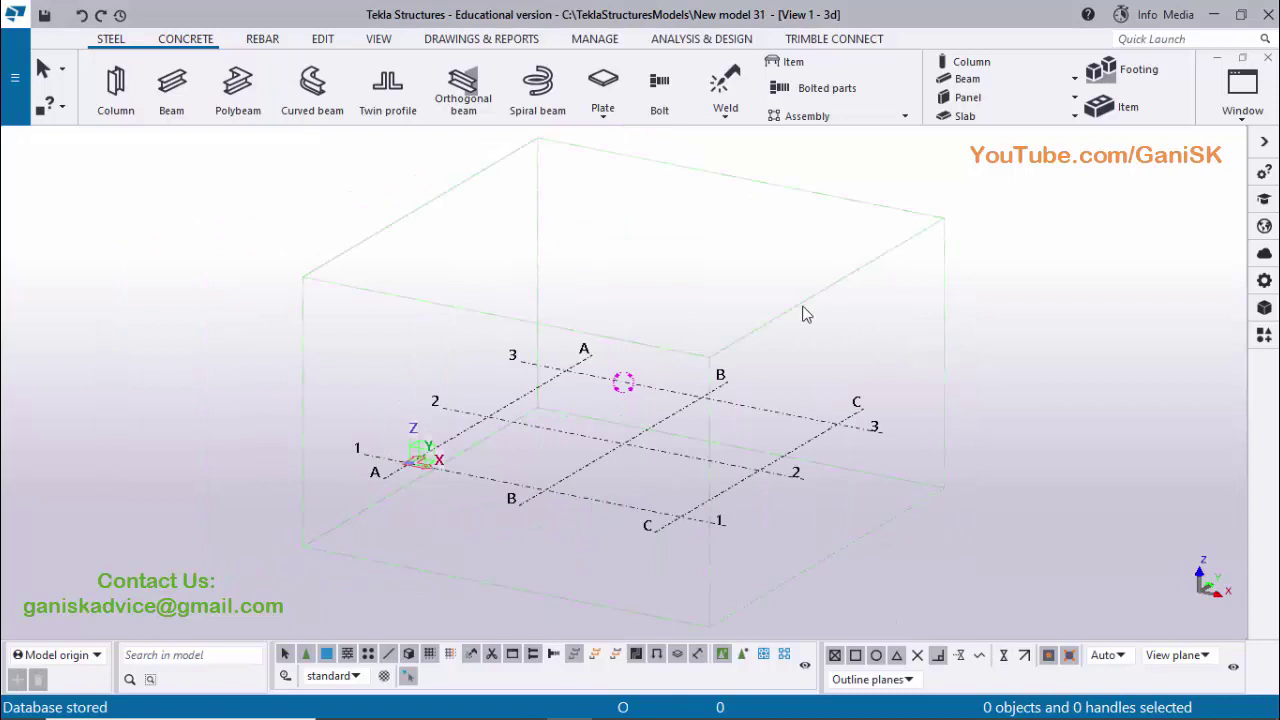
Create views along all grid lines with ZY and XZ elevation prefixes ELEVATION ON GRID.
{"action": "right_click", "coordinate": [576, 470]}
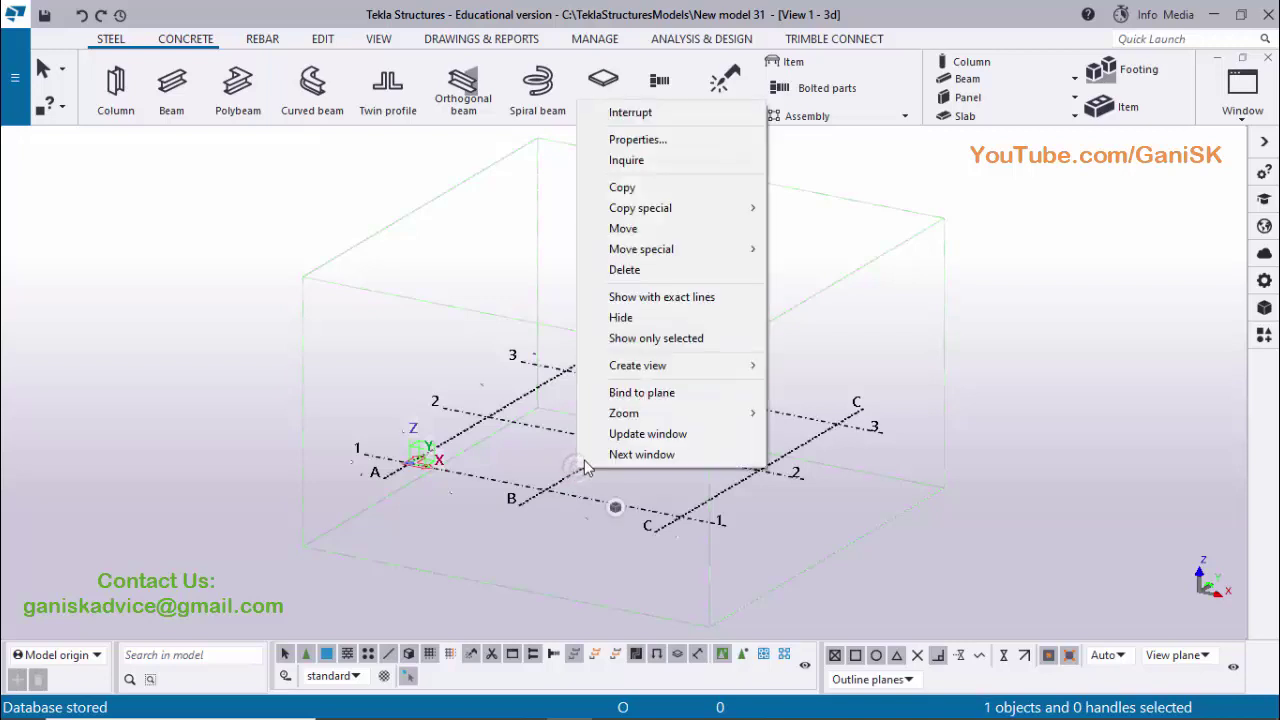
{"action": "left_click", "coordinate": [713, 363]}
{"action": "left_click", "coordinate": [818, 386]}
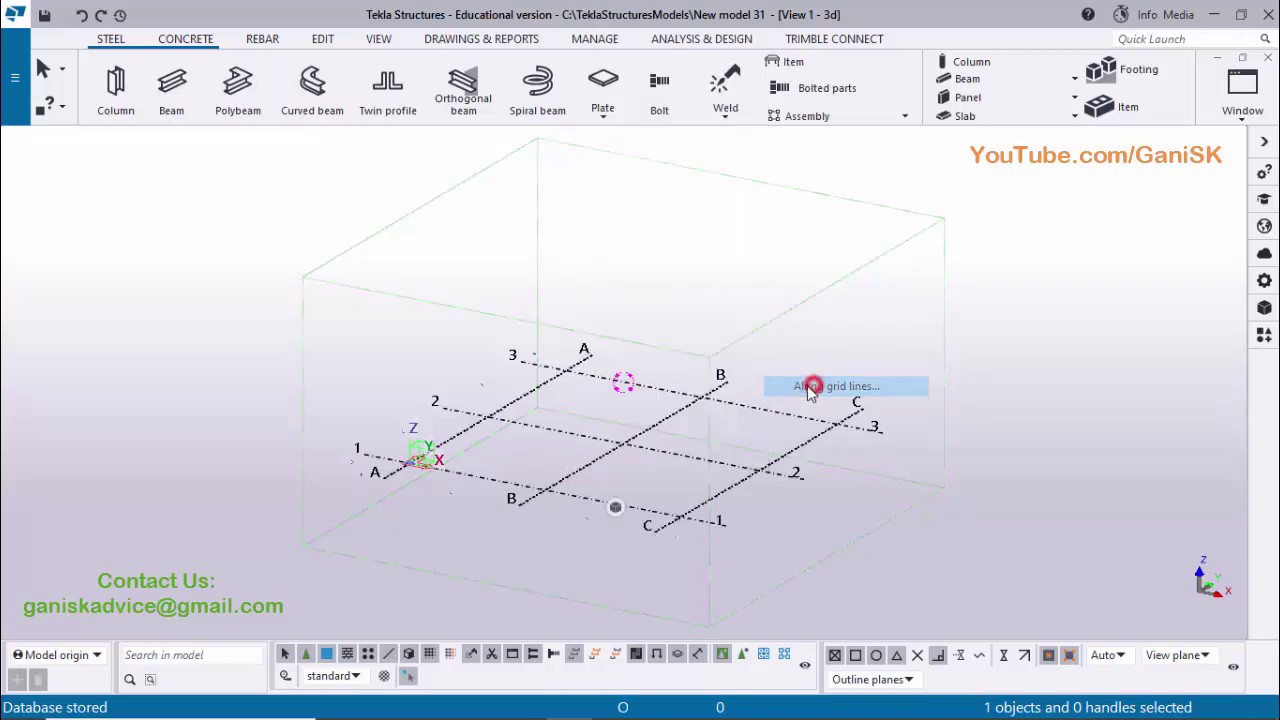
{"action": "left_click", "coordinate": [284, 367]}
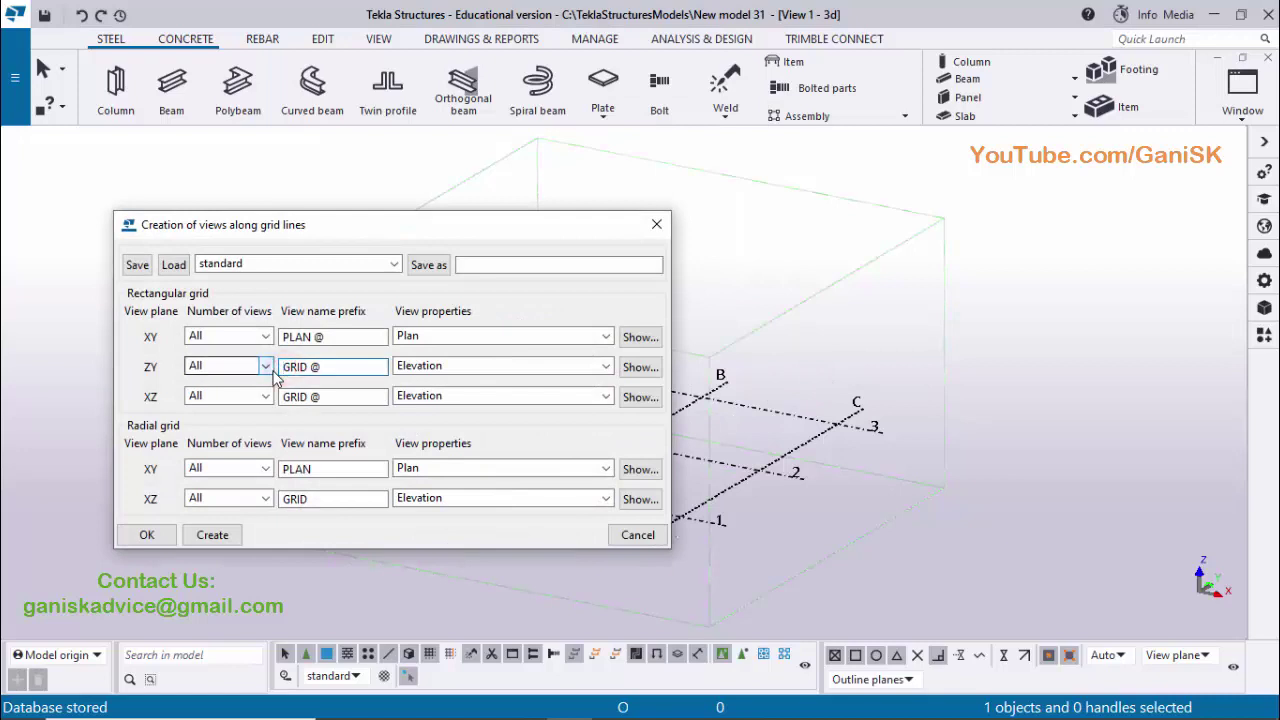
{"action": "type", "text": "ELEVATION ON"}
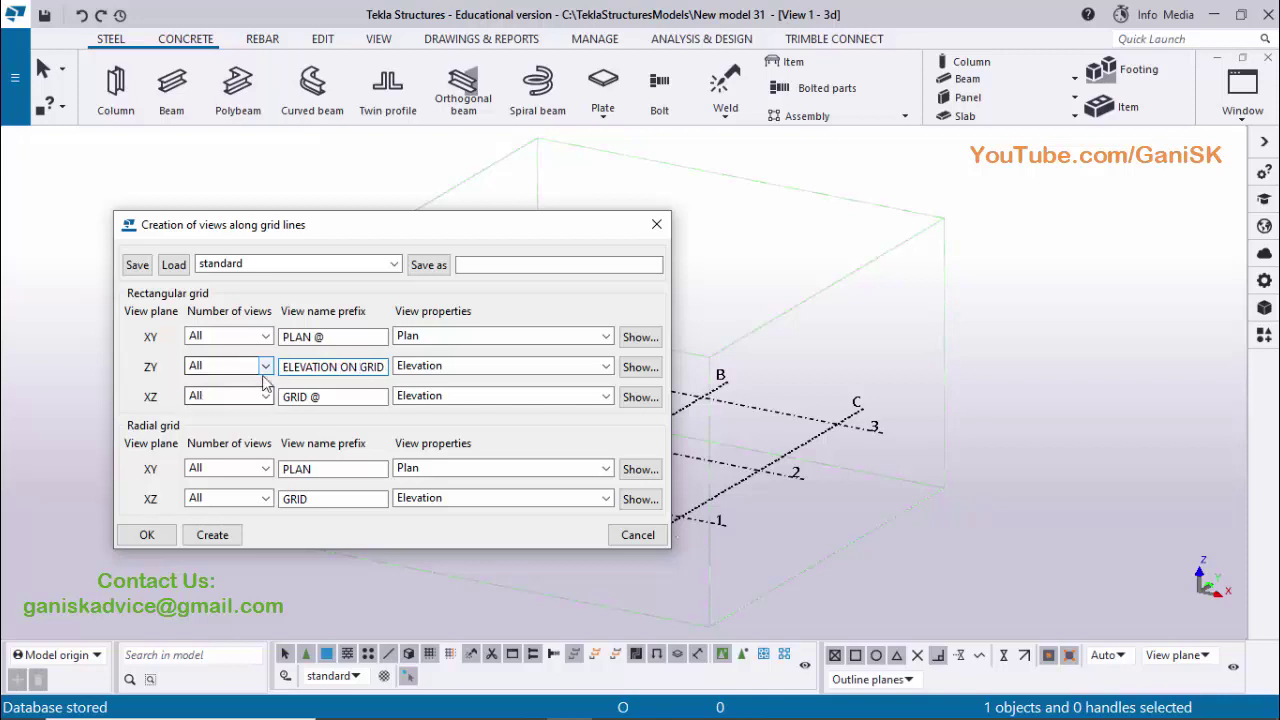
{"action": "left_click", "coordinate": [300, 397]}
{"action": "type", "text": "E"}
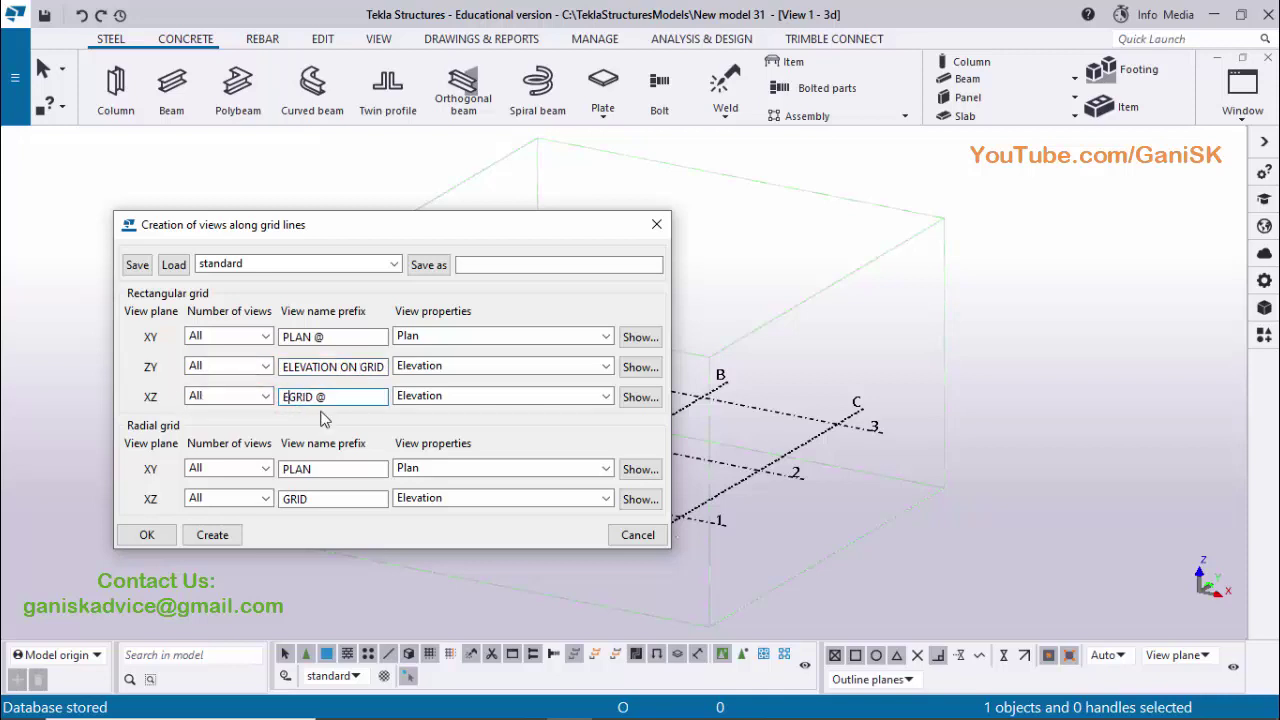
{"action": "type", "text": "LEVATION ON"}
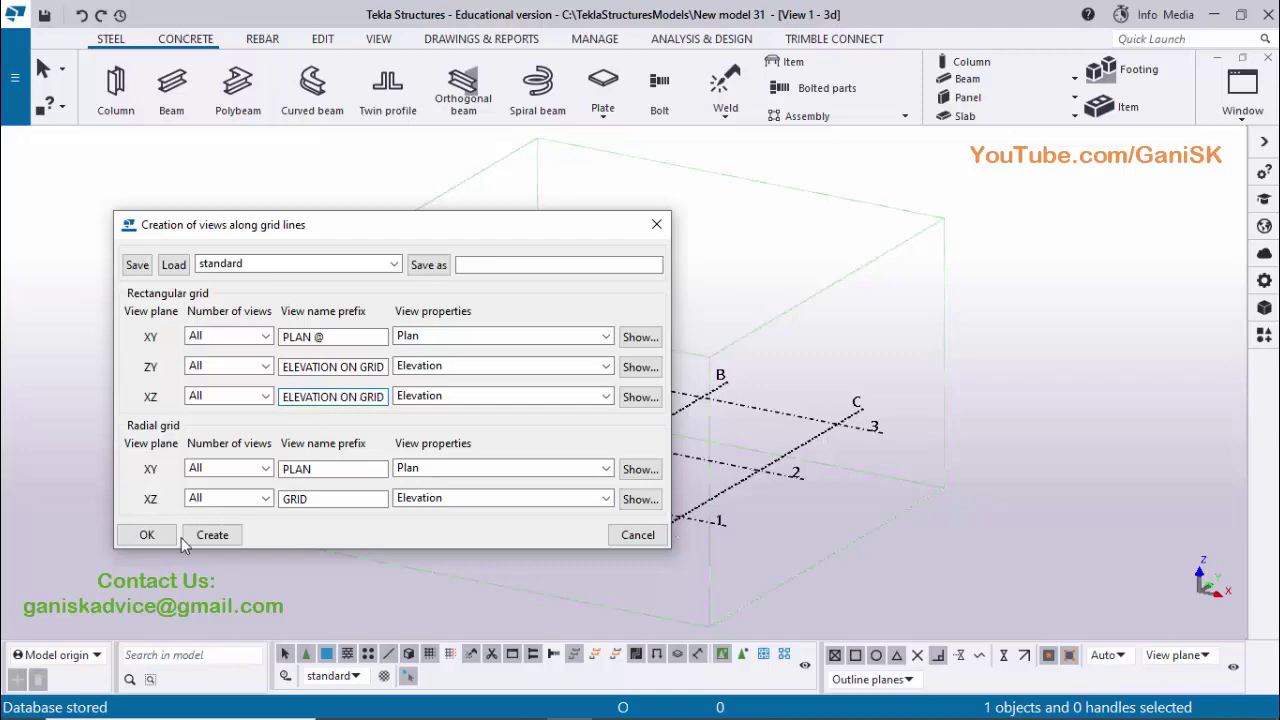
{"action": "left_click", "coordinate": [186, 540]}
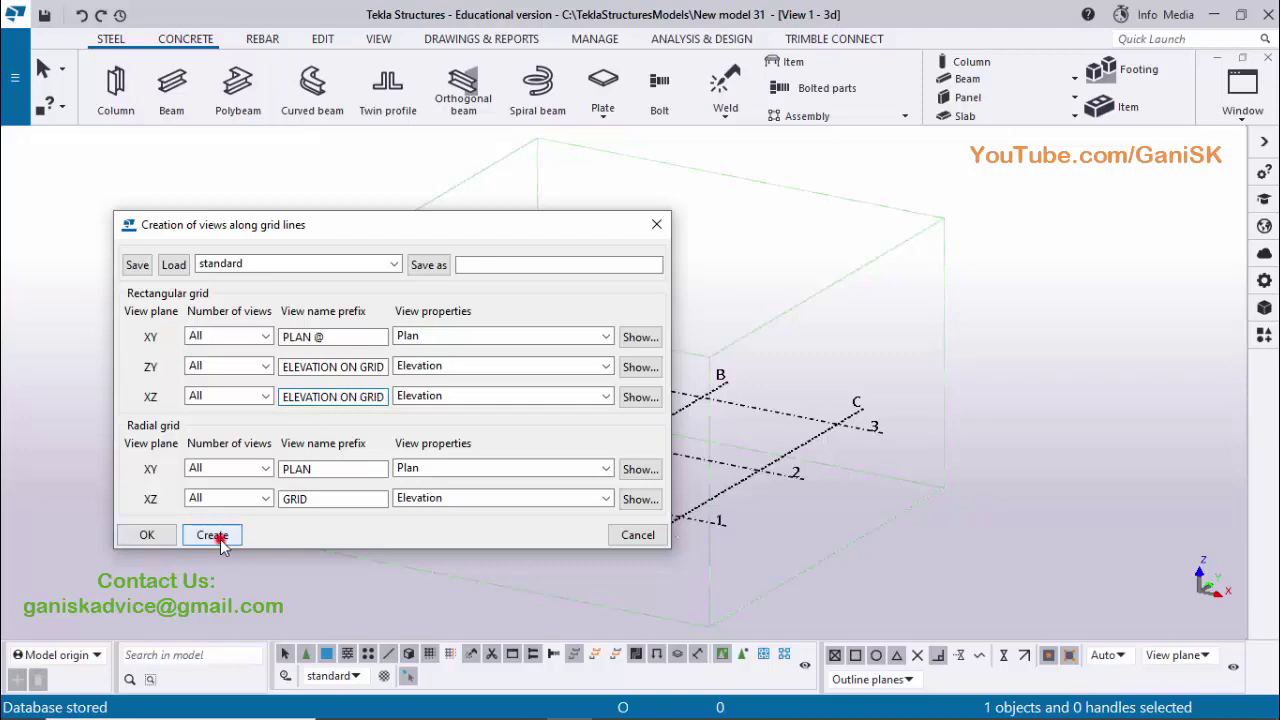
{"action": "left_click", "coordinate": [146, 537]}
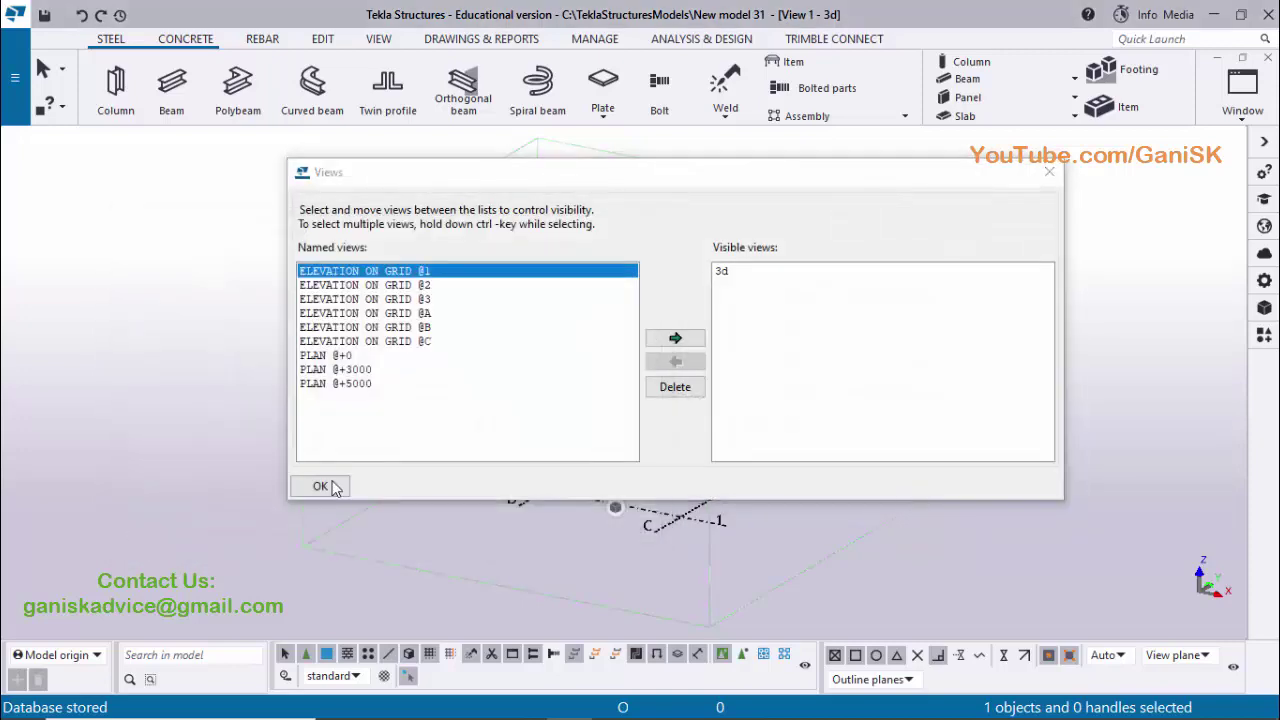
{"action": "left_click", "coordinate": [322, 486]}
Pan and zoom the 3D view in toward grid corner A/1.
{"action": "middle_click_drag", "start_coordinate": [580, 490], "coordinate": [536, 510]}
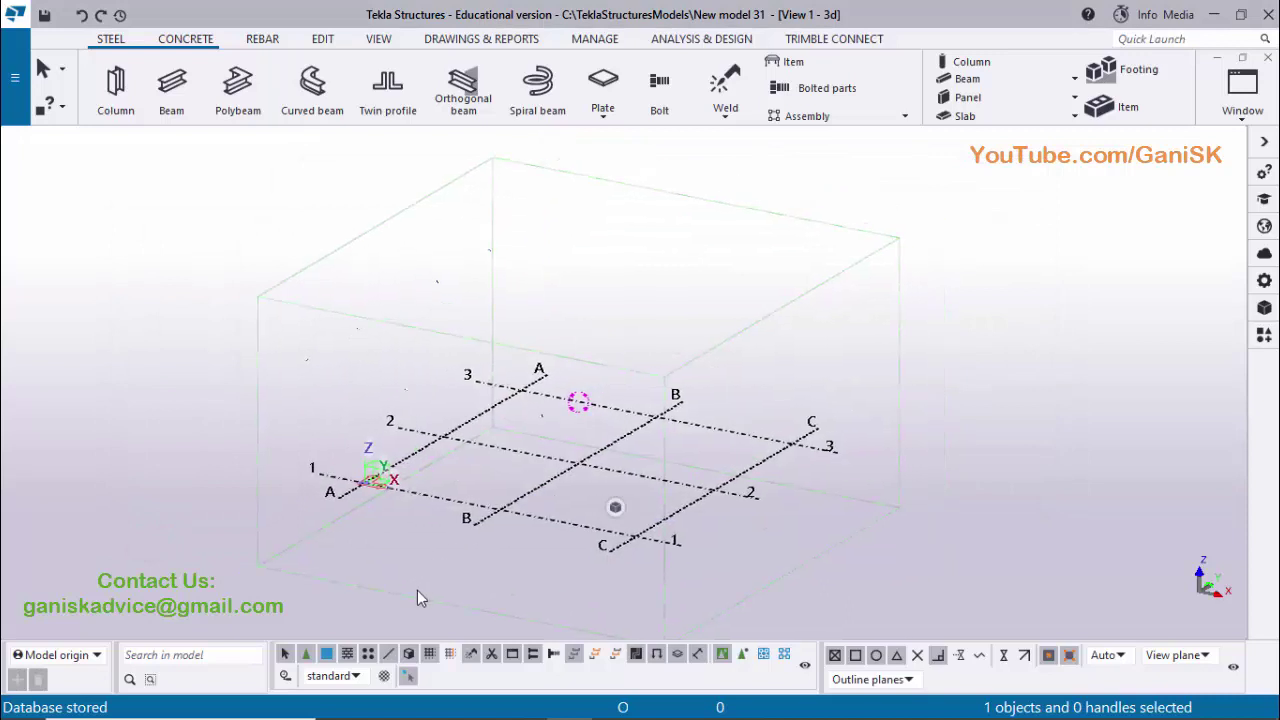
{"action": "left_click", "coordinate": [409, 678]}
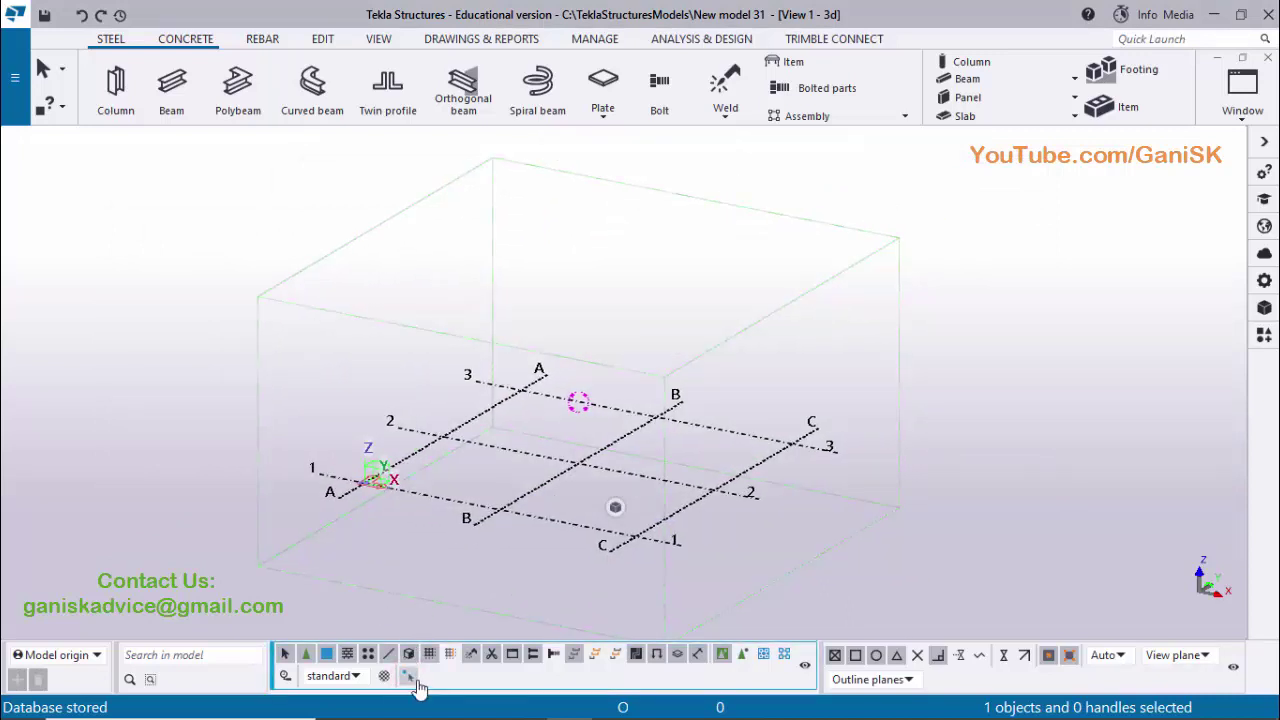
{"action": "left_click_drag", "start_coordinate": [636, 514], "coordinate": [565, 540]}
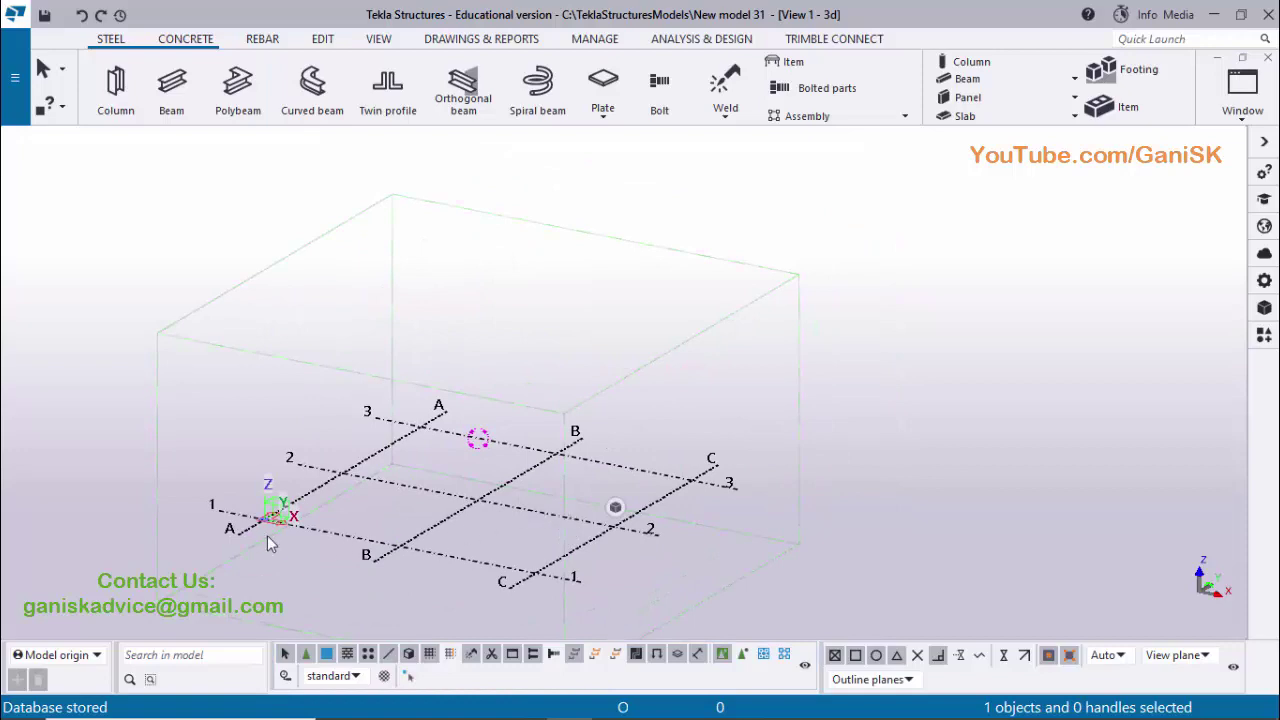
{"action": "scroll", "coordinate": [267, 535], "scroll_direction": "up", "scroll_amount": 5}
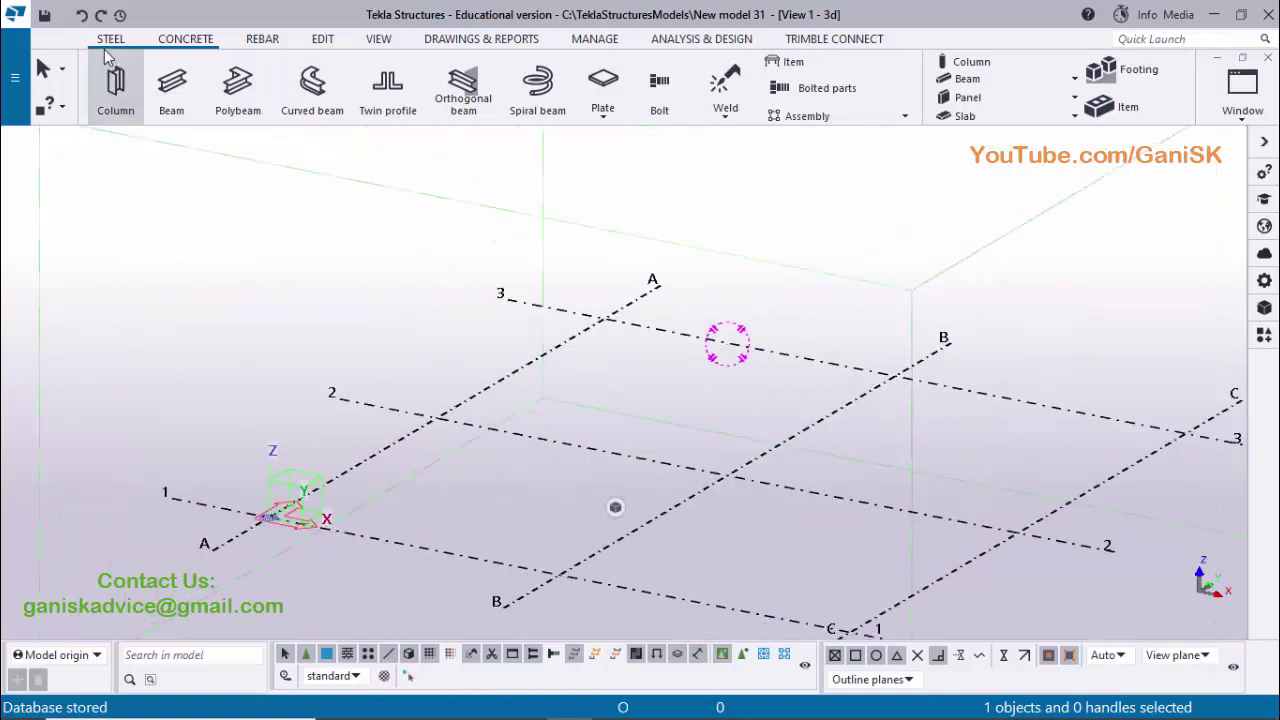
Place one steel column at grid intersection A/1 and end the column command.
{"action": "left_click", "coordinate": [113, 82]}
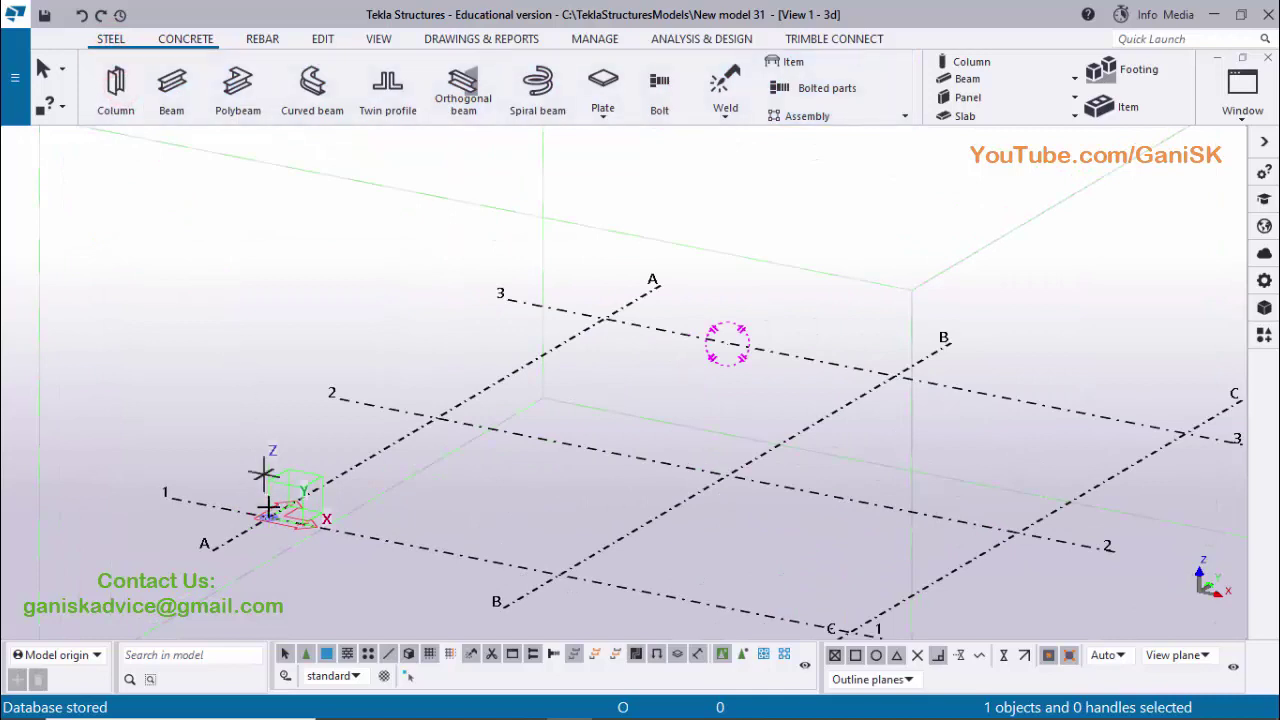
{"action": "left_click", "coordinate": [327, 516]}
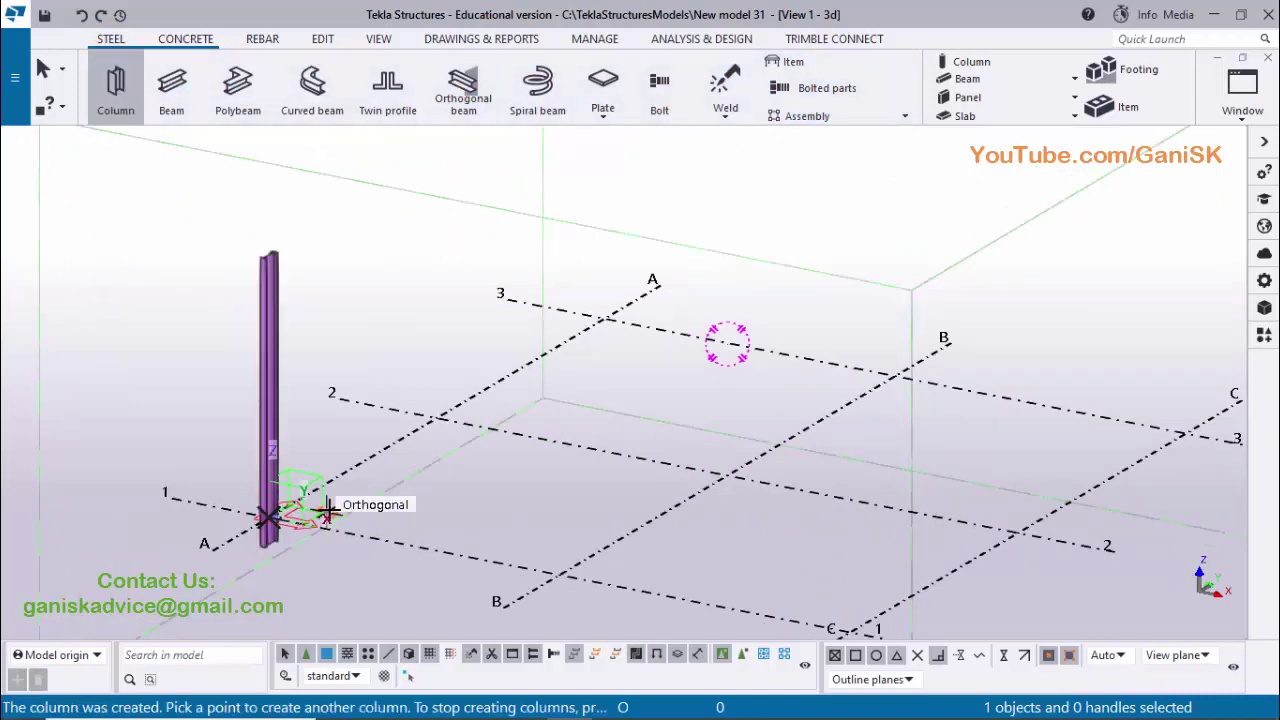
{"action": "right_click", "coordinate": [357, 255]}
{"action": "left_click", "coordinate": [366, 258]}
{"action": "key", "text": "ctrl+4"}
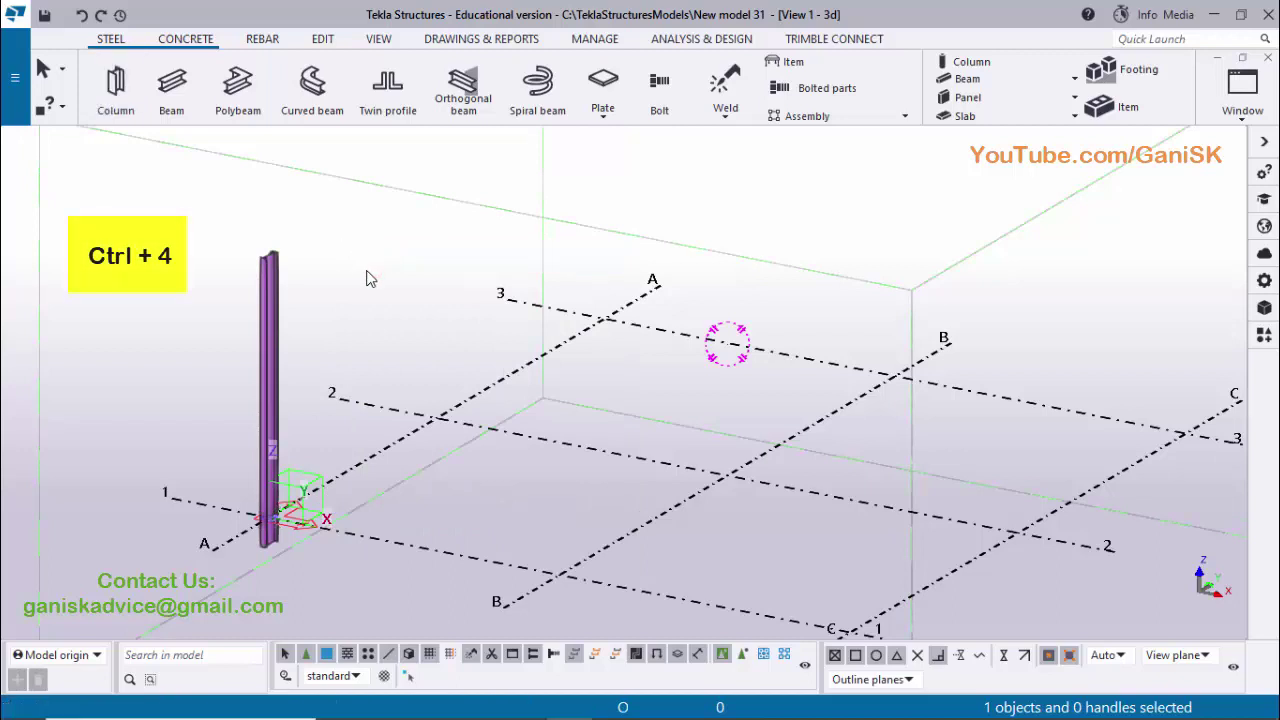
Pick ISMB300 from the profile catalog for the A/1 column and apply it.
{"action": "double_click", "coordinate": [277, 324]}
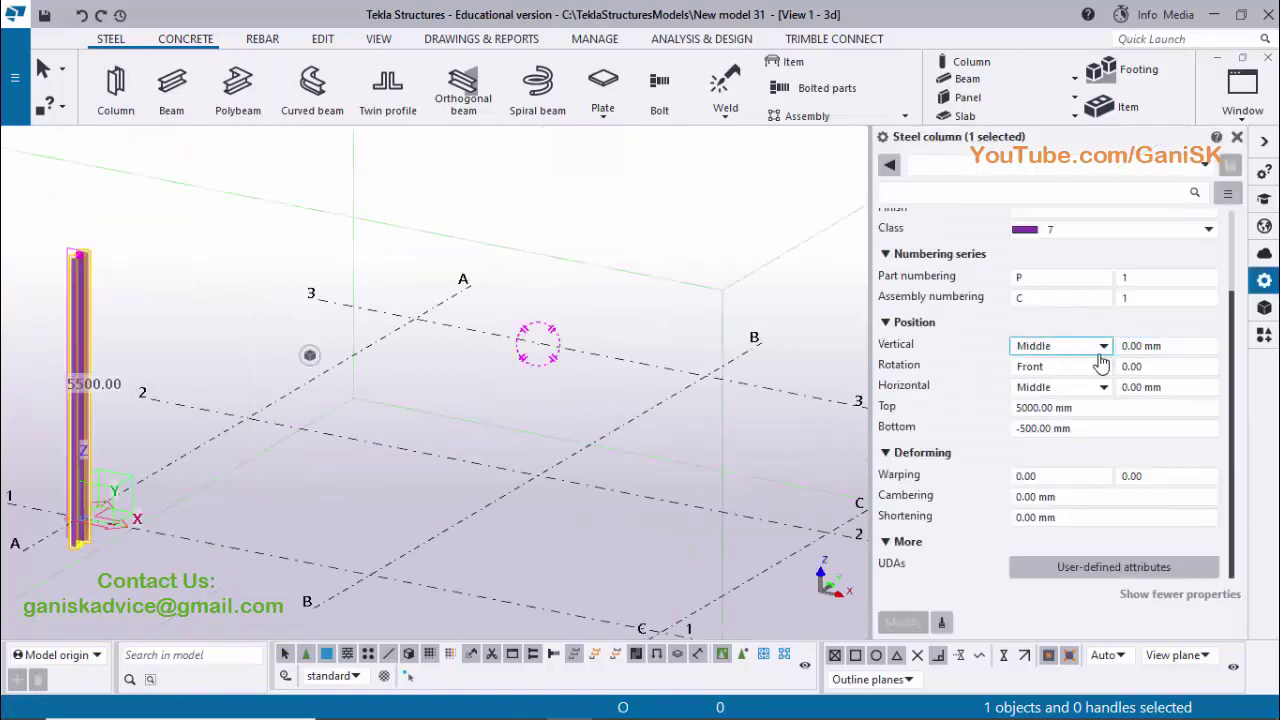
{"action": "scroll", "coordinate": [1100, 362], "scroll_direction": "up", "scroll_amount": 3}
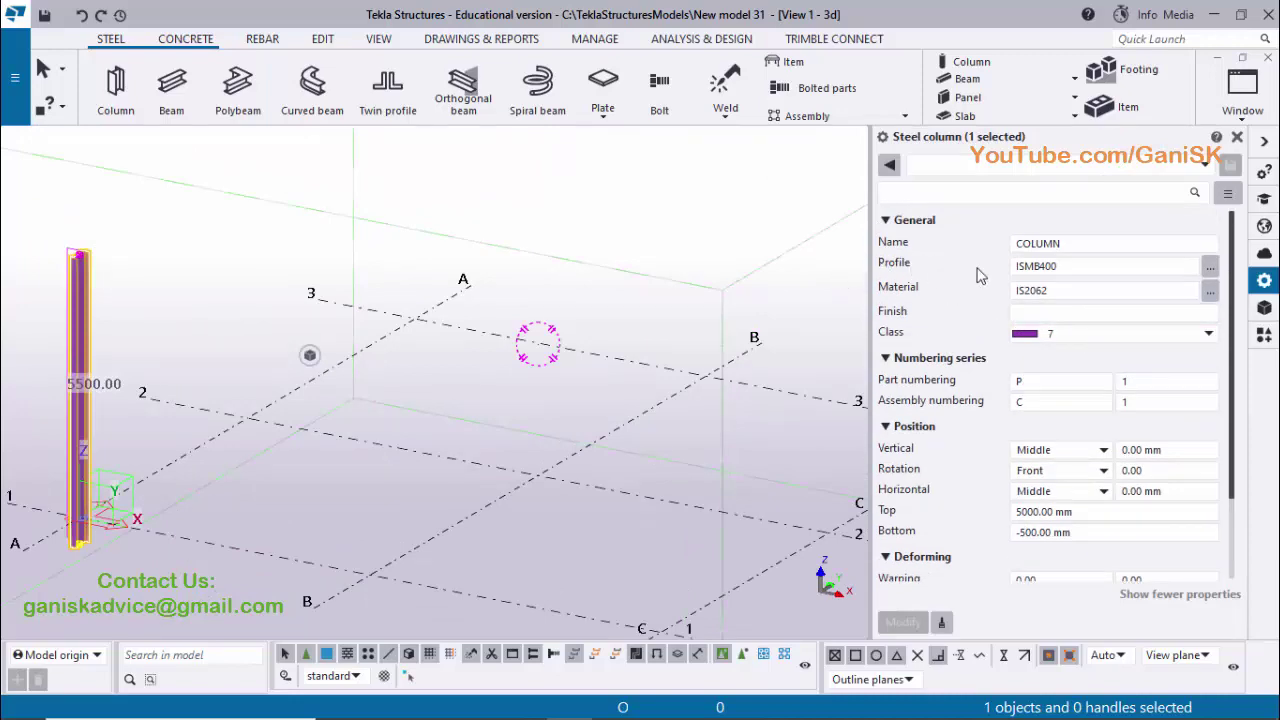
{"action": "left_click", "coordinate": [1057, 270]}
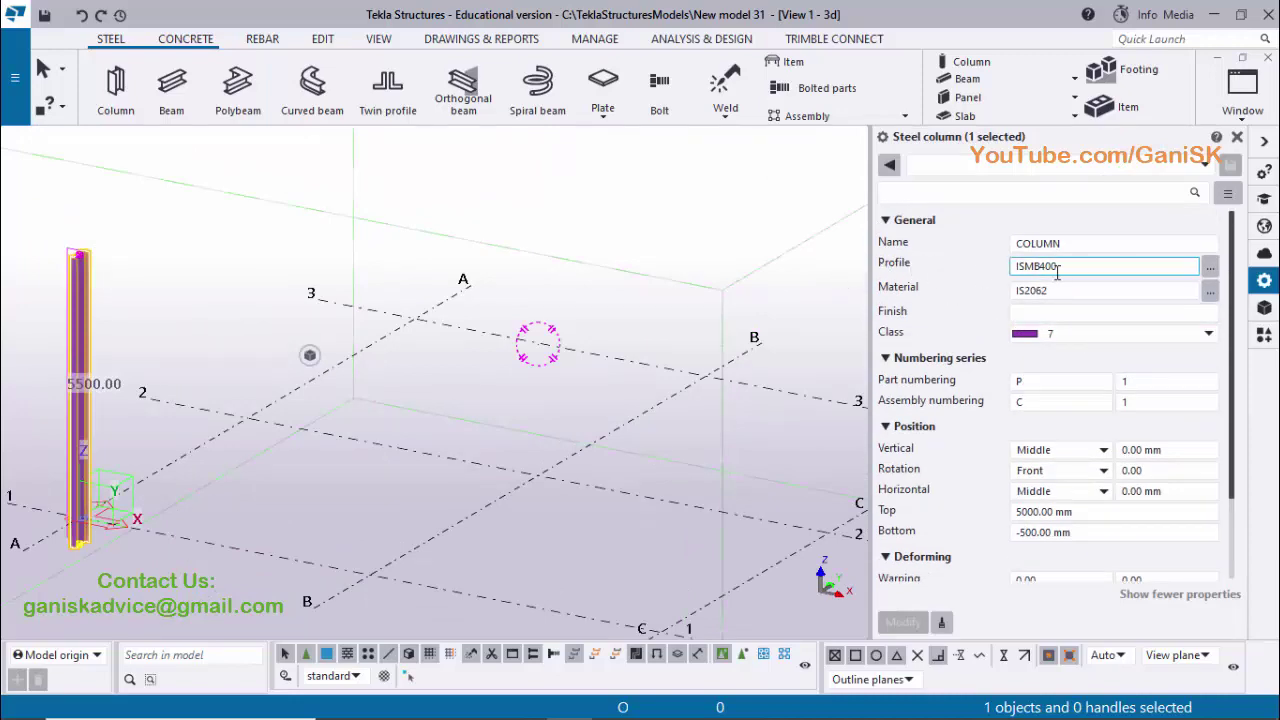
{"action": "left_click", "coordinate": [1210, 267]}
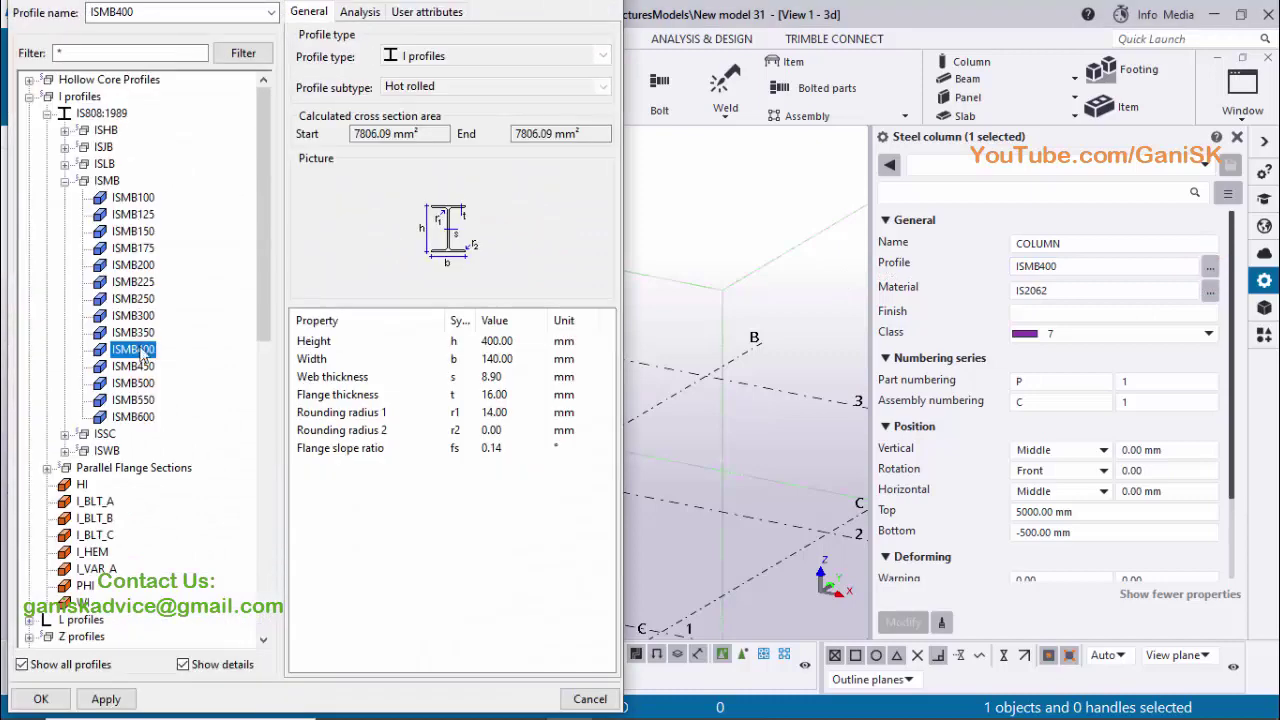
{"action": "left_click", "coordinate": [138, 316]}
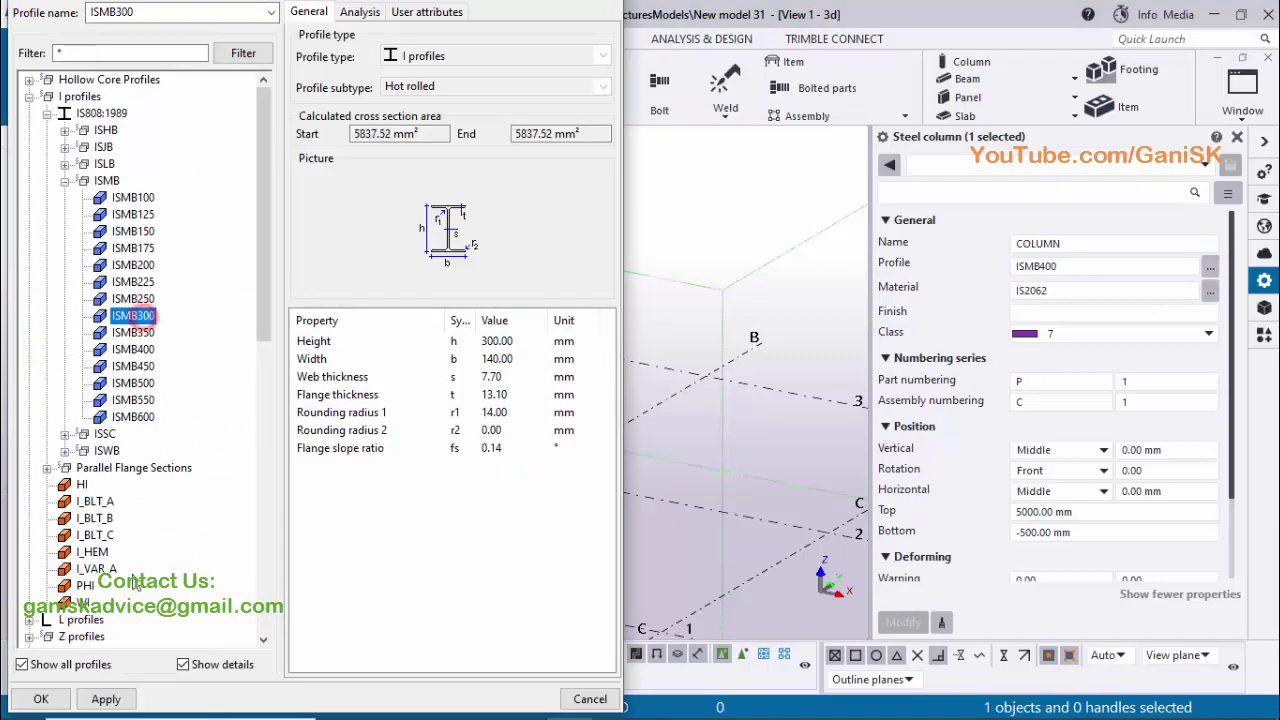
{"action": "left_click", "coordinate": [106, 699]}
{"action": "left_click", "coordinate": [41, 699]}
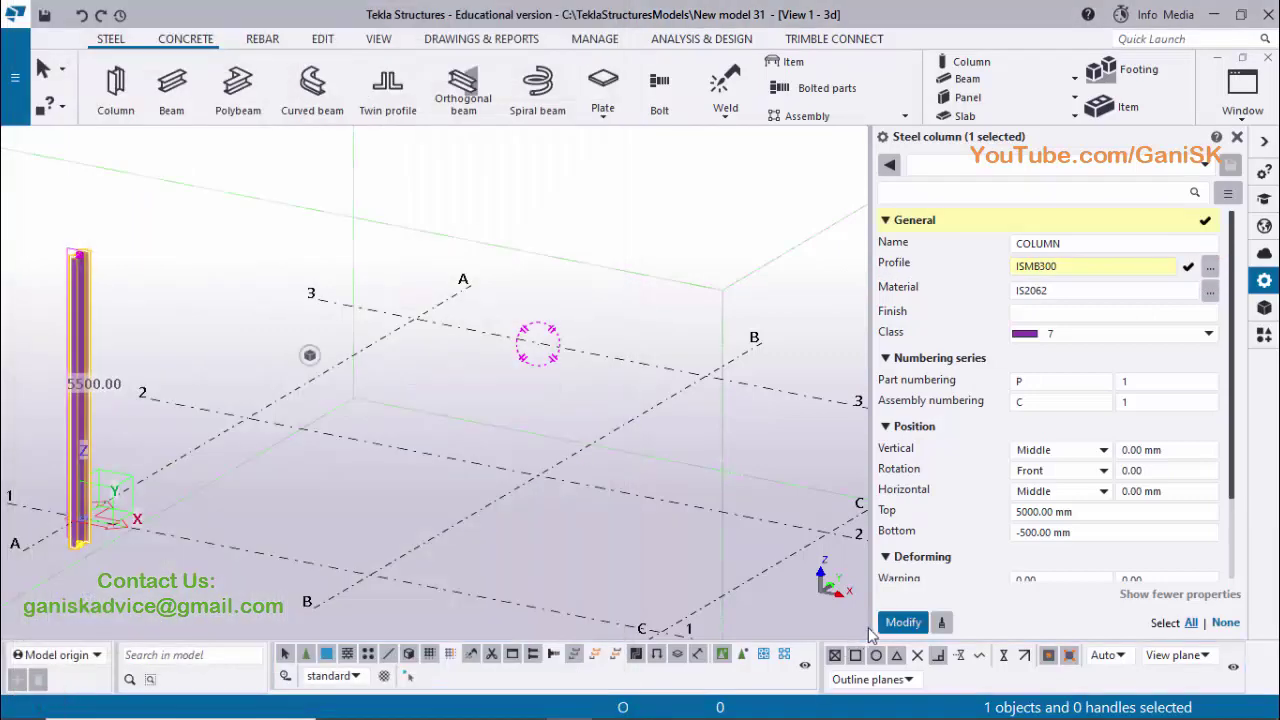
{"action": "left_click", "coordinate": [900, 622]}
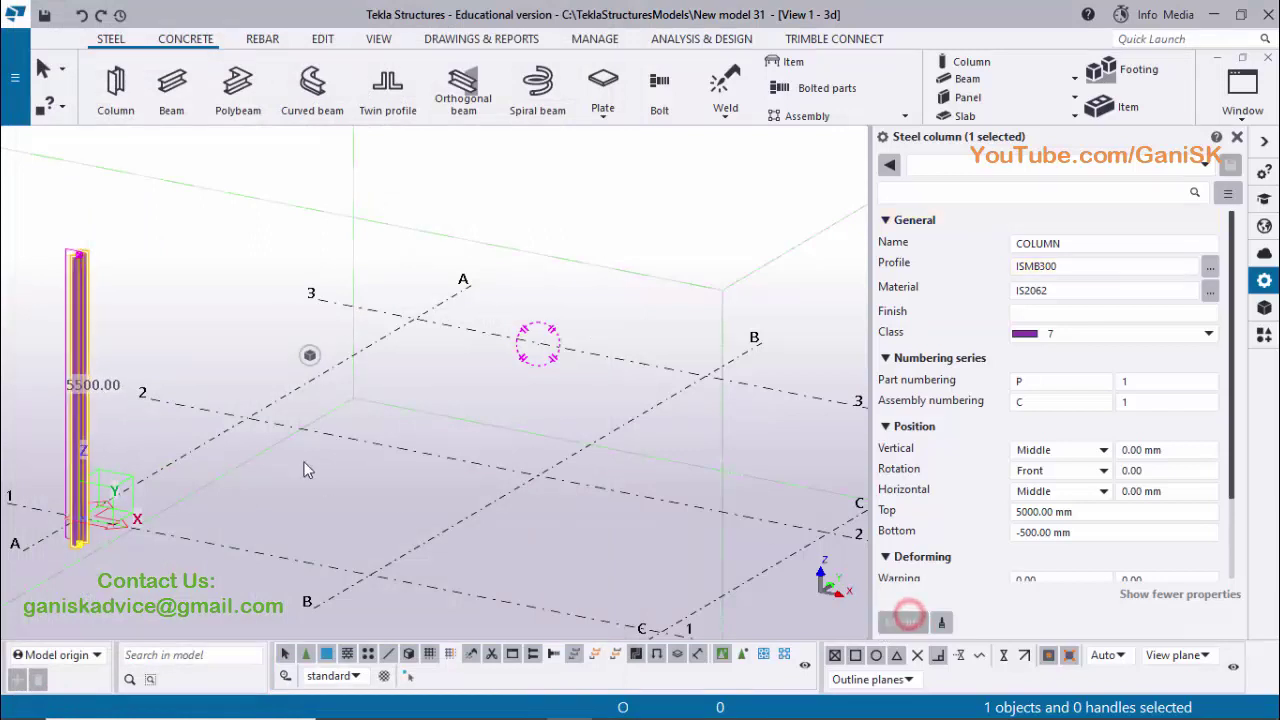
{"action": "scroll", "coordinate": [80, 278], "scroll_direction": "up", "scroll_amount": 8}
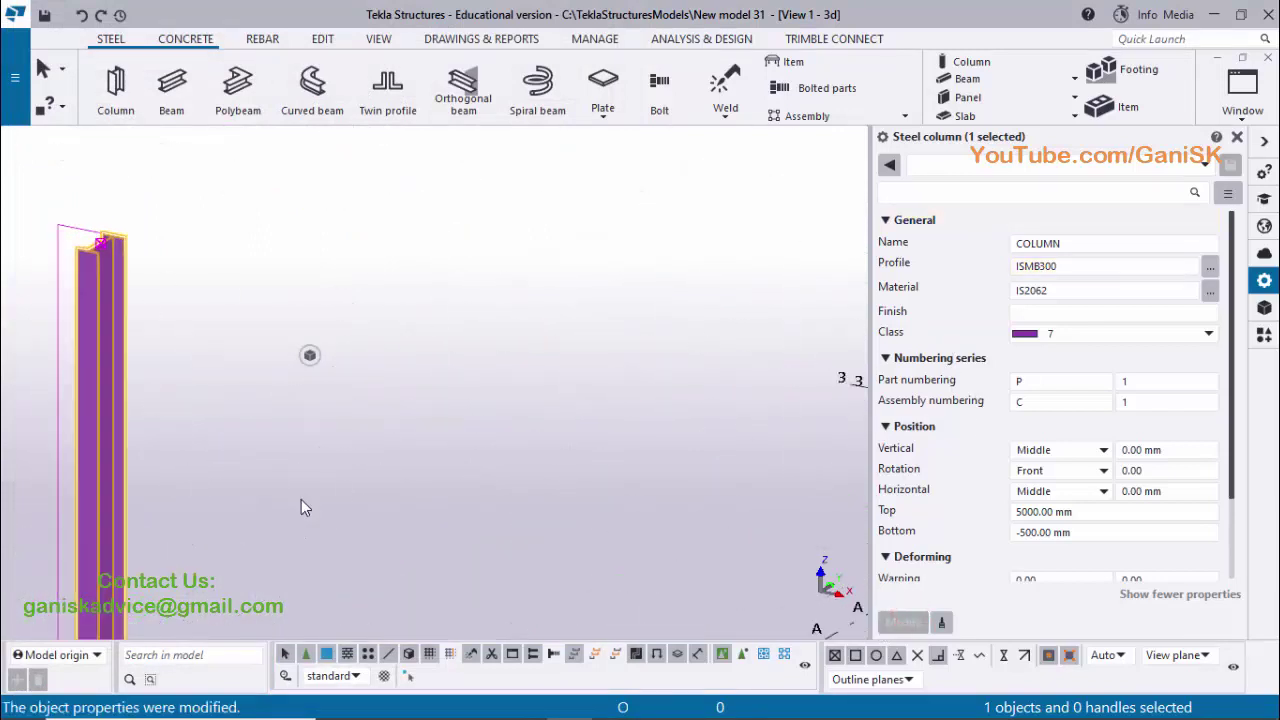
{"action": "scroll", "coordinate": [303, 506], "scroll_direction": "down", "scroll_amount": 3}
{"action": "middle_click_drag", "start_coordinate": [323, 457], "coordinate": [364, 345]}
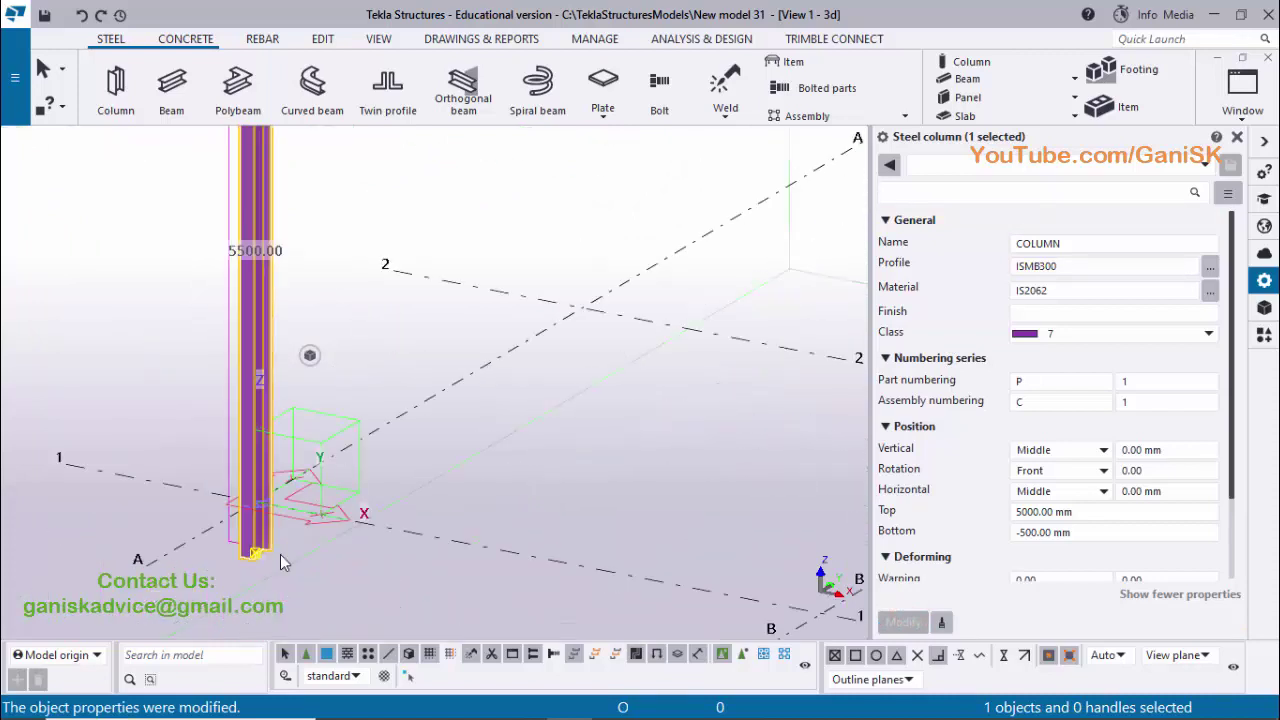
{"action": "left_click", "coordinate": [1045, 536]}
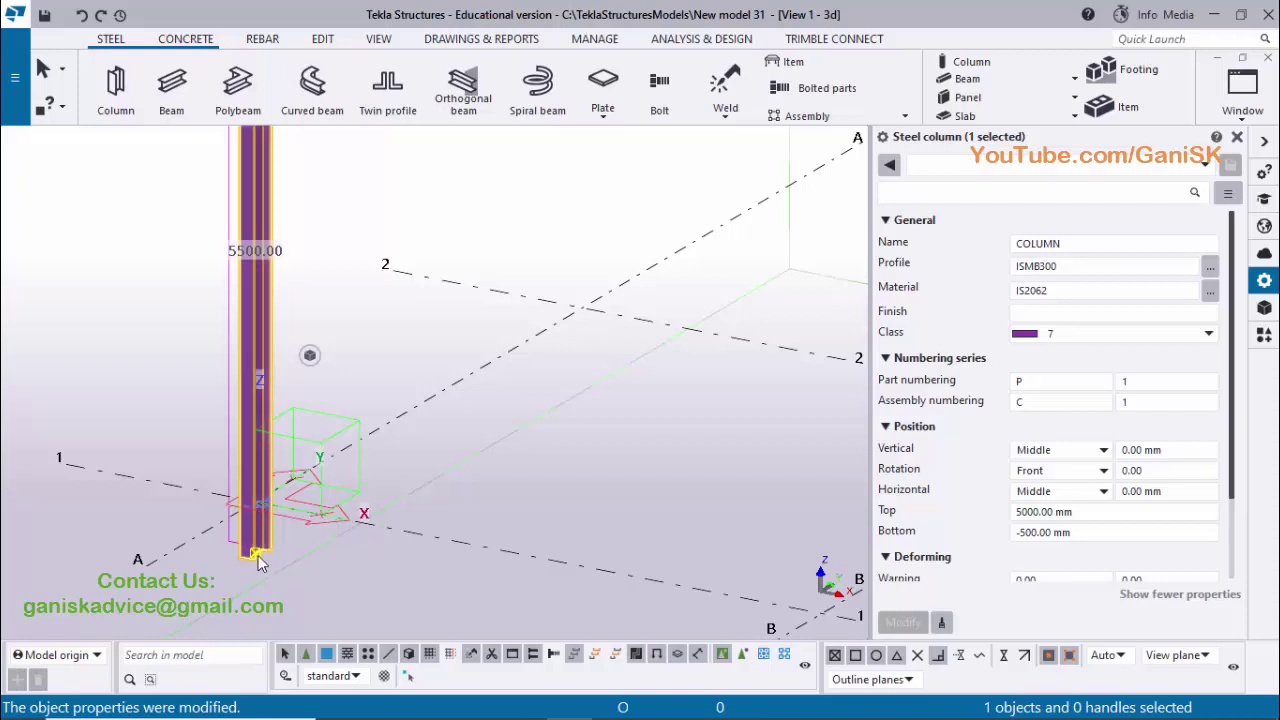
Set the column's bottom level to 0 and top level to 4000 mm.
{"action": "left_click", "coordinate": [1080, 532]}
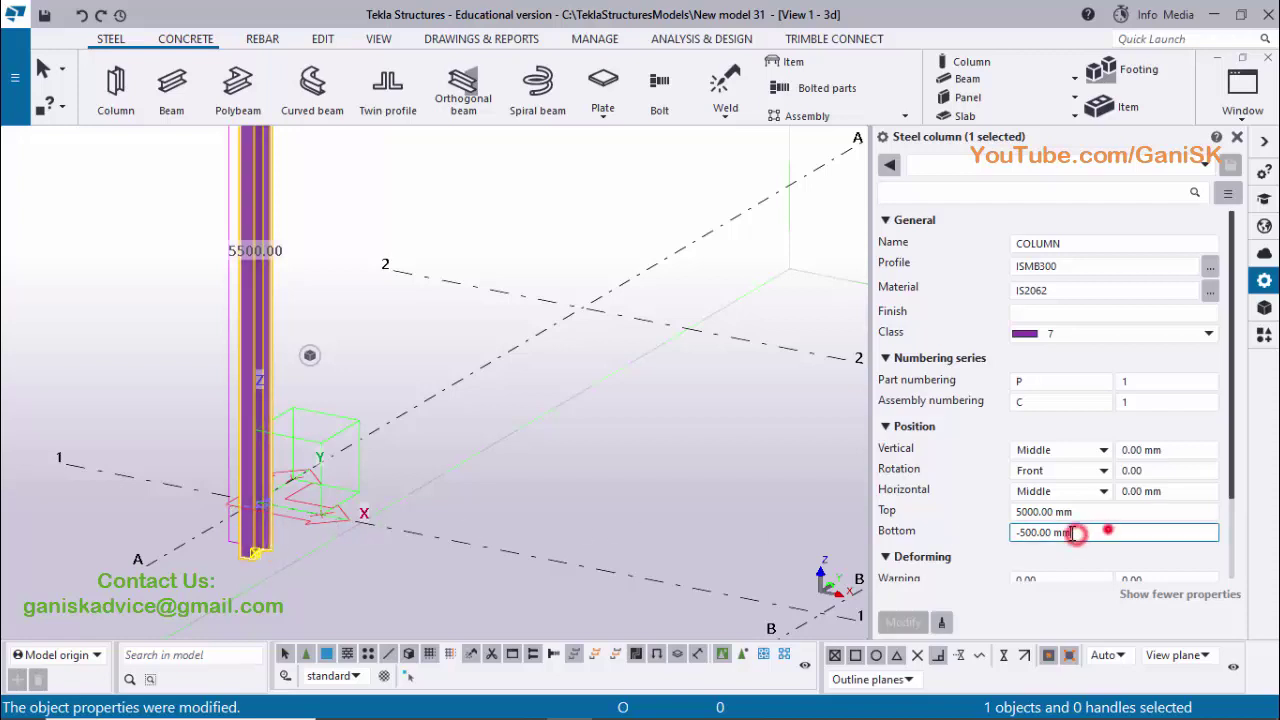
{"action": "type", "text": "0"}
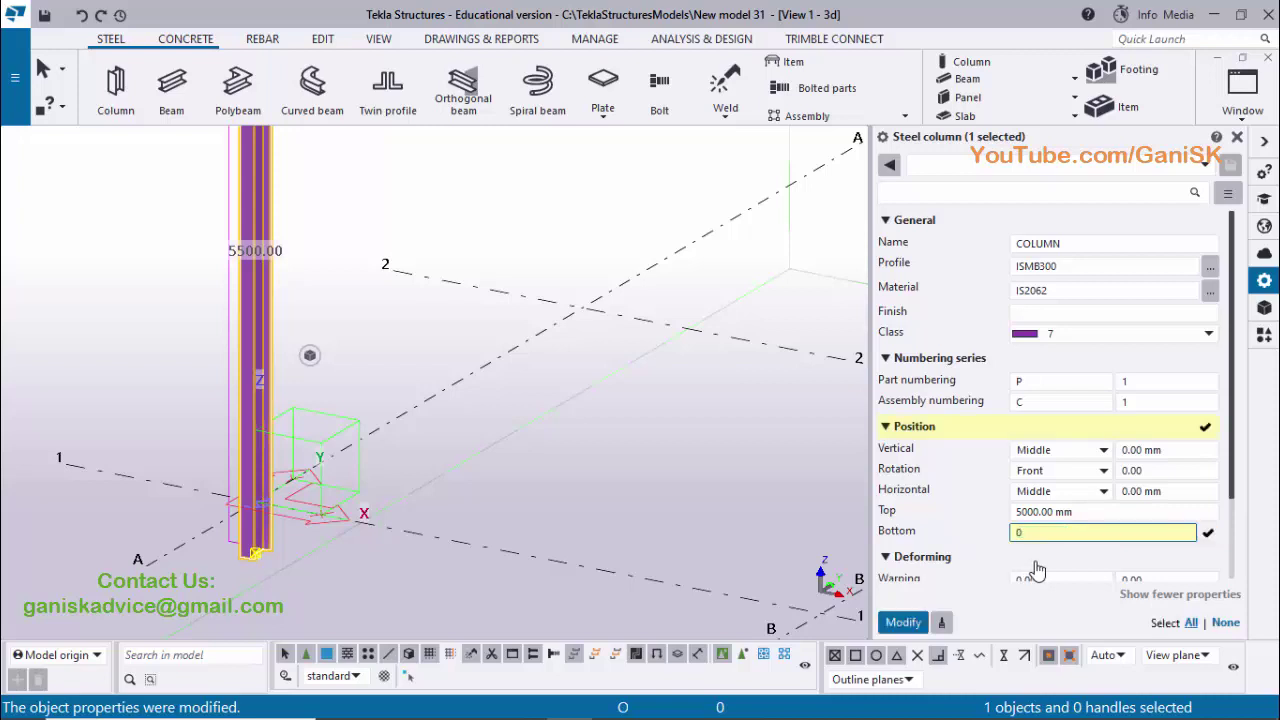
{"action": "left_click", "coordinate": [1088, 511]}
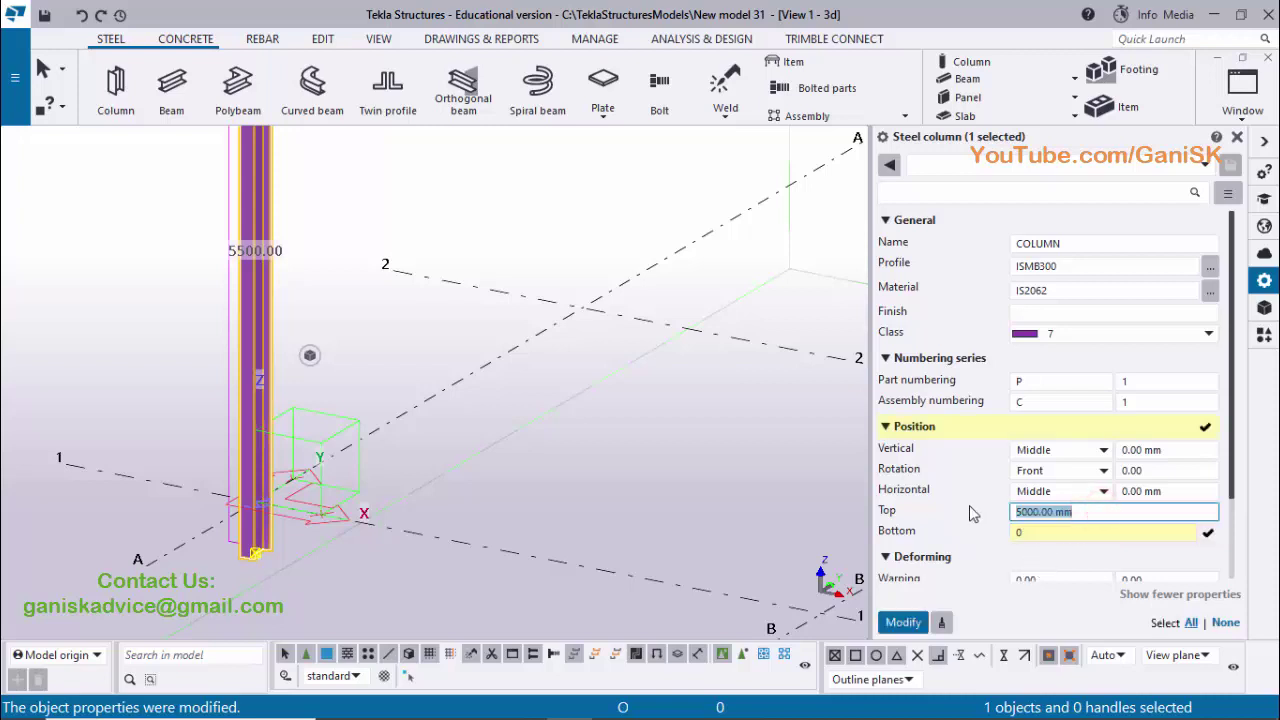
{"action": "type", "text": "4000"}
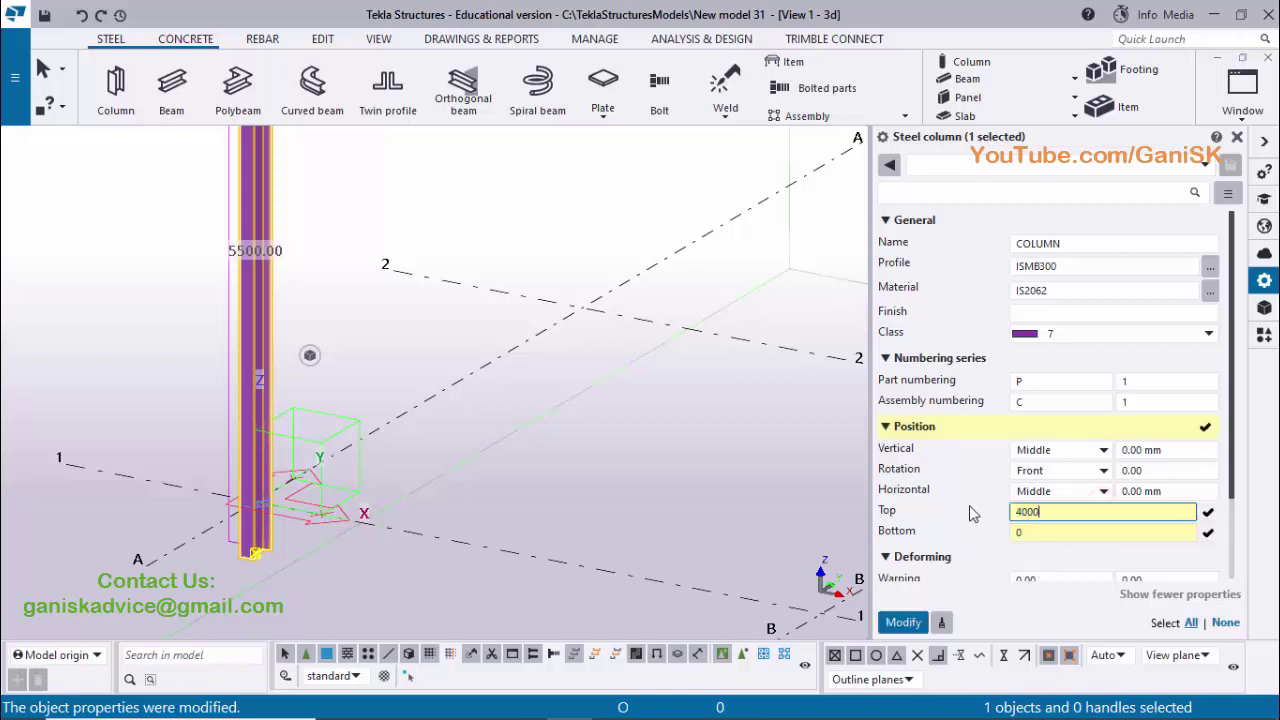
{"action": "left_click", "coordinate": [902, 622]}
Close the Steel column properties panel, redraw the 3D view and select the column.
{"action": "scroll", "coordinate": [420, 480], "scroll_direction": "down", "scroll_amount": 3}
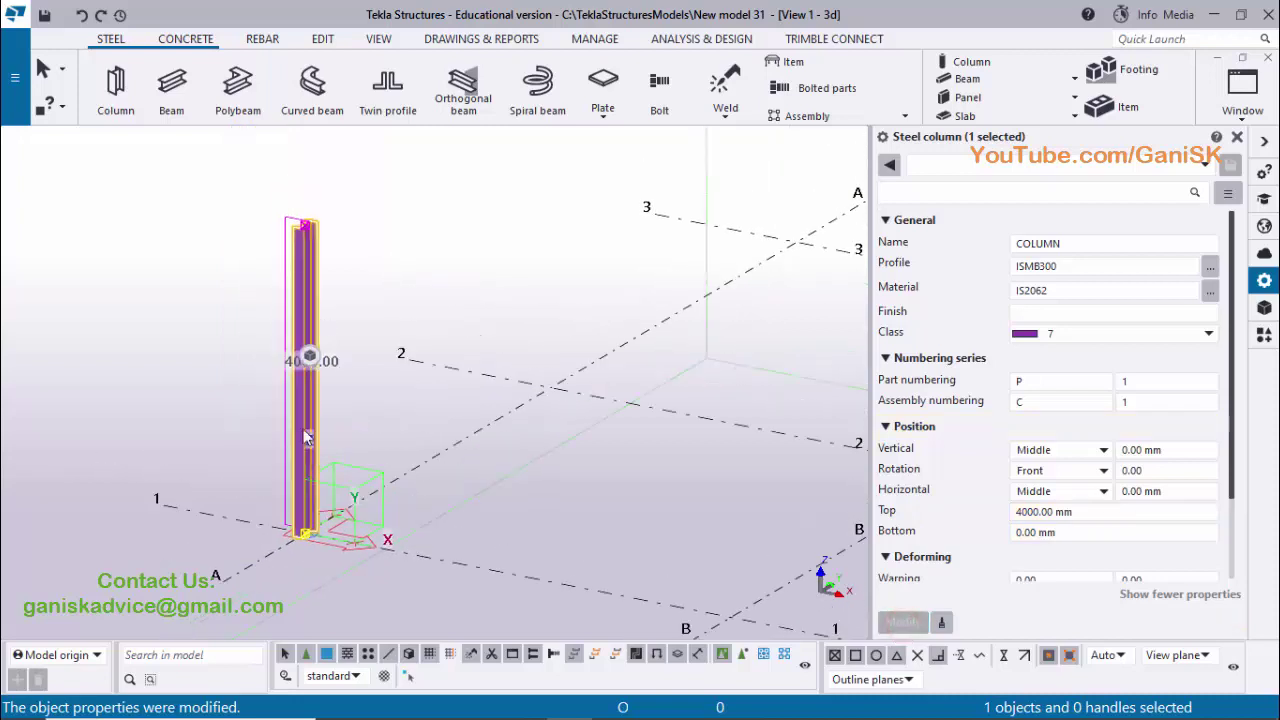
{"action": "mouse_move", "coordinate": [359, 393]}
{"action": "middle_click_drag", "start_coordinate": [339, 307], "coordinate": [448, 286]}
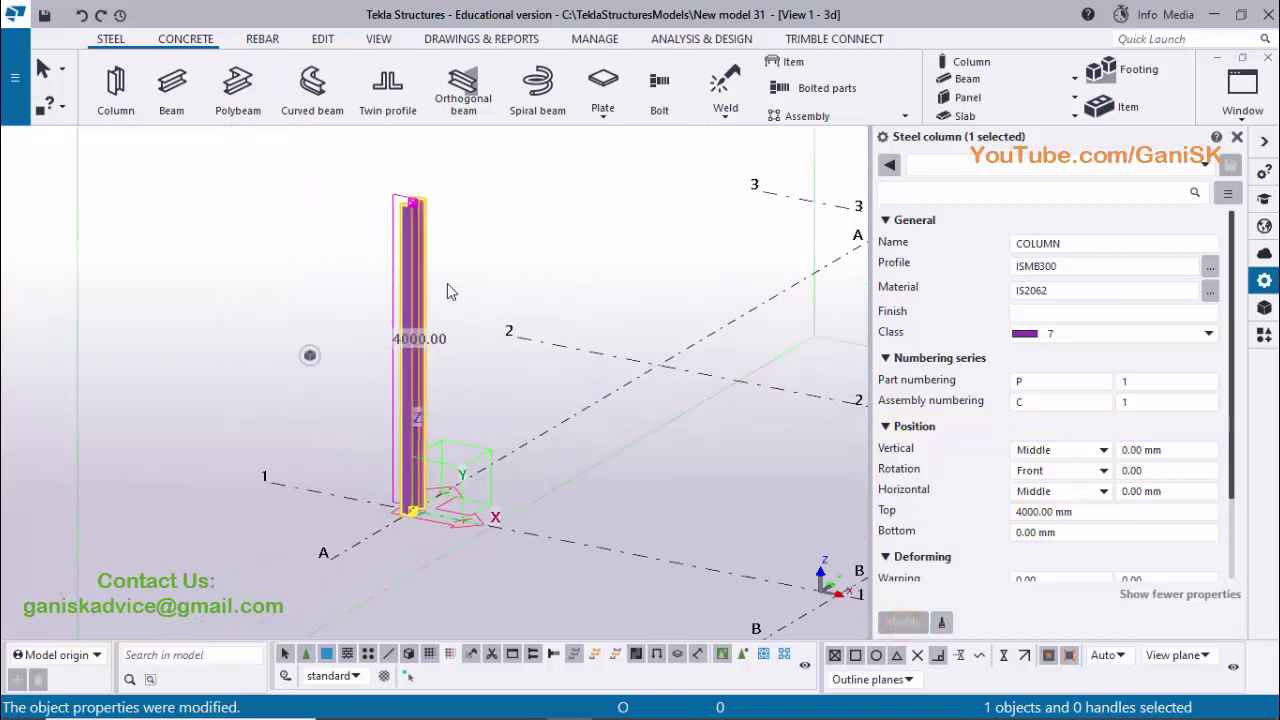
{"action": "left_click", "coordinate": [1237, 137]}
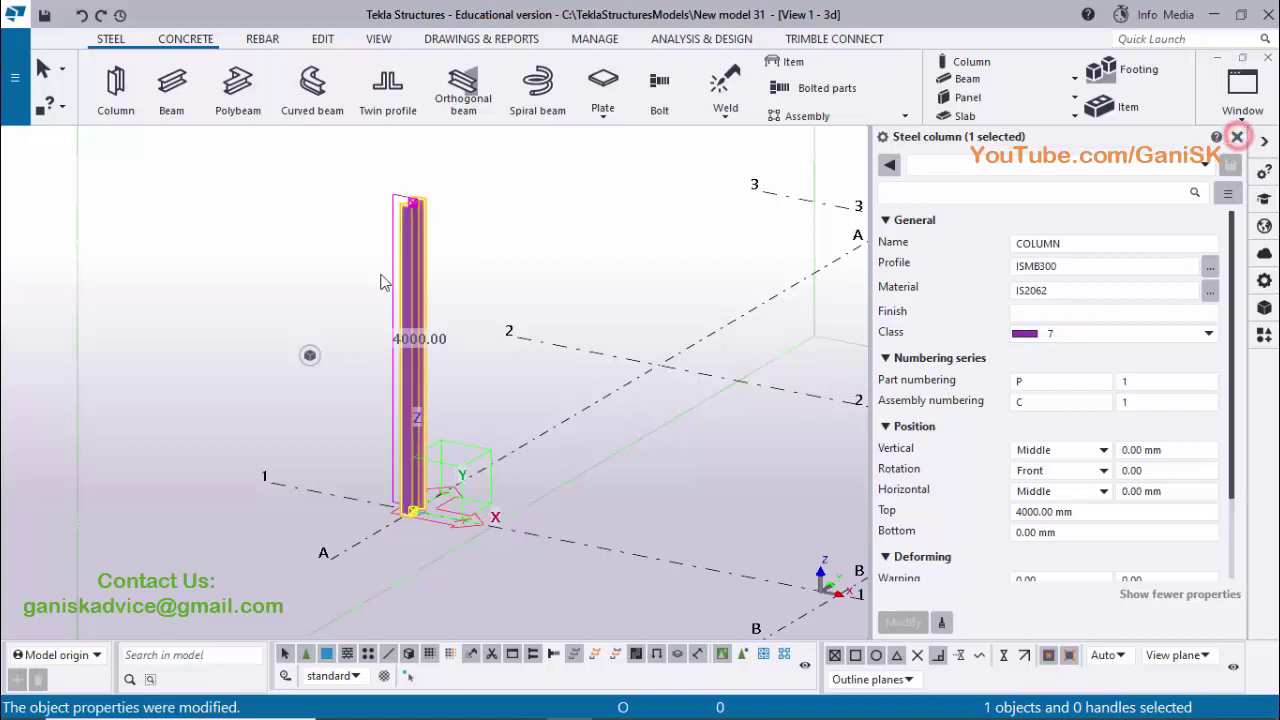
{"action": "left_click", "coordinate": [400, 266]}
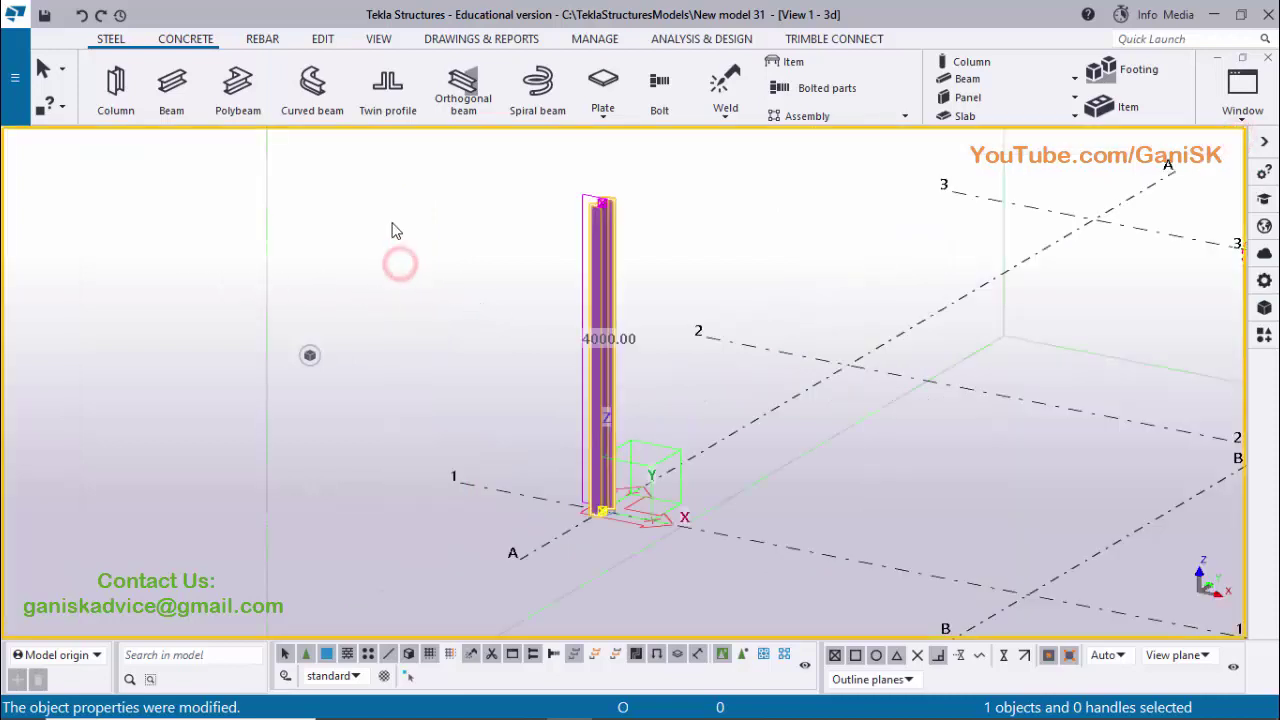
{"action": "right_click", "coordinate": [390, 216]}
{"action": "left_click", "coordinate": [455, 331]}
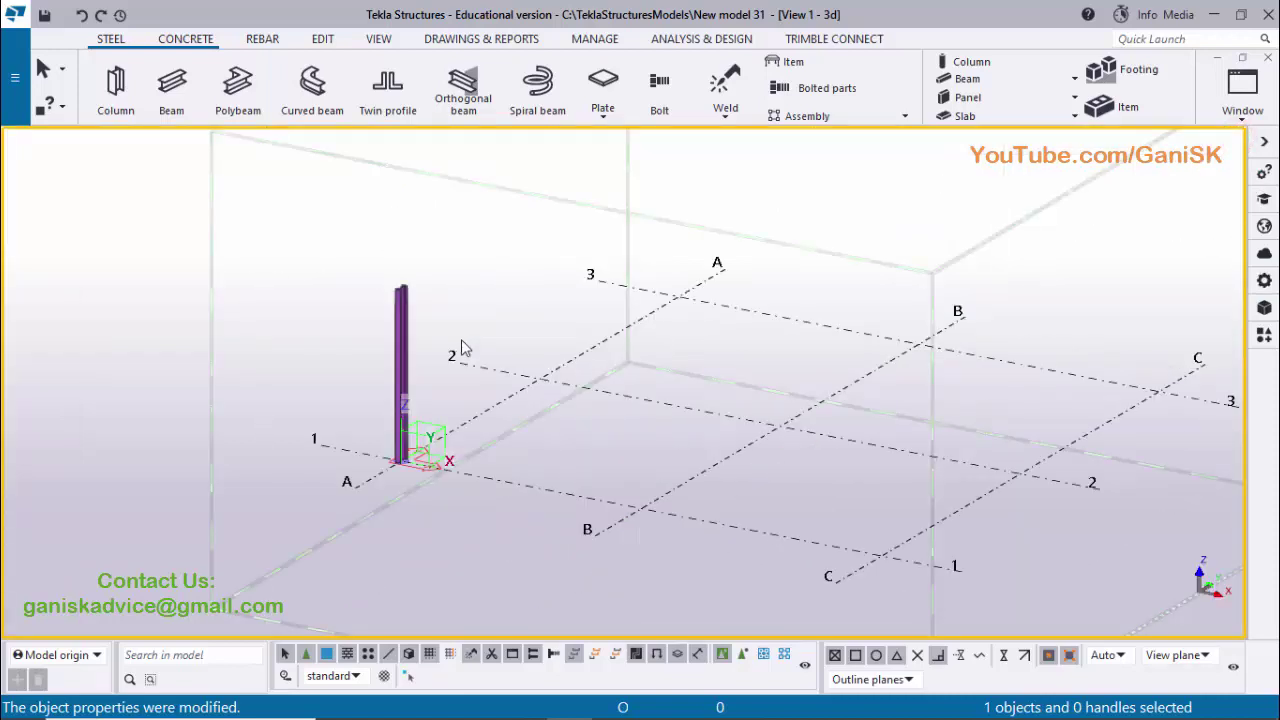
{"action": "left_click", "coordinate": [397, 345]}
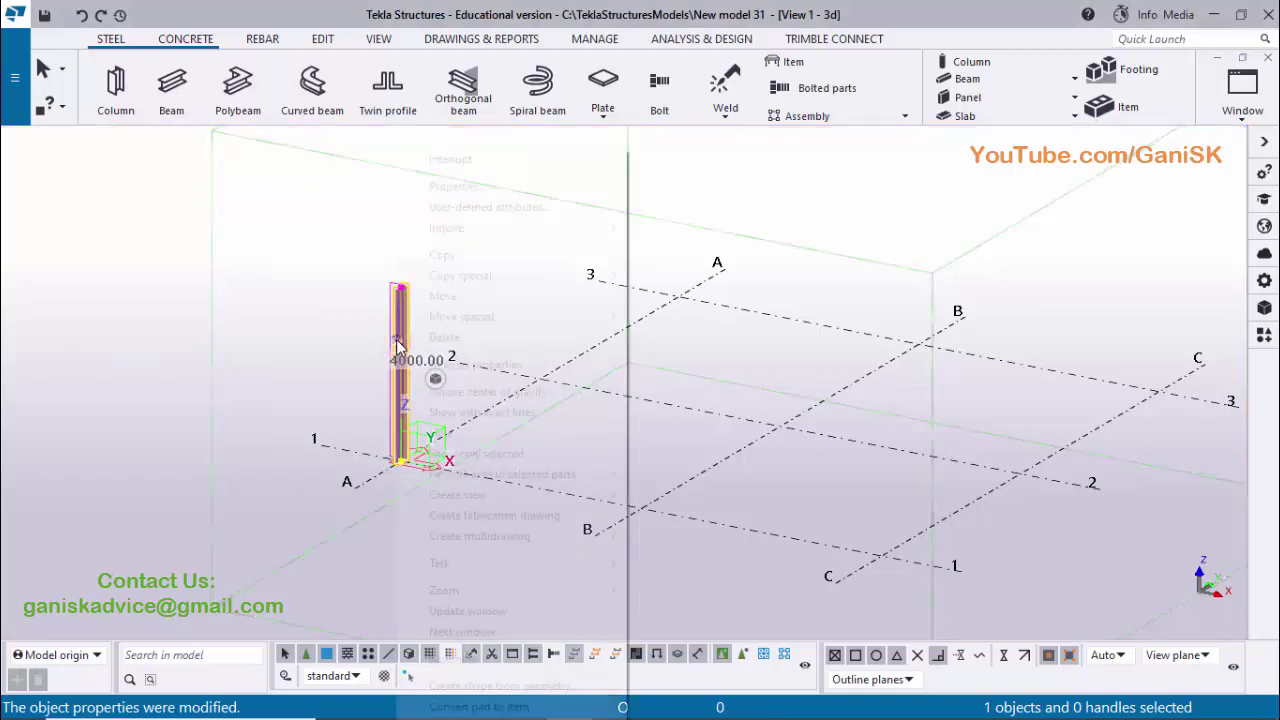
Start copying the A/1 column, using its base at A-1 as the origin.
{"action": "right_click", "coordinate": [397, 345]}
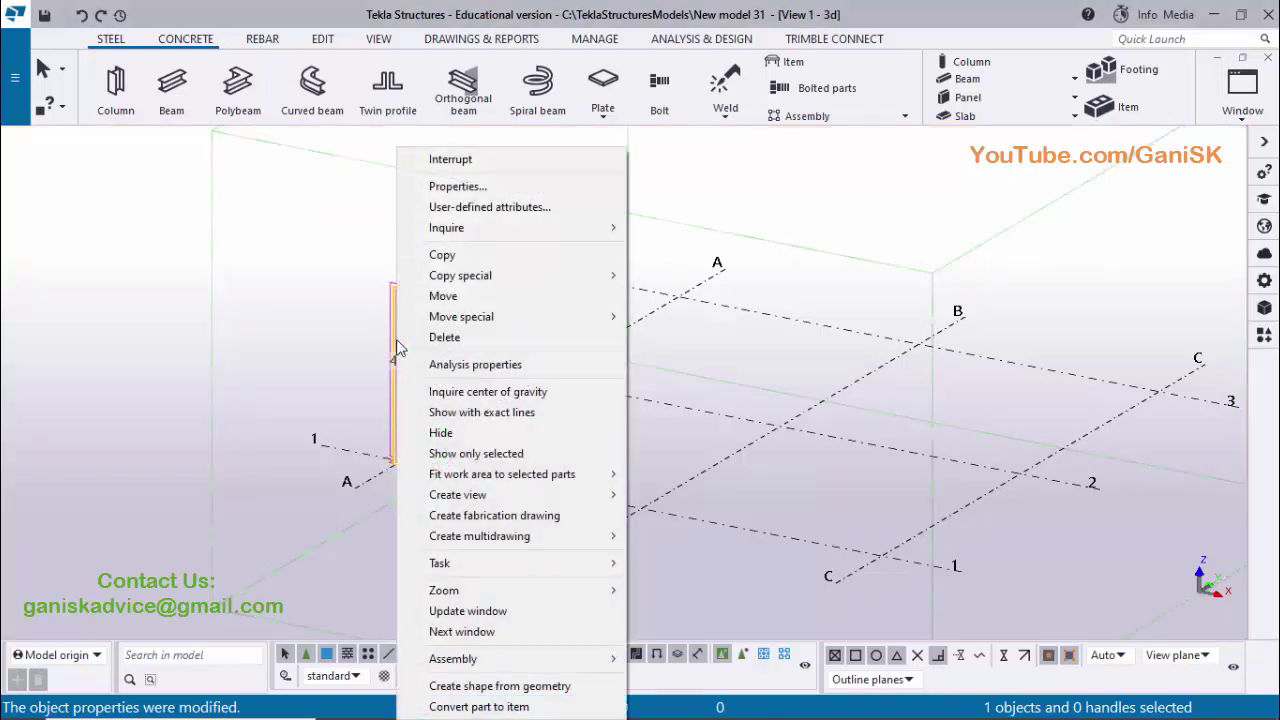
{"action": "left_click", "coordinate": [482, 259]}
{"action": "middle_click_drag", "start_coordinate": [474, 450], "coordinate": [493, 422]}
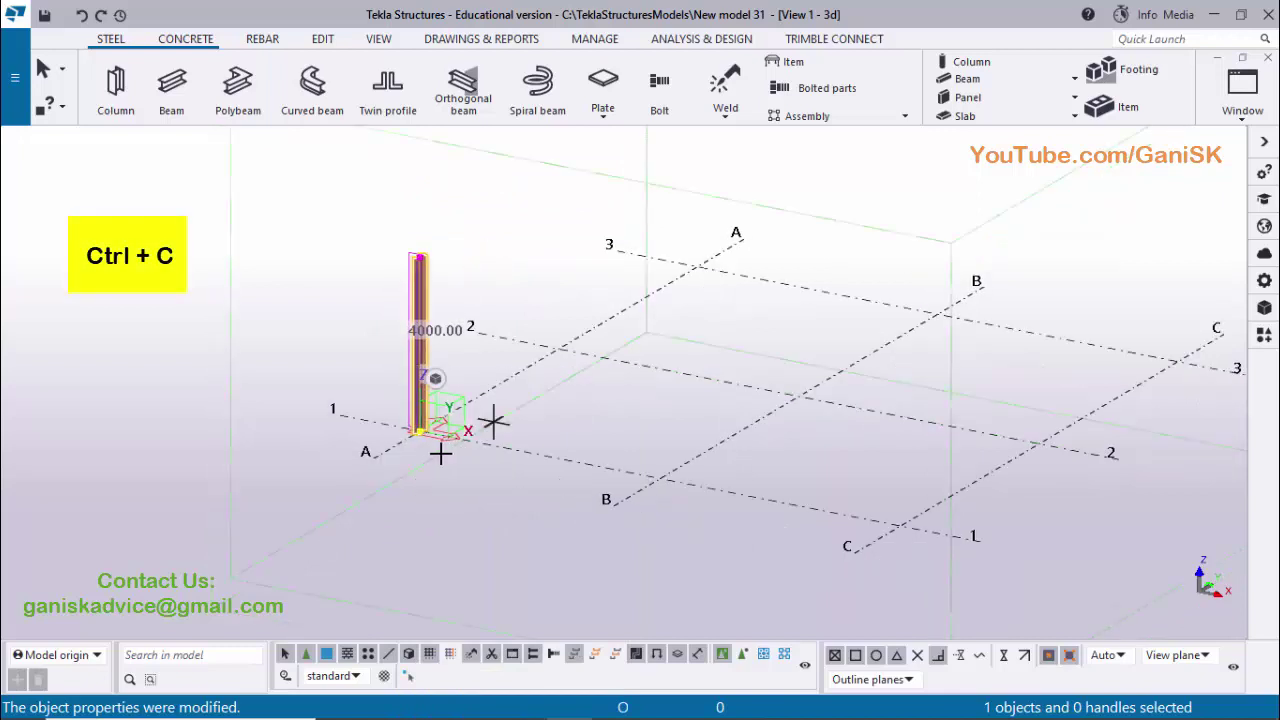
{"action": "scroll", "coordinate": [430, 443], "scroll_direction": "up", "scroll_amount": 2}
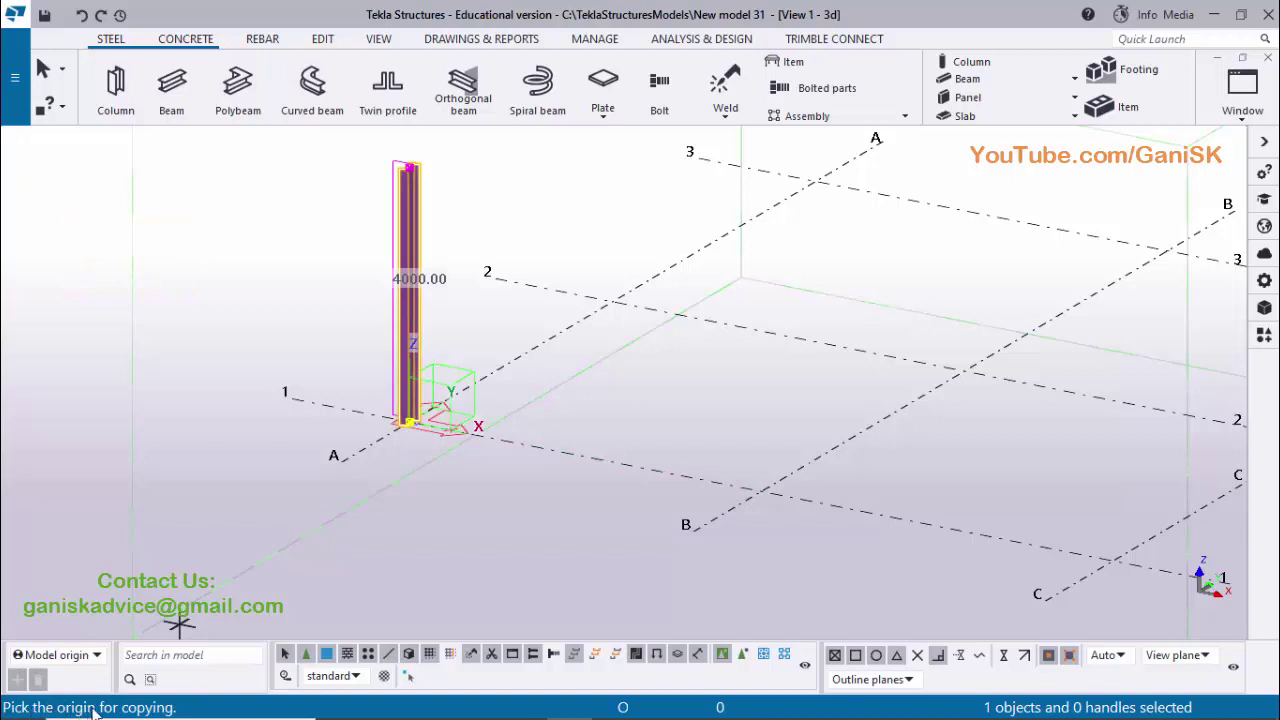
{"action": "left_click", "coordinate": [409, 424]}
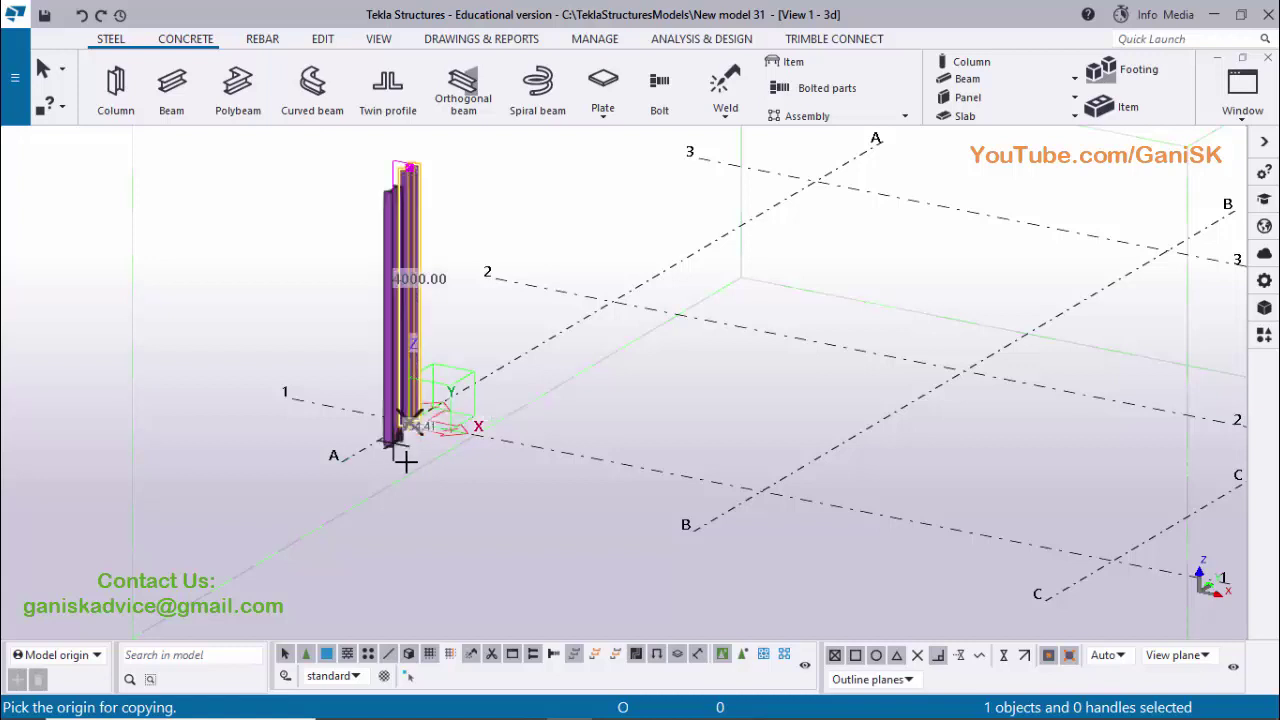
{"action": "scroll", "coordinate": [406, 457], "scroll_direction": "down", "scroll_amount": 1}
{"action": "key", "text": "Right"}
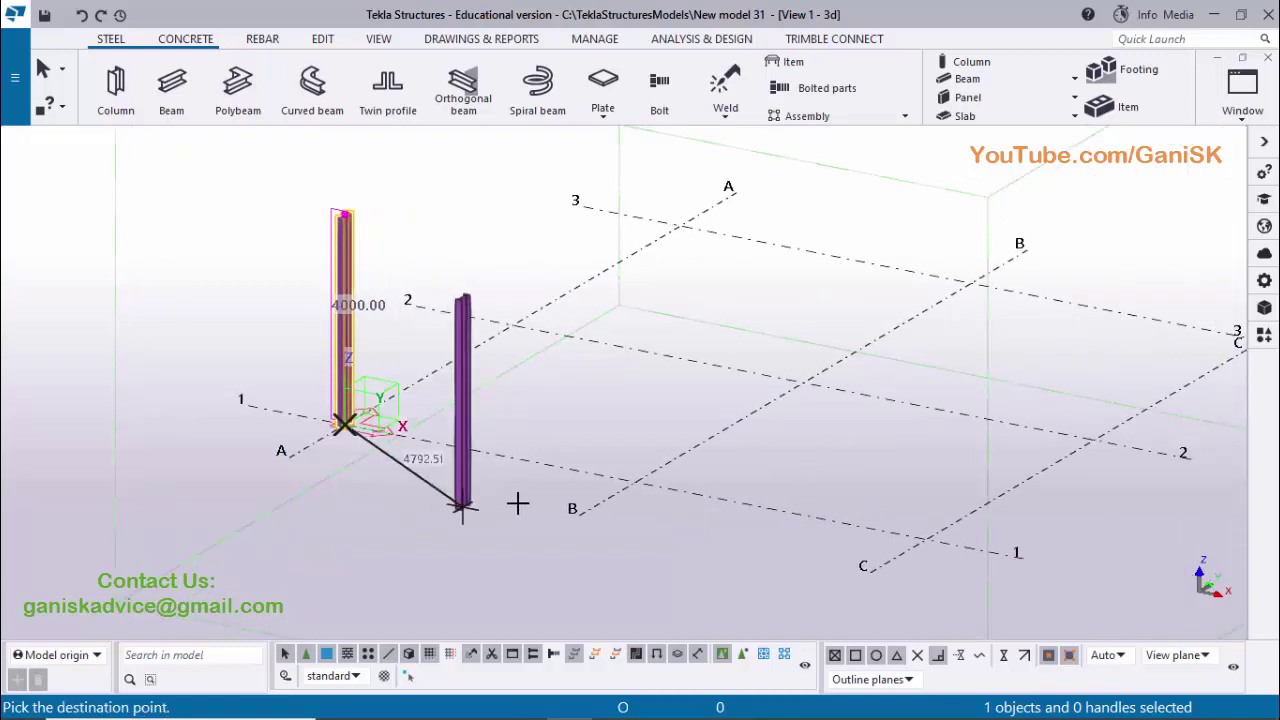
Place column copies at B-1, C-1, C-2, B-2, A-2, A-3, B-3 and C-3.
{"action": "left_click", "coordinate": [637, 482]}
{"action": "left_click", "coordinate": [925, 538]}
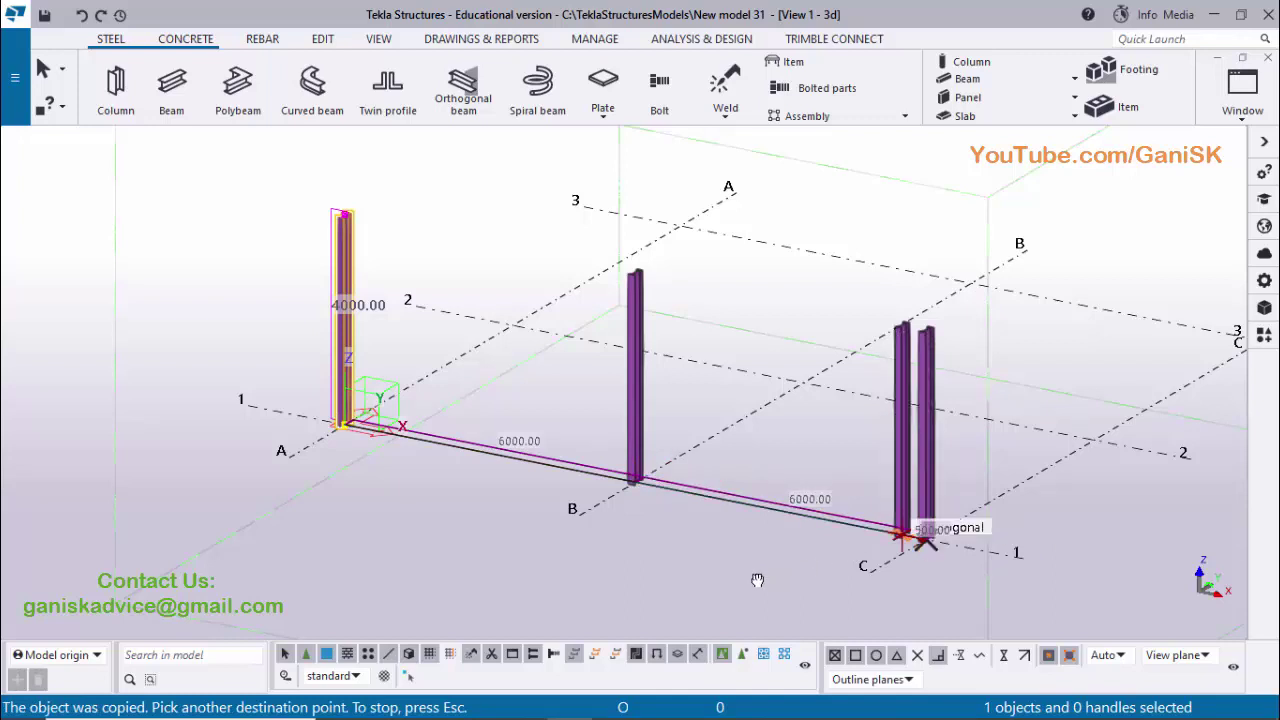
{"action": "middle_click_drag", "start_coordinate": [1037, 493], "coordinate": [927, 523]}
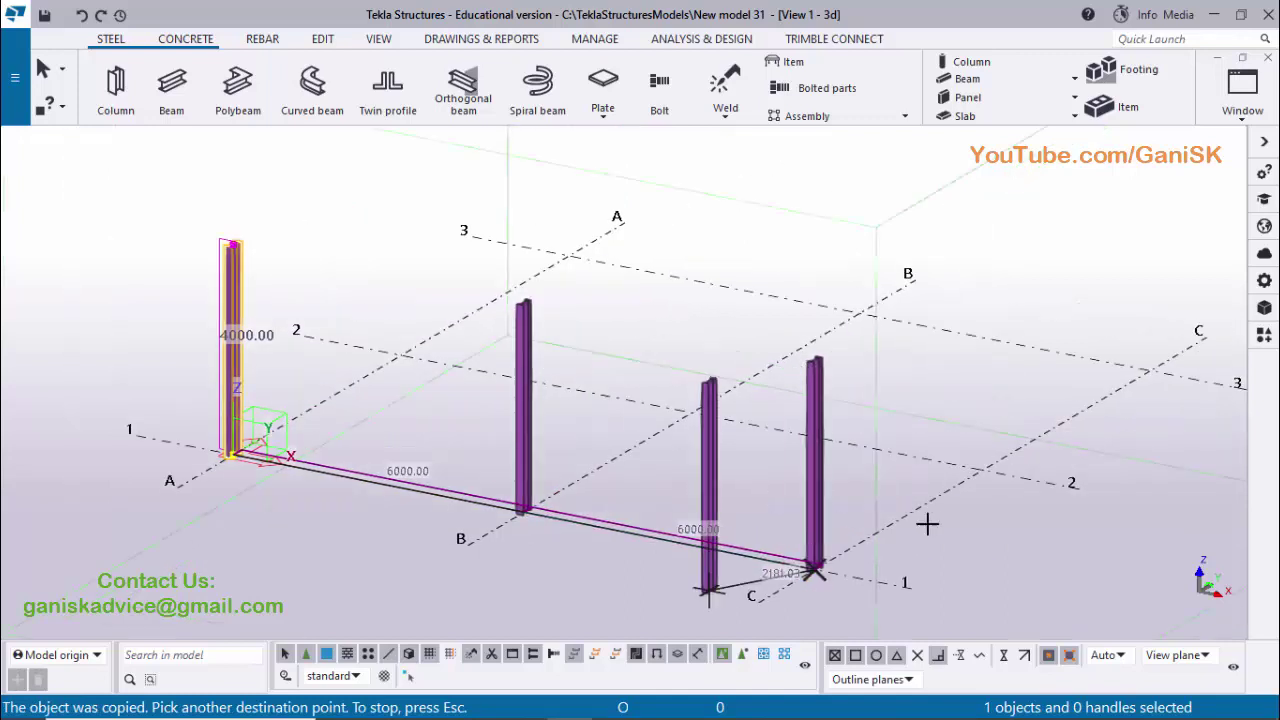
{"action": "left_click", "coordinate": [977, 480]}
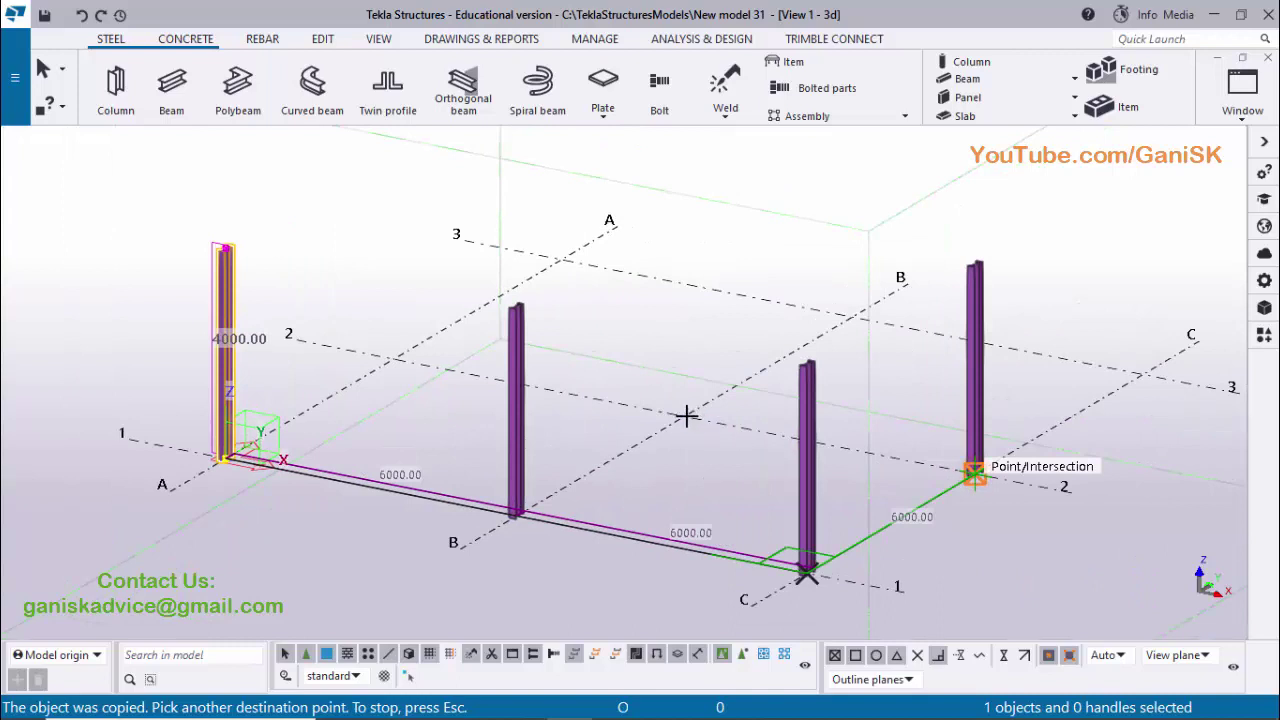
{"action": "left_click", "coordinate": [685, 415]}
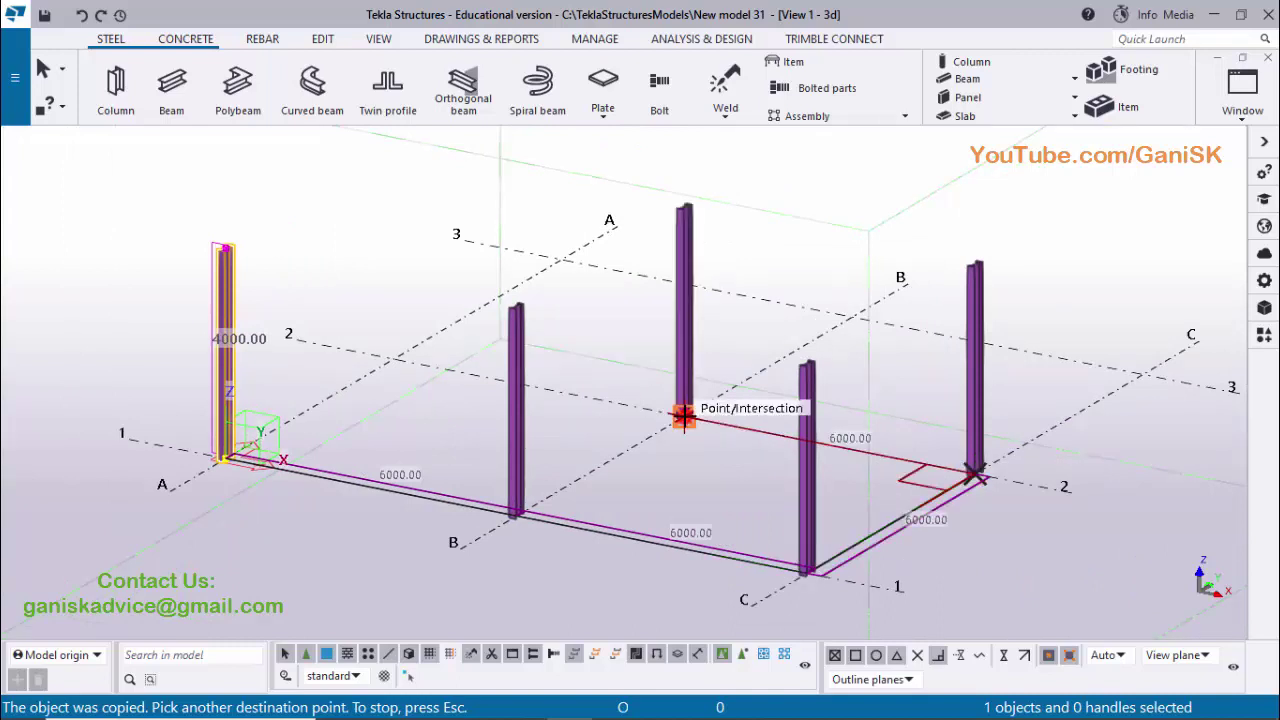
{"action": "left_click", "coordinate": [393, 357]}
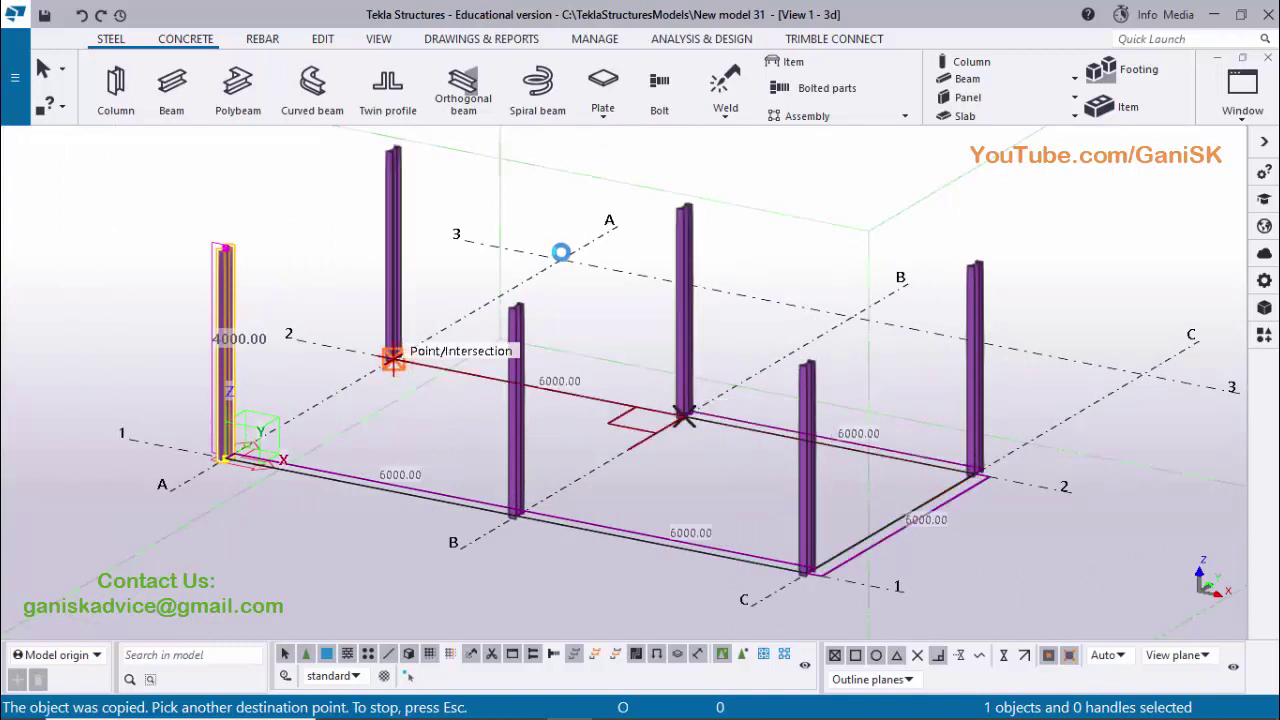
{"action": "left_click", "coordinate": [562, 258]}
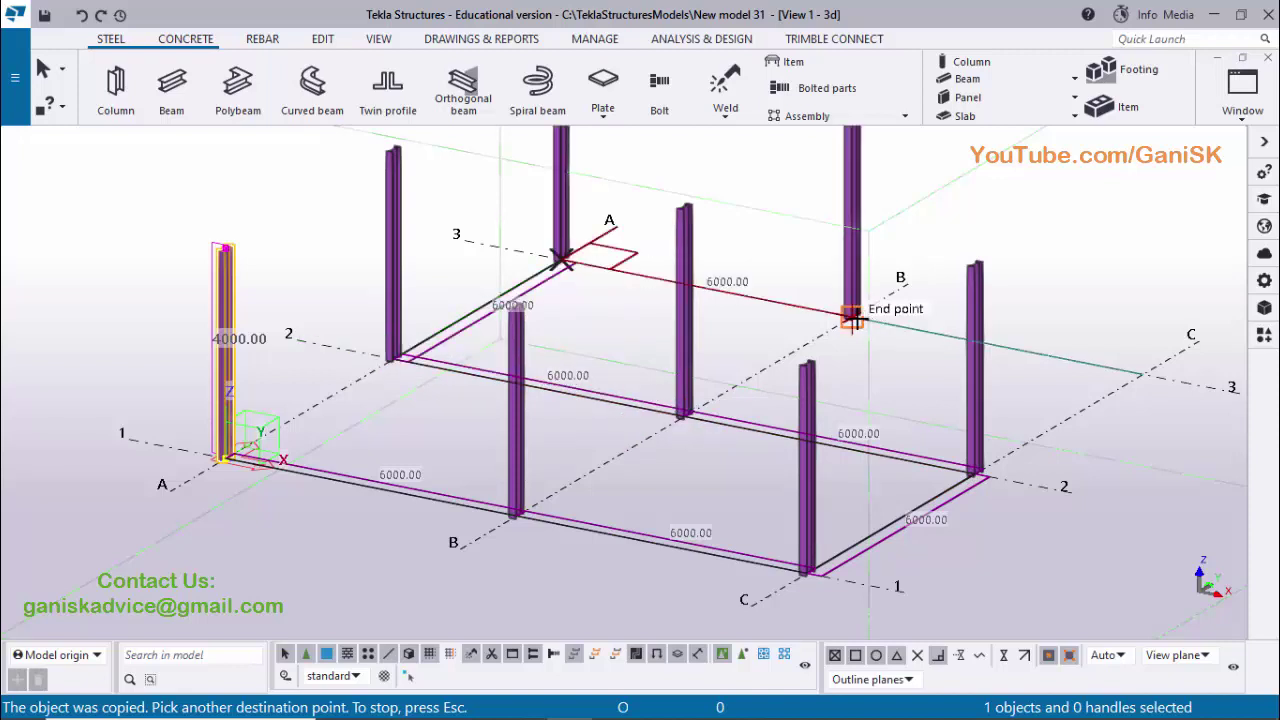
{"action": "left_click", "coordinate": [851, 316]}
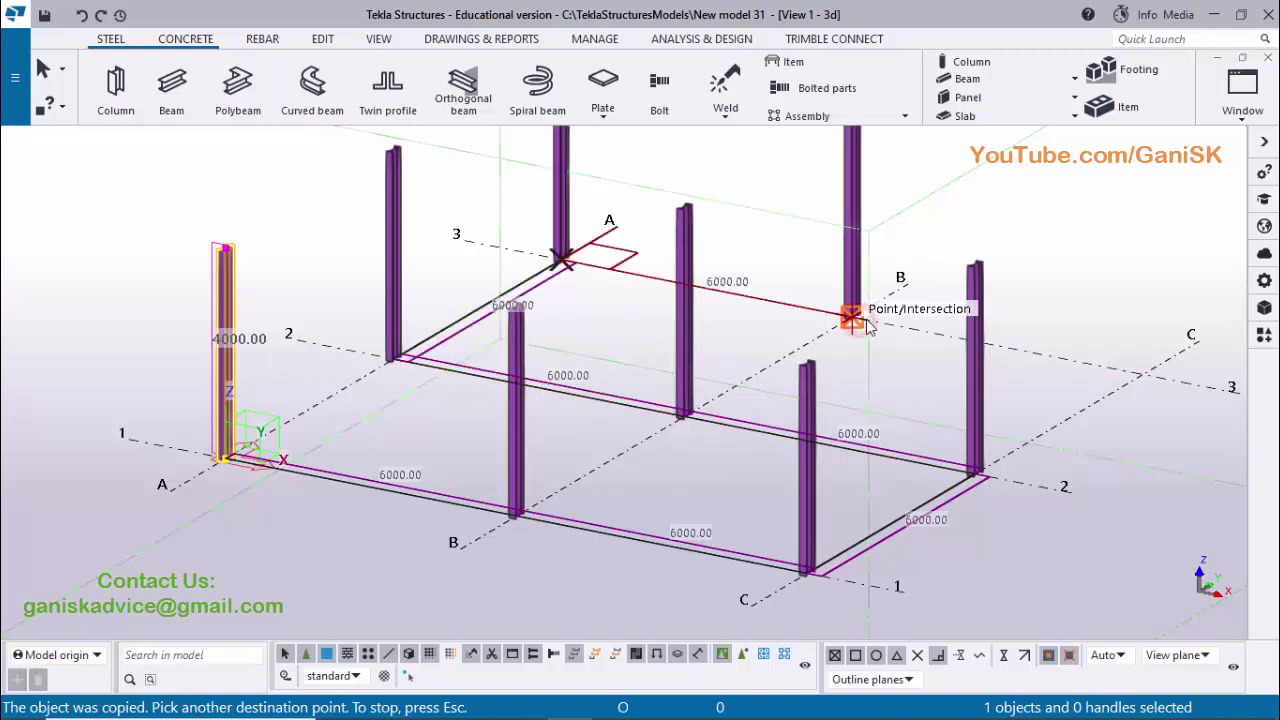
{"action": "left_click", "coordinate": [1145, 372]}
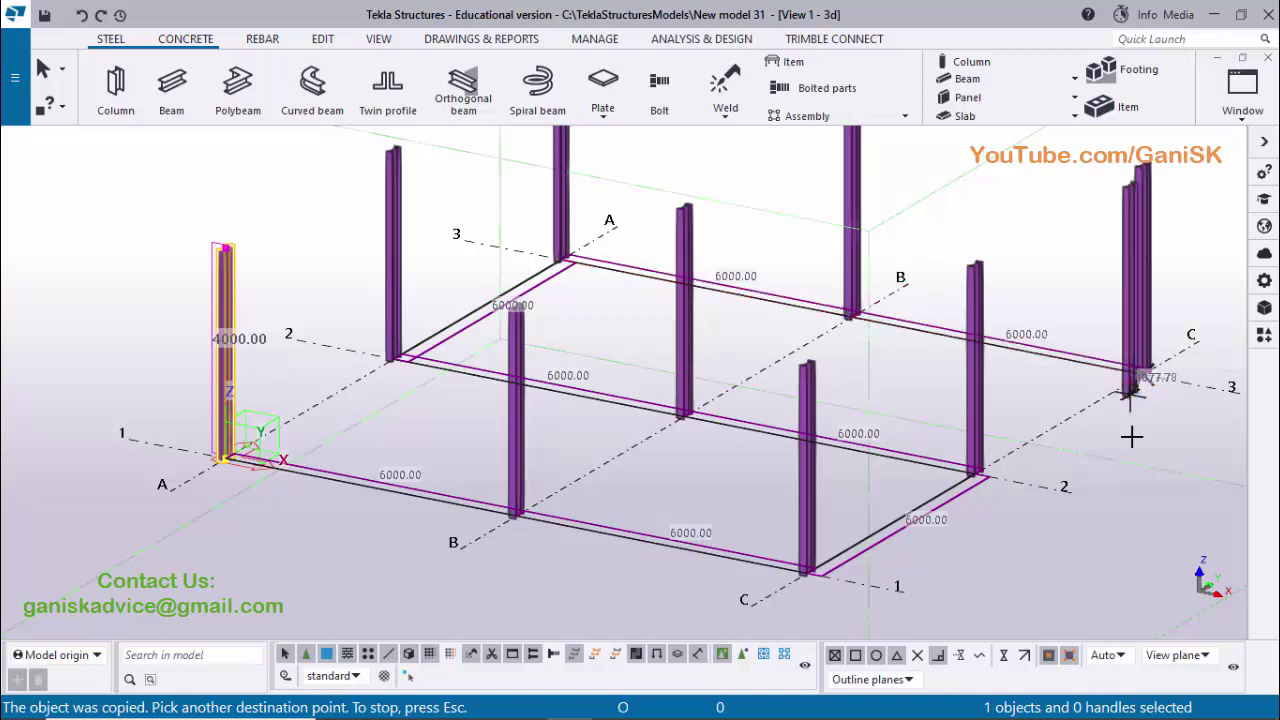
{"action": "key", "text": "Escape"}
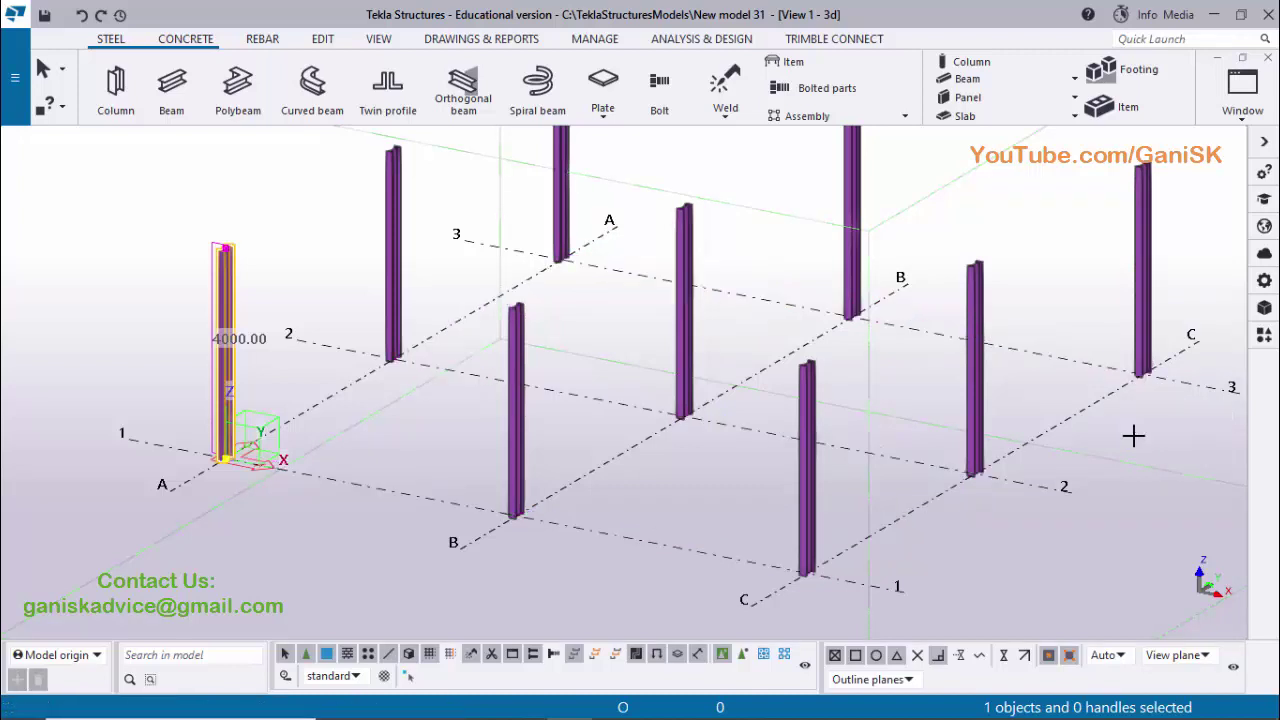
Redraw the view, undo the column copies with Ctrl+Z twice, and select the A-1 column.
{"action": "right_click", "coordinate": [1028, 234]}
{"action": "left_click", "coordinate": [1068, 336]}
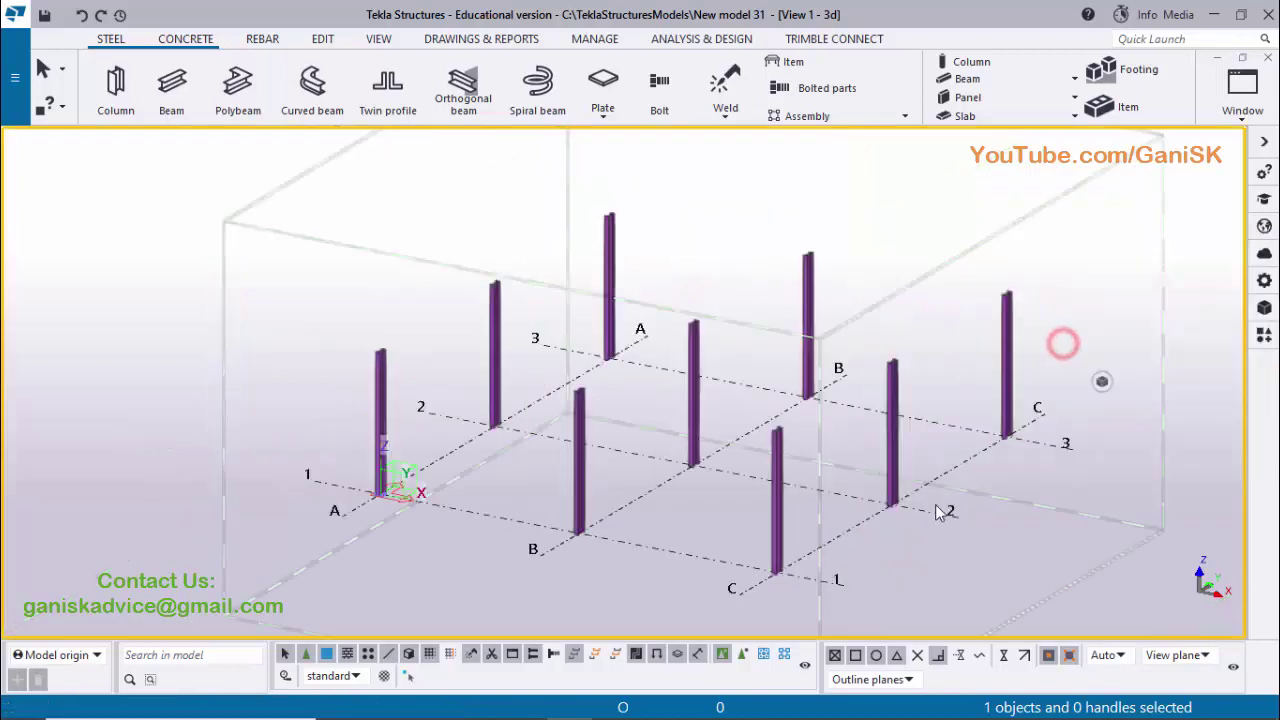
{"action": "middle_click_drag", "start_coordinate": [923, 556], "coordinate": [684, 410], "text": "ctrl"}
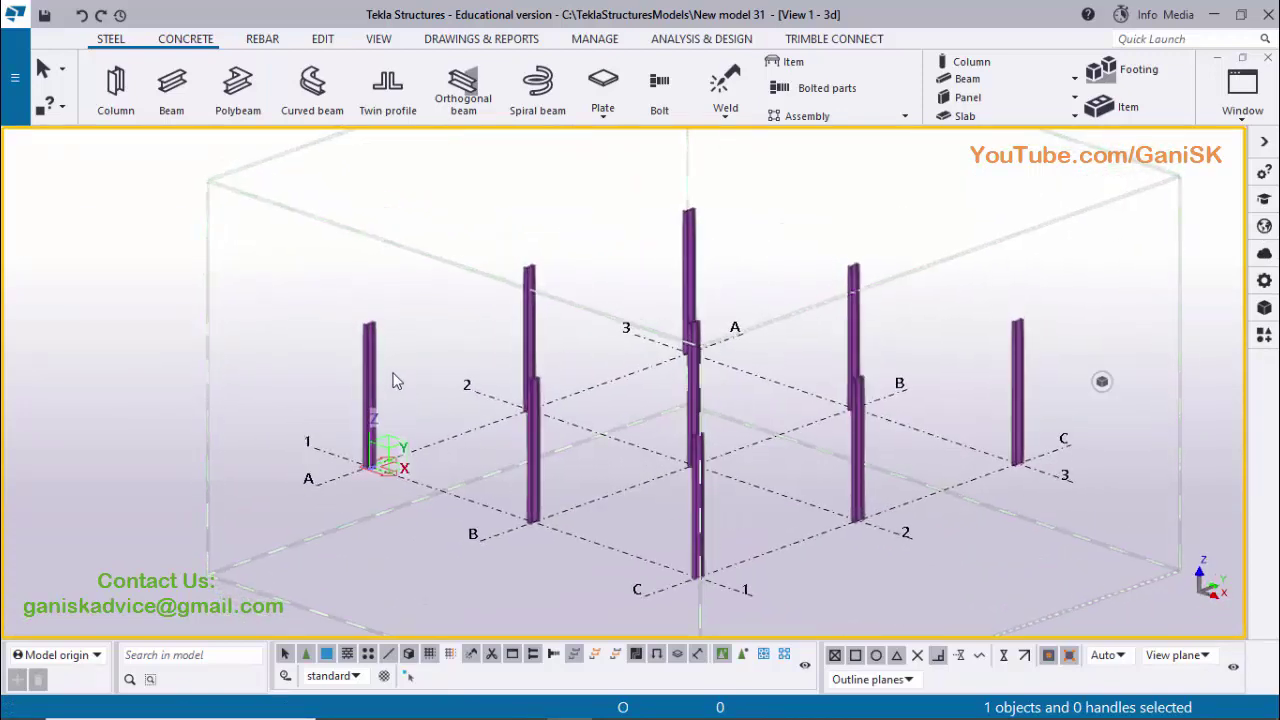
{"action": "key", "text": "ctrl+z"}
{"action": "key", "text": "ctrl+z"}
{"action": "key", "text": "ctrl+z"}
{"action": "key", "text": "ctrl+z"}
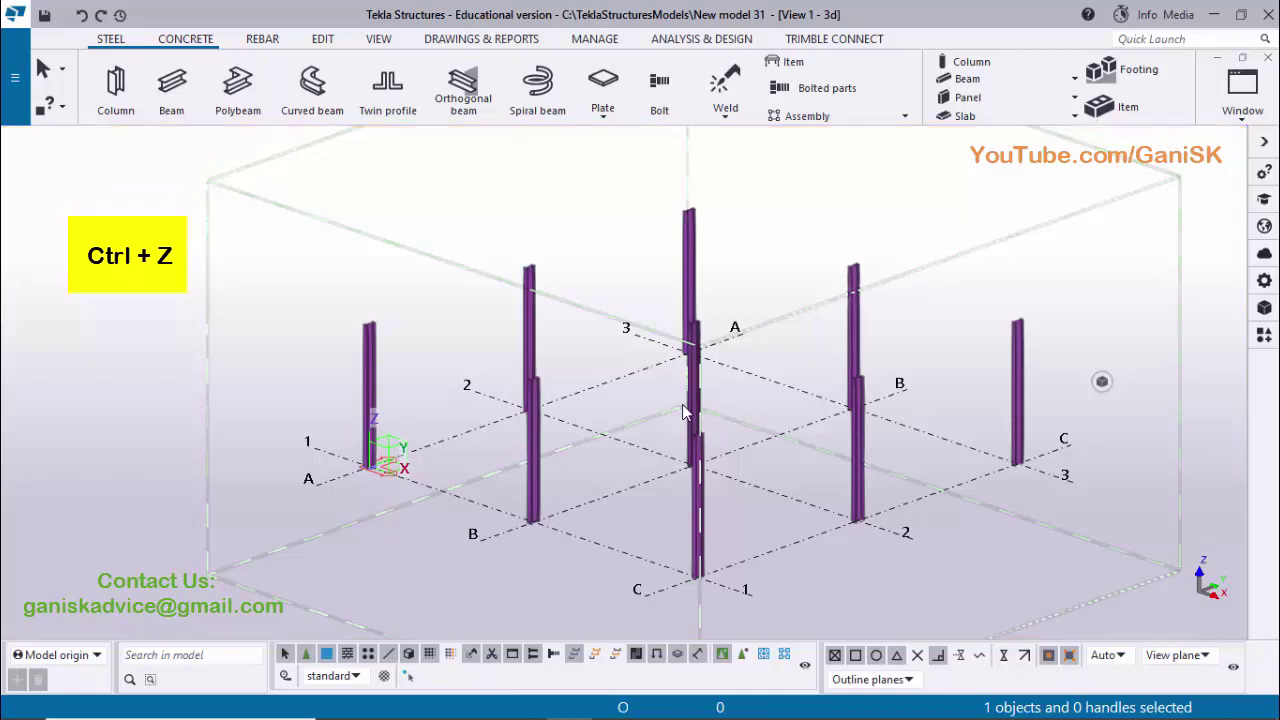
{"action": "key", "text": "ctrl+z"}
{"action": "key", "text": "ctrl+z"}
{"action": "key", "text": "ctrl+z"}
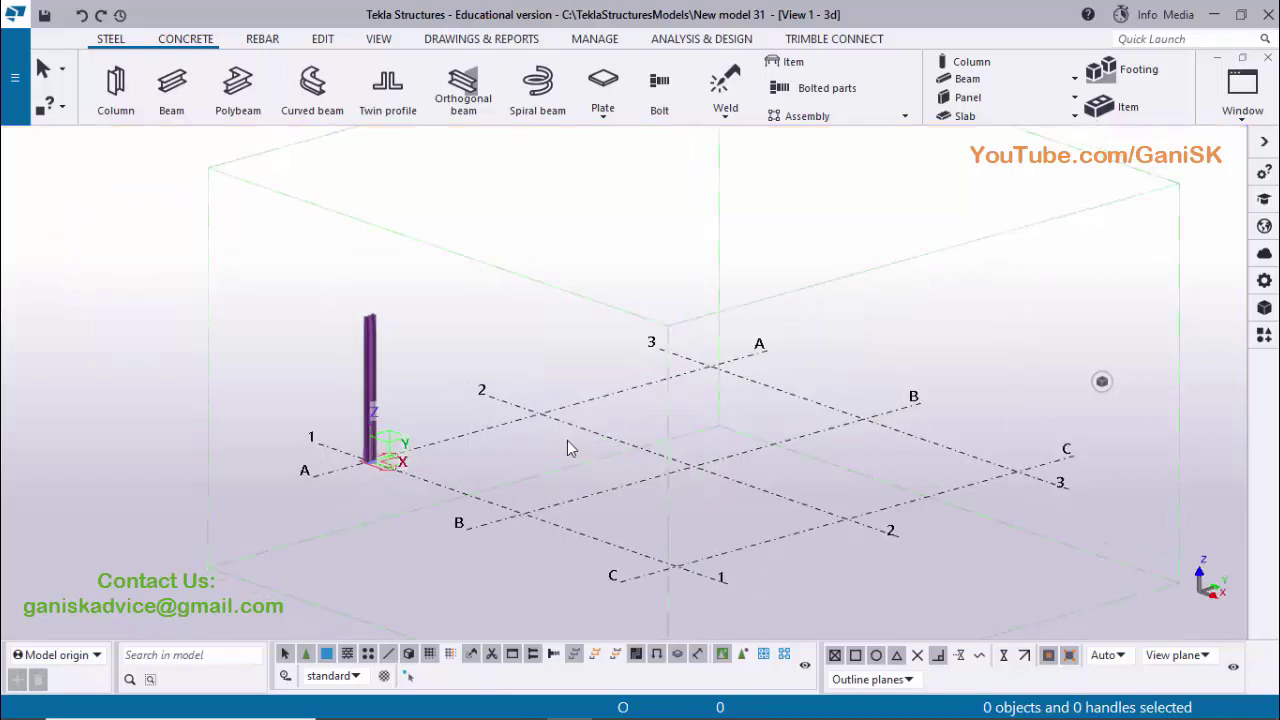
{"action": "scroll", "coordinate": [565, 441], "scroll_direction": "up", "scroll_amount": 1}
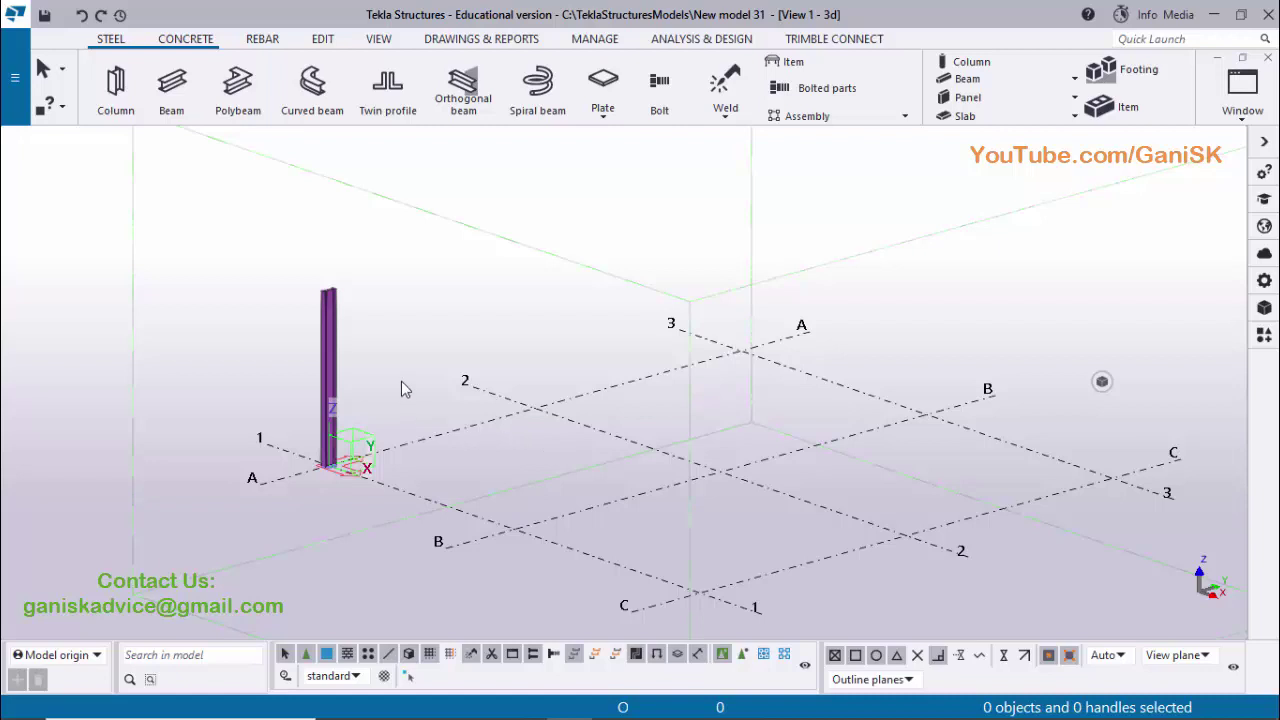
{"action": "left_click", "coordinate": [332, 339]}
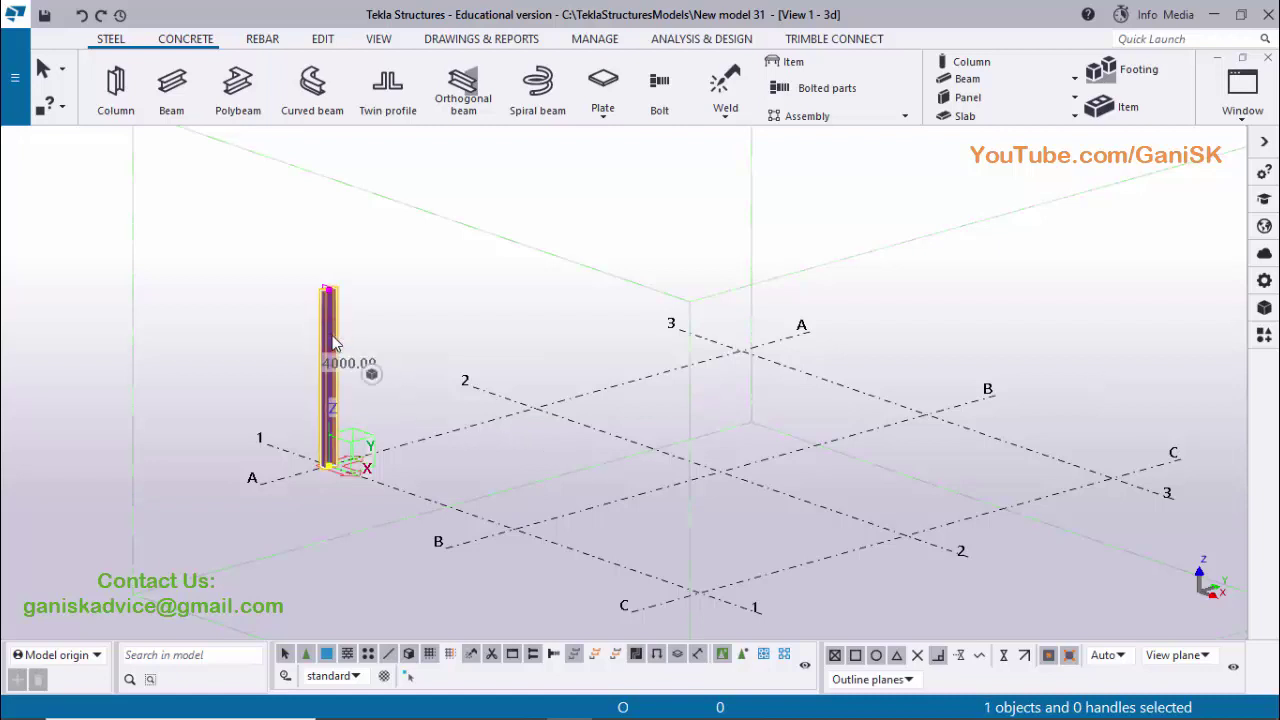
{"action": "right_click", "coordinate": [332, 339]}
{"action": "mouse_move", "coordinate": [446, 279]}
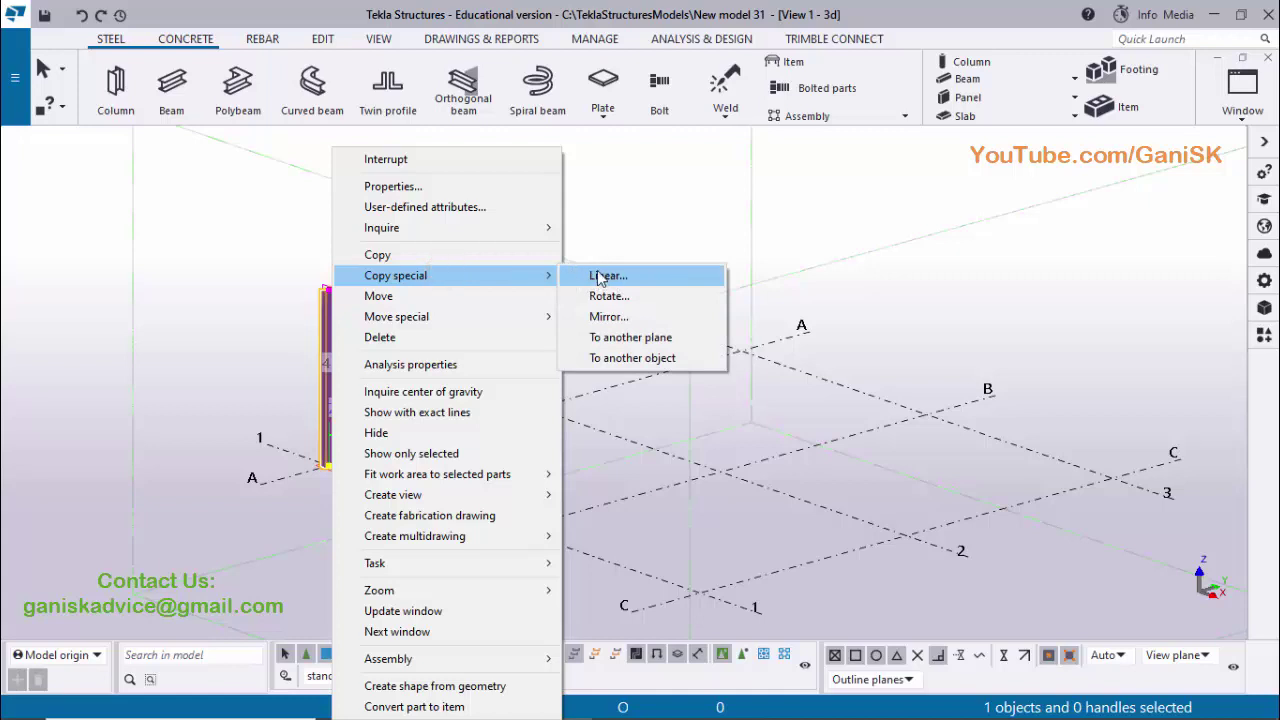
{"action": "left_click", "coordinate": [612, 222]}
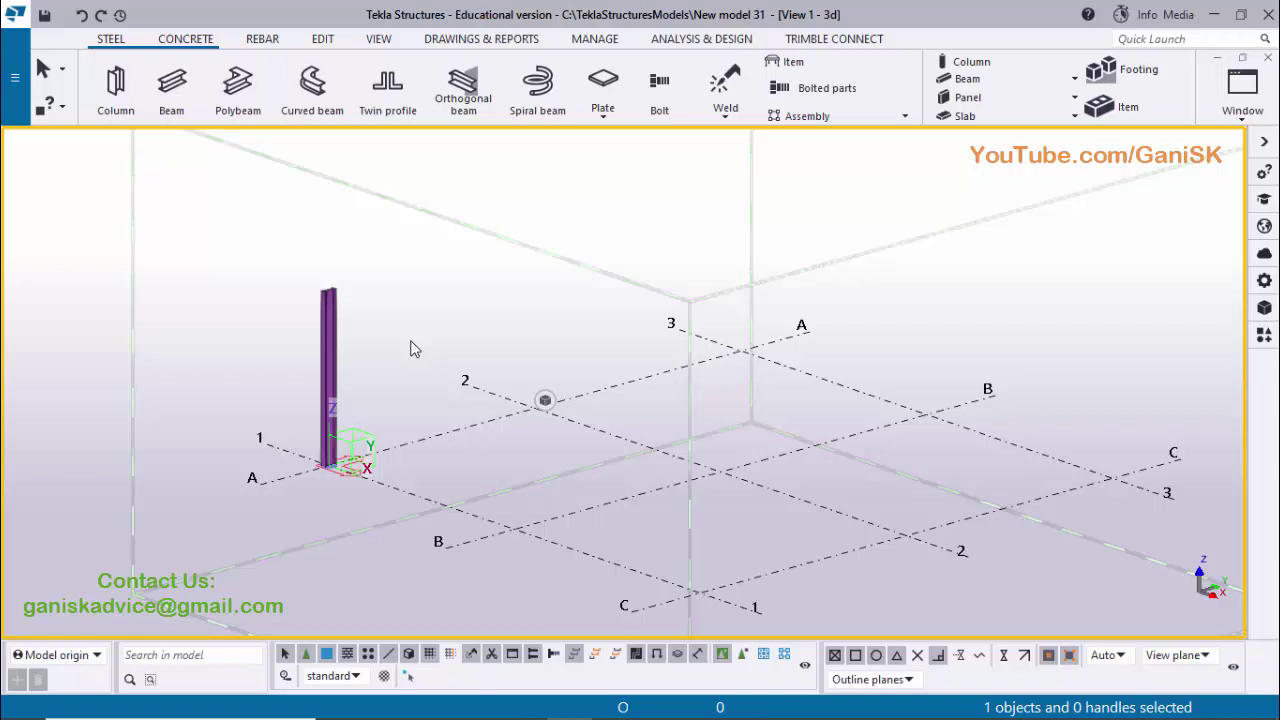
{"action": "scroll", "coordinate": [414, 347], "scroll_direction": "down", "scroll_amount": 3}
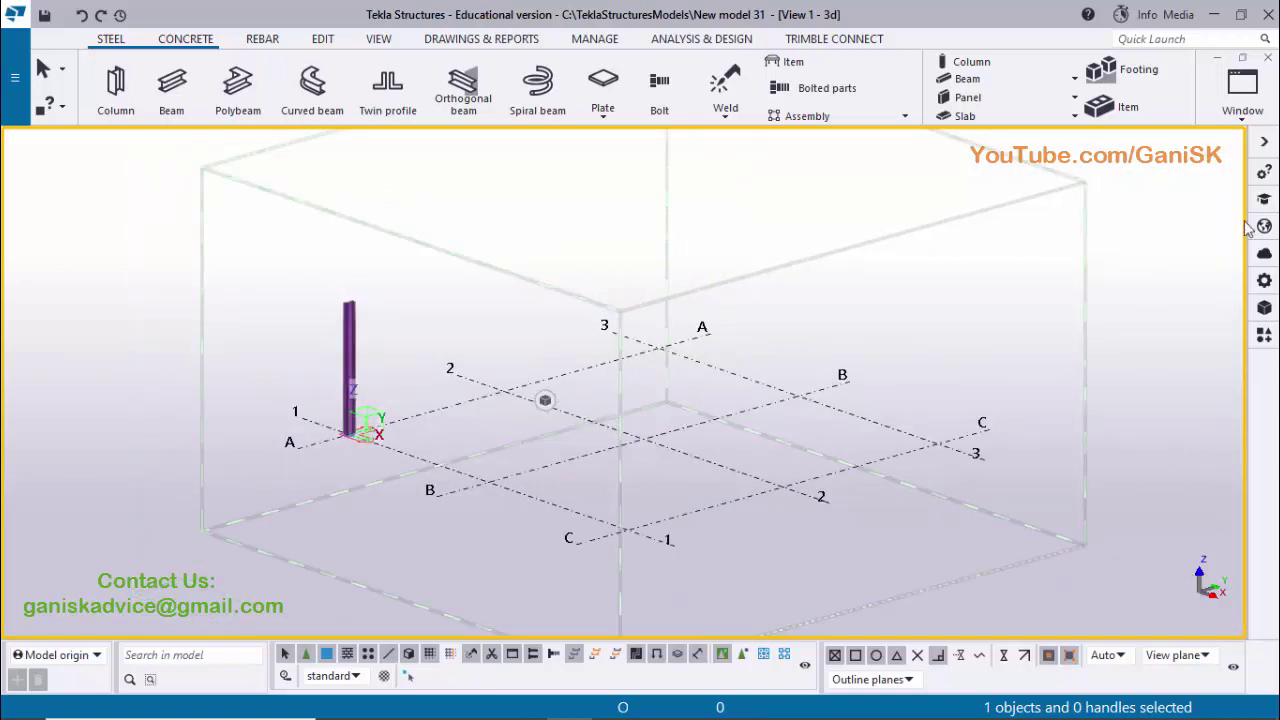
Move PLAN @+0 to the visible views in the named views list and close it.
{"action": "left_click", "coordinate": [1242, 90]}
{"action": "left_click", "coordinate": [1195, 217]}
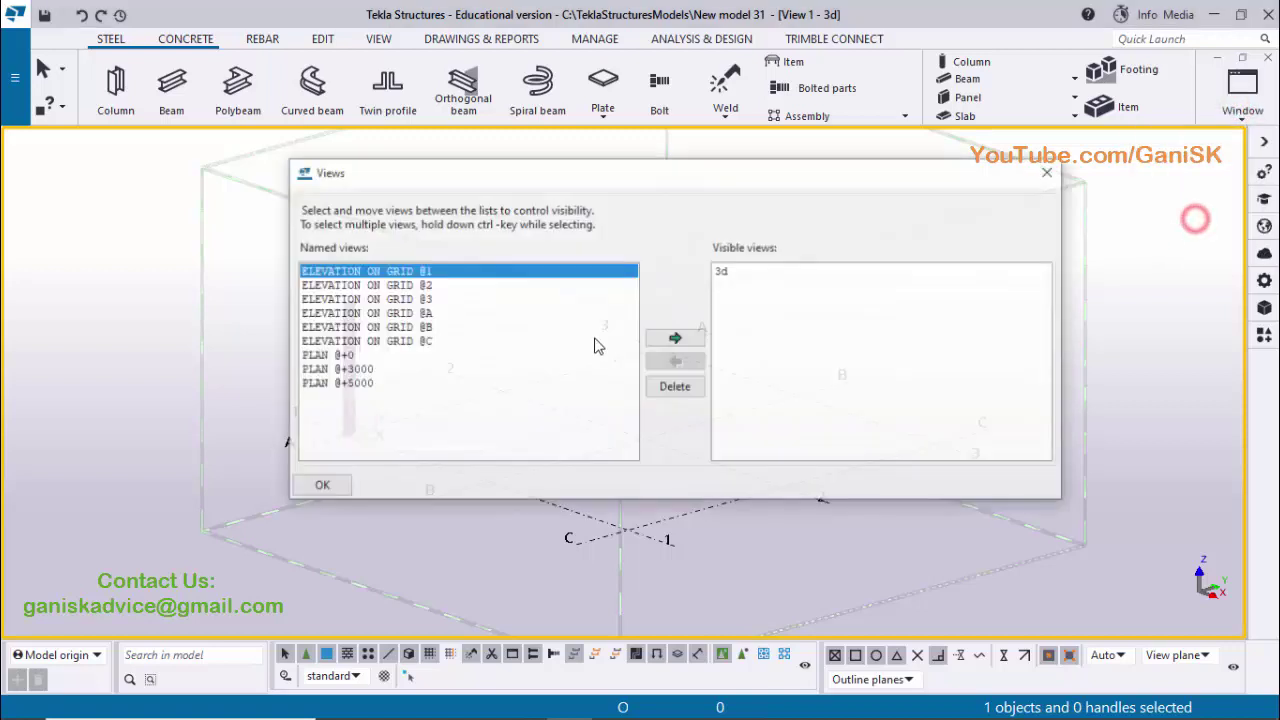
{"action": "left_click", "coordinate": [338, 355]}
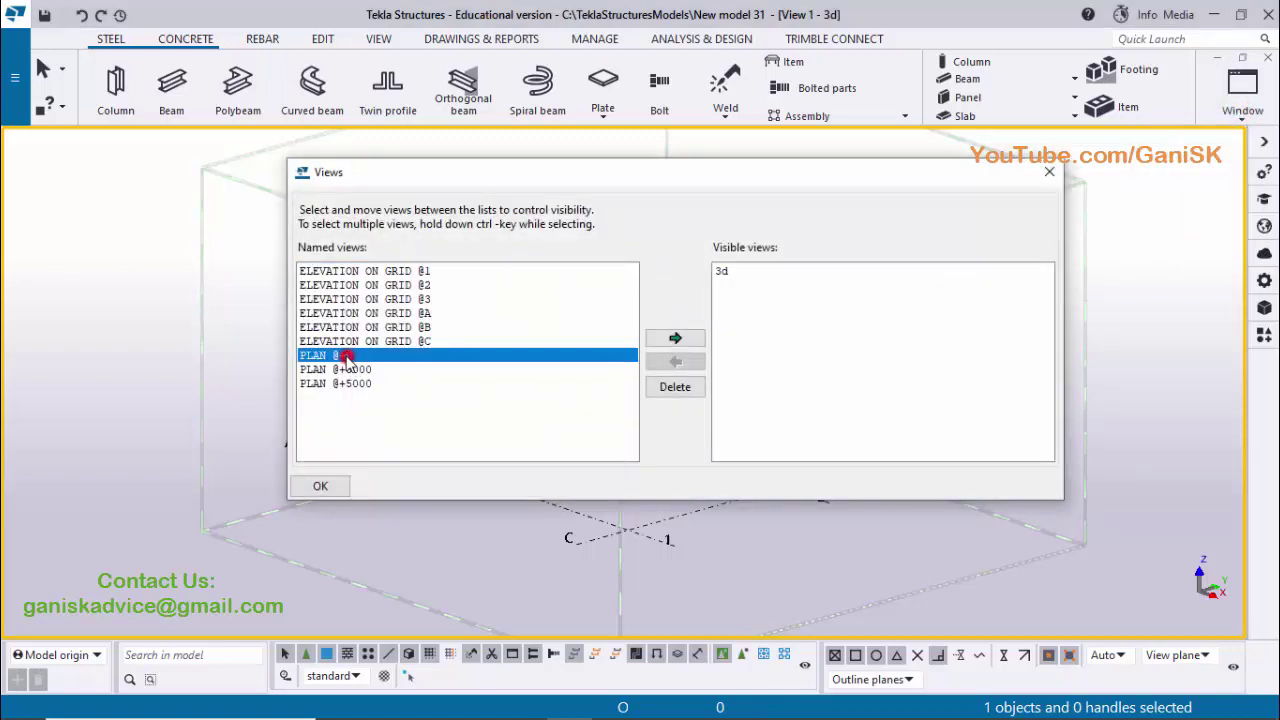
{"action": "left_click", "coordinate": [683, 341]}
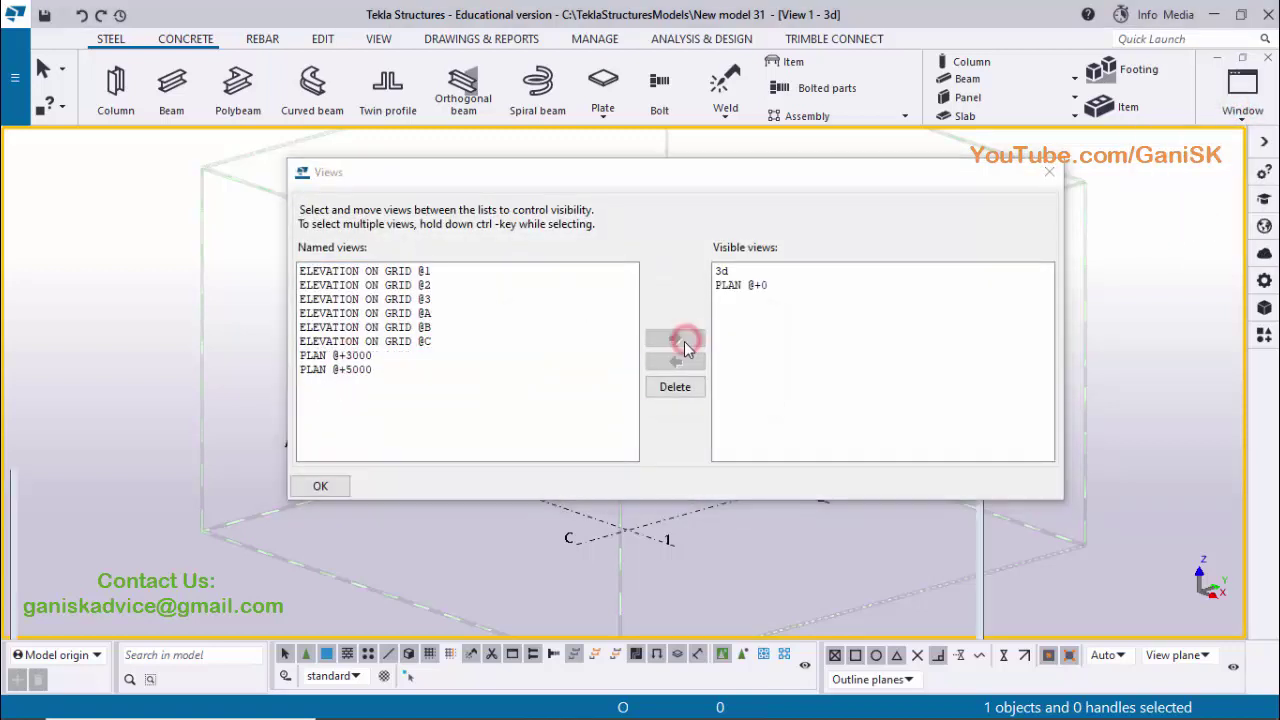
{"action": "left_click", "coordinate": [1049, 172]}
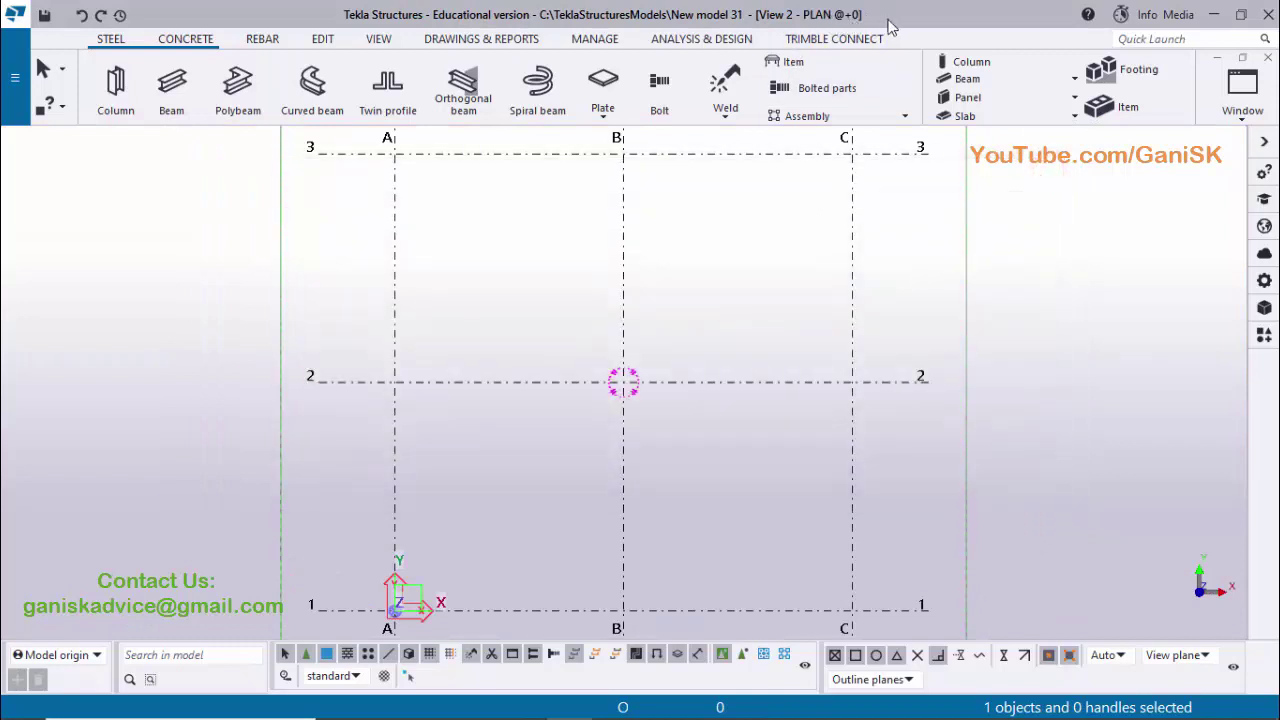
{"action": "scroll", "coordinate": [378, 575], "scroll_direction": "up", "scroll_amount": 5}
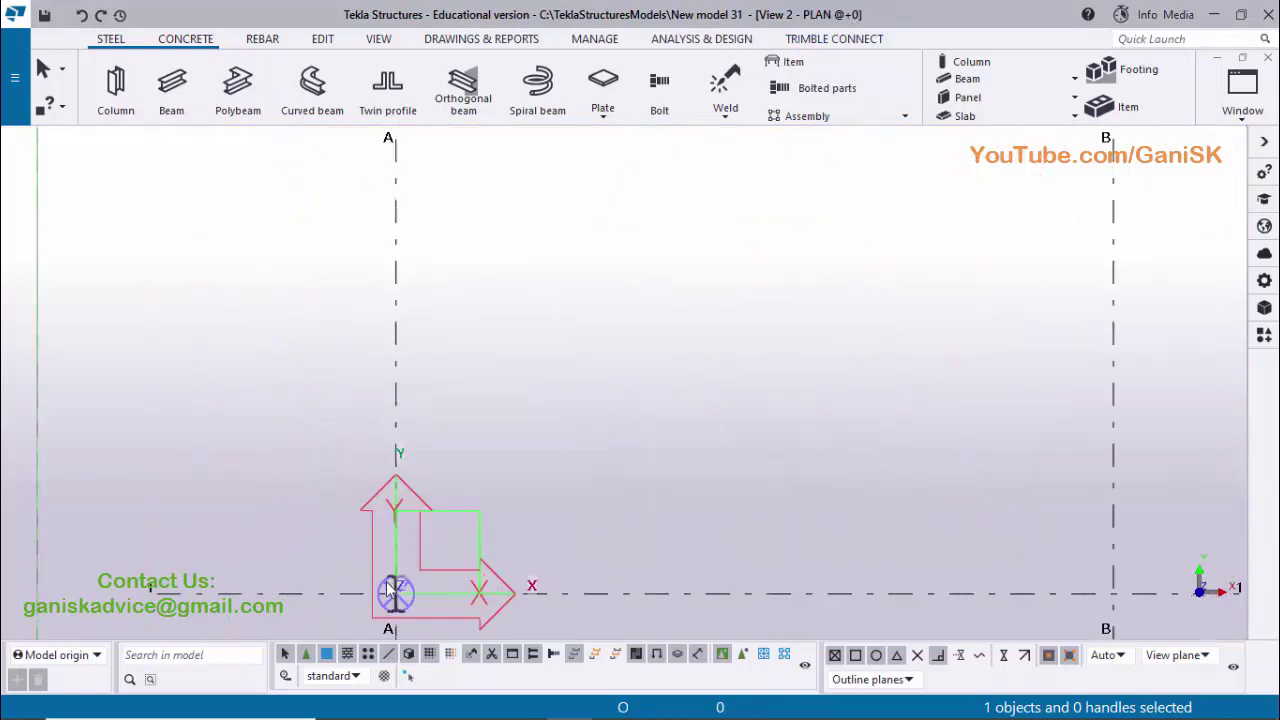
{"action": "scroll", "coordinate": [390, 594], "scroll_direction": "down", "scroll_amount": 6}
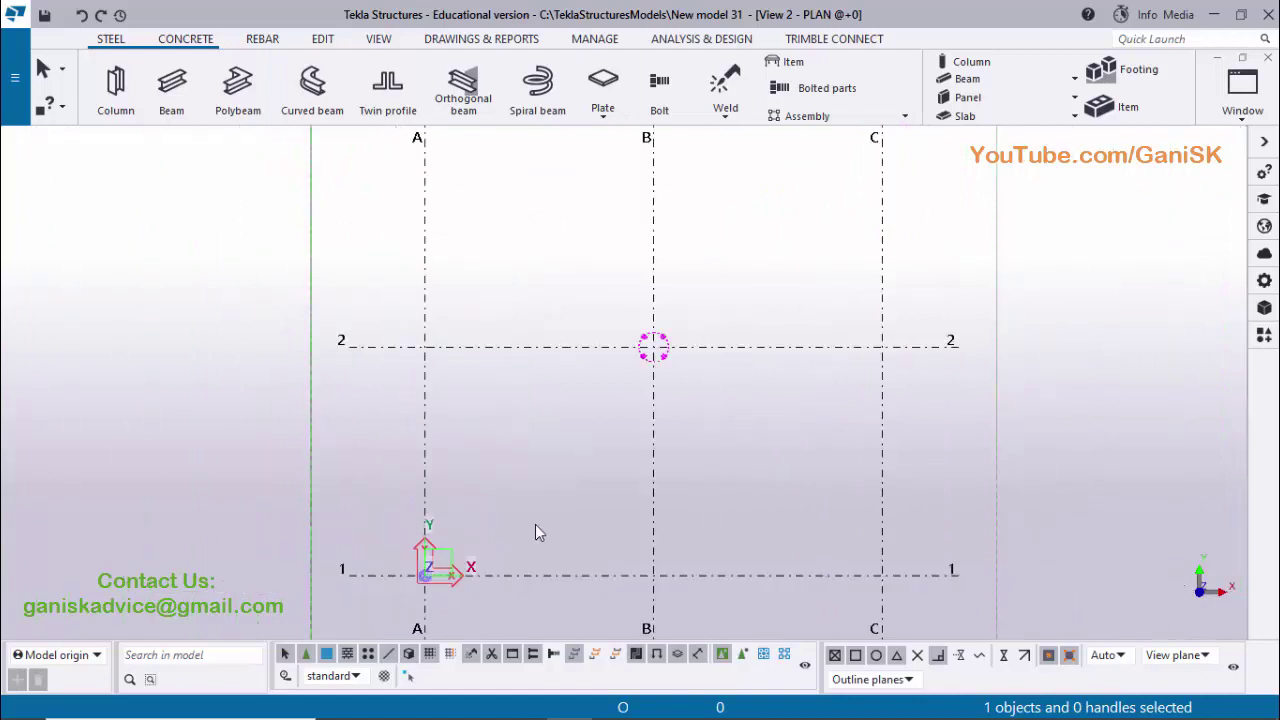
{"action": "double_click", "coordinate": [632, 478]}
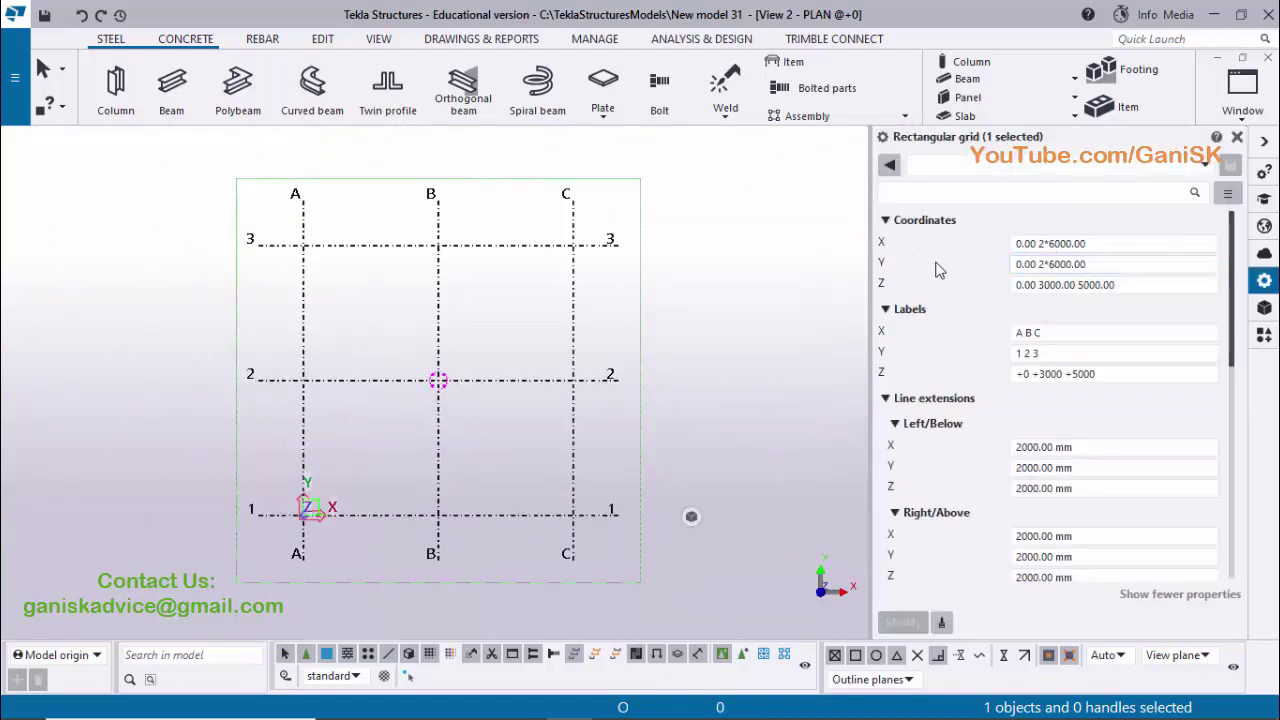
{"action": "left_click", "coordinate": [1068, 243]}
{"action": "left_click", "coordinate": [1237, 136]}
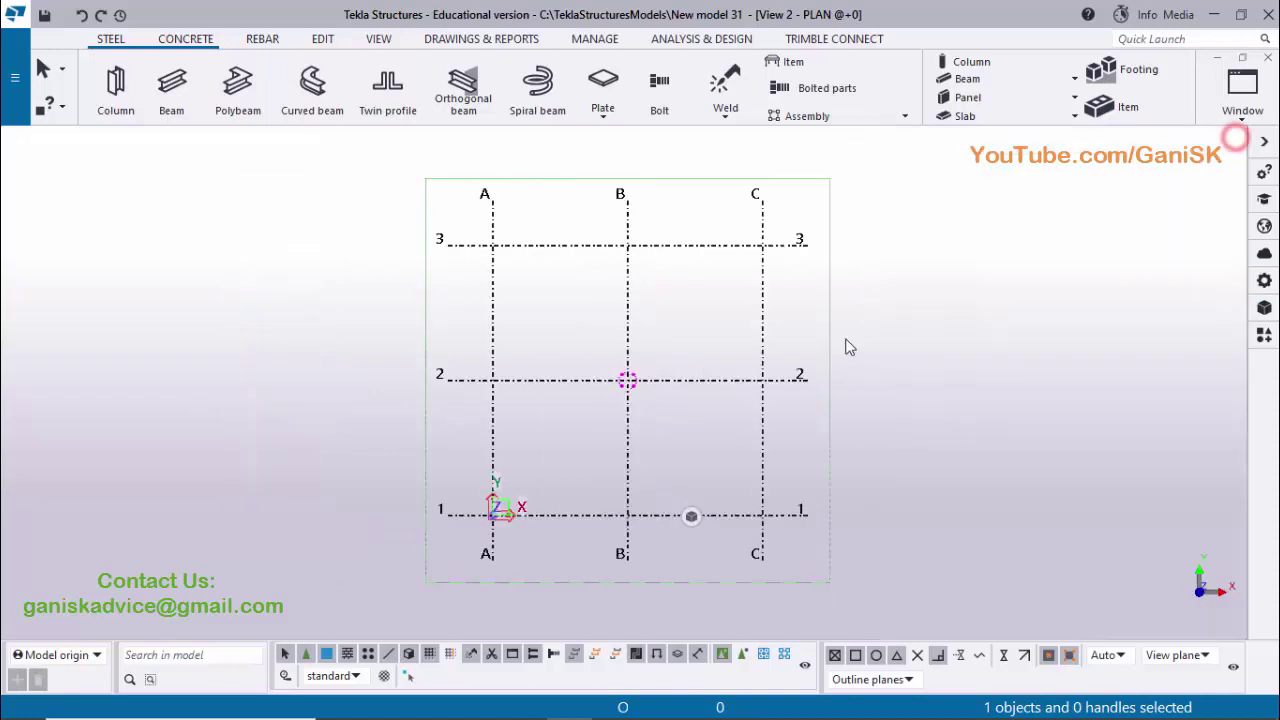
Measure the horizontal 6000.00 spans A–B and B–C below grid 1.
{"action": "left_click", "coordinate": [686, 462]}
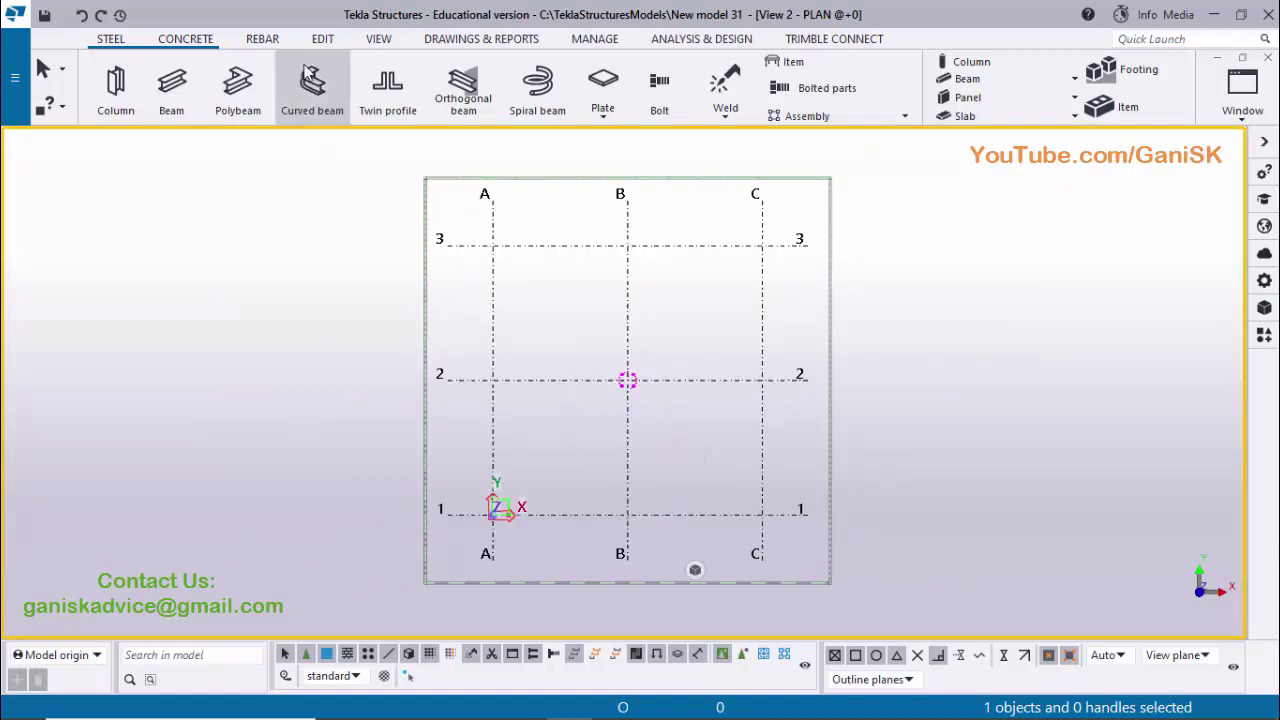
{"action": "left_click", "coordinate": [322, 38]}
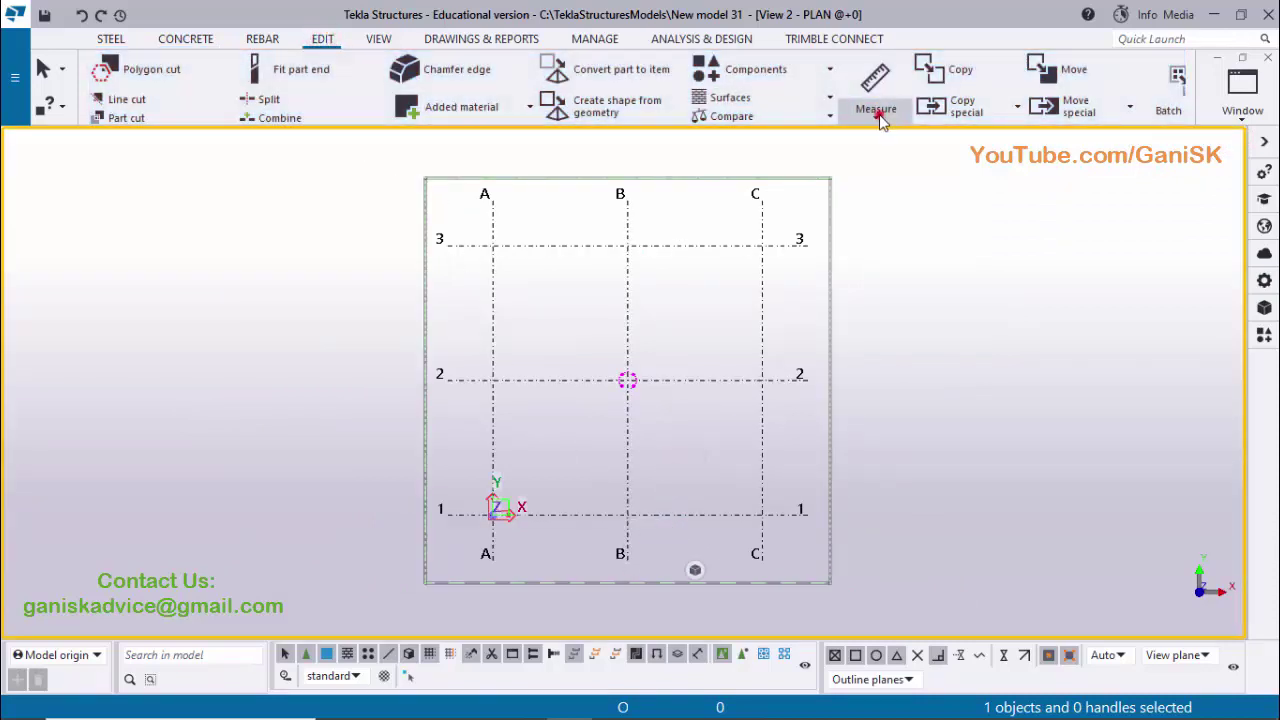
{"action": "left_click", "coordinate": [878, 112]}
{"action": "left_click", "coordinate": [908, 190]}
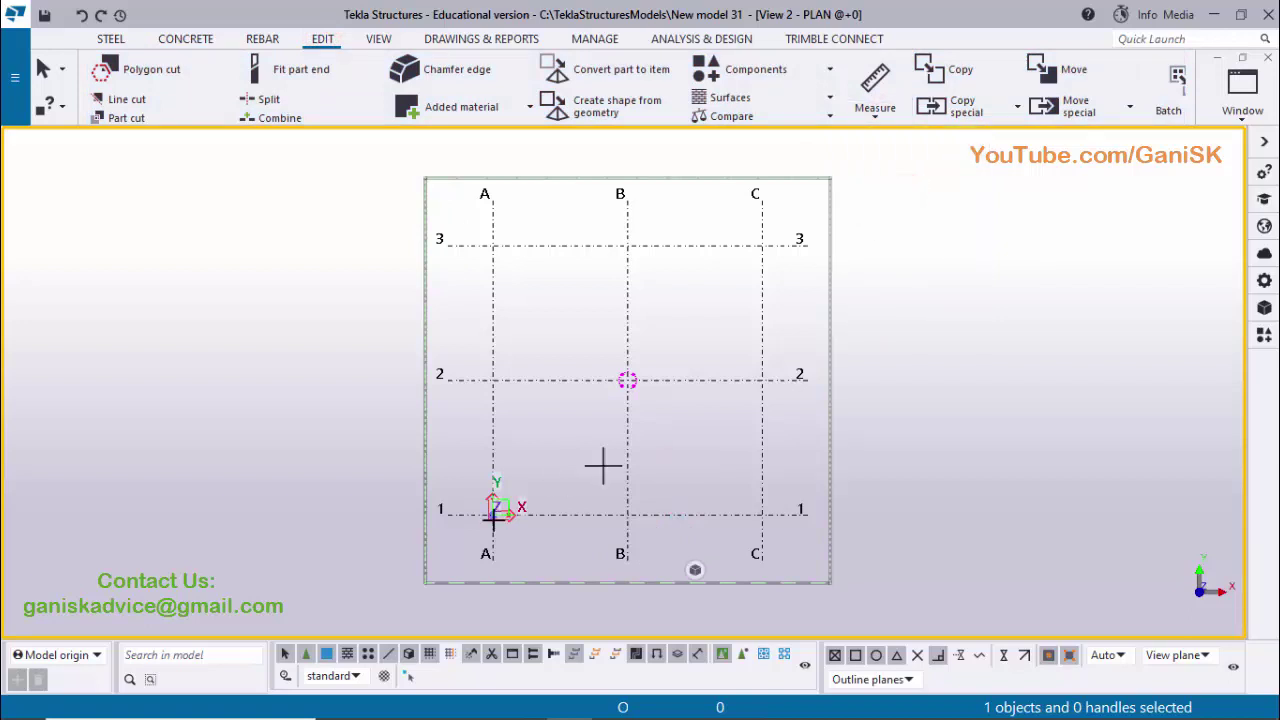
{"action": "left_click", "coordinate": [492, 512]}
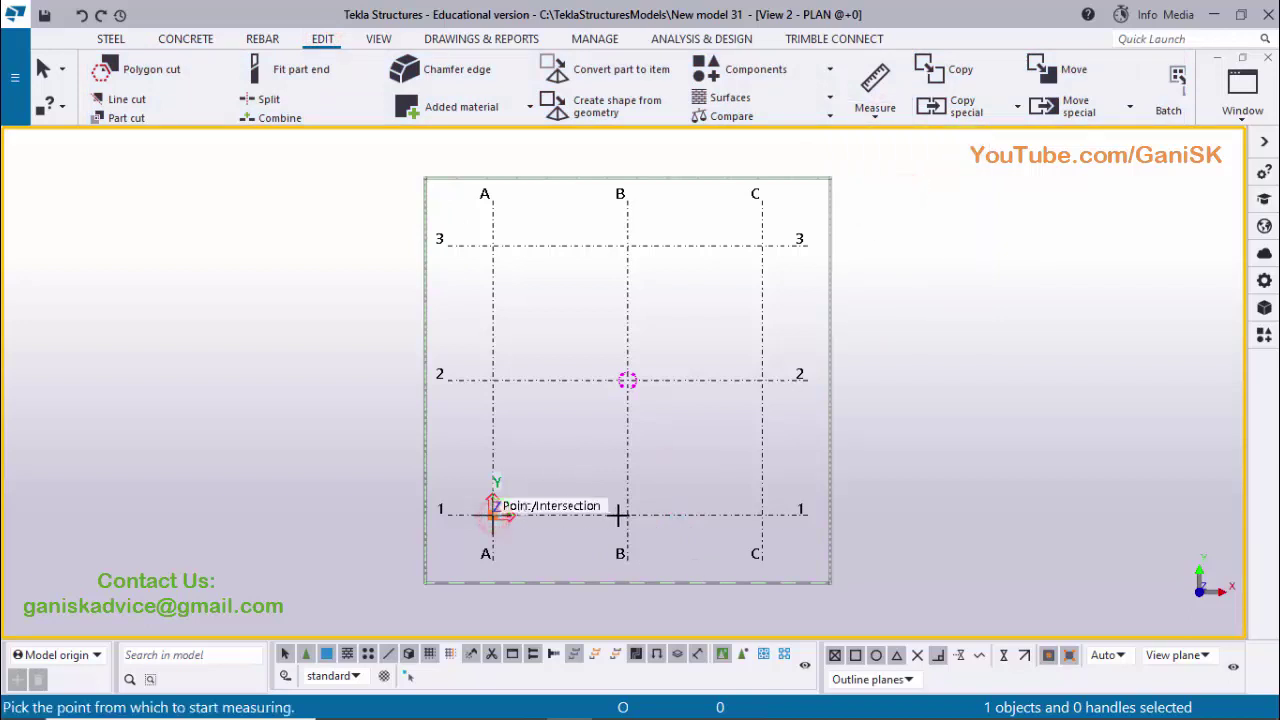
{"action": "left_click", "coordinate": [580, 537]}
{"action": "left_click", "coordinate": [620, 540]}
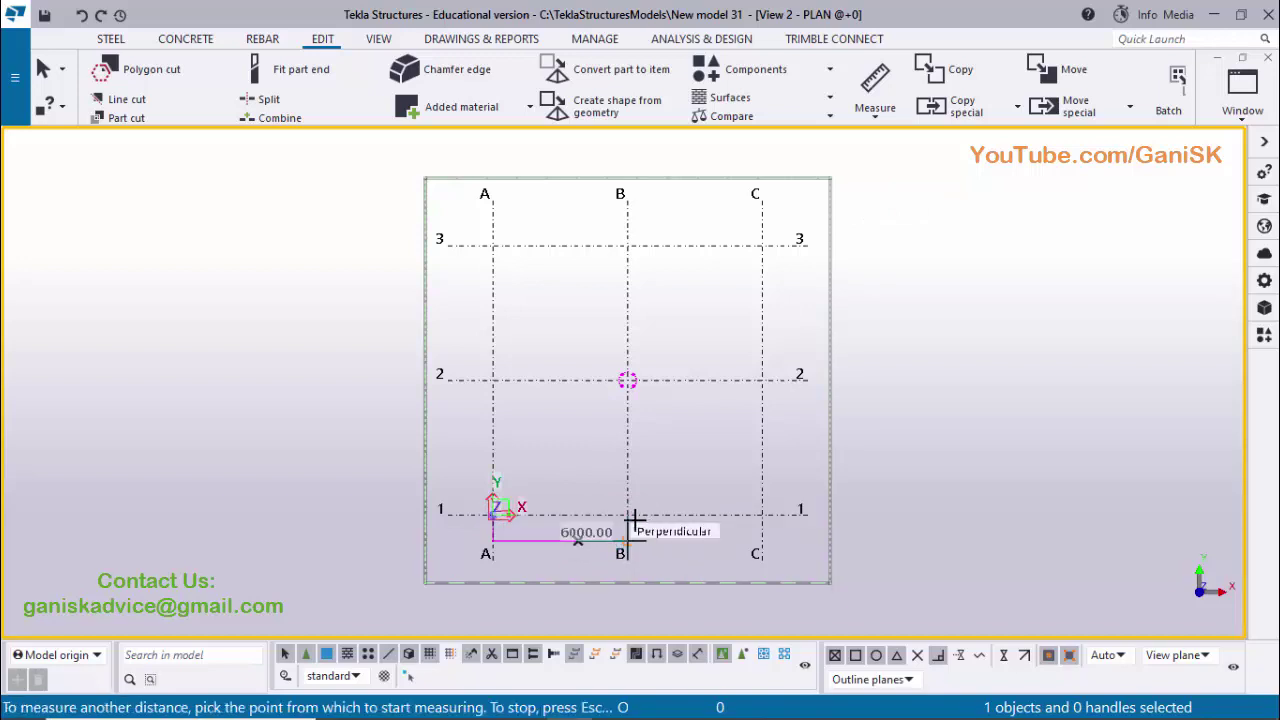
{"action": "left_click", "coordinate": [627, 514]}
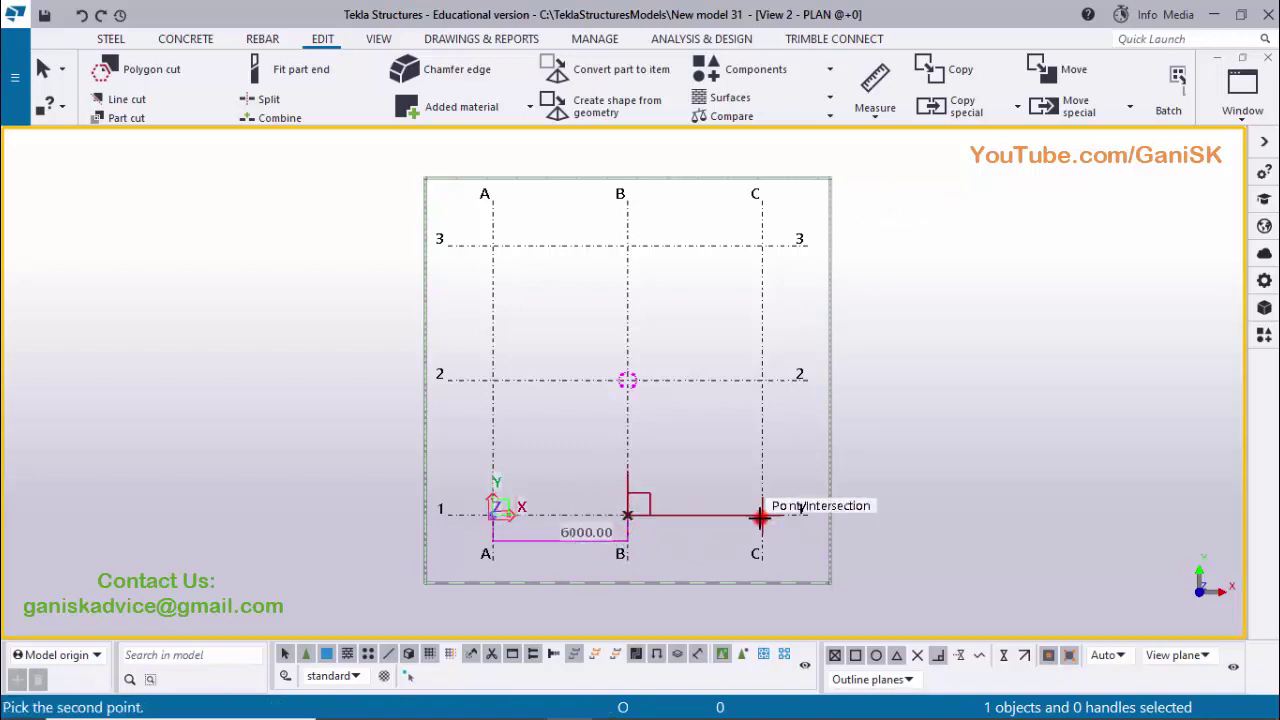
{"action": "left_click", "coordinate": [760, 515]}
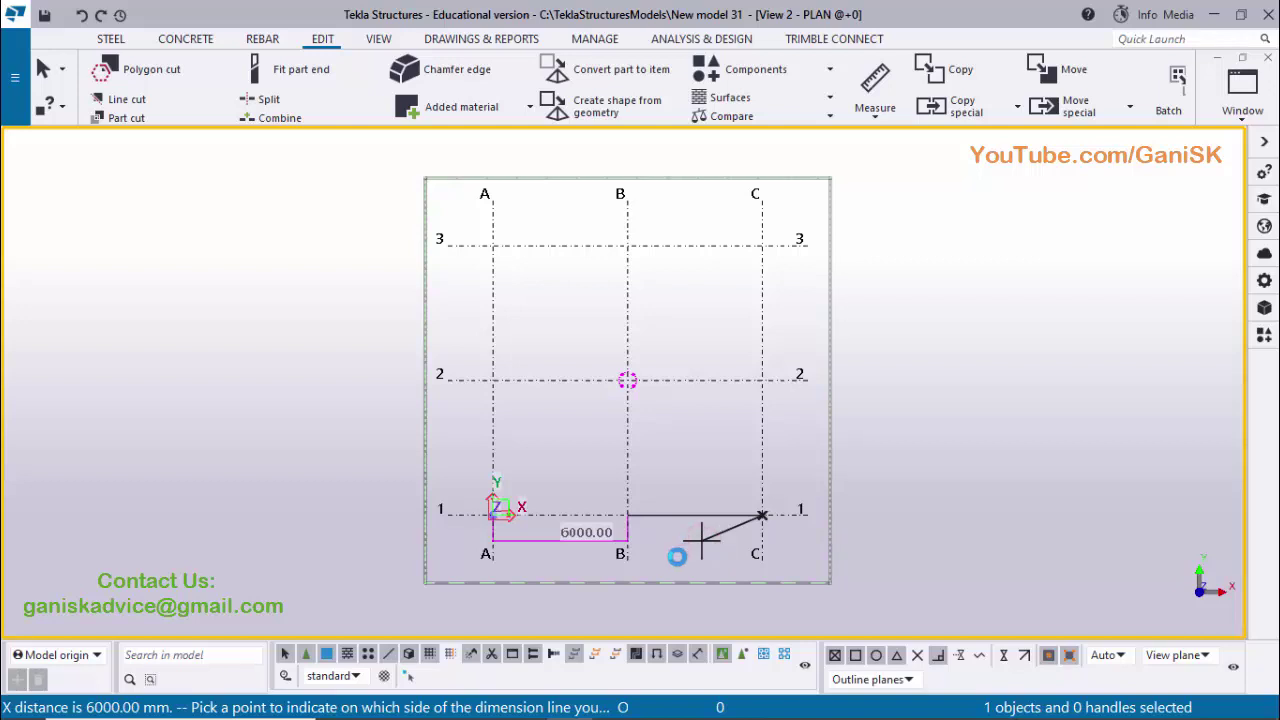
{"action": "left_click", "coordinate": [677, 557]}
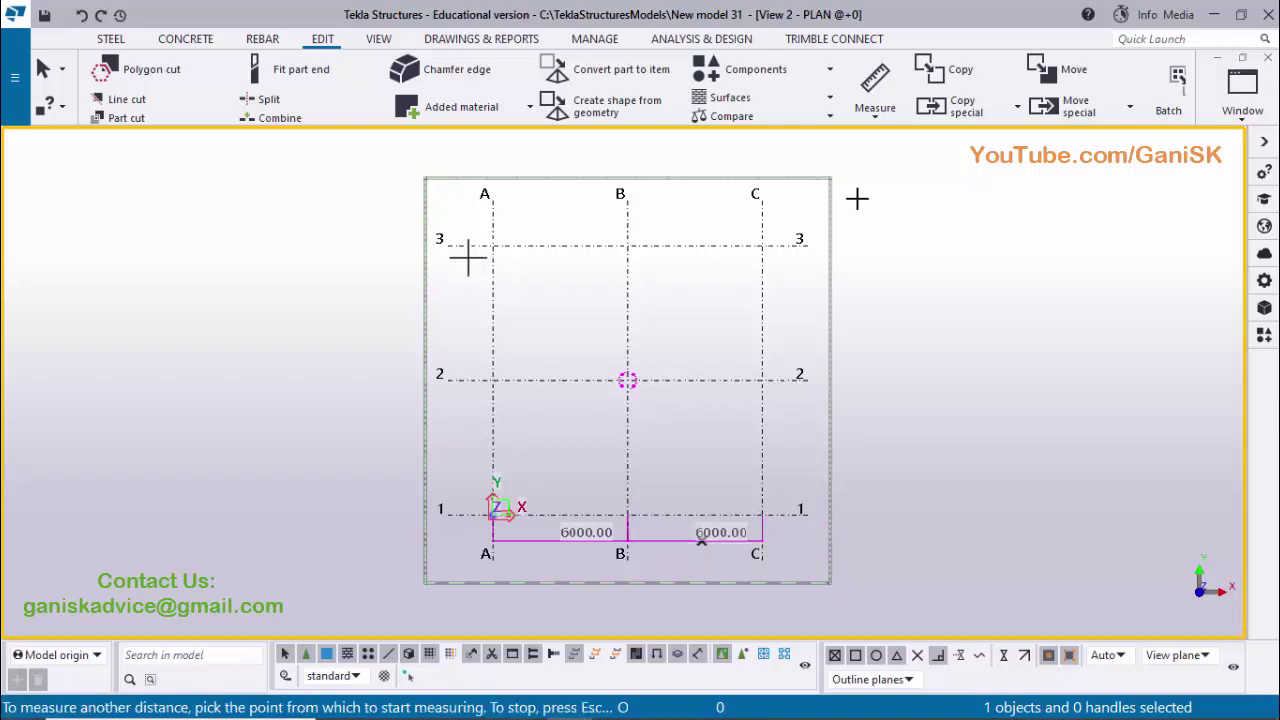
Measure the vertical 6000.00 spans 1–2 and 2–3 beside grid A, then stop measuring.
{"action": "left_click", "coordinate": [889, 110]}
{"action": "left_click", "coordinate": [903, 221]}
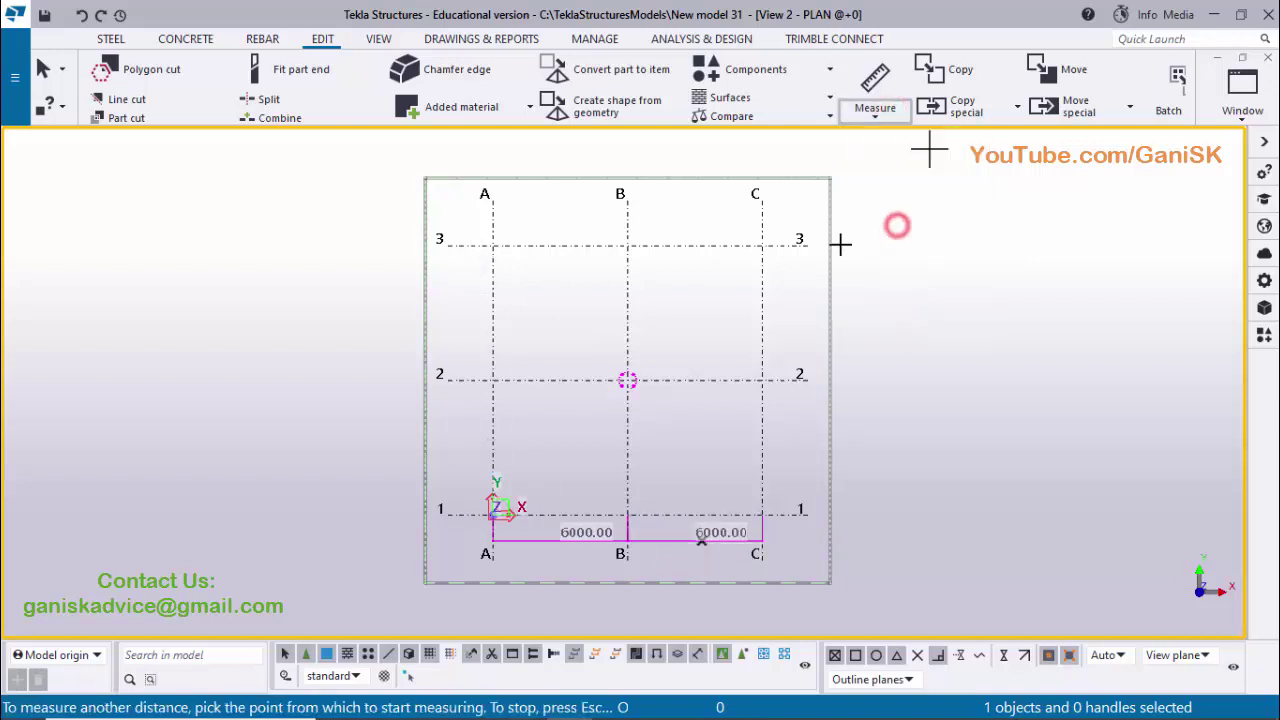
{"action": "left_click", "coordinate": [492, 511]}
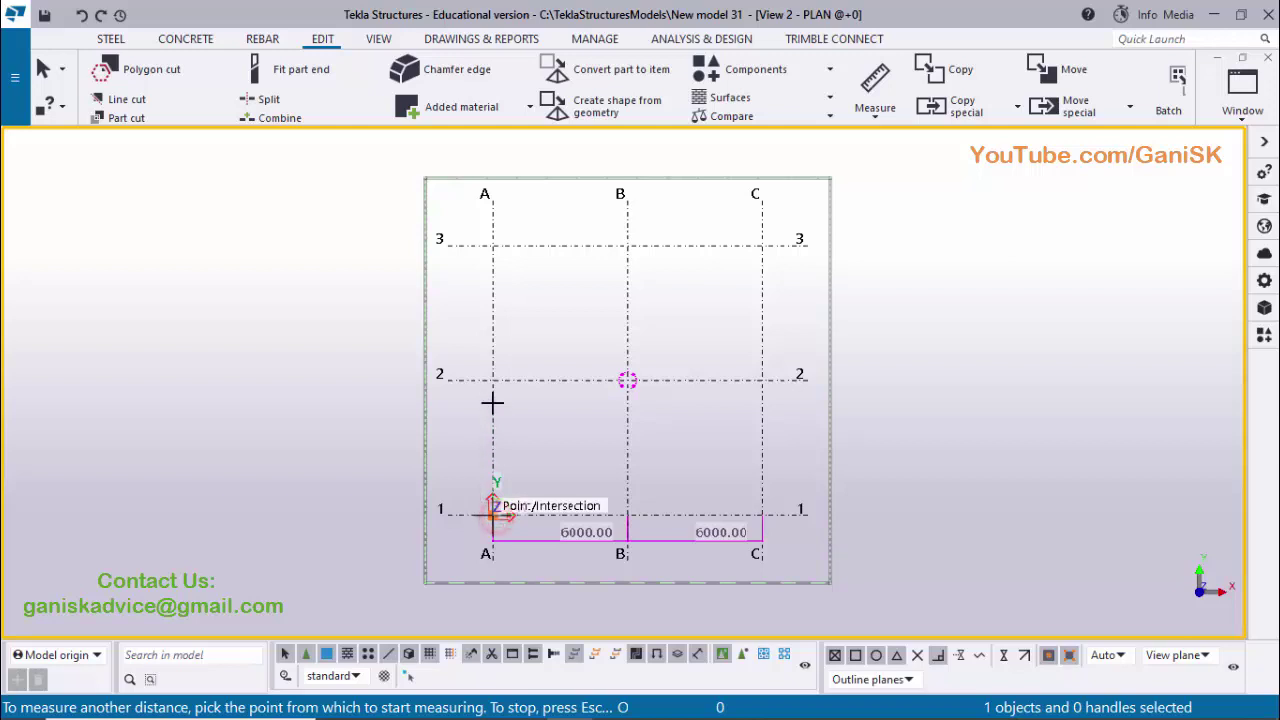
{"action": "left_click", "coordinate": [492, 378]}
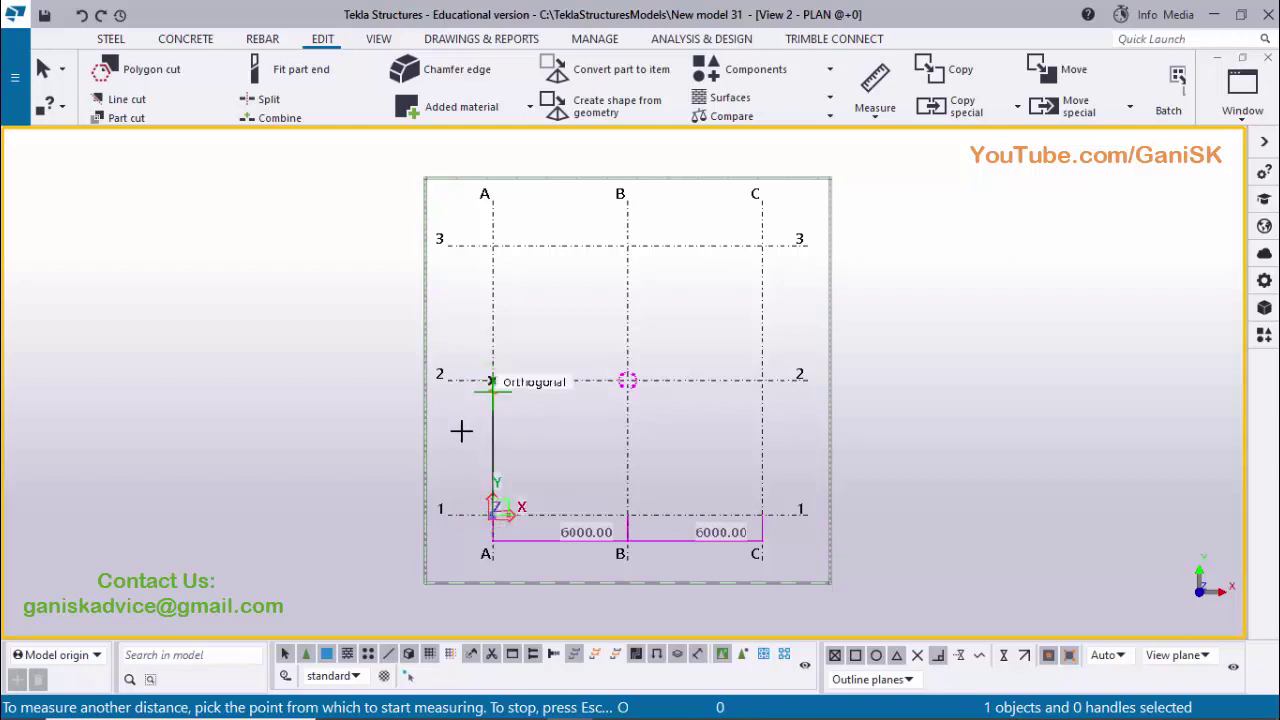
{"action": "left_click", "coordinate": [459, 428]}
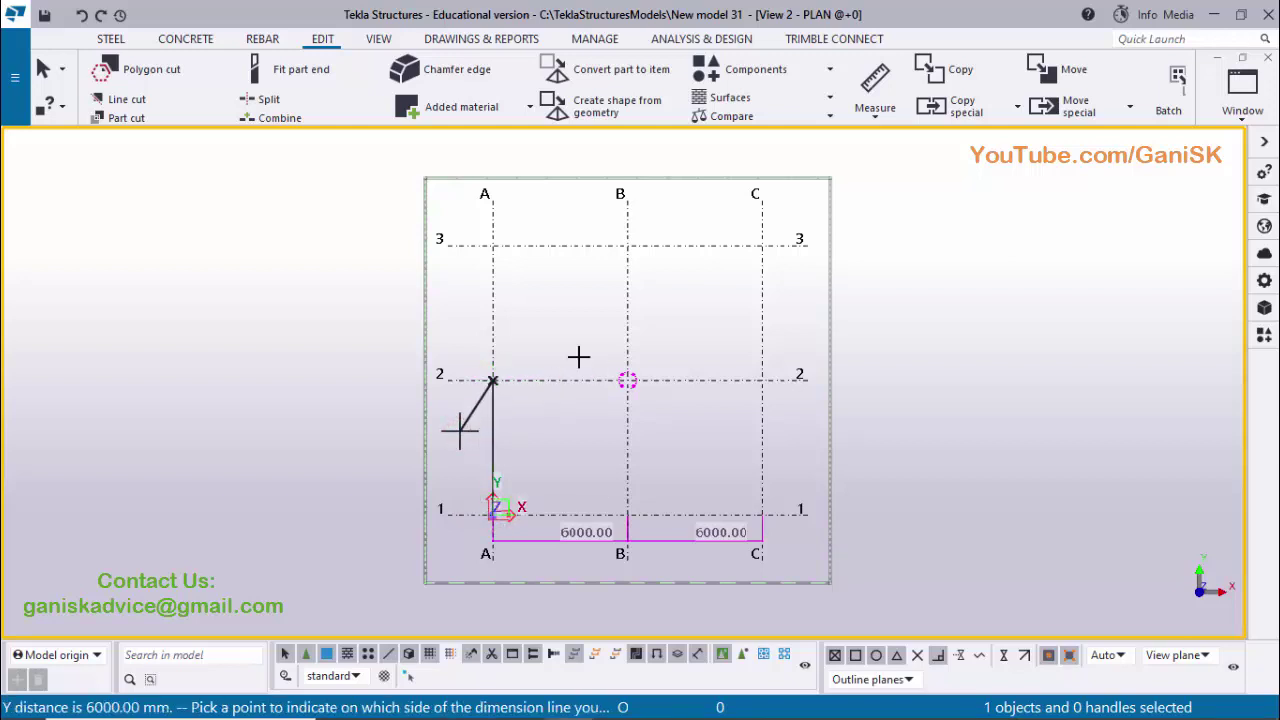
{"action": "left_click", "coordinate": [493, 378]}
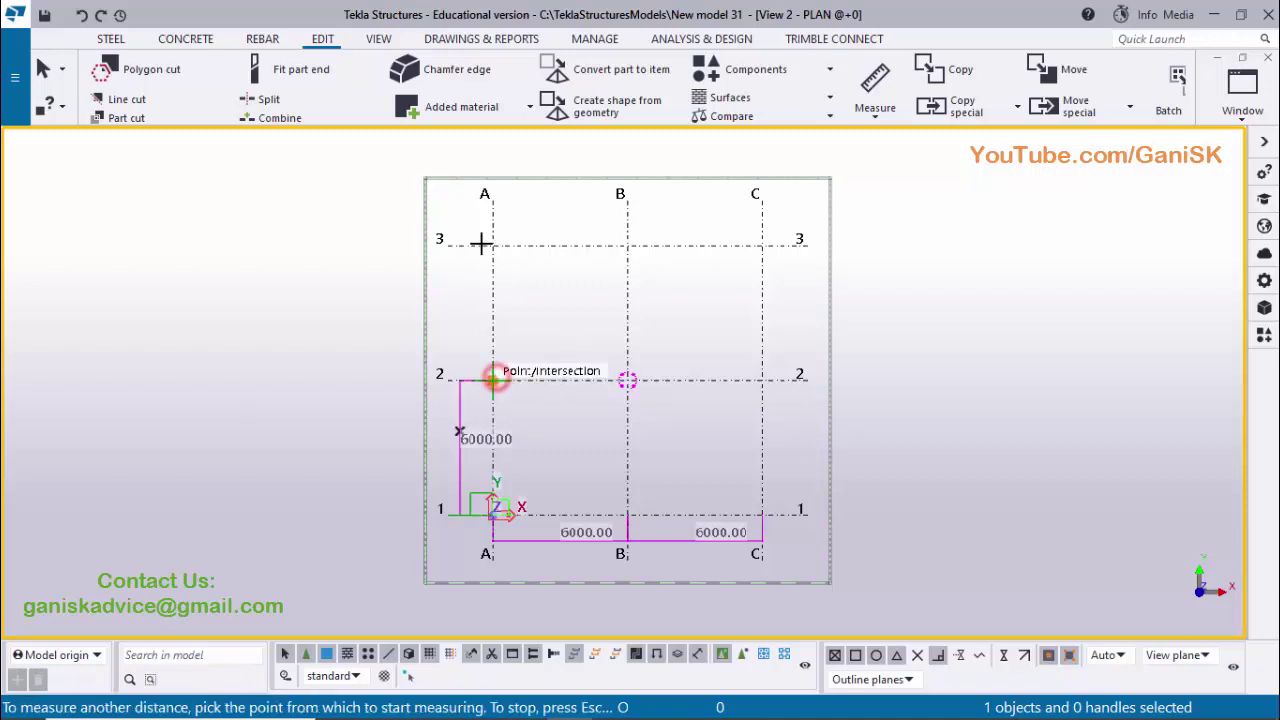
{"action": "left_click", "coordinate": [490, 246]}
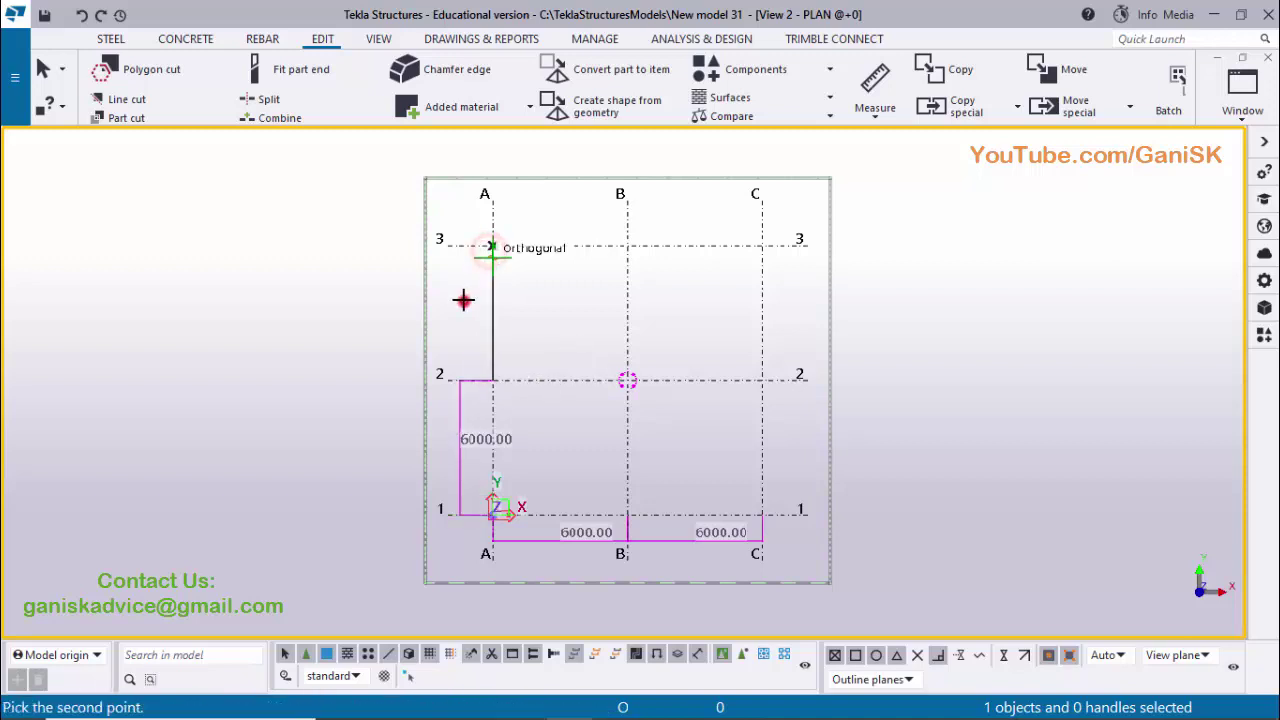
{"action": "left_click", "coordinate": [546, 320]}
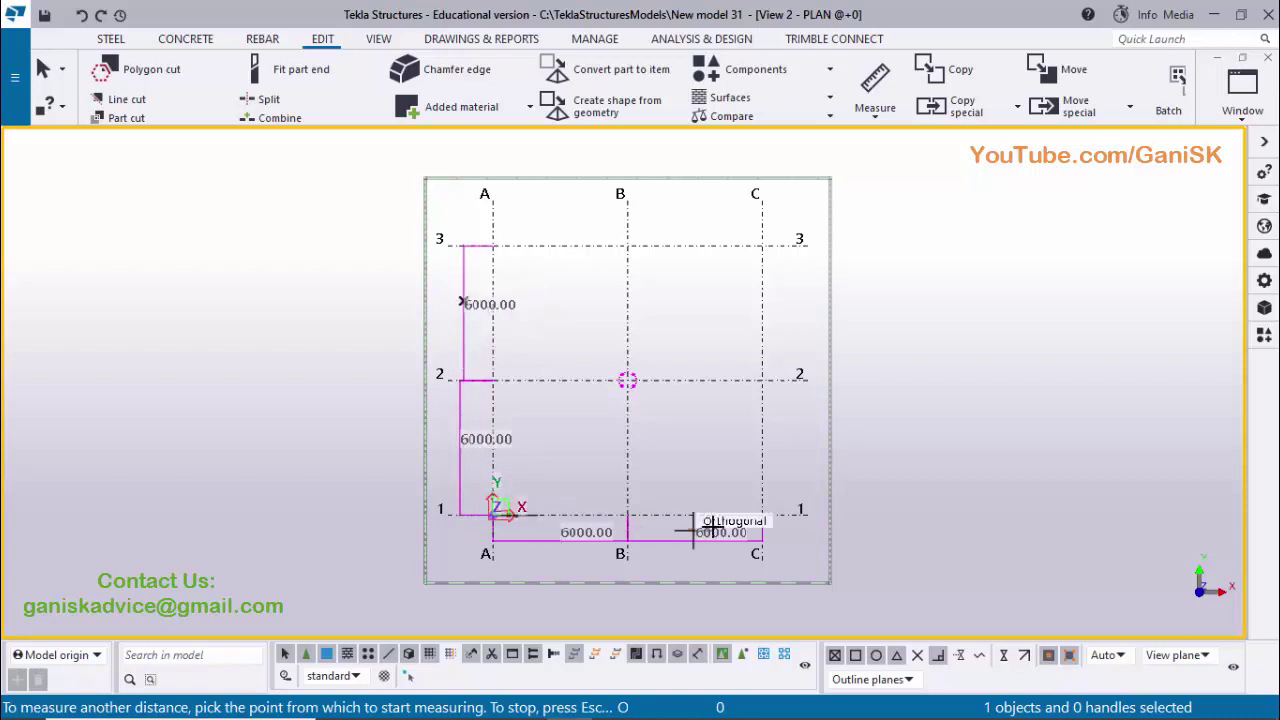
{"action": "right_click", "coordinate": [690, 262]}
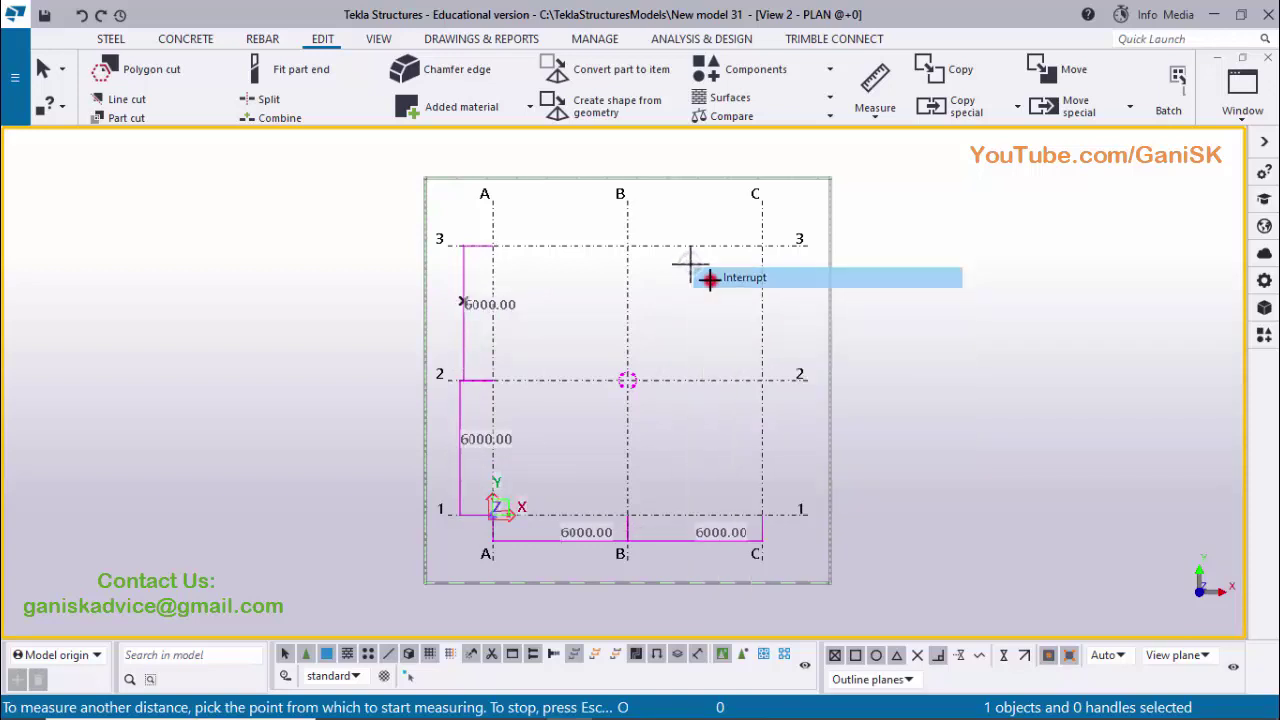
{"action": "left_click", "coordinate": [710, 278]}
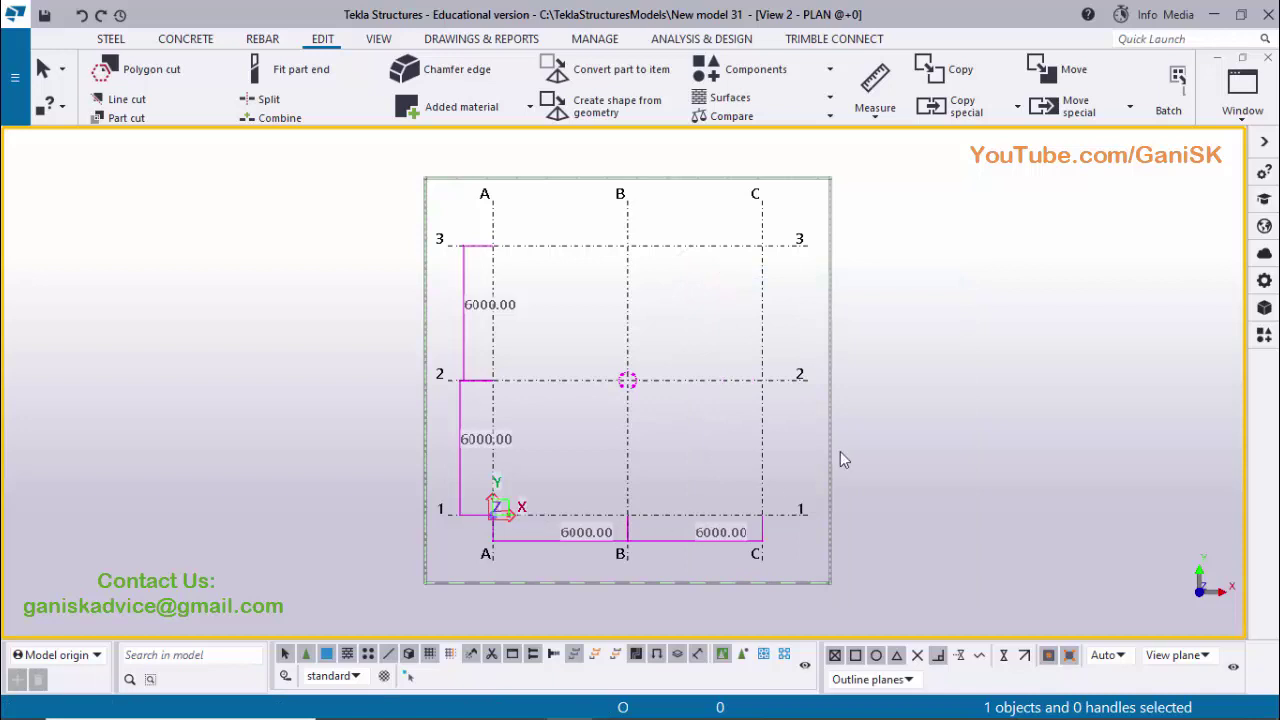
{"action": "right_click", "coordinate": [882, 320]}
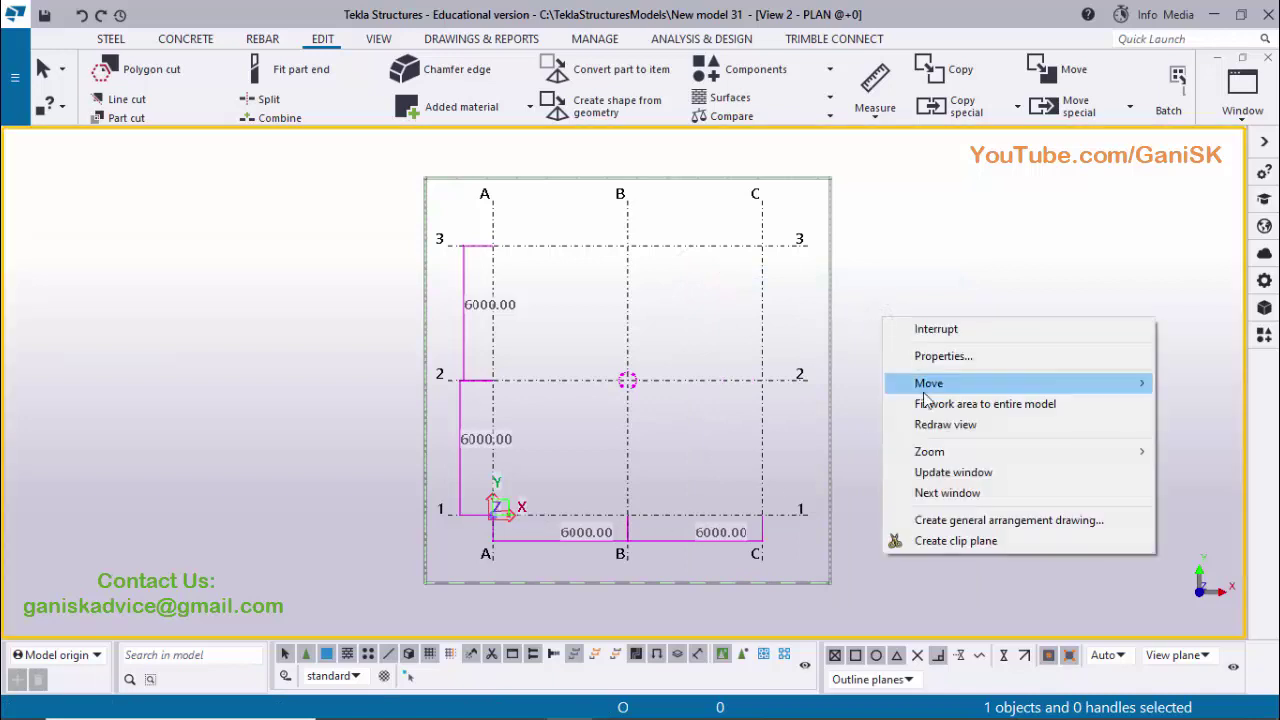
Redraw the plan to clear the dimensions, then switch to View 1 - 3d.
{"action": "left_click", "coordinate": [930, 426]}
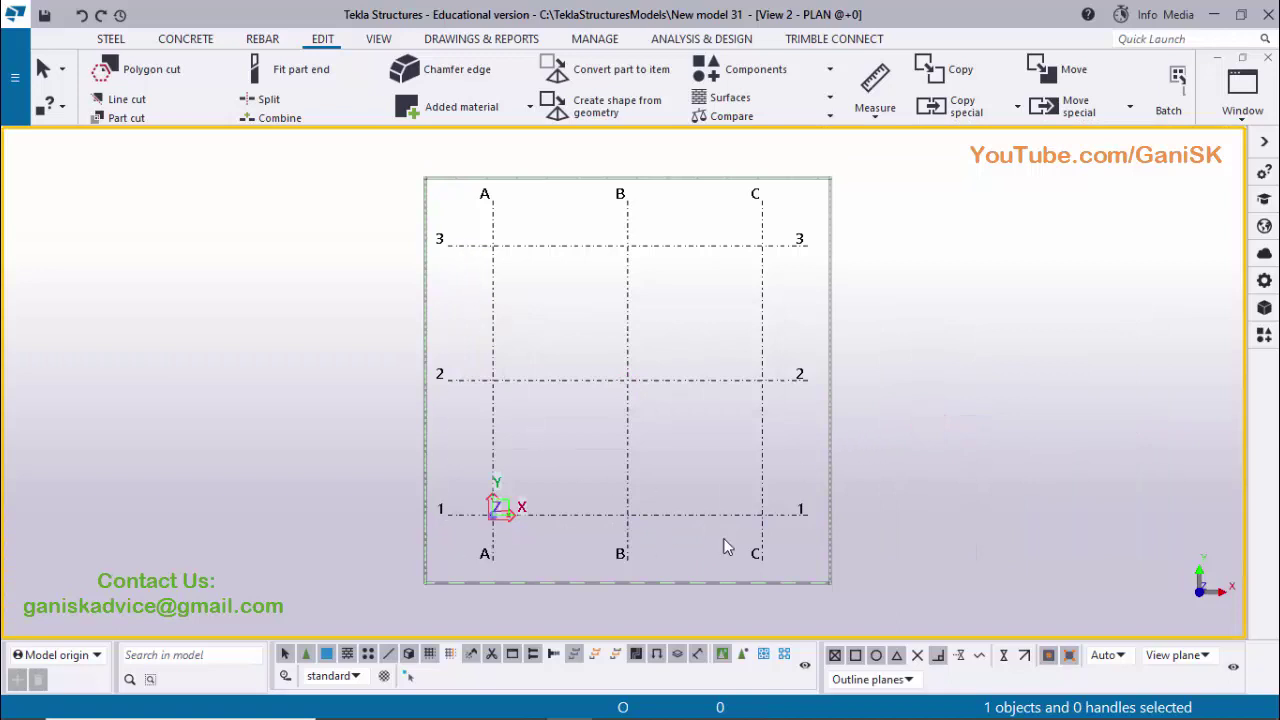
{"action": "left_click", "coordinate": [1240, 92]}
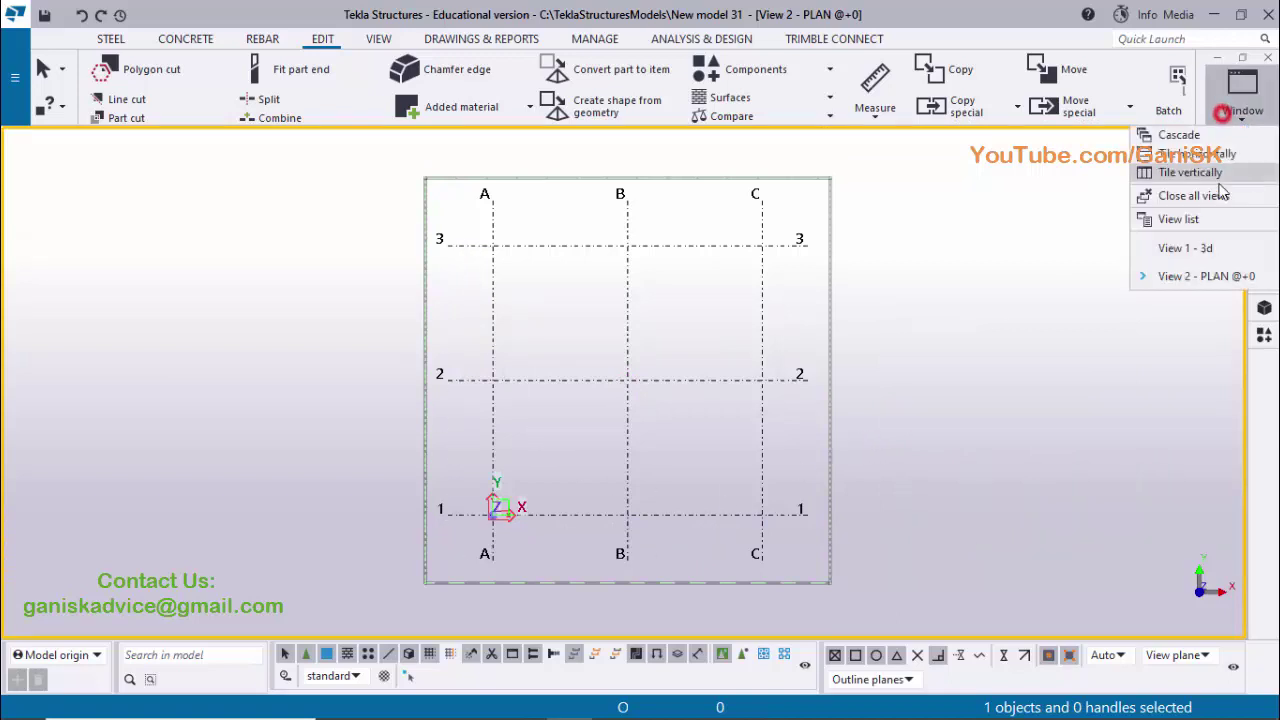
{"action": "left_click", "coordinate": [1198, 249]}
{"action": "scroll", "coordinate": [495, 448], "scroll_direction": "up", "scroll_amount": 3}
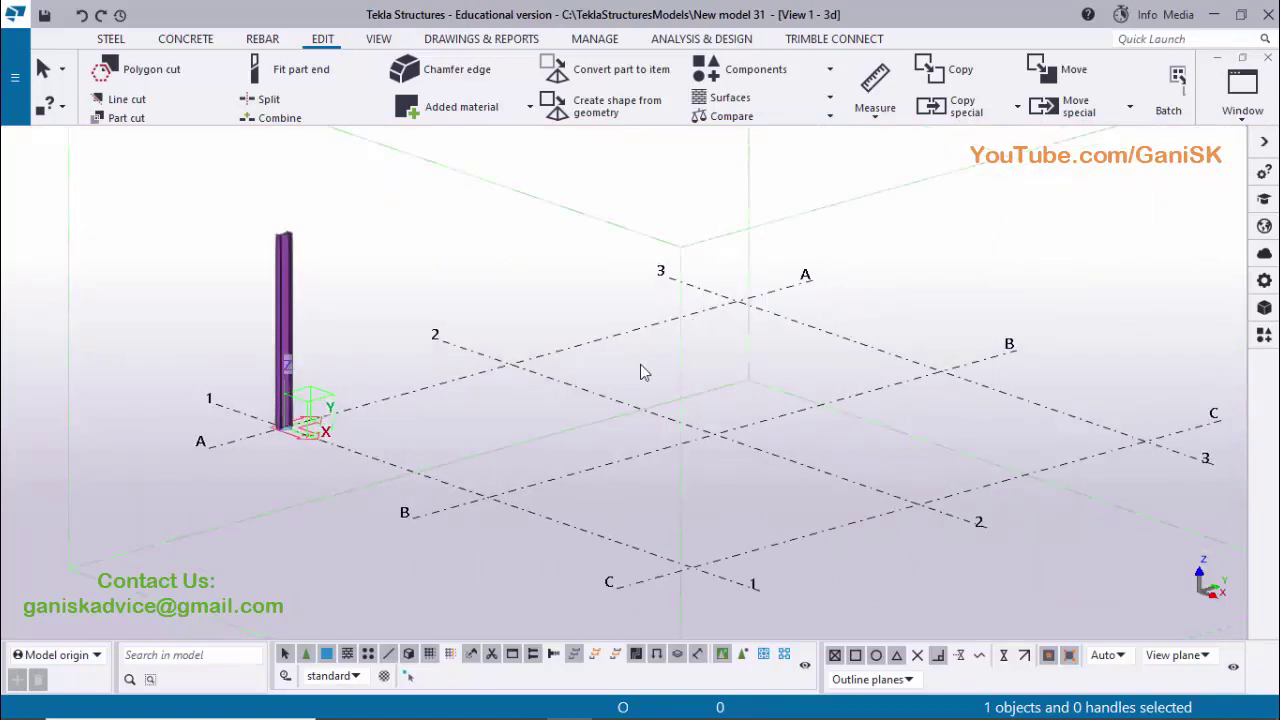
{"action": "scroll", "coordinate": [524, 407], "scroll_direction": "down", "scroll_amount": 1}
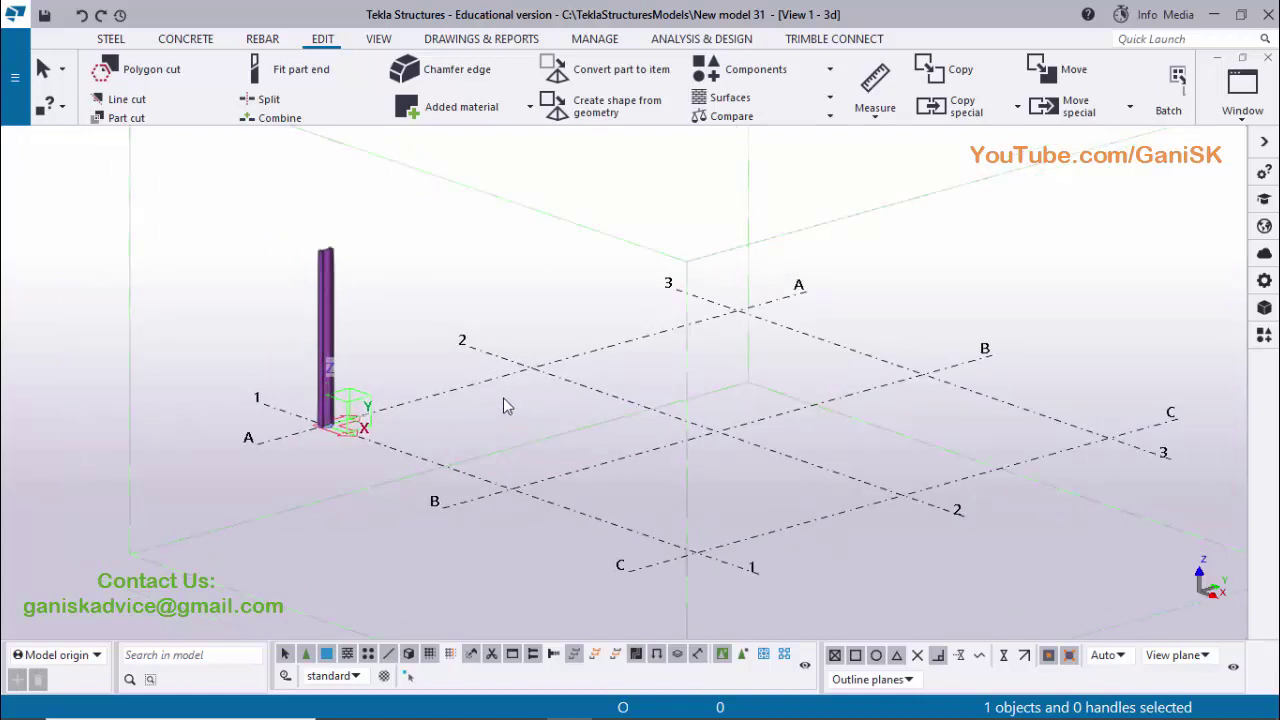
Start a Linear Copy special of the corner column and clear the previous copy settings.
{"action": "left_click", "coordinate": [331, 297]}
{"action": "right_click", "coordinate": [331, 297]}
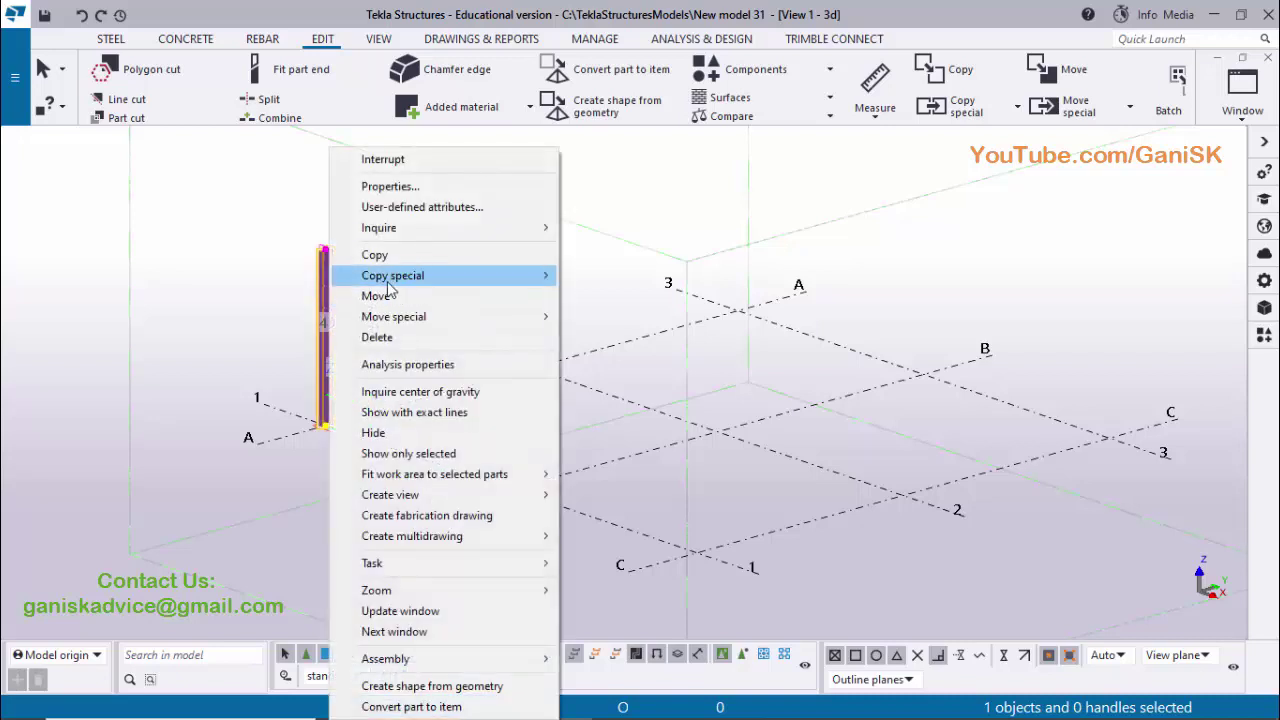
{"action": "mouse_move", "coordinate": [404, 289]}
{"action": "left_click", "coordinate": [605, 275]}
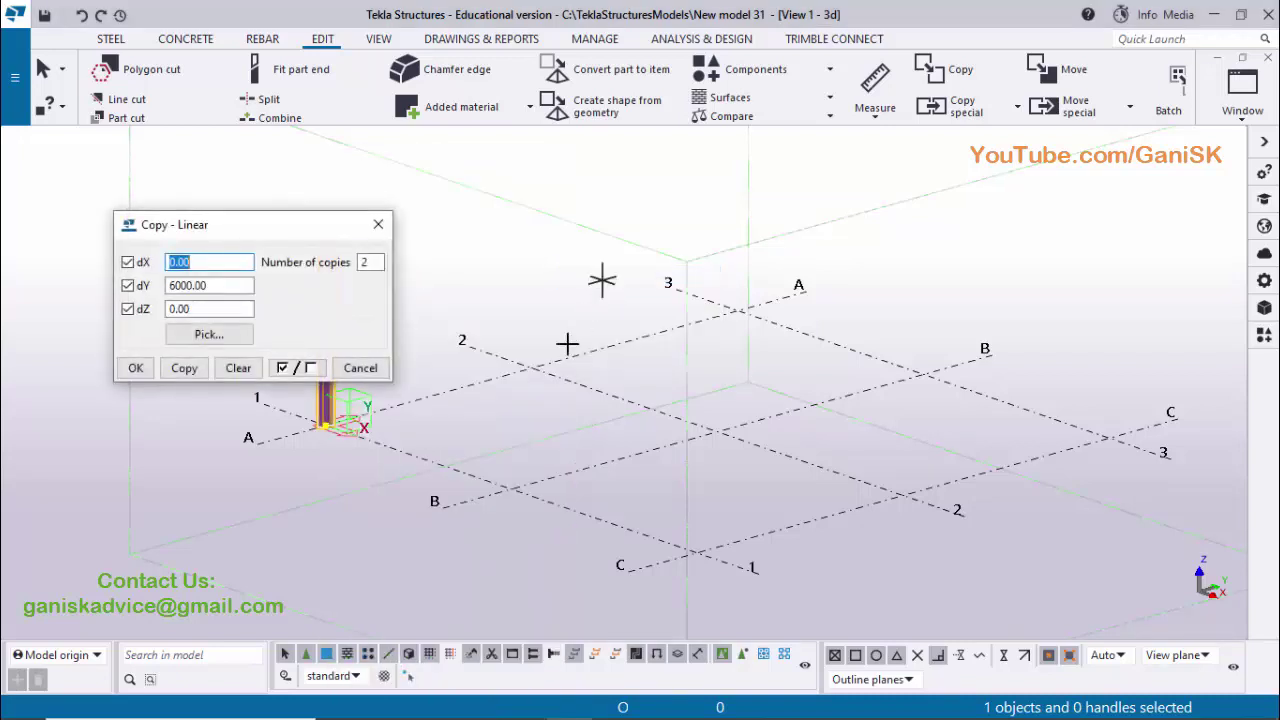
{"action": "middle_click_drag", "start_coordinate": [523, 458], "coordinate": [915, 425]}
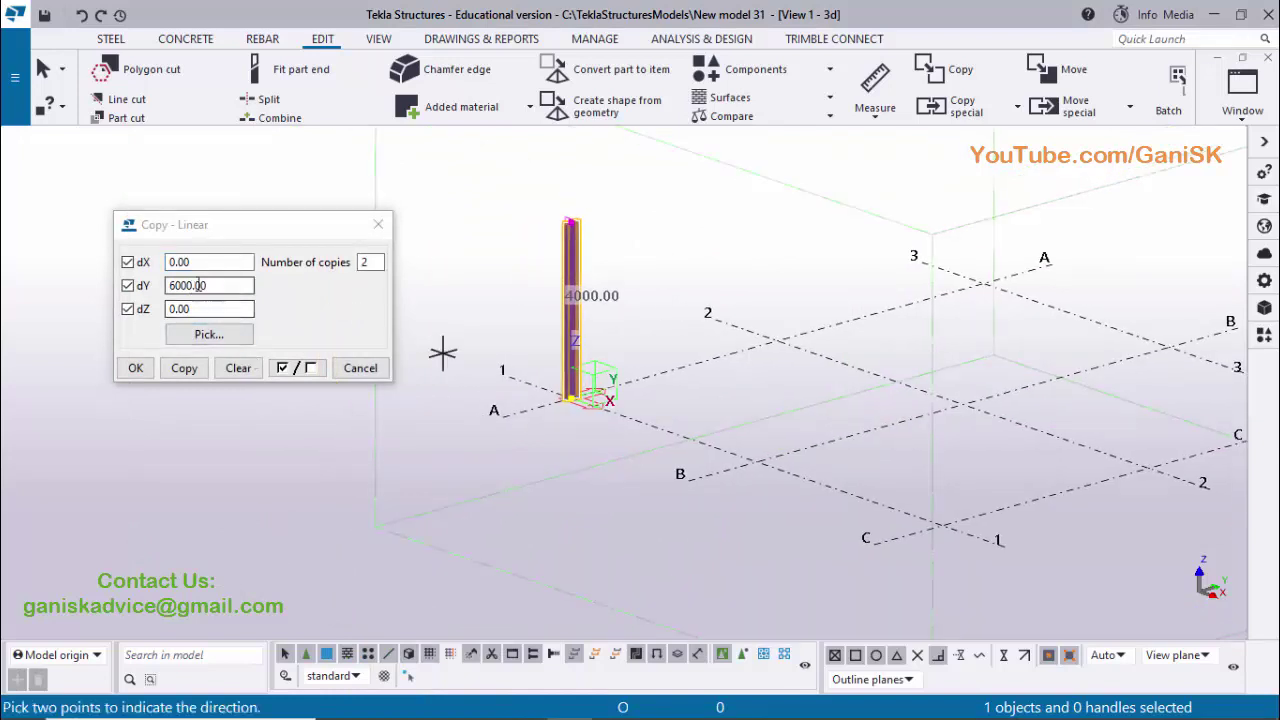
{"action": "left_click", "coordinate": [238, 368]}
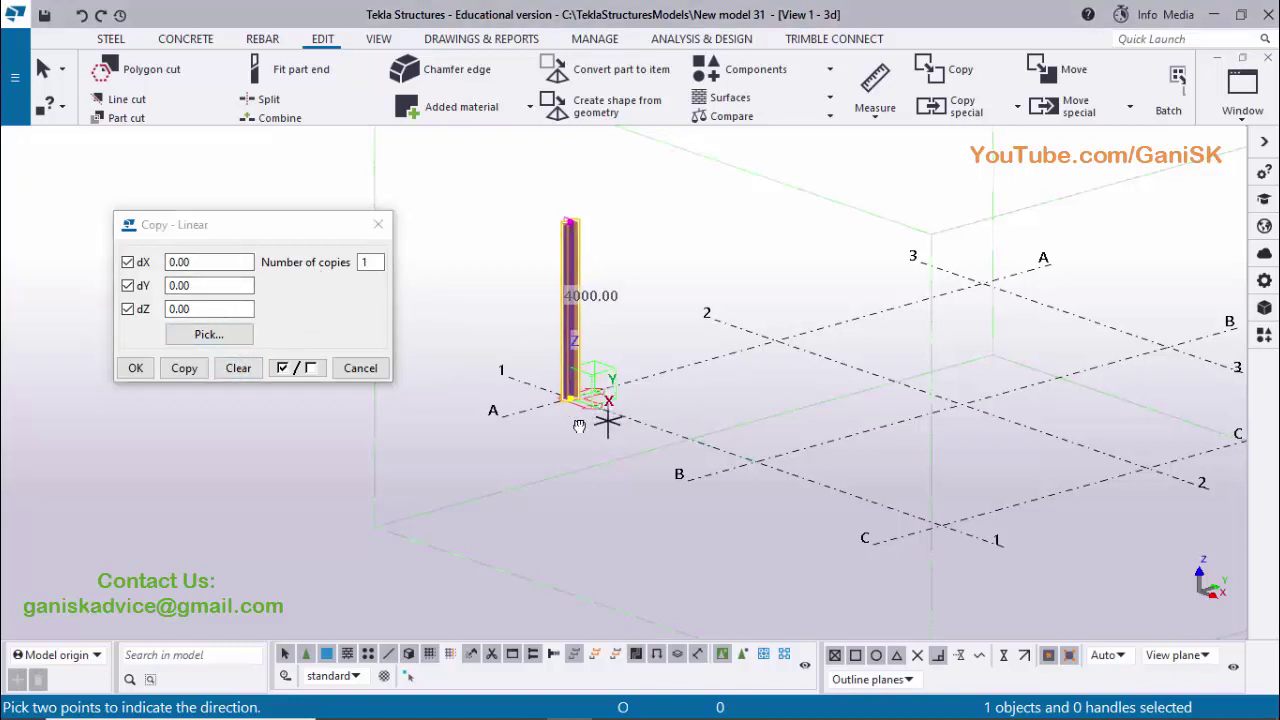
Copy the corner column twice with dX 6000 mm.
{"action": "middle_click_drag", "start_coordinate": [608, 421], "coordinate": [575, 427]}
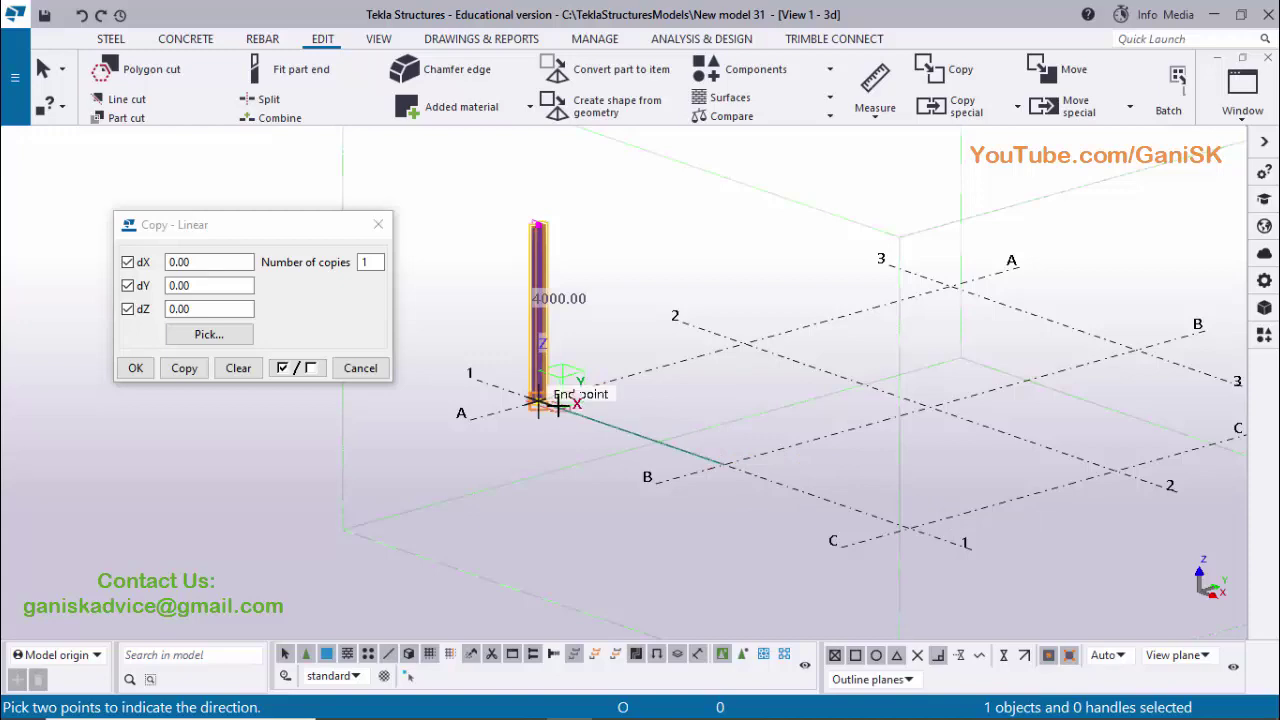
{"action": "scroll", "coordinate": [565, 402], "scroll_direction": "up", "scroll_amount": 5}
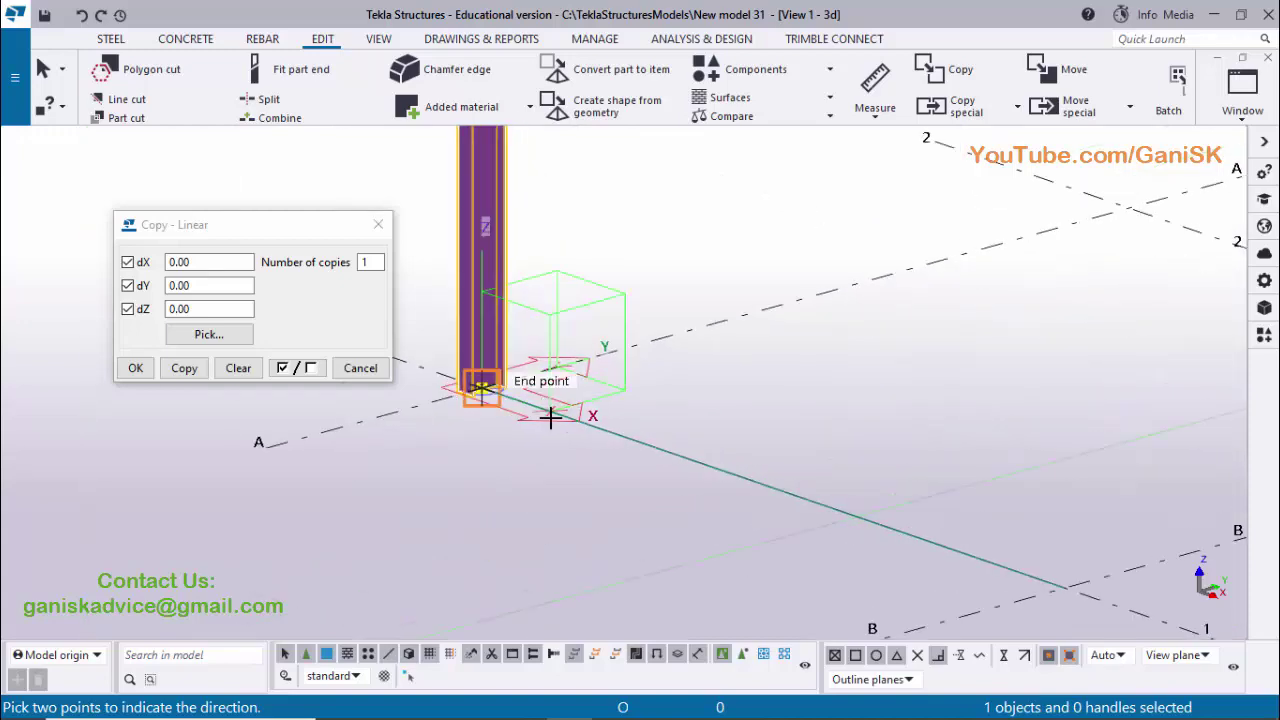
{"action": "scroll", "coordinate": [570, 420], "scroll_direction": "down", "scroll_amount": 4}
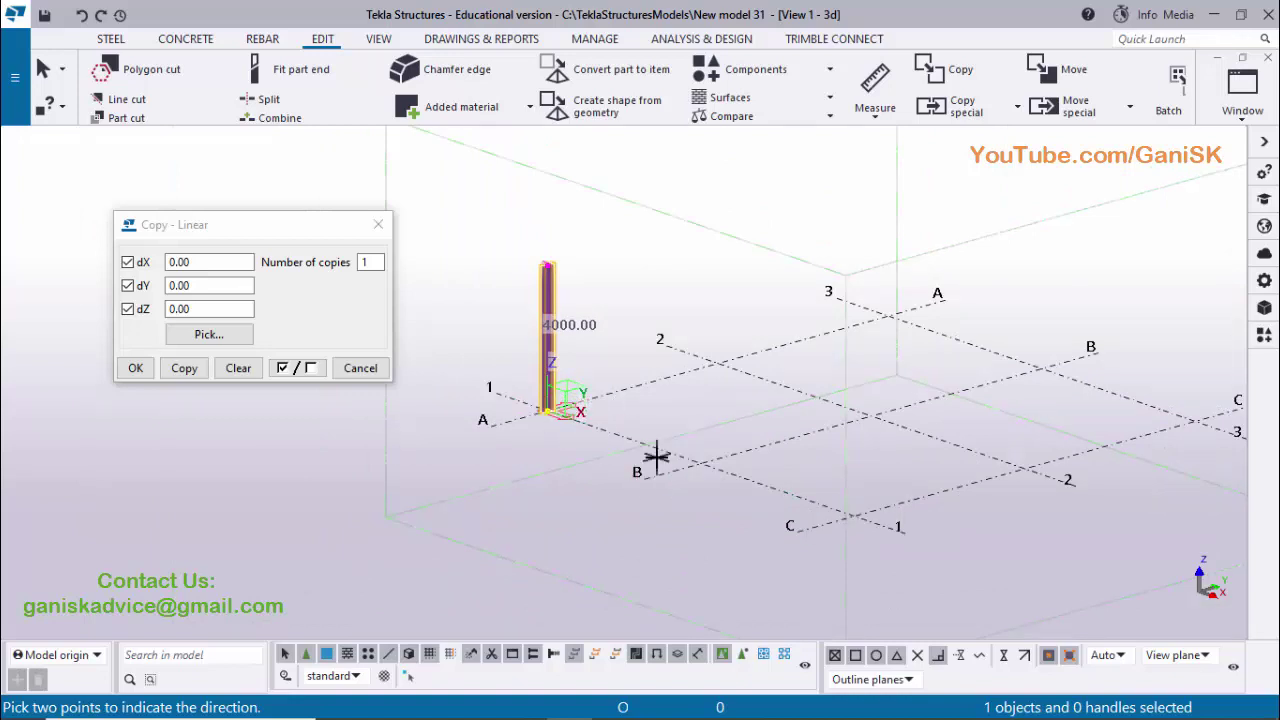
{"action": "left_click", "coordinate": [212, 262]}
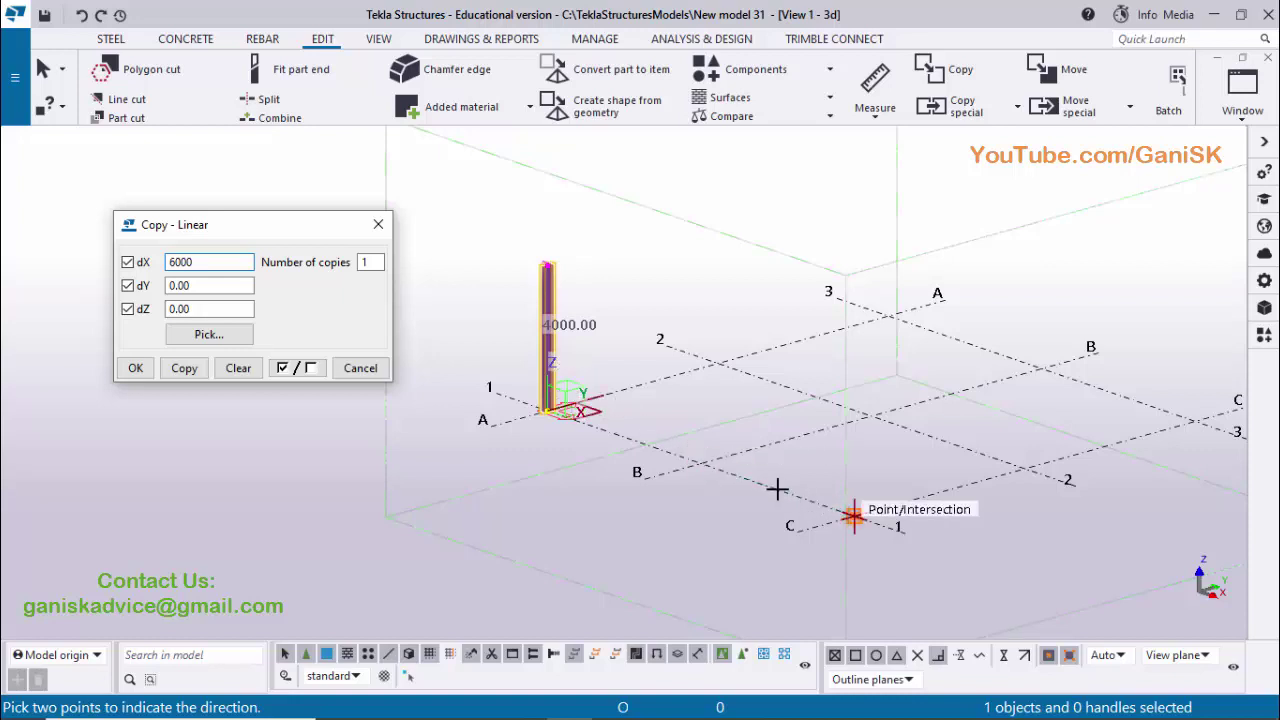
{"action": "left_click", "coordinate": [368, 262]}
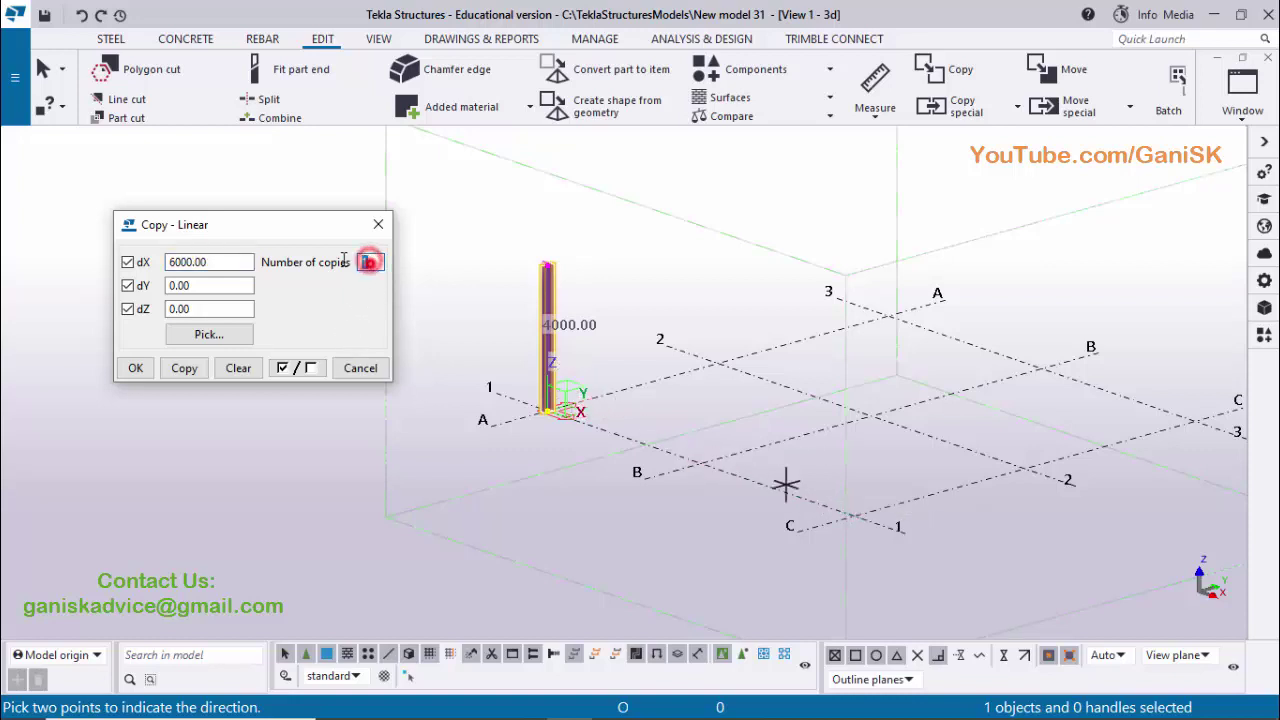
{"action": "left_click", "coordinate": [188, 368]}
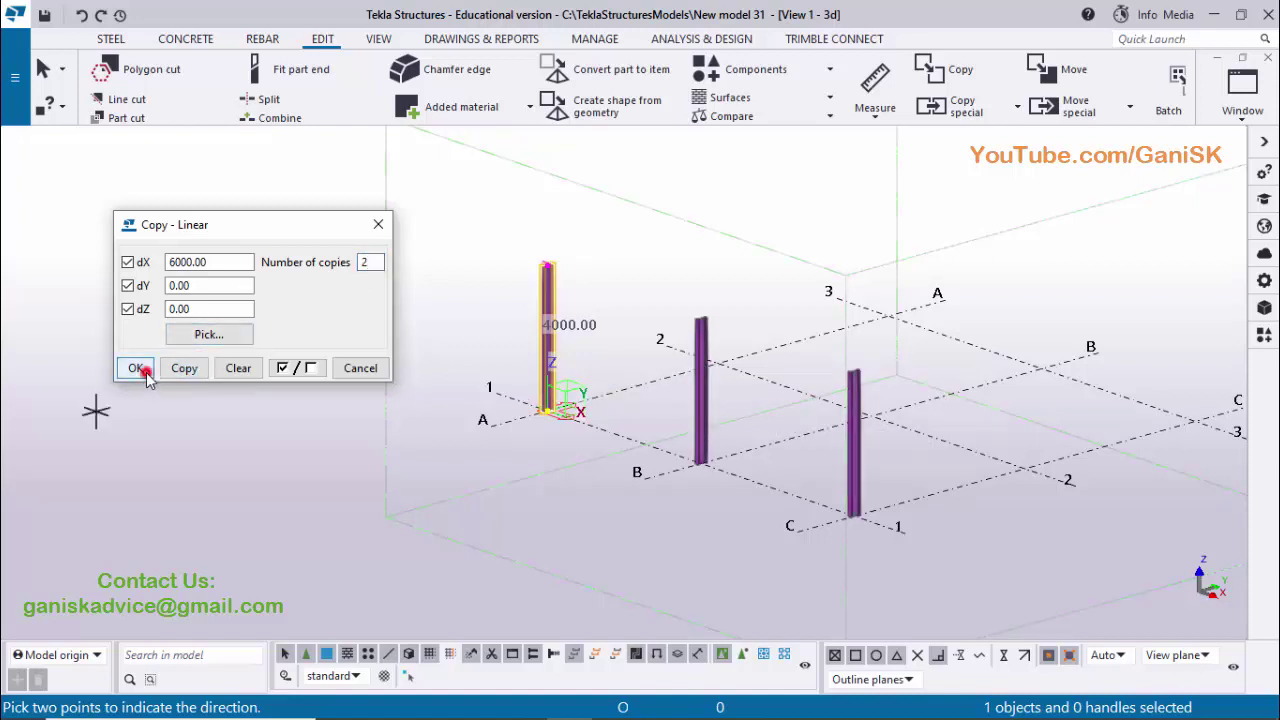
Close the copy dialog, interrupt the command and clear the column selection.
{"action": "left_click", "coordinate": [137, 368]}
{"action": "right_click", "coordinate": [232, 246]}
{"action": "left_click", "coordinate": [252, 252]}
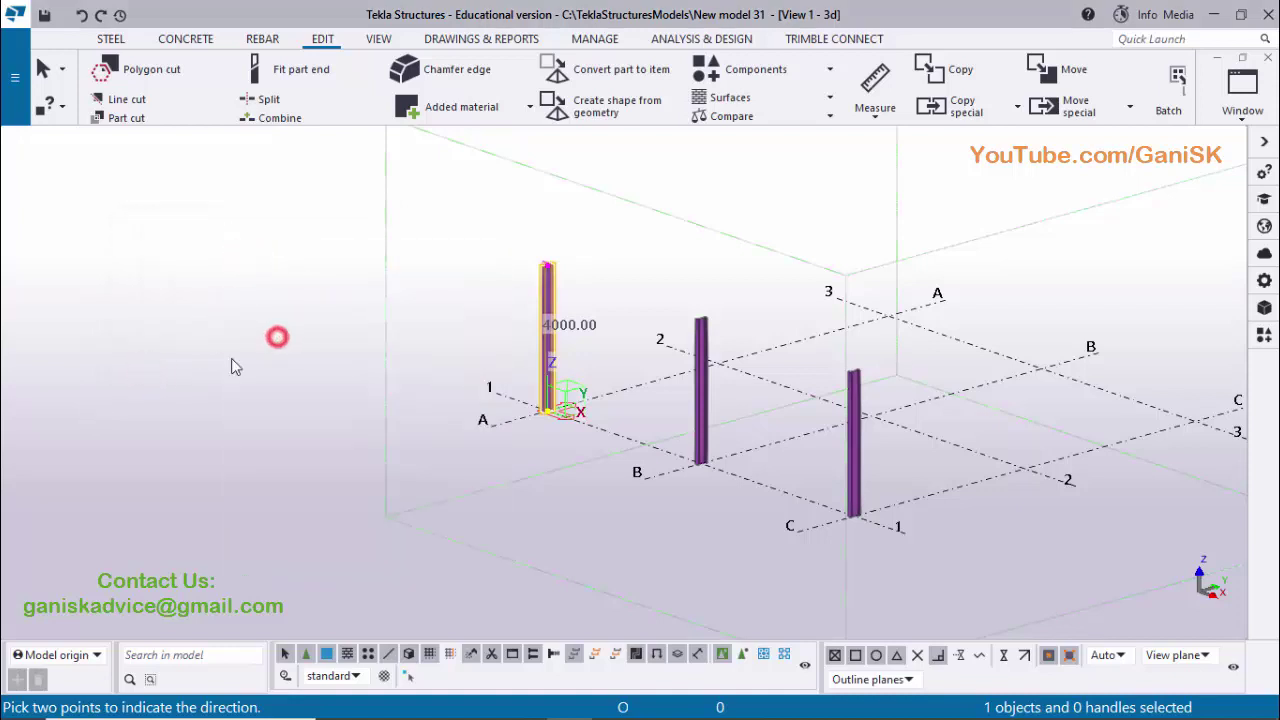
{"action": "left_click", "coordinate": [240, 362]}
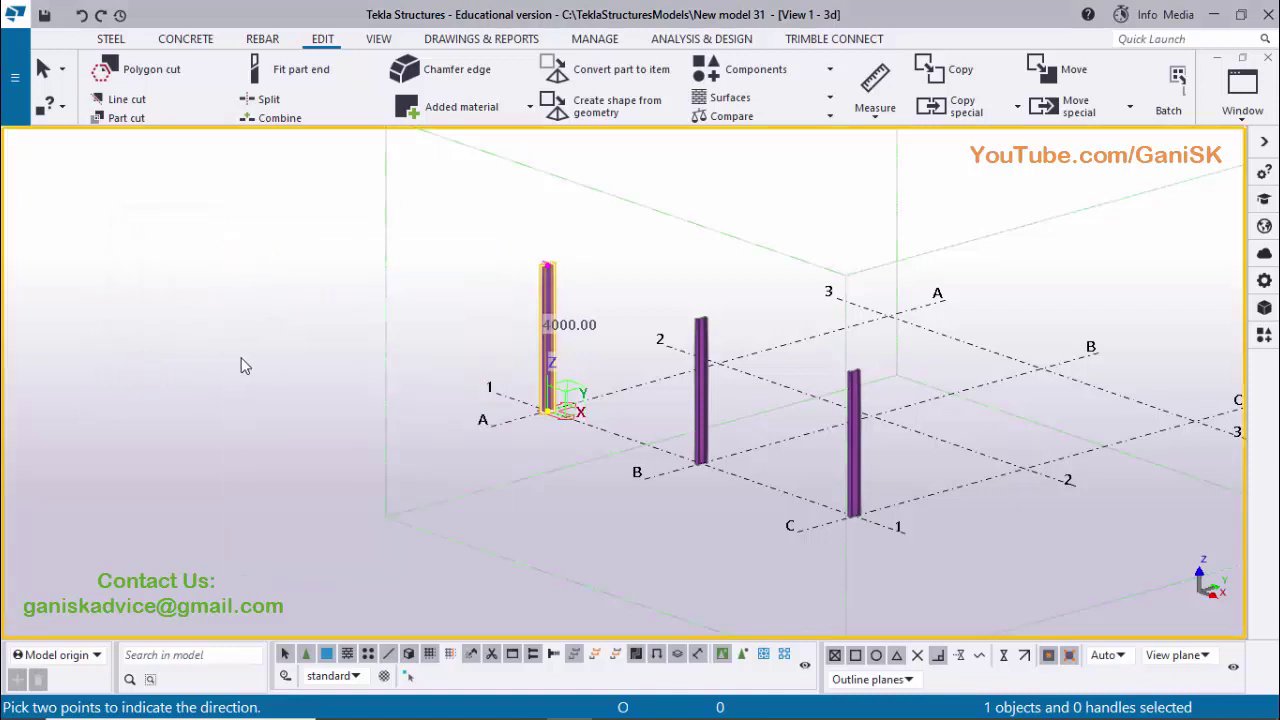
Redraw and orbit the 3D view, then box-select the three columns at A/1, B/1 and C/1.
{"action": "right_click", "coordinate": [267, 265]}
{"action": "left_click", "coordinate": [332, 362]}
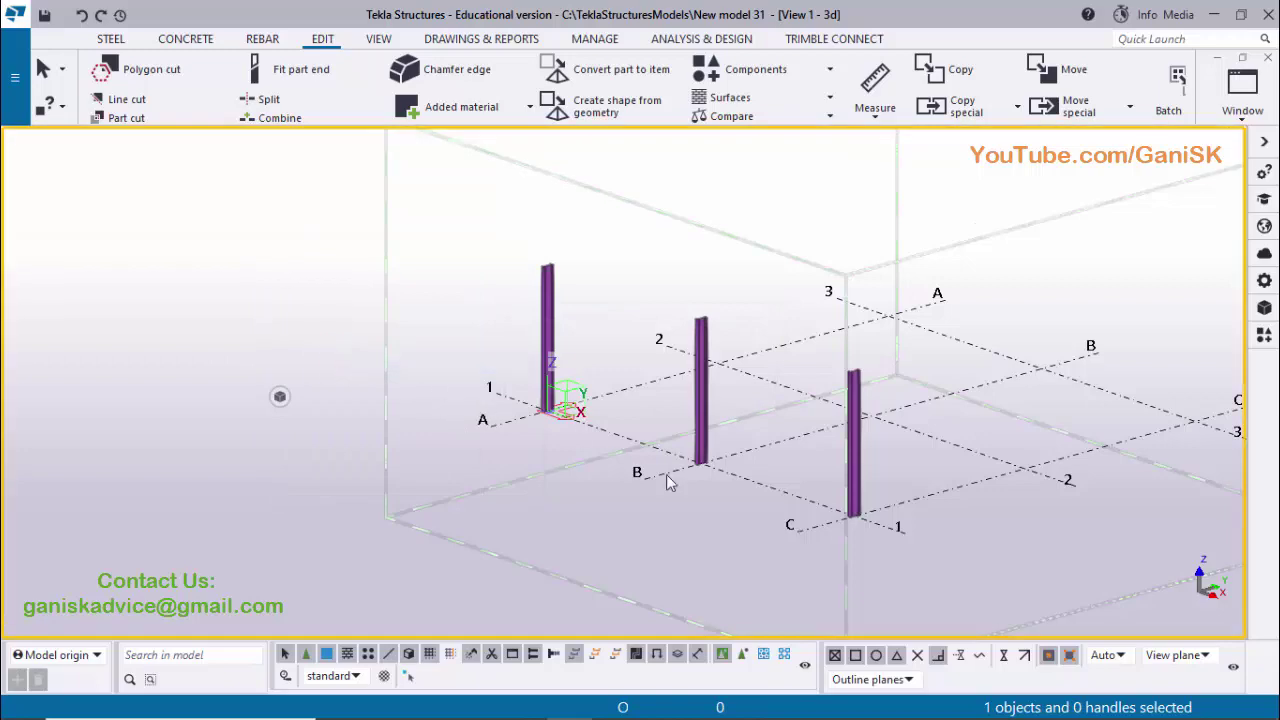
{"action": "middle_click_drag", "start_coordinate": [736, 500], "coordinate": [533, 471], "text": "ctrl"}
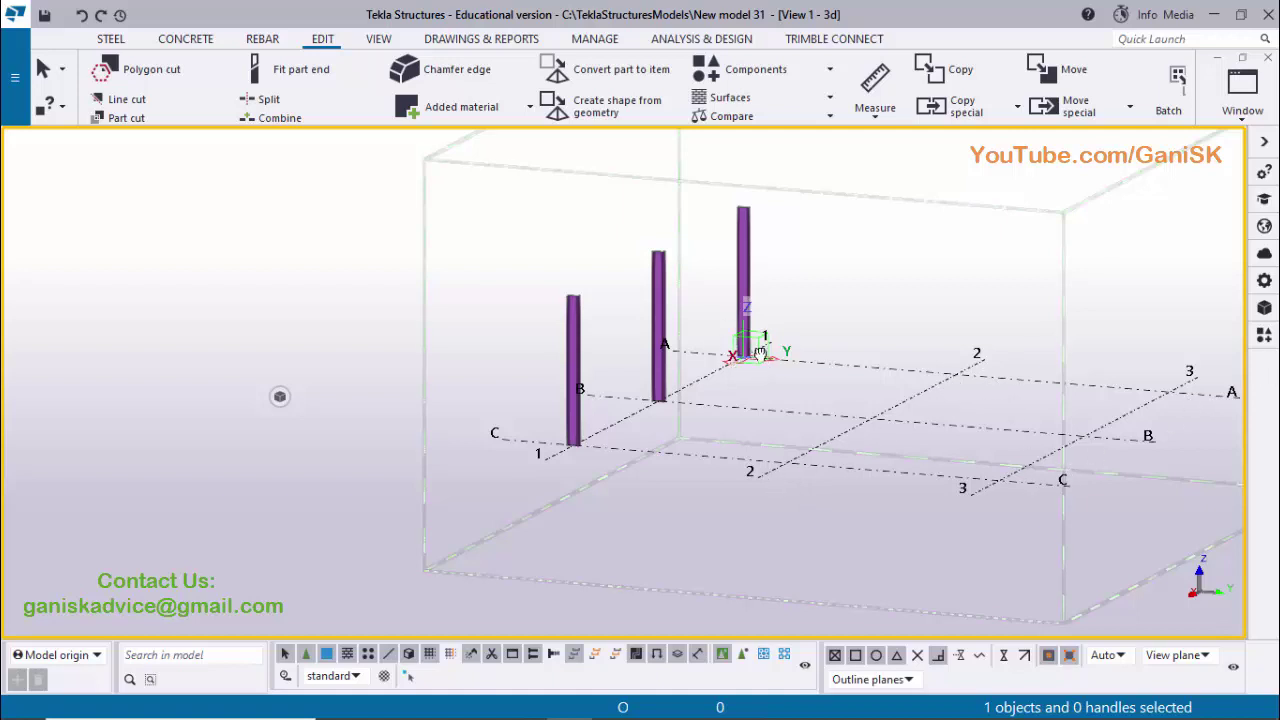
{"action": "middle_click_drag", "start_coordinate": [762, 375], "coordinate": [734, 360], "text": "ctrl"}
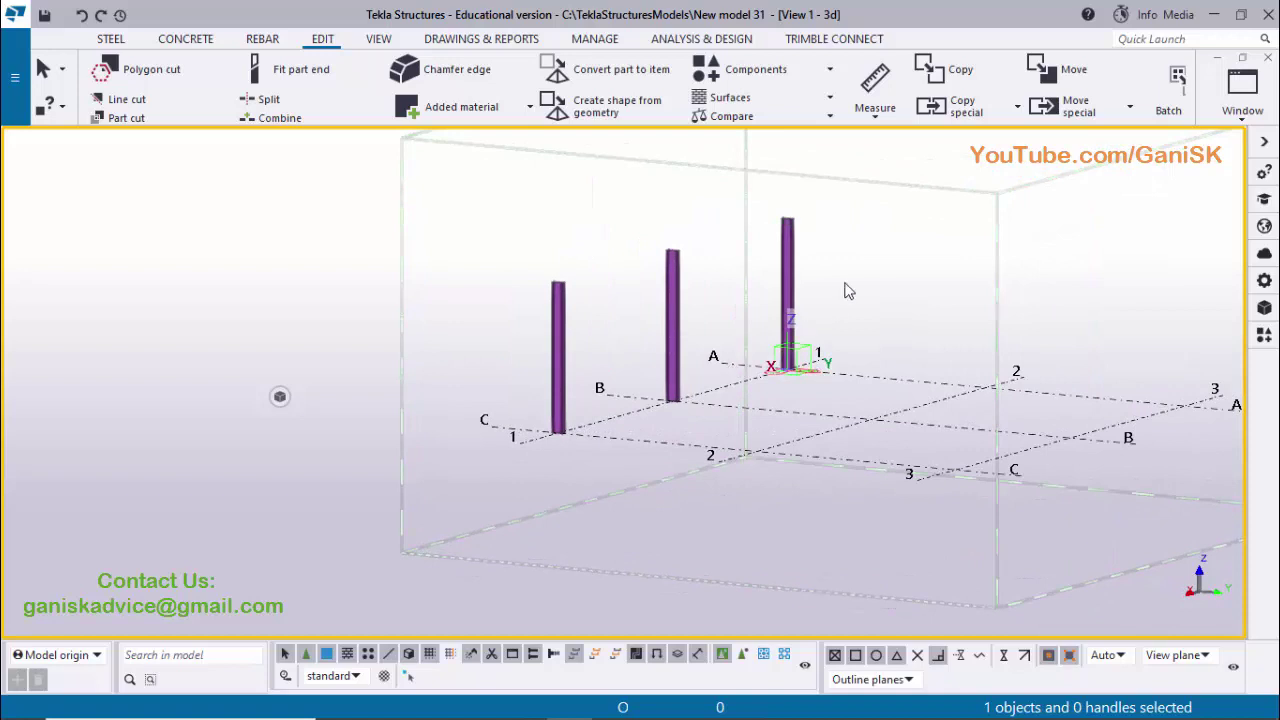
{"action": "left_click_drag", "start_coordinate": [857, 257], "coordinate": [534, 312]}
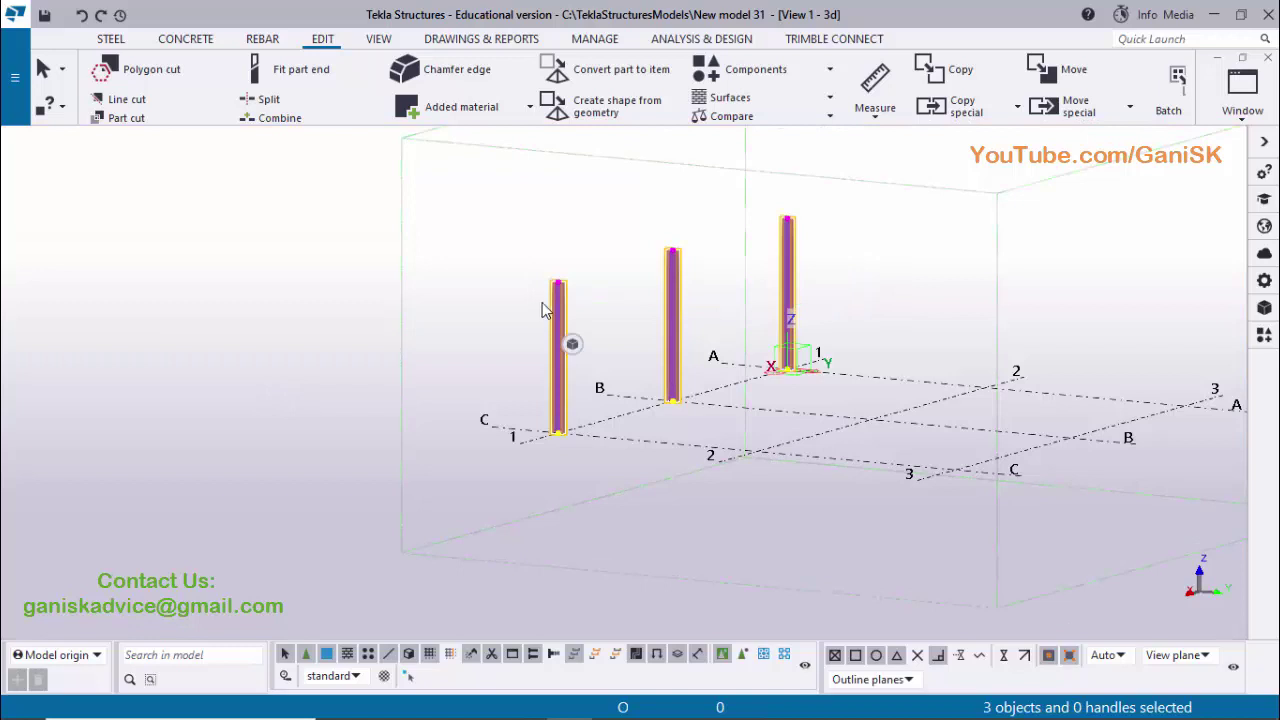
{"action": "left_click_drag", "start_coordinate": [885, 237], "coordinate": [505, 330]}
Start a Linear Copy special of the three columns with the previous settings cleared.
{"action": "right_click", "coordinate": [525, 213]}
{"action": "mouse_move", "coordinate": [600, 272]}
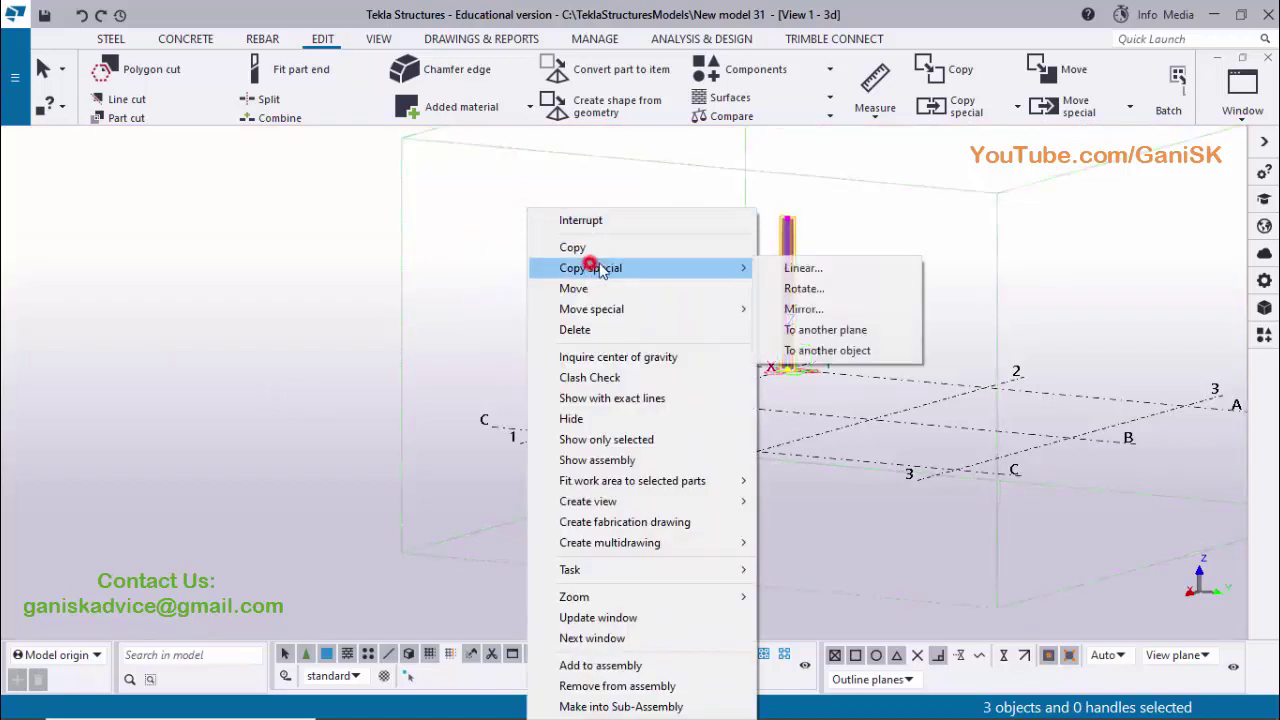
{"action": "left_click", "coordinate": [803, 268]}
{"action": "left_click", "coordinate": [238, 368]}
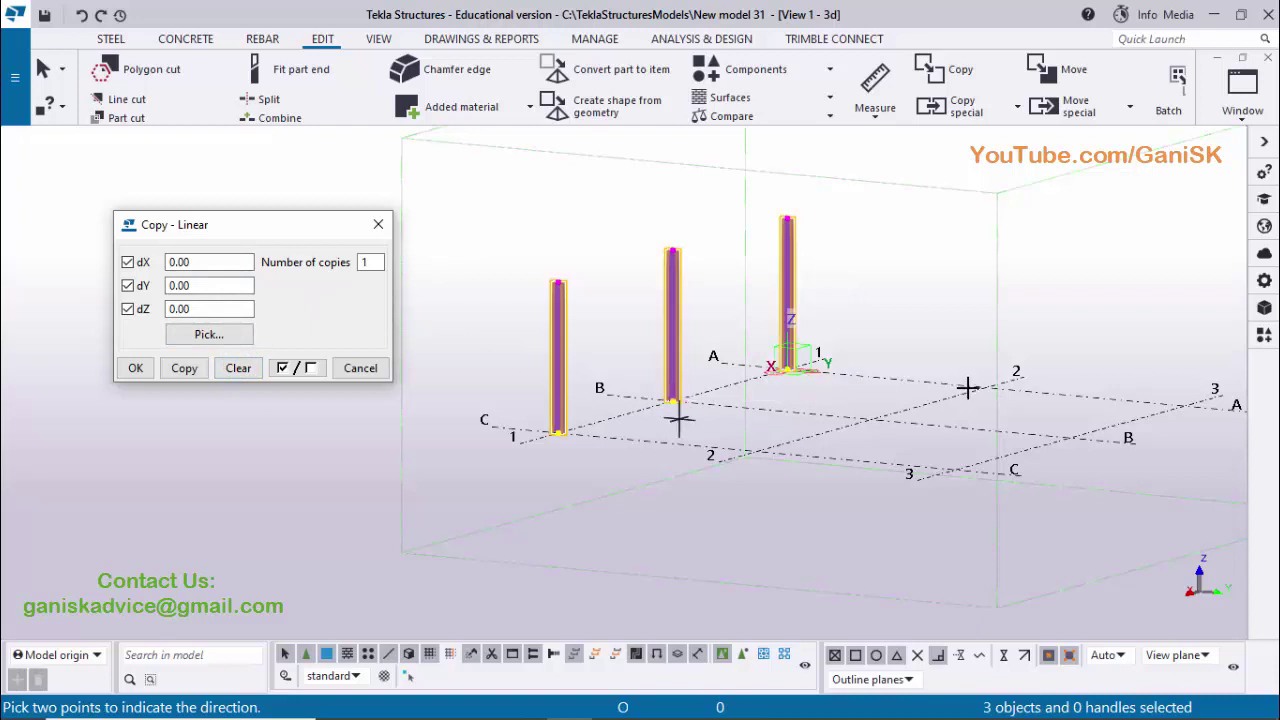
{"action": "left_click", "coordinate": [886, 376]}
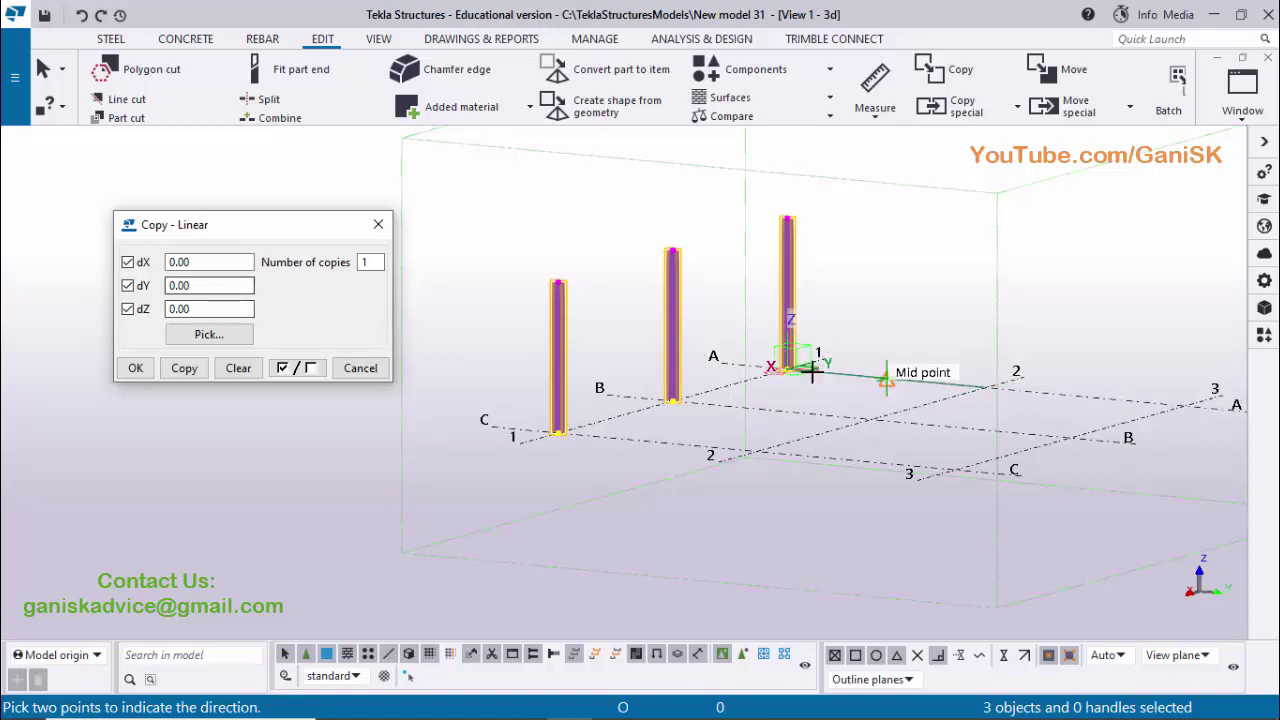
{"action": "scroll", "coordinate": [808, 374], "scroll_direction": "up", "scroll_amount": 5}
{"action": "scroll", "coordinate": [805, 380], "scroll_direction": "up", "scroll_amount": 1}
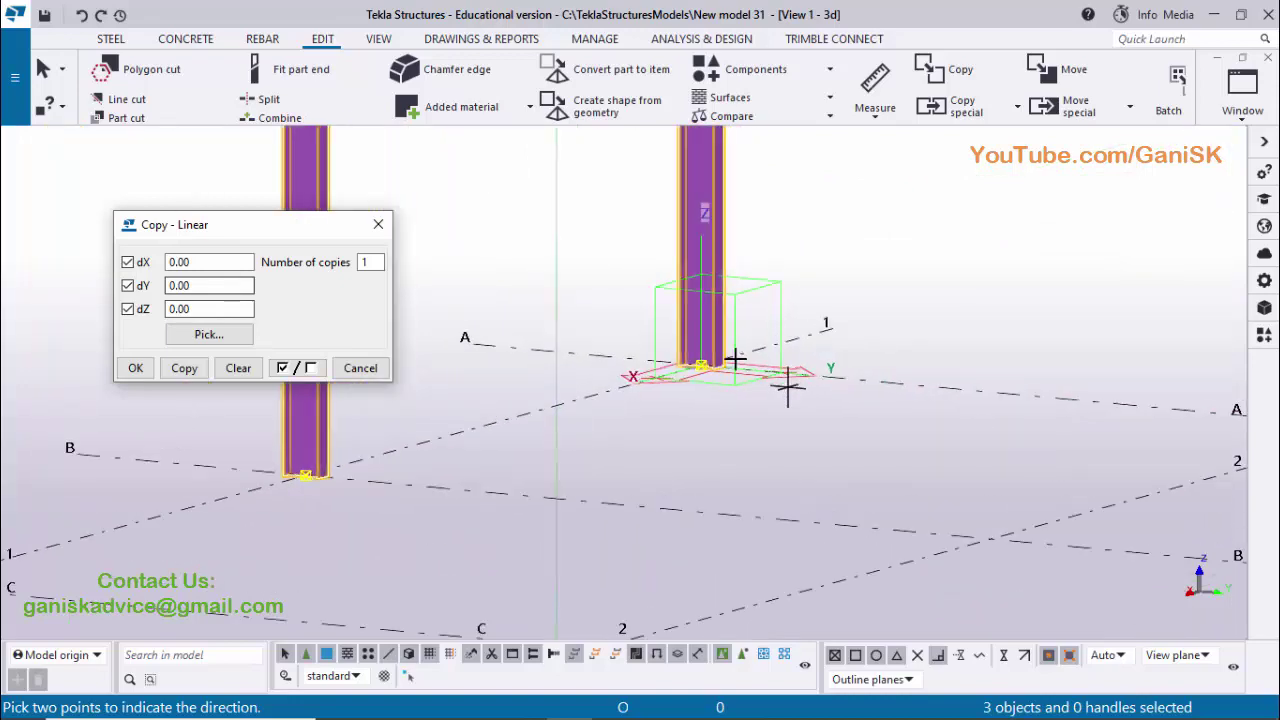
{"action": "scroll", "coordinate": [814, 378], "scroll_direction": "down", "scroll_amount": 6}
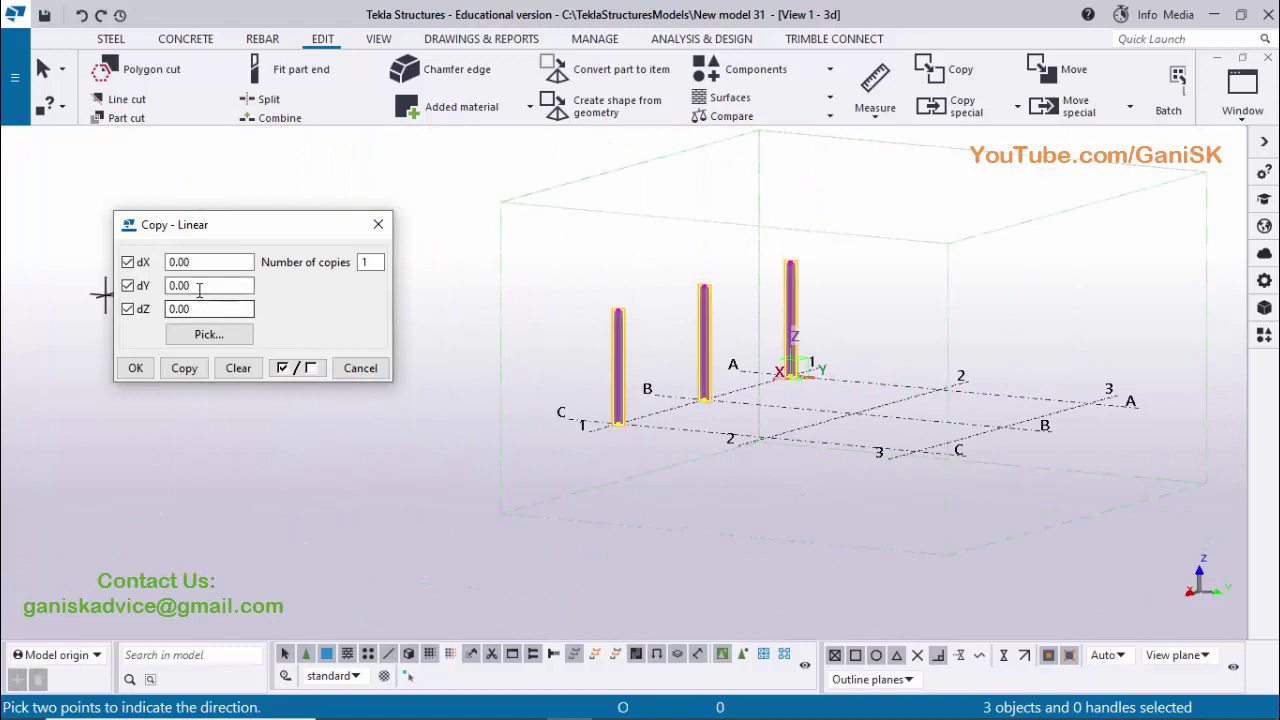
Copy the row of columns twice with dY 6000 mm.
{"action": "left_click_drag", "start_coordinate": [165, 286], "coordinate": [205, 286]}
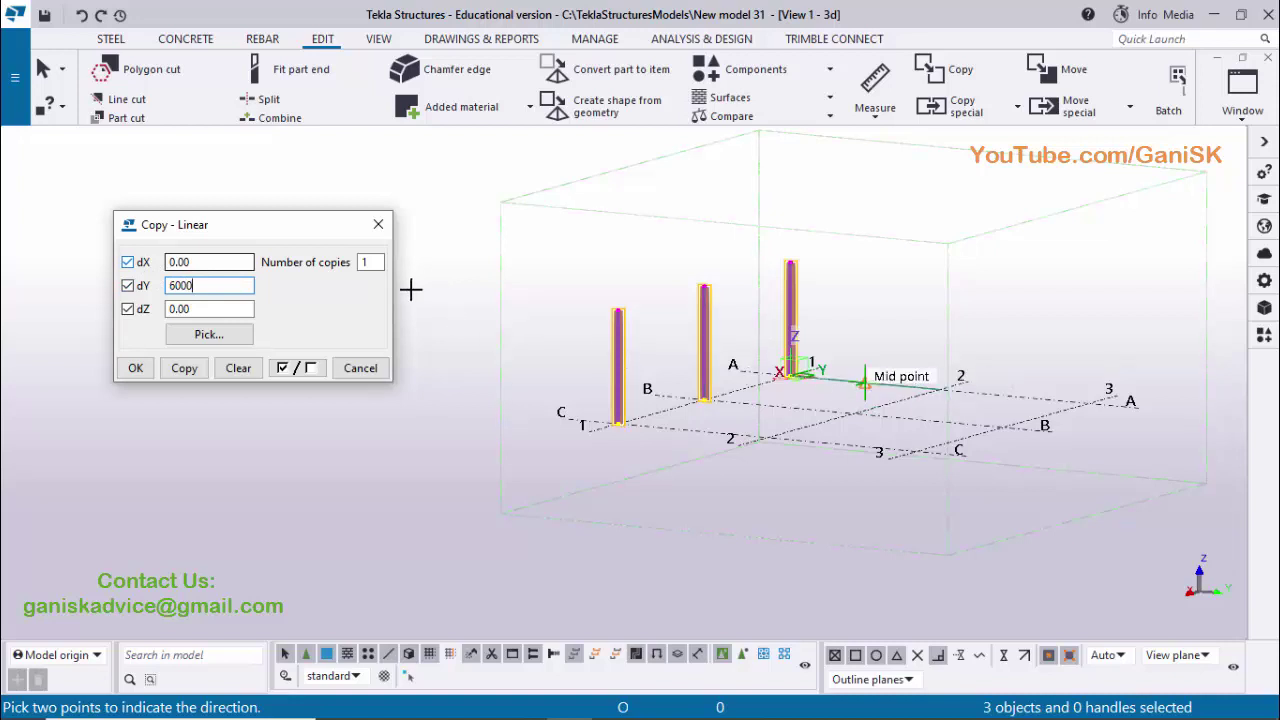
{"action": "left_click", "coordinate": [364, 262]}
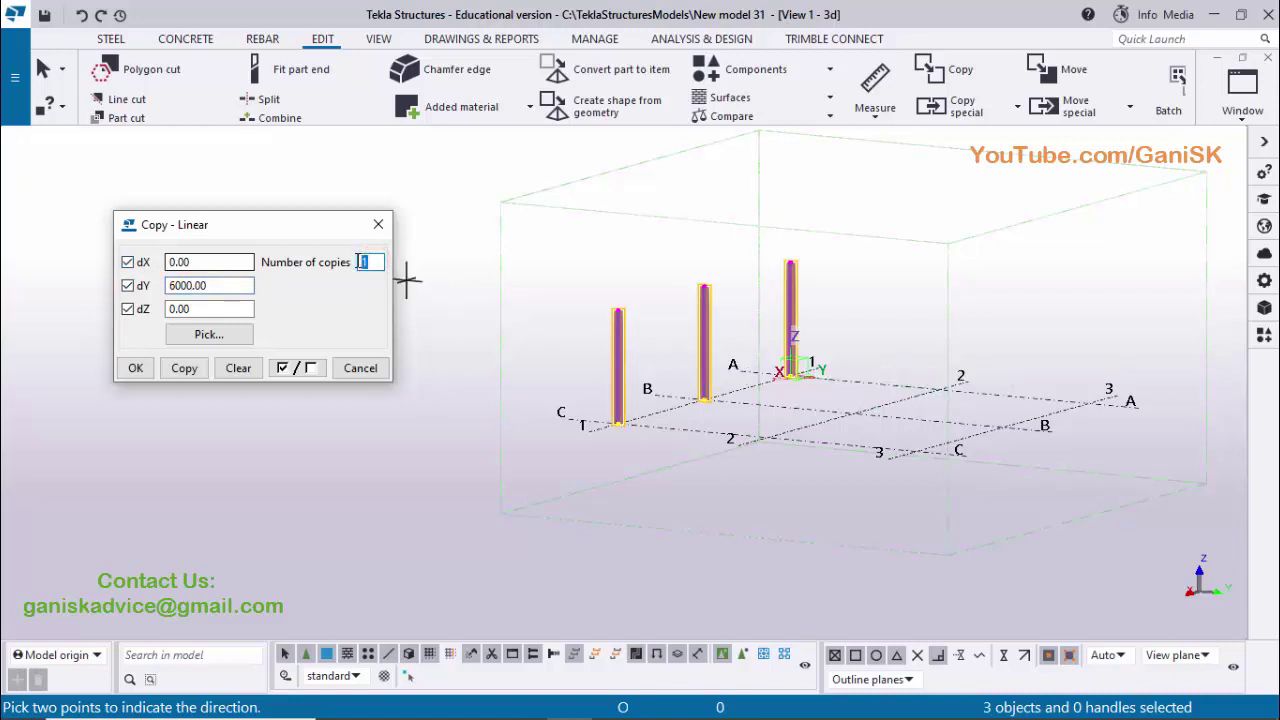
{"action": "type", "text": "2"}
{"action": "left_click", "coordinate": [370, 262]}
{"action": "left_click", "coordinate": [188, 368]}
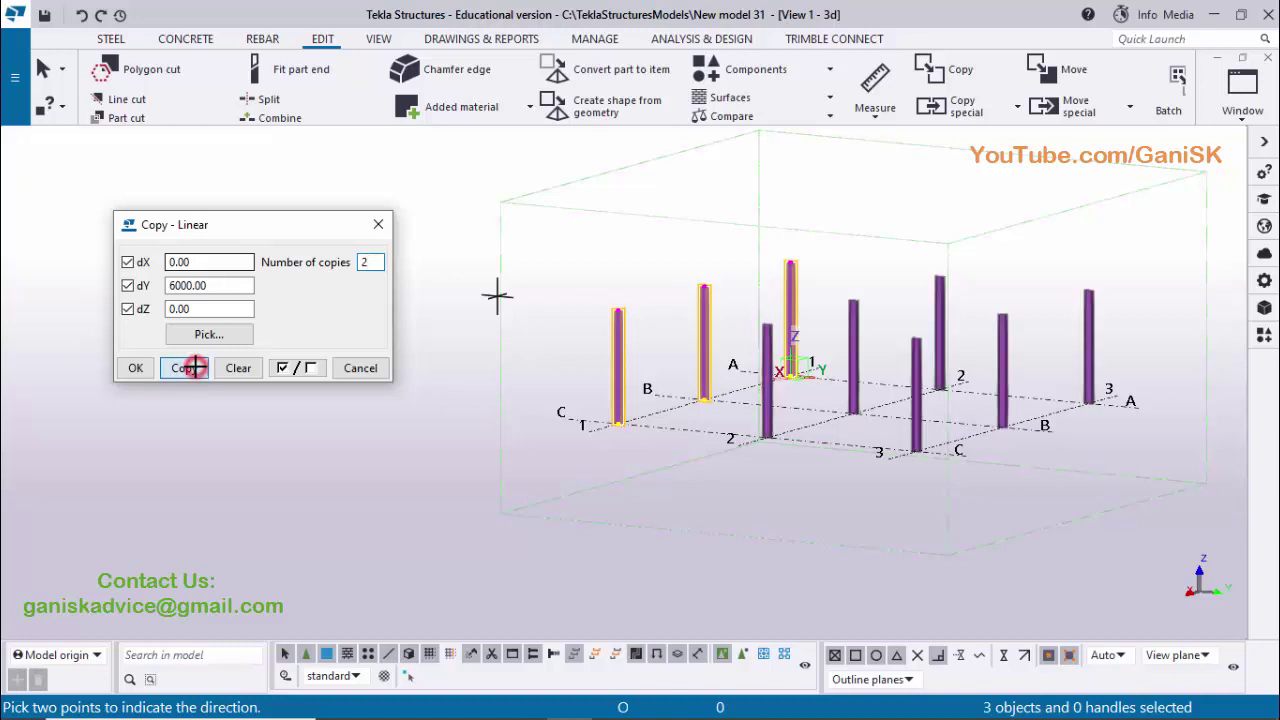
Close the copy dialog and interrupt the copy command.
{"action": "left_click", "coordinate": [146, 369]}
{"action": "right_click", "coordinate": [410, 243]}
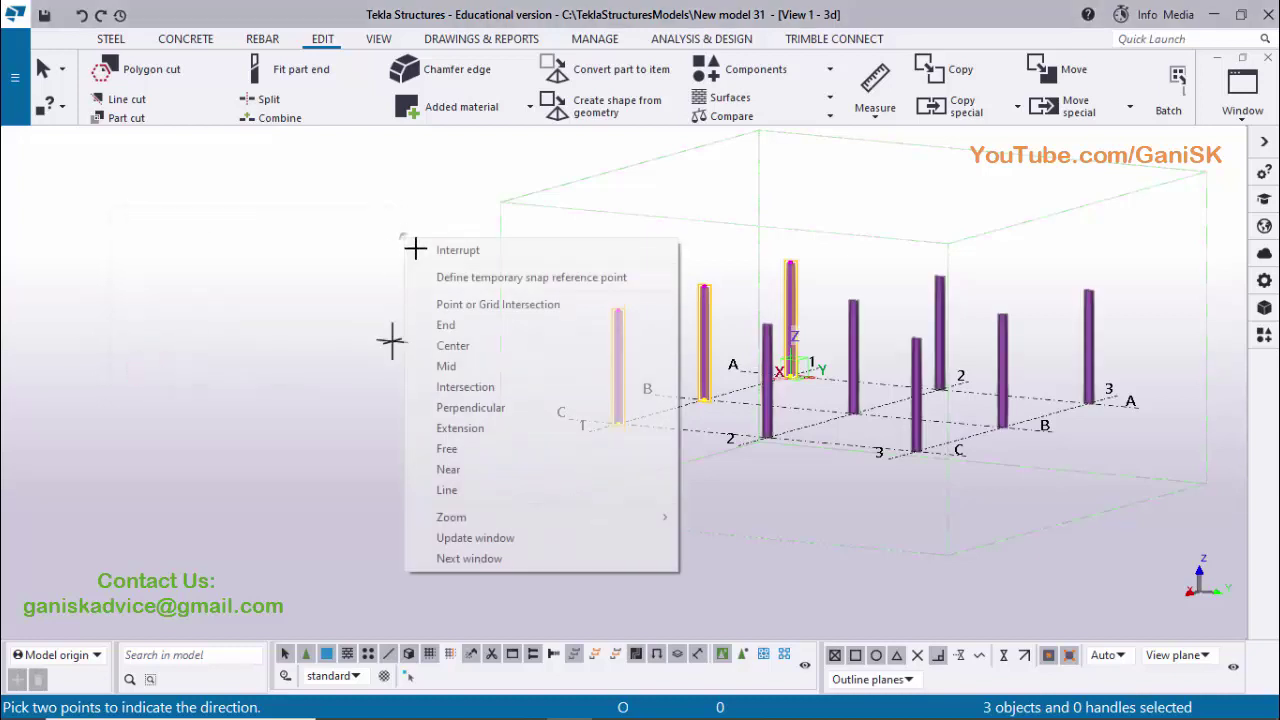
{"action": "left_click", "coordinate": [434, 257]}
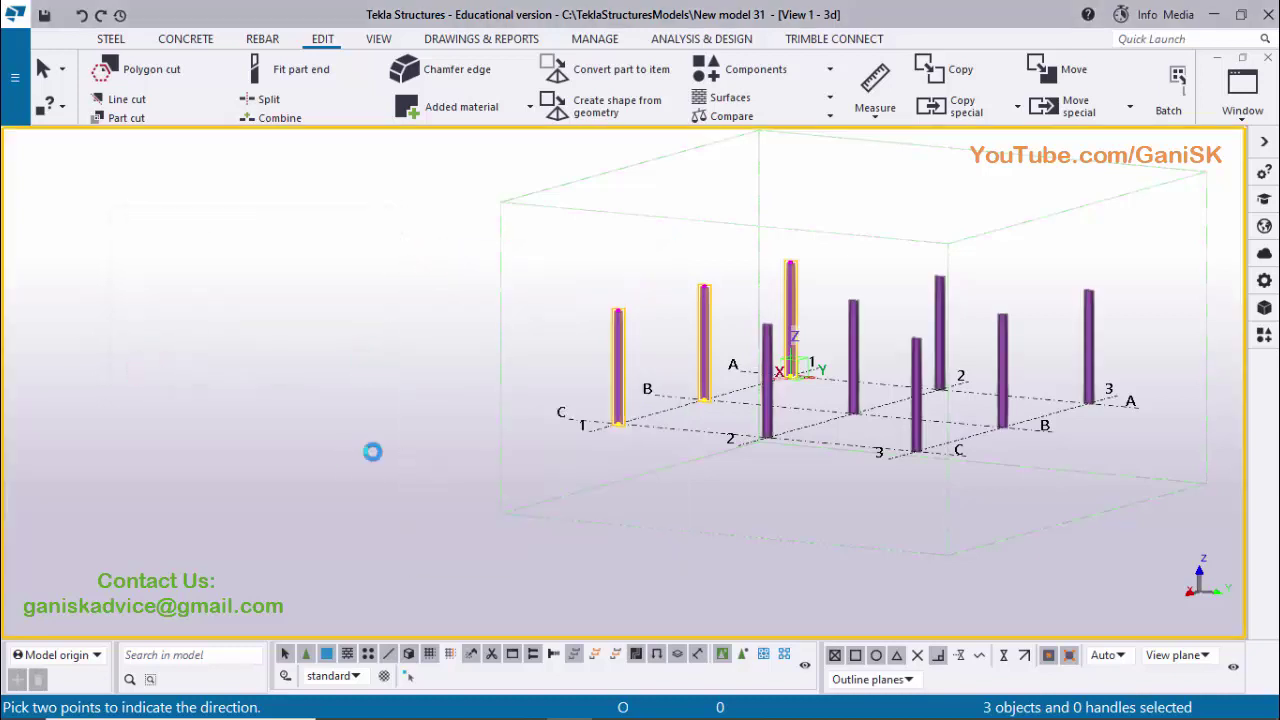
Orbit to the full nine-column grid and check one column's properties.
{"action": "mouse_move", "coordinate": [455, 456]}
{"action": "middle_mouse_down", "text": "ctrl"}
{"action": "mouse_move", "coordinate": [645, 473]}
{"action": "mouse_move", "coordinate": [620, 473]}
{"action": "mouse_move", "coordinate": [437, 289]}
{"action": "middle_mouse_up", "text": "ctrl"}
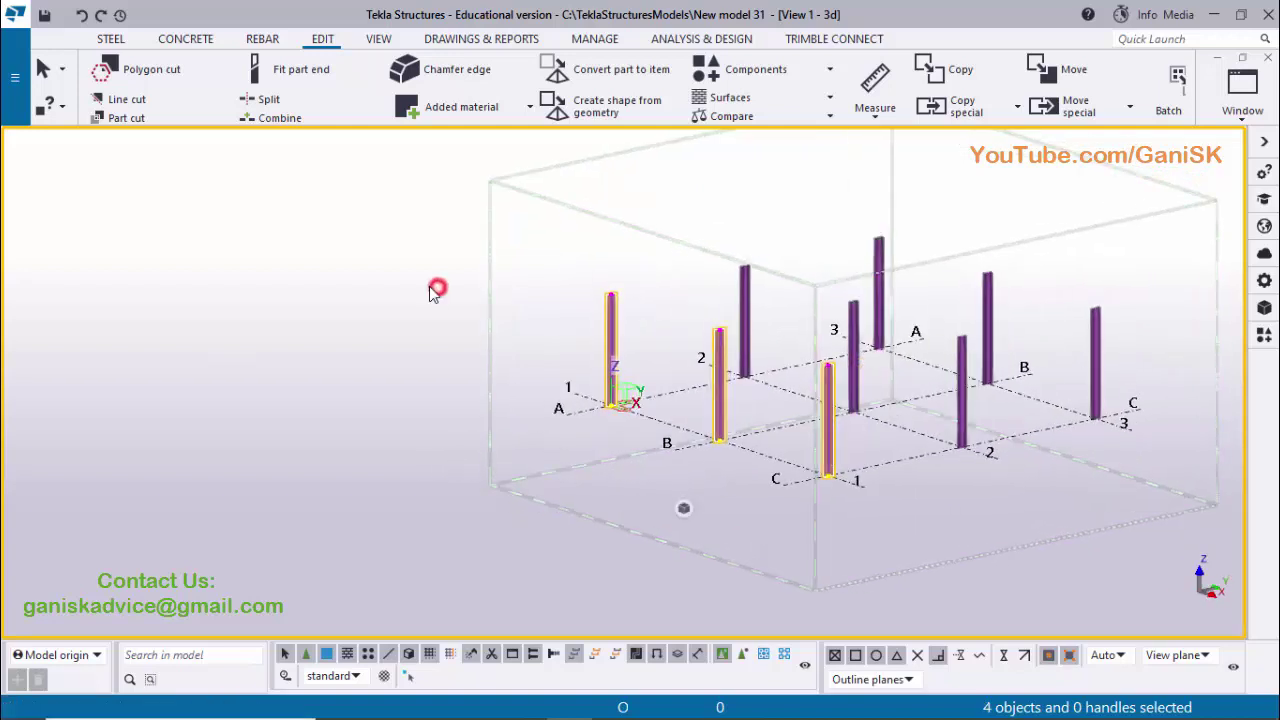
{"action": "left_click", "coordinate": [429, 288]}
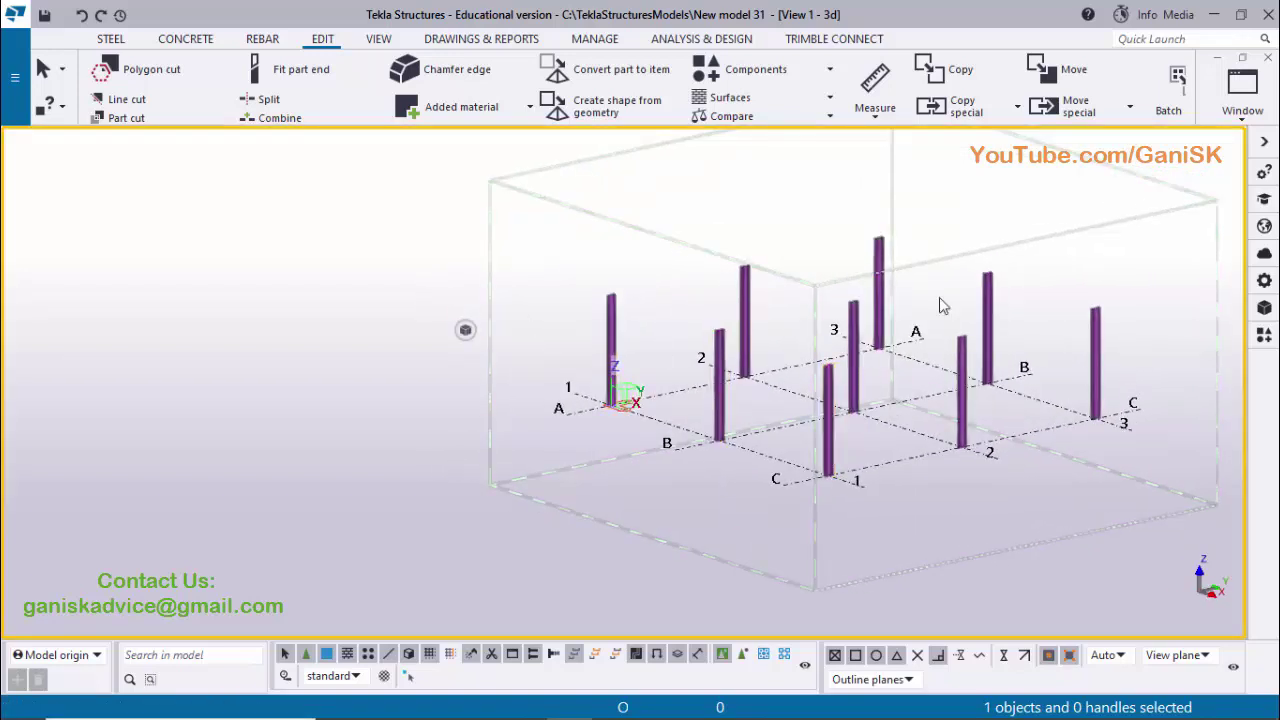
{"action": "scroll", "coordinate": [742, 330], "scroll_direction": "up", "scroll_amount": 4}
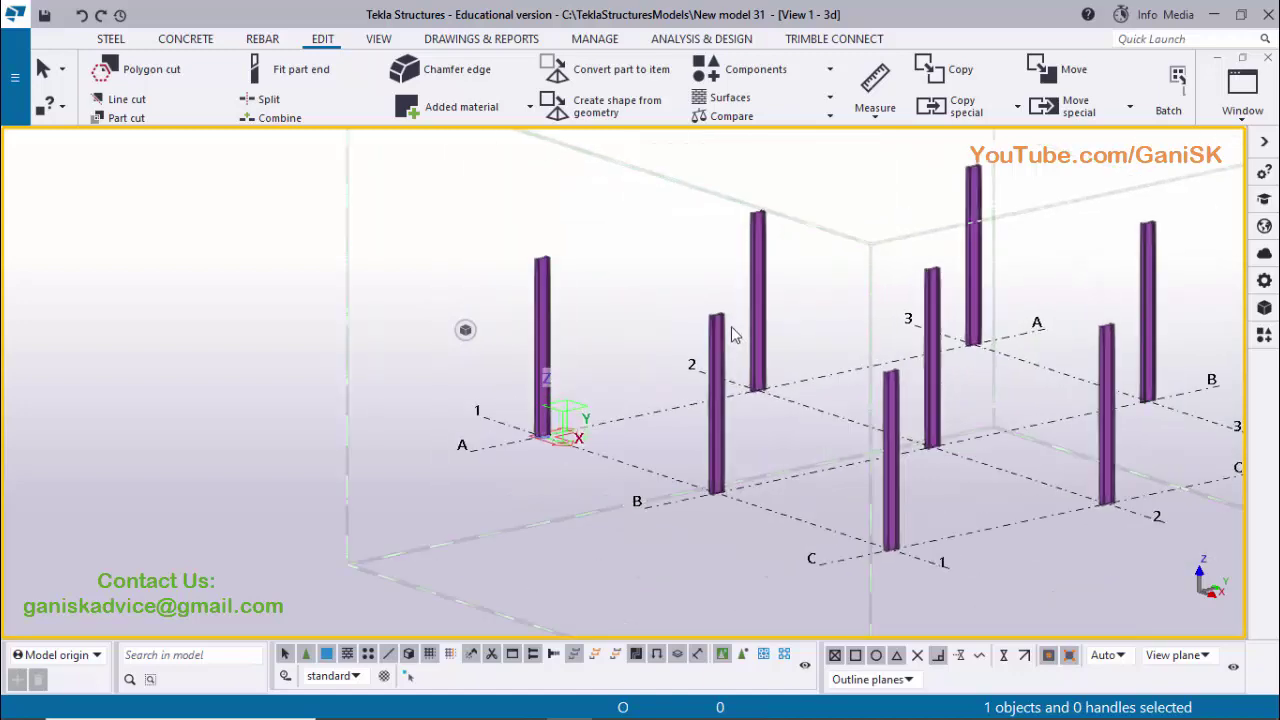
{"action": "double_click", "coordinate": [755, 280]}
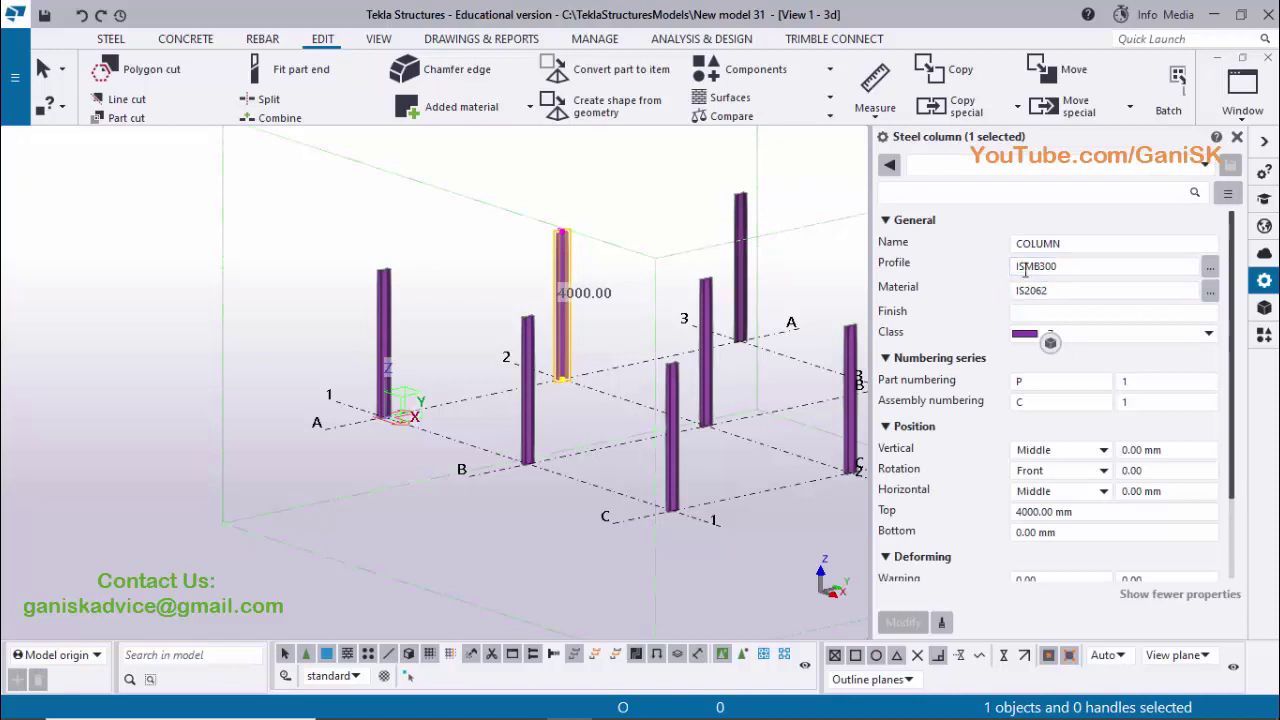
{"action": "scroll", "coordinate": [1045, 437], "scroll_direction": "down", "scroll_amount": 3}
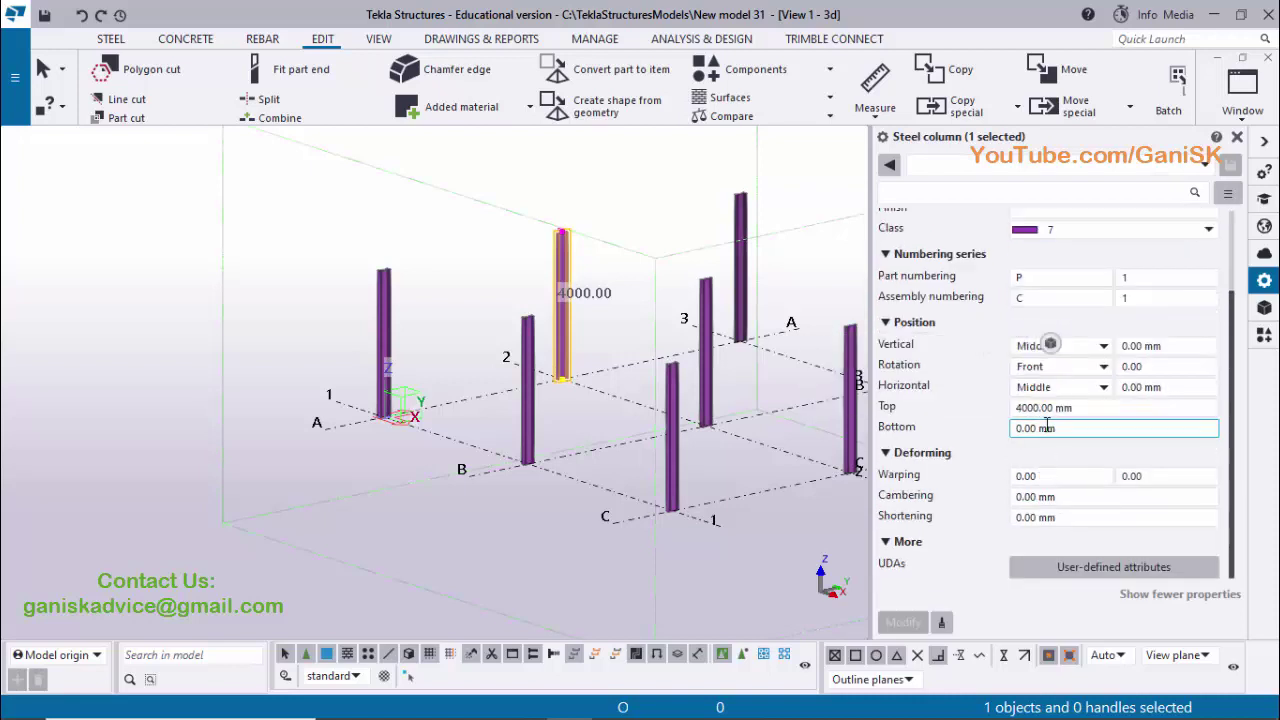
{"action": "left_click", "coordinate": [1239, 136]}
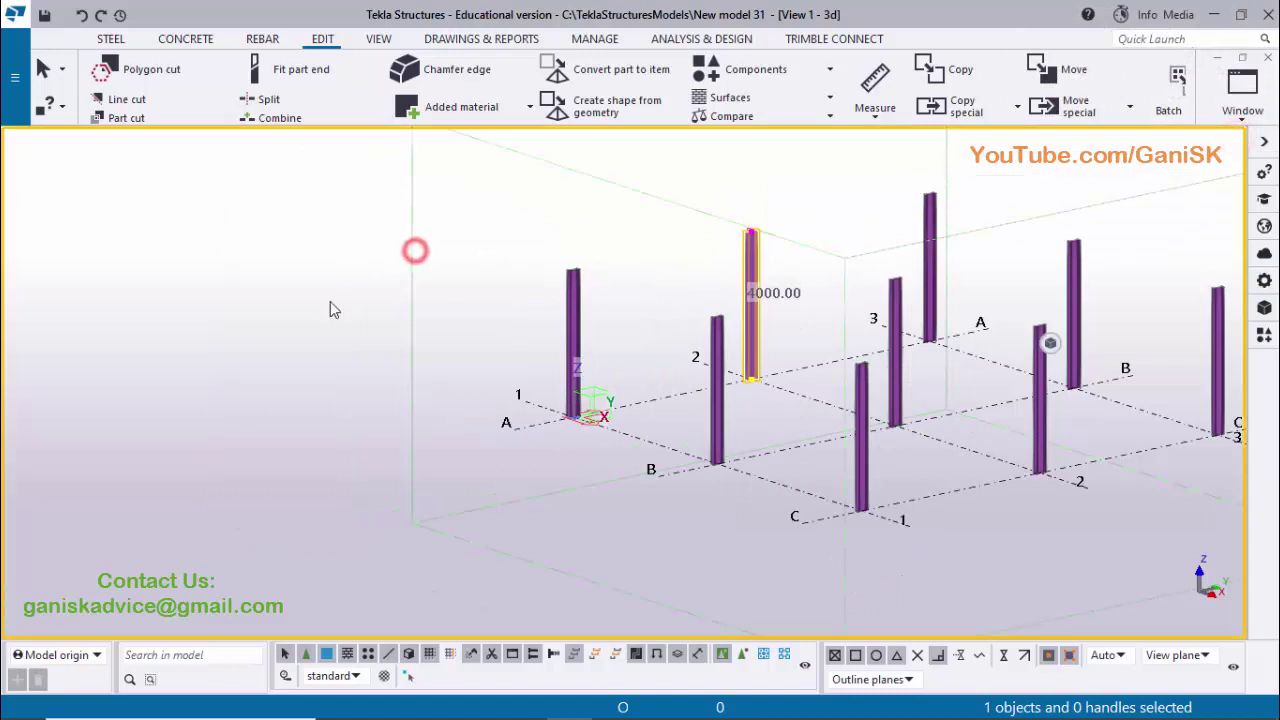
{"action": "scroll", "coordinate": [437, 329], "scroll_direction": "down", "scroll_amount": 3}
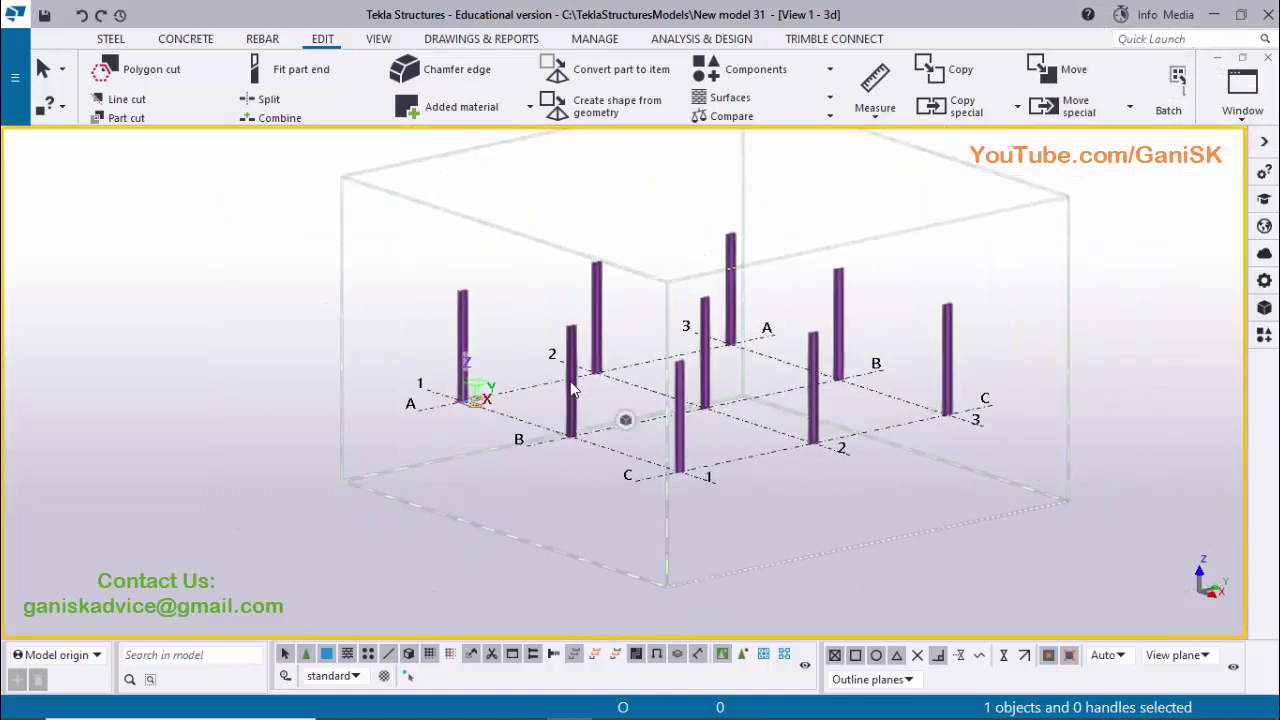
Start the Move command on the corner column.
{"action": "right_click", "coordinate": [466, 318]}
{"action": "mouse_move", "coordinate": [620, 288]}
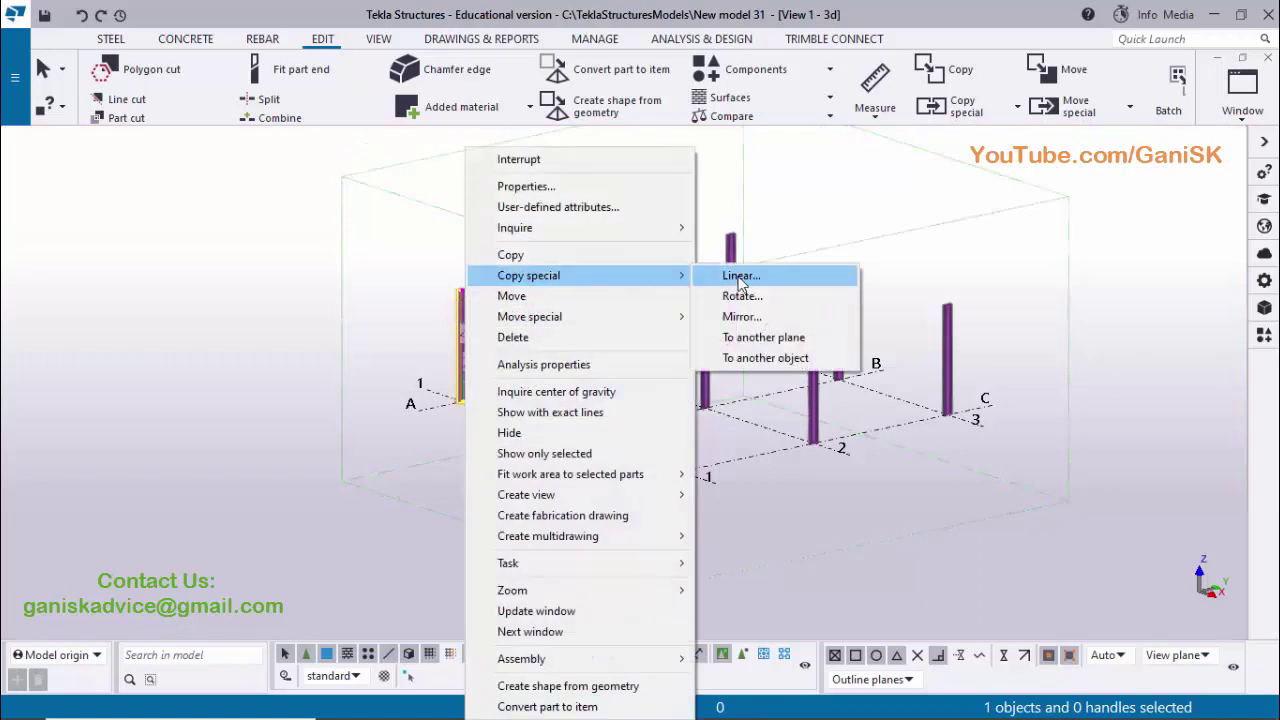
{"action": "left_click", "coordinate": [511, 296]}
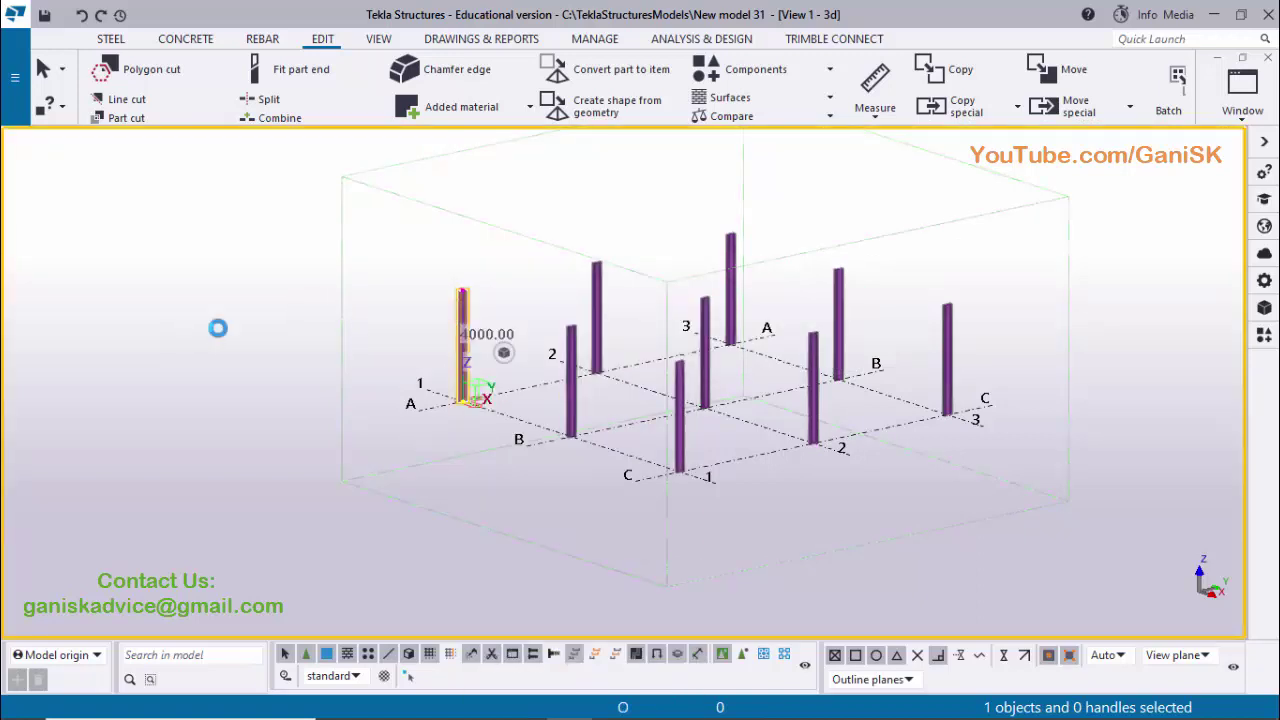
Make the PLAN @+5000 named view visible from the View list.
{"action": "left_click", "coordinate": [1243, 118]}
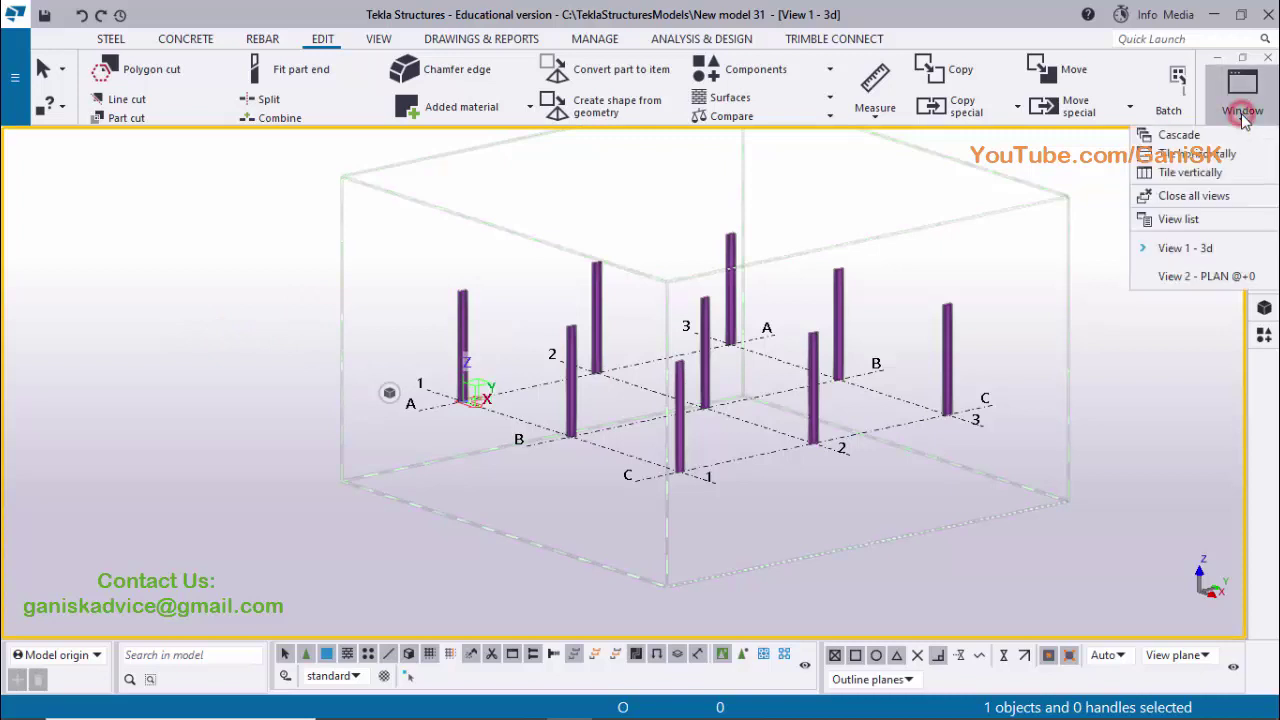
{"action": "left_click", "coordinate": [1200, 221]}
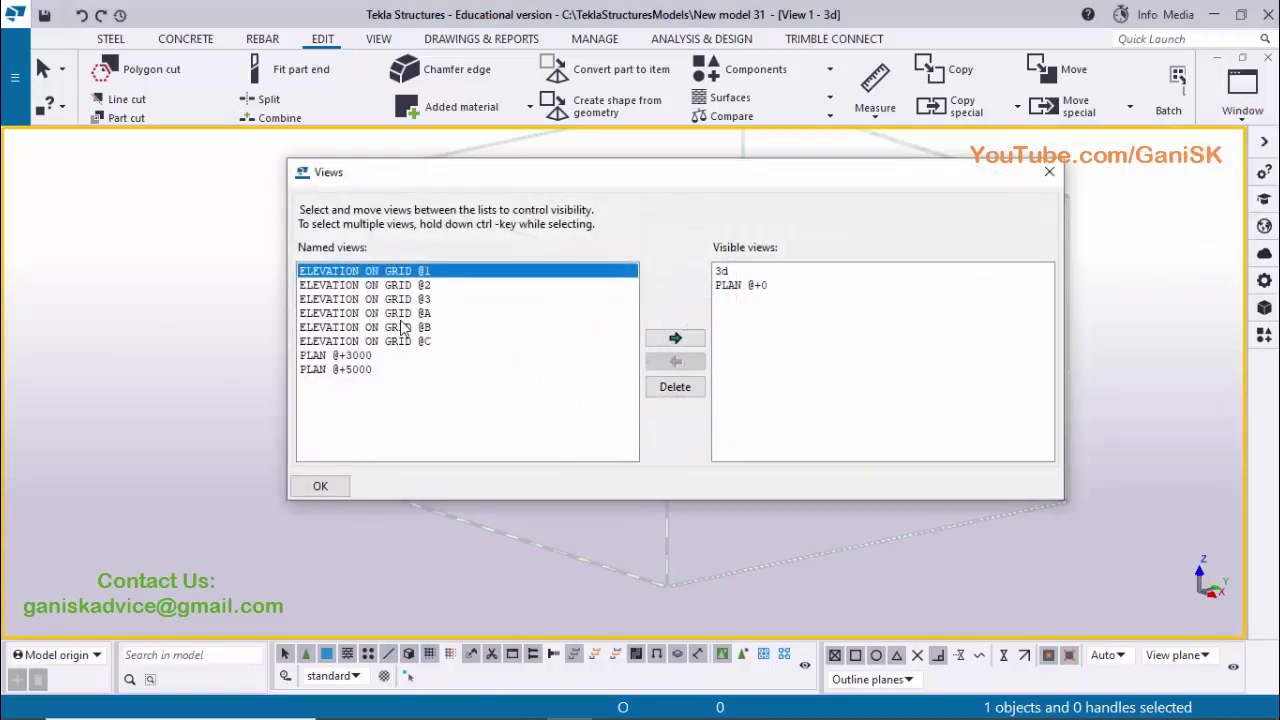
{"action": "left_click", "coordinate": [350, 369]}
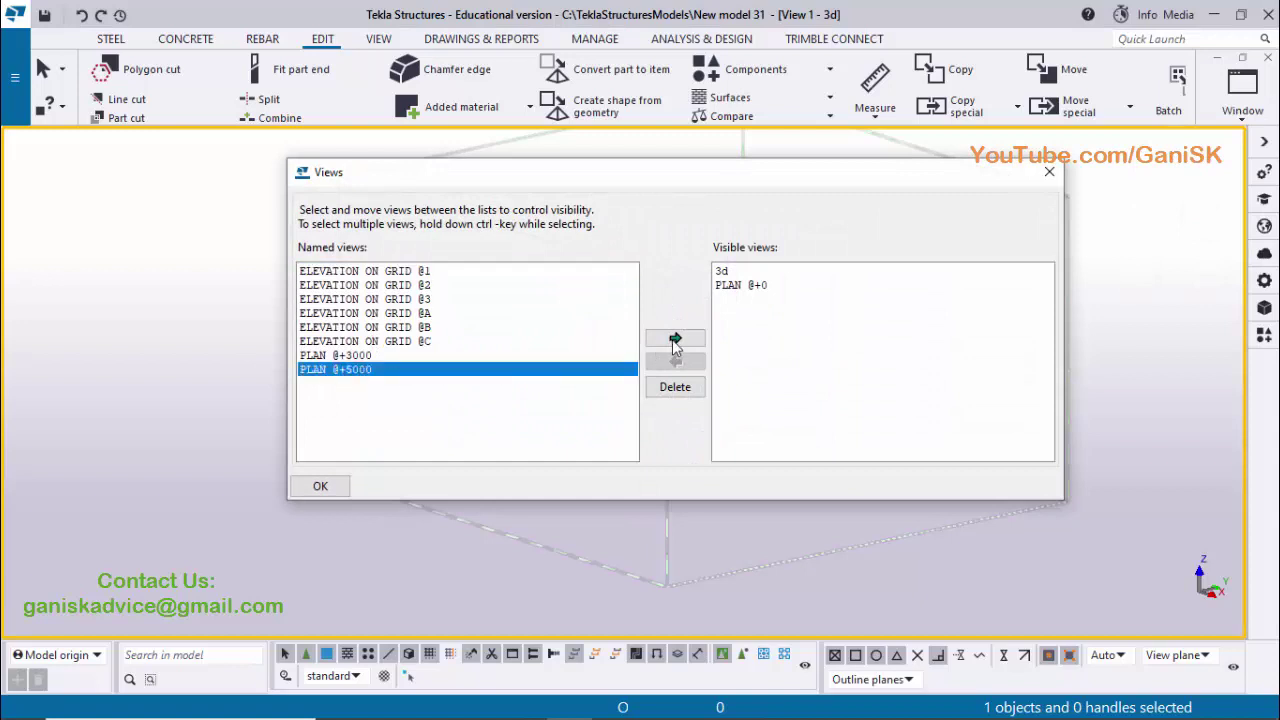
{"action": "left_click", "coordinate": [675, 338]}
{"action": "left_click", "coordinate": [1049, 172]}
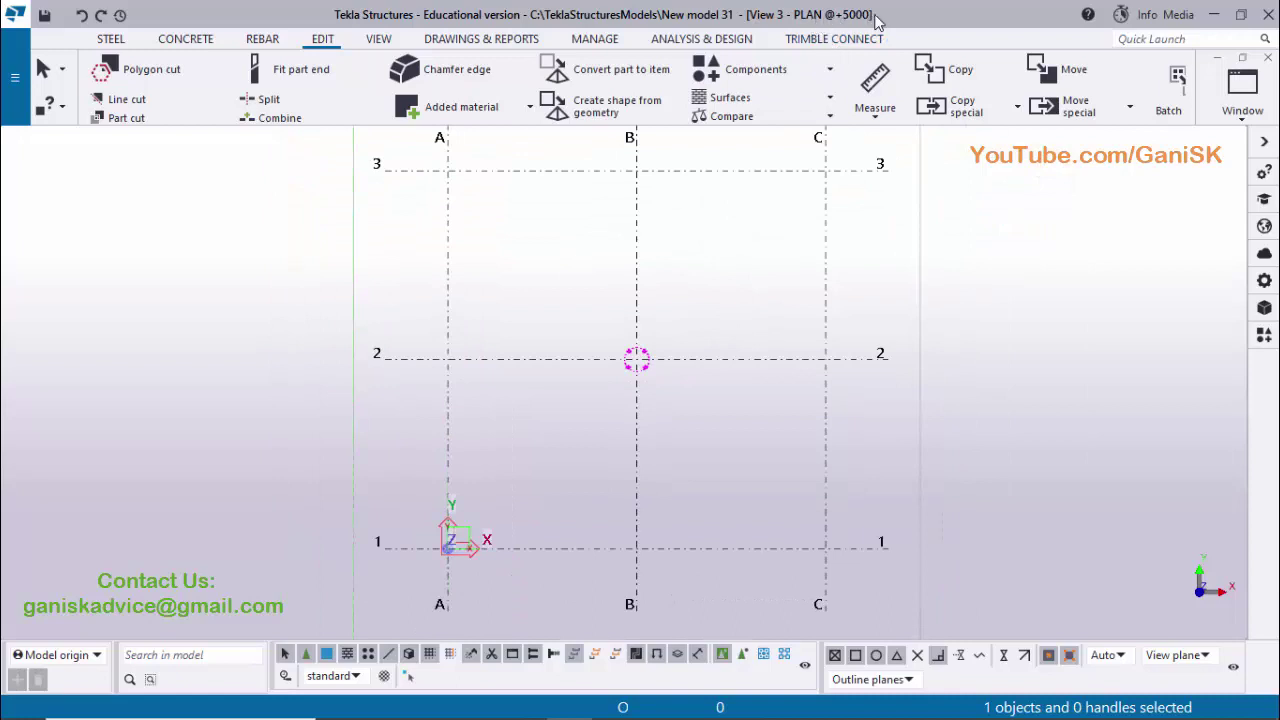
Draw a steel beam from the B/2 to the C/2 intersection on the +5000 plan.
{"action": "scroll", "coordinate": [668, 350], "scroll_direction": "up", "scroll_amount": 5}
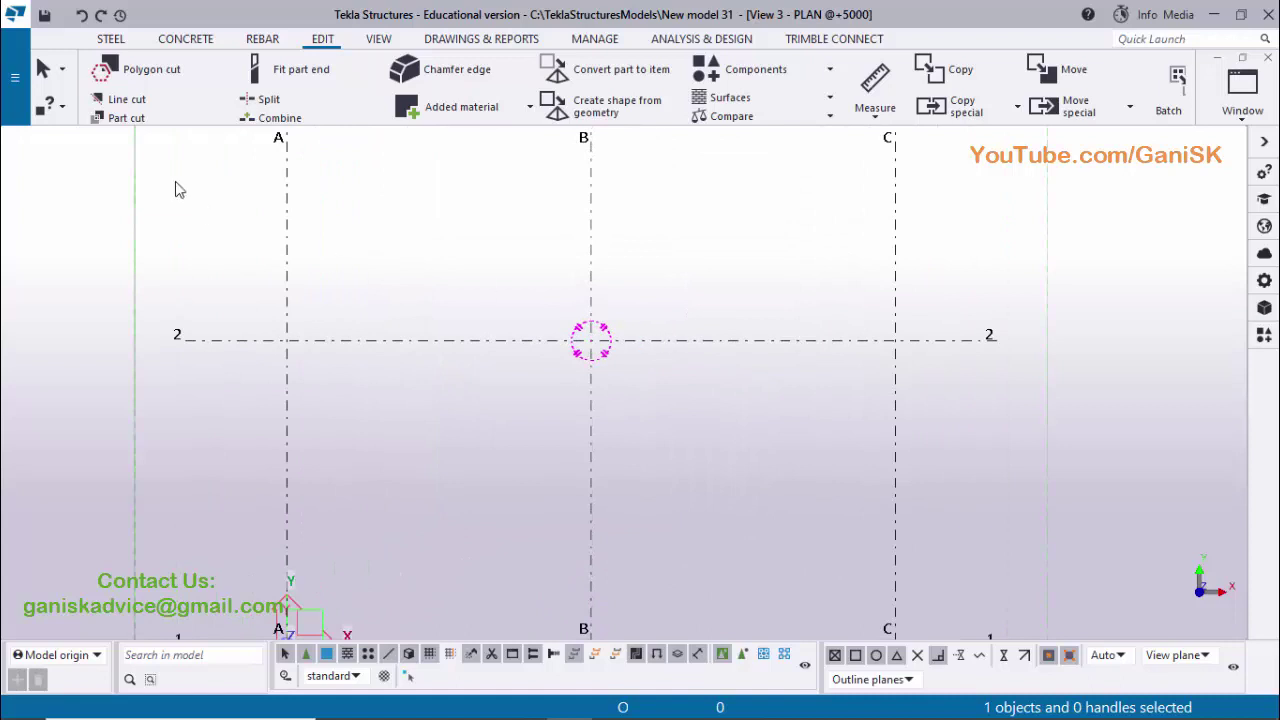
{"action": "left_click", "coordinate": [104, 38]}
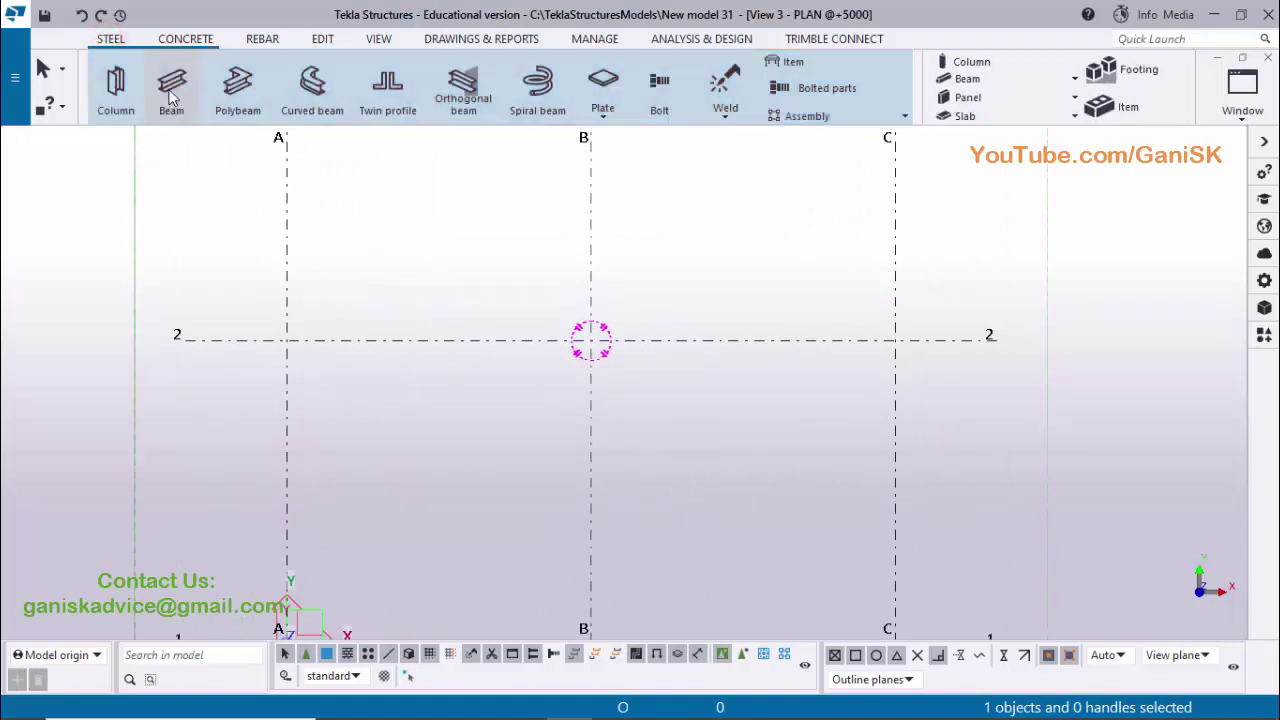
{"action": "left_click", "coordinate": [591, 339]}
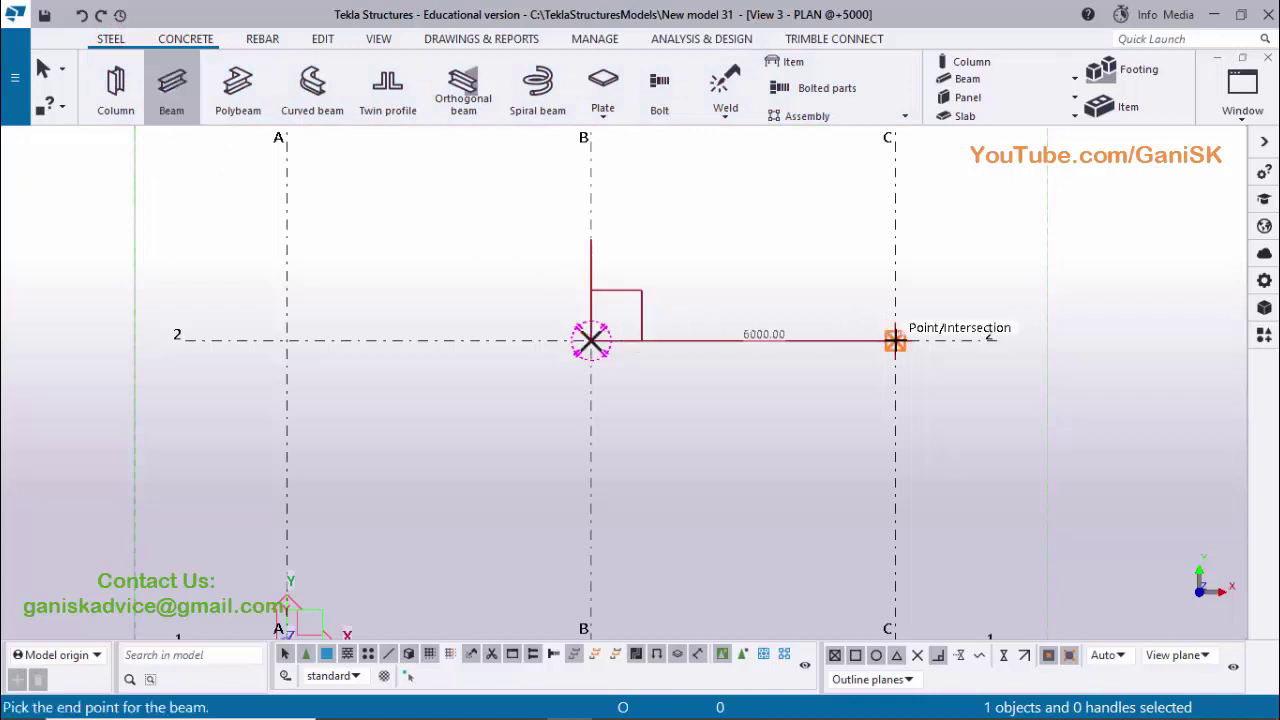
{"action": "left_click", "coordinate": [893, 340]}
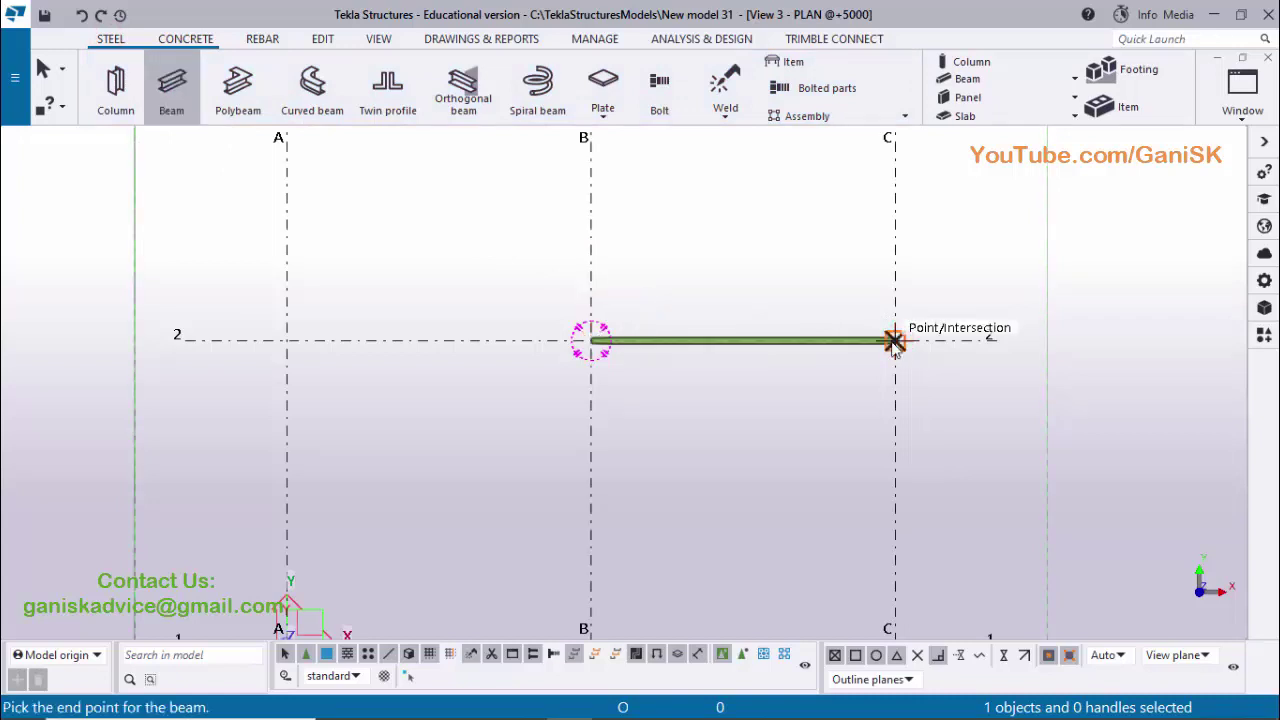
{"action": "right_click", "coordinate": [979, 208]}
{"action": "left_click", "coordinate": [991, 223]}
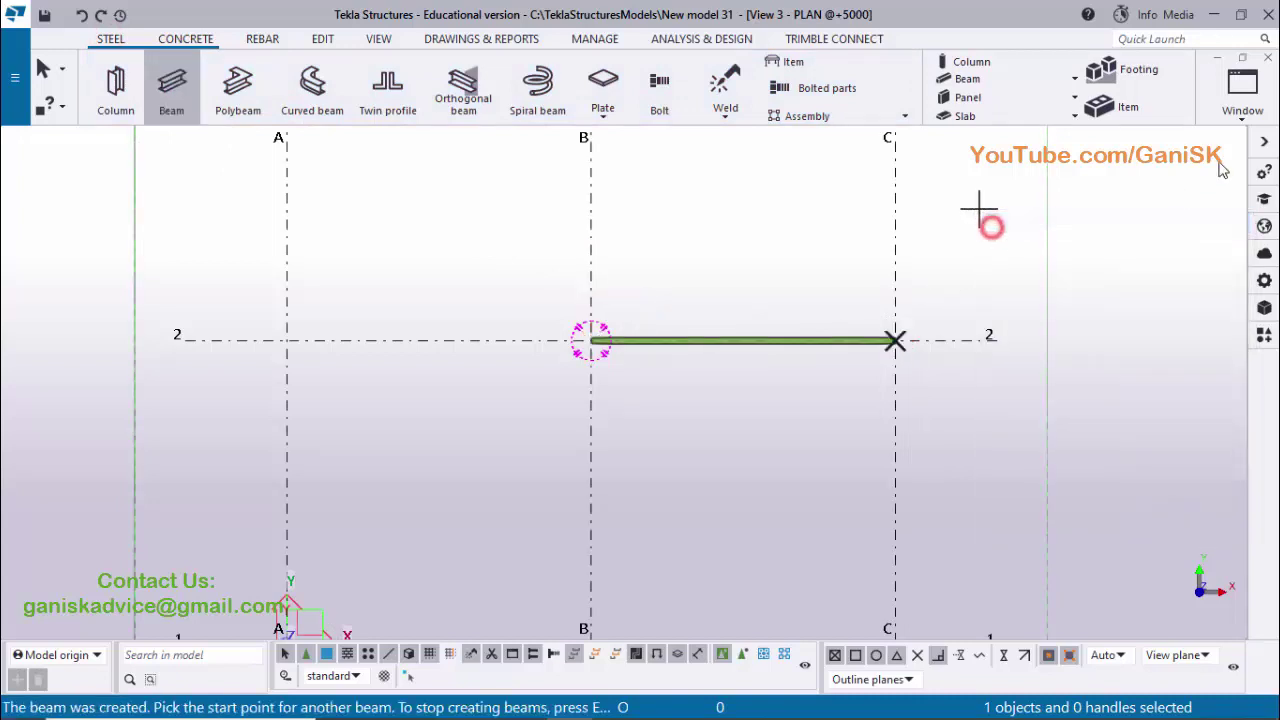
{"action": "left_click", "coordinate": [1242, 88]}
{"action": "left_click", "coordinate": [1194, 245]}
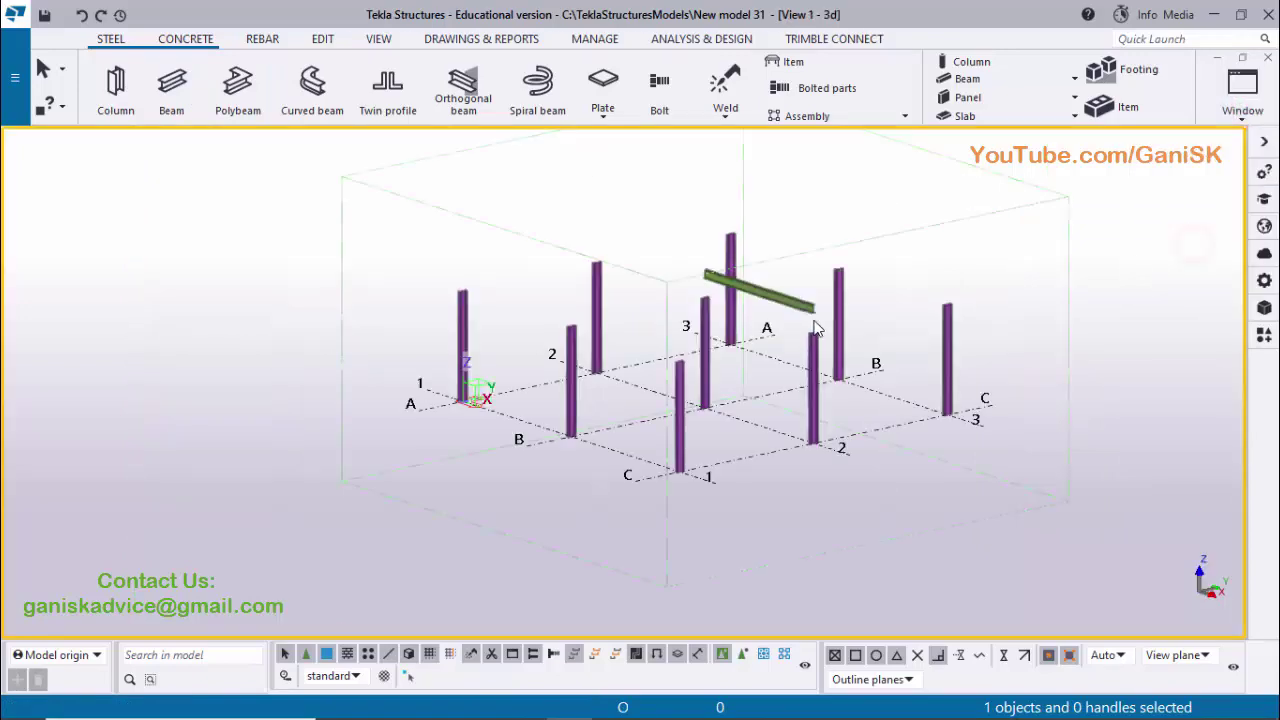
{"action": "scroll", "coordinate": [724, 308], "scroll_direction": "up", "scroll_amount": 3}
{"action": "middle_click_drag", "start_coordinate": [724, 308], "coordinate": [810, 279], "text": "ctrl"}
{"action": "scroll", "coordinate": [815, 279], "scroll_direction": "up", "scroll_amount": 4}
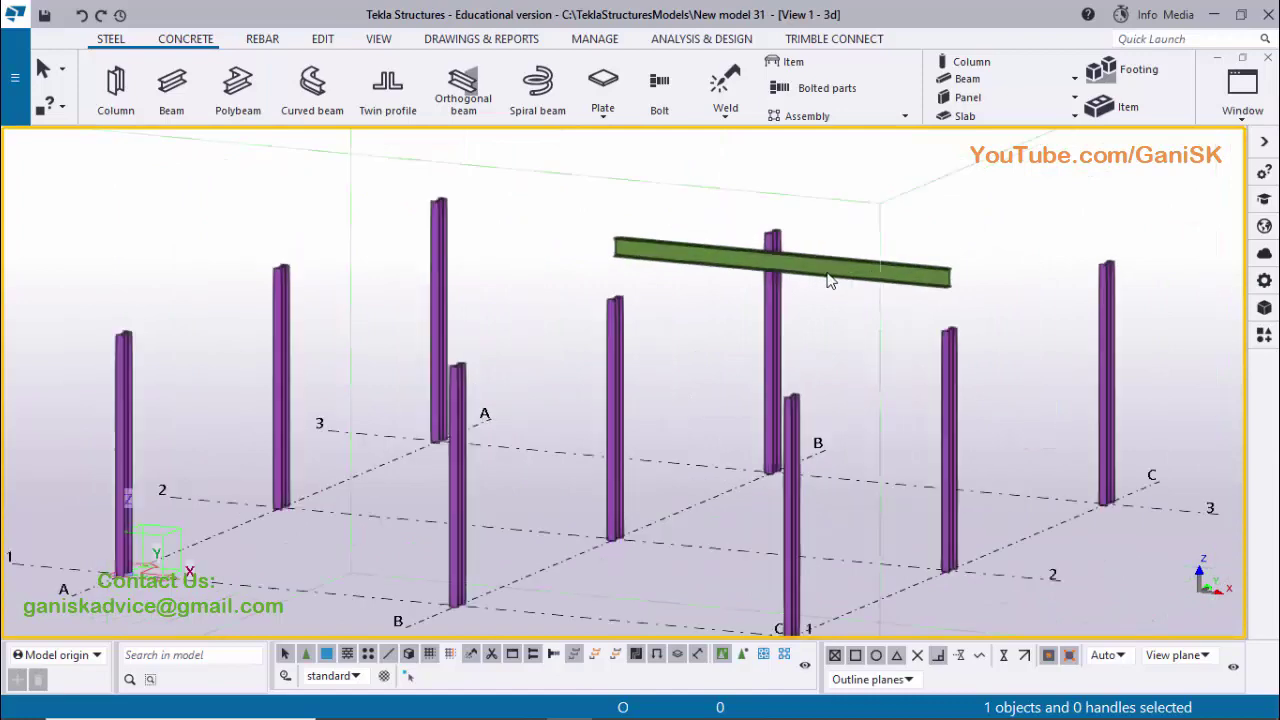
{"action": "scroll", "coordinate": [816, 277], "scroll_direction": "down", "scroll_amount": 2}
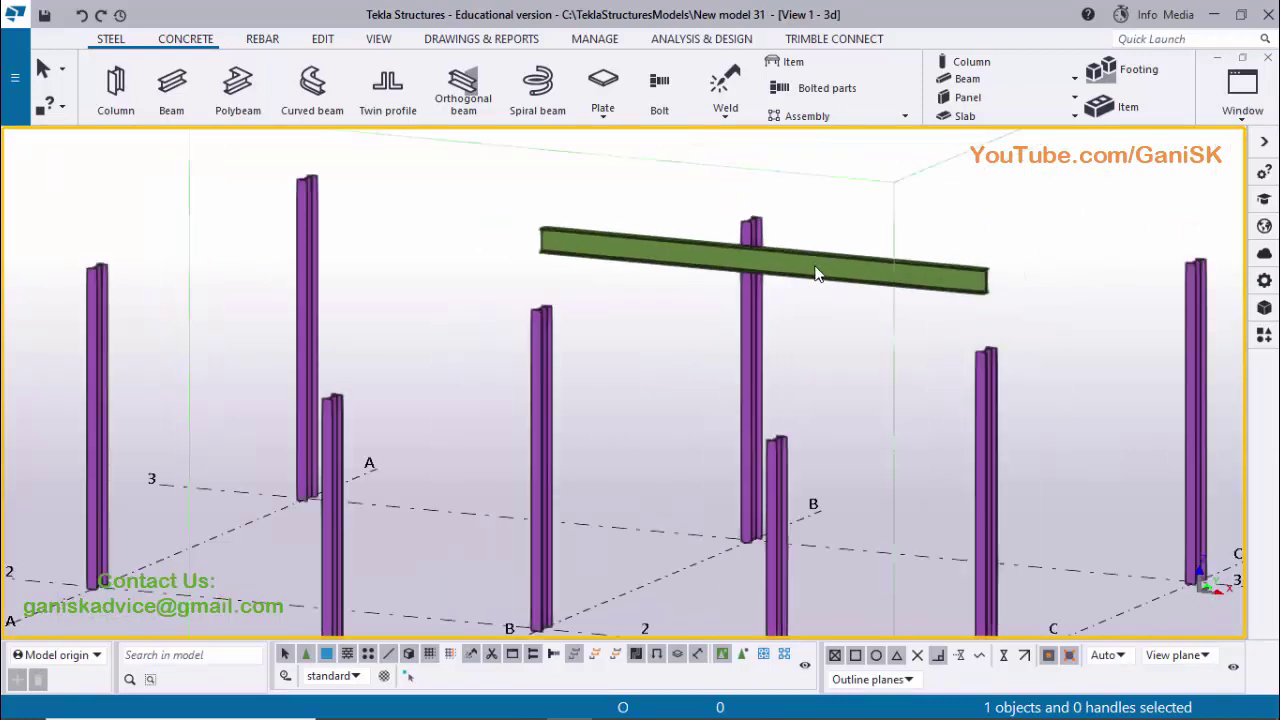
{"action": "scroll", "coordinate": [816, 277], "scroll_direction": "down", "scroll_amount": 1}
{"action": "left_click", "coordinate": [1243, 95]}
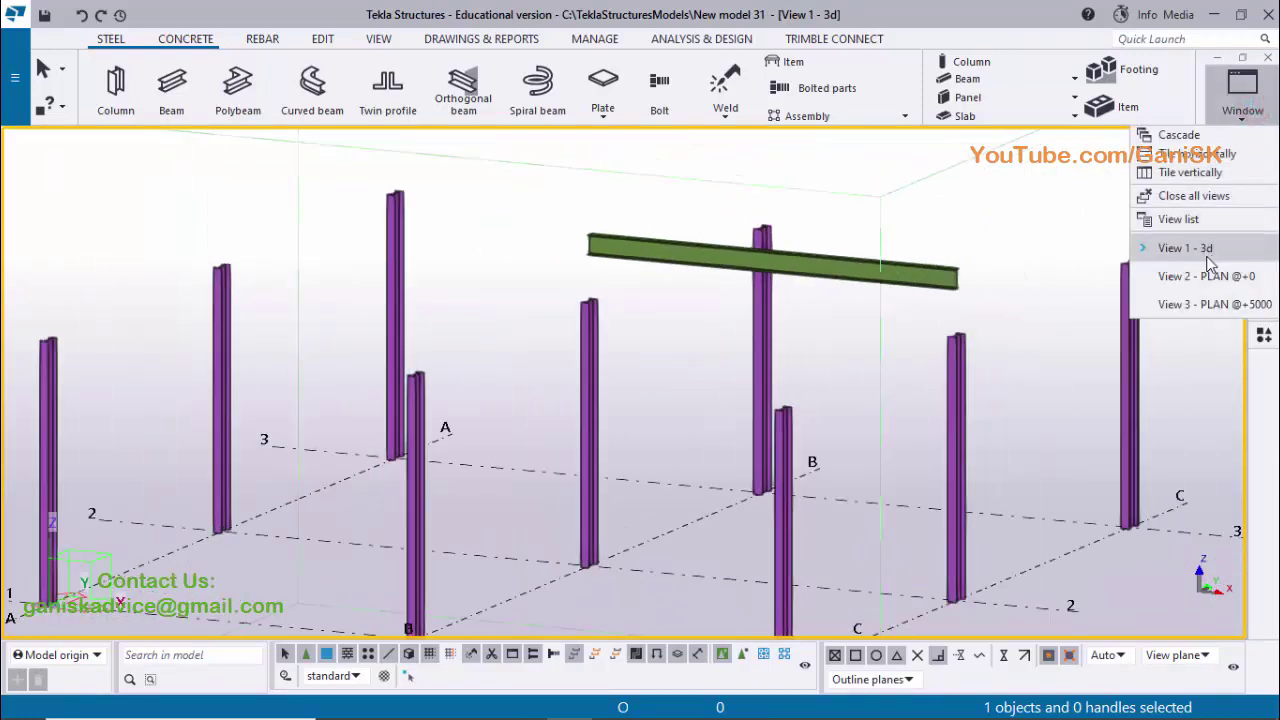
{"action": "left_click", "coordinate": [1212, 304]}
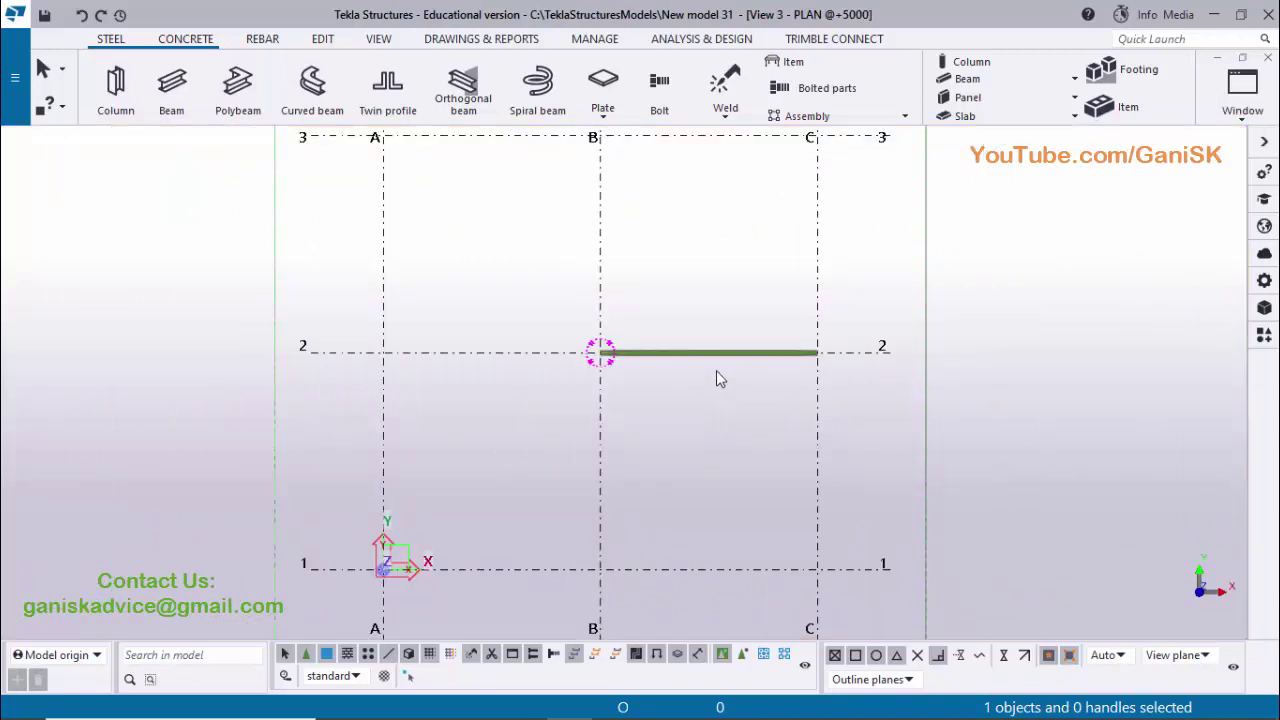
{"action": "scroll", "coordinate": [716, 378], "scroll_direction": "up", "scroll_amount": 2}
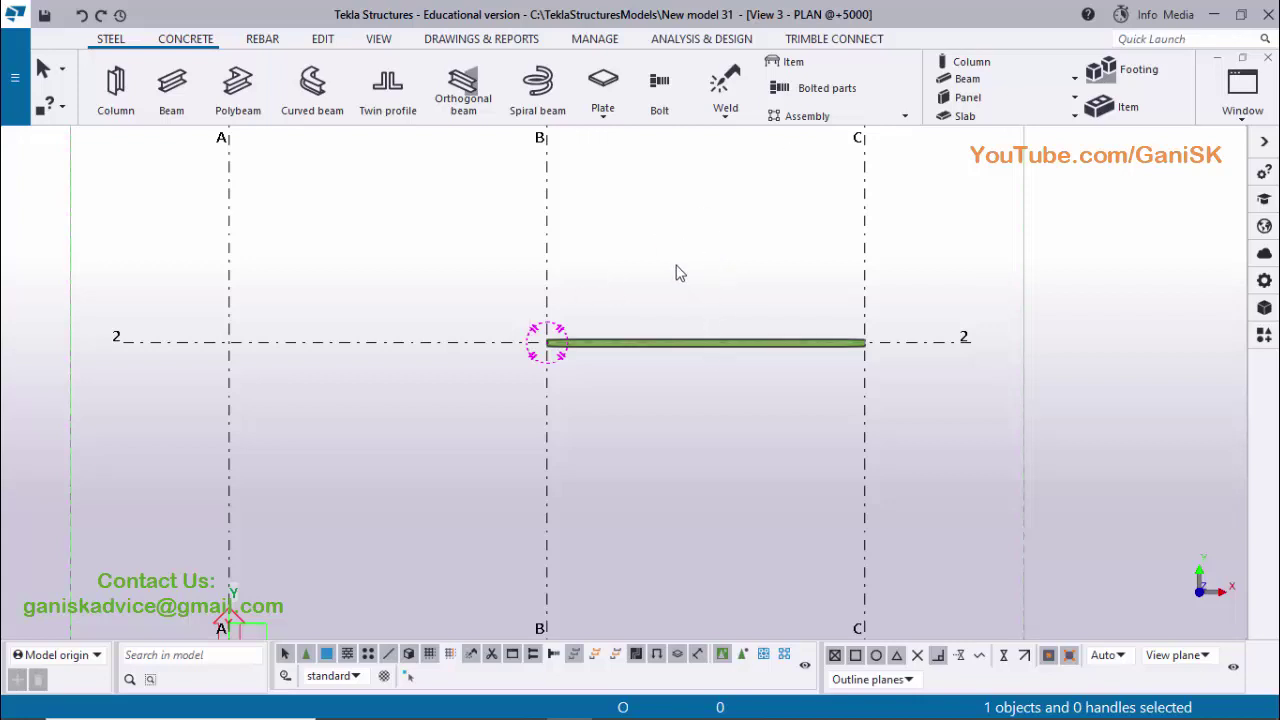
Start a Rotate Copy special of the grid-2 beam with the previous settings cleared.
{"action": "left_click", "coordinate": [760, 355]}
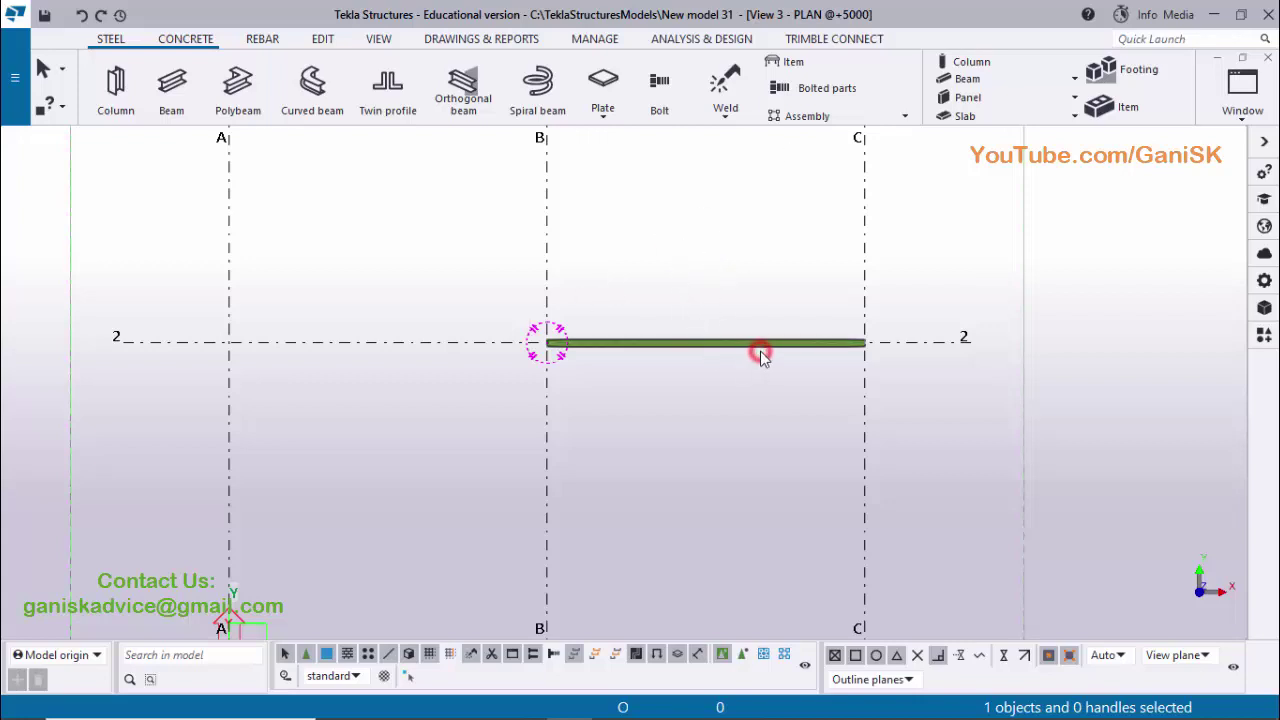
{"action": "right_click", "coordinate": [760, 351]}
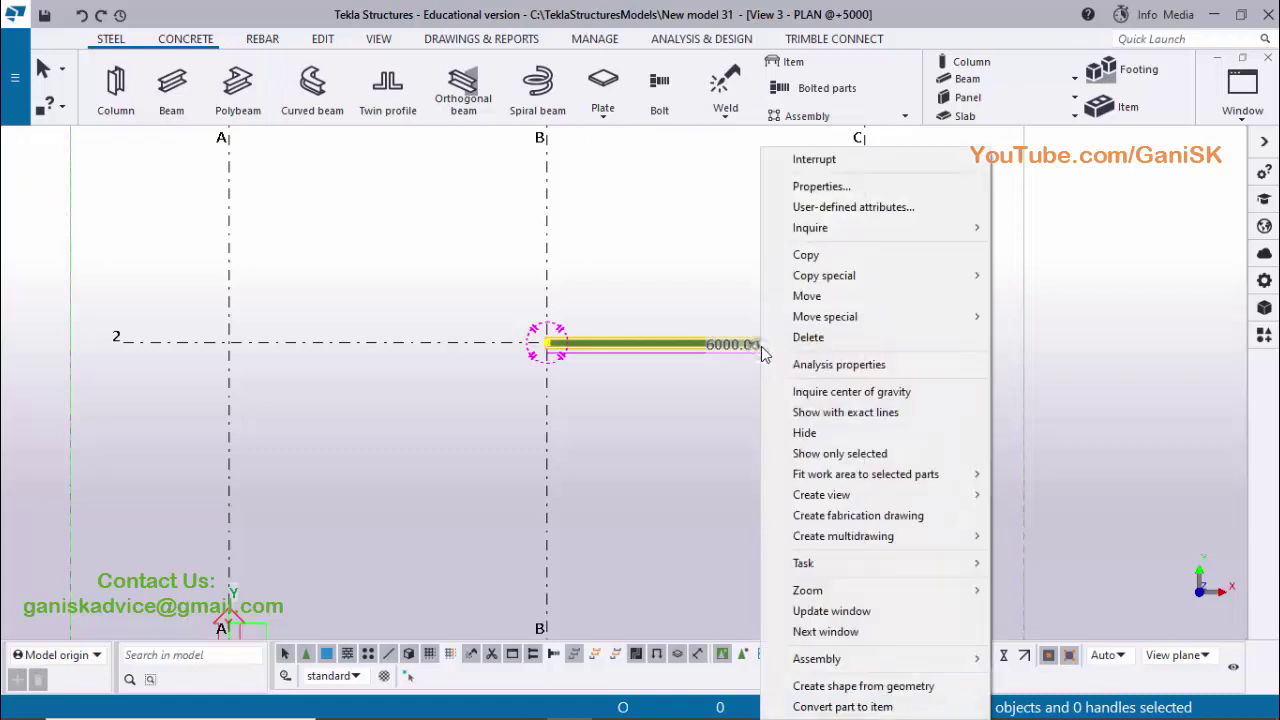
{"action": "left_click", "coordinate": [889, 274]}
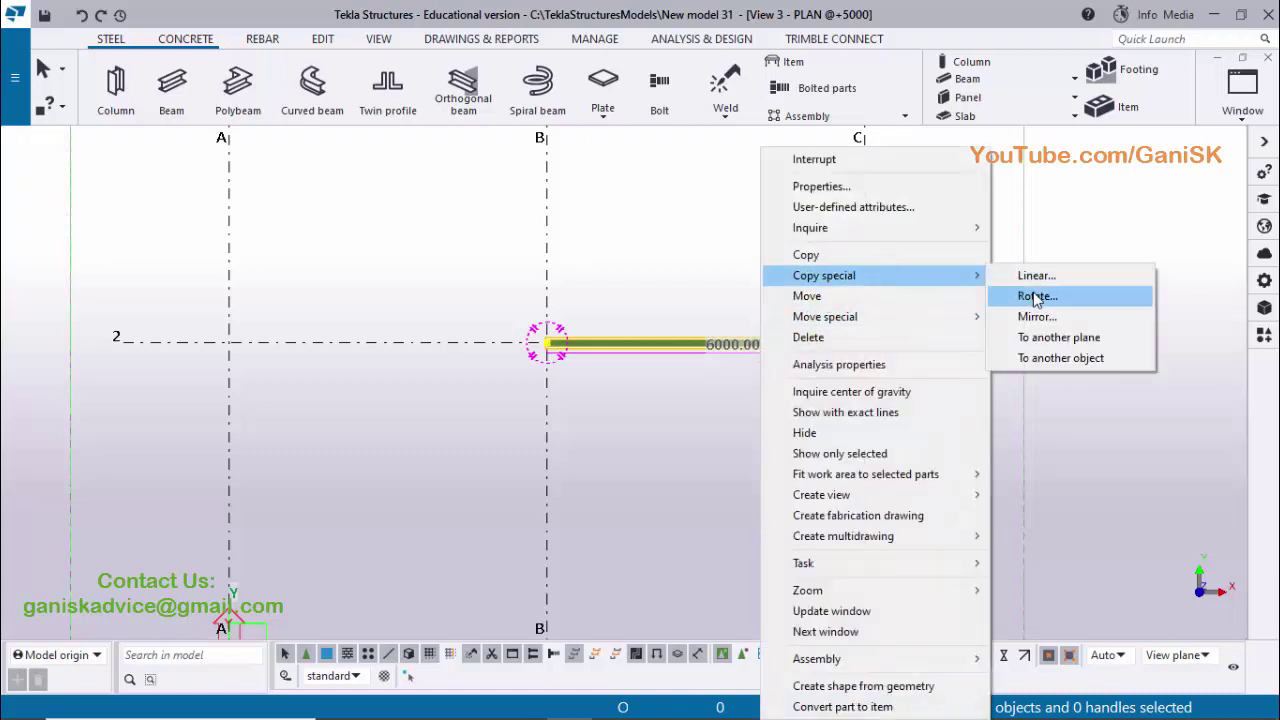
{"action": "left_click", "coordinate": [1036, 297]}
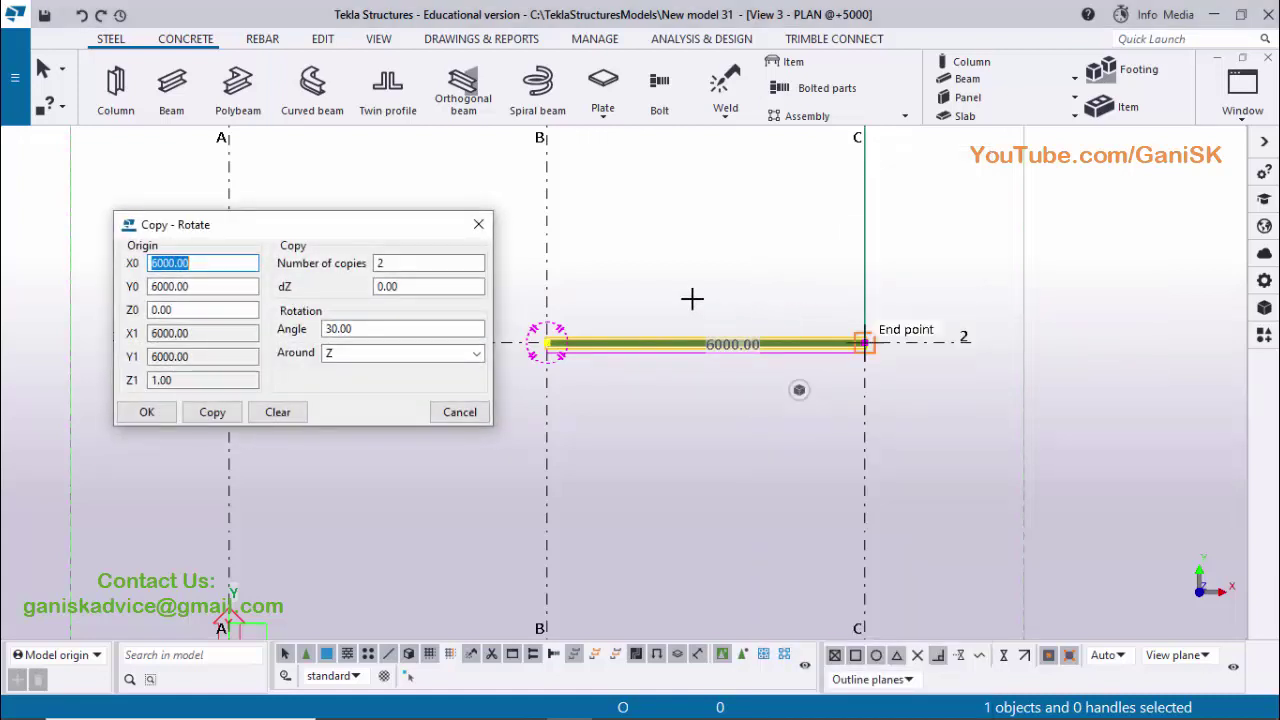
{"action": "middle_click_drag", "start_coordinate": [709, 289], "coordinate": [812, 289]}
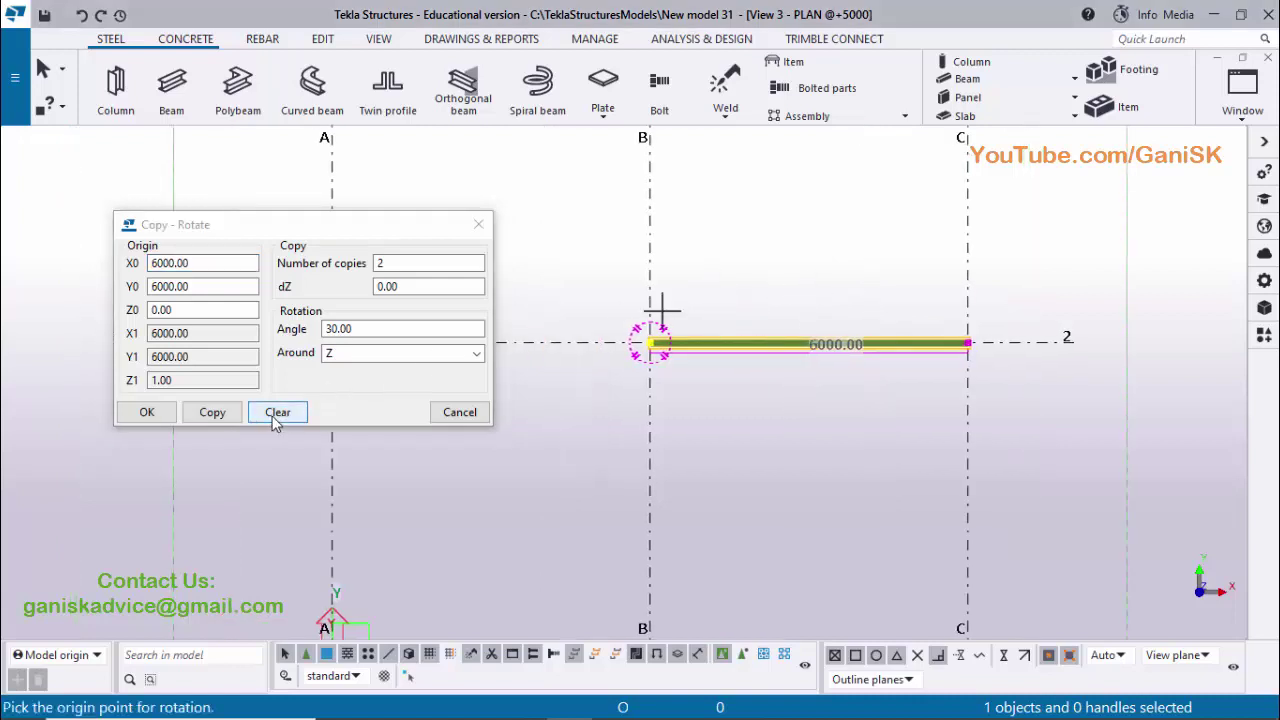
{"action": "left_click", "coordinate": [277, 414]}
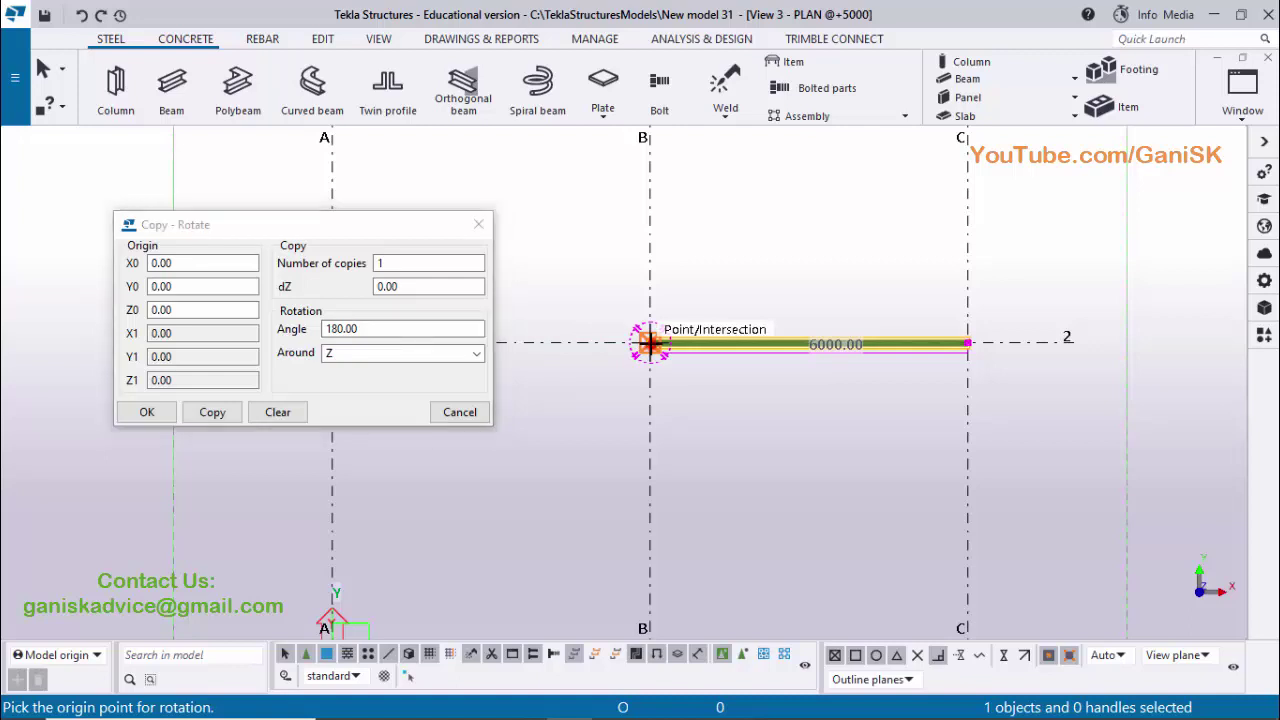
Copy the beam once, rotated 45° about the B/2 intersection.
{"action": "left_click", "coordinate": [649, 342]}
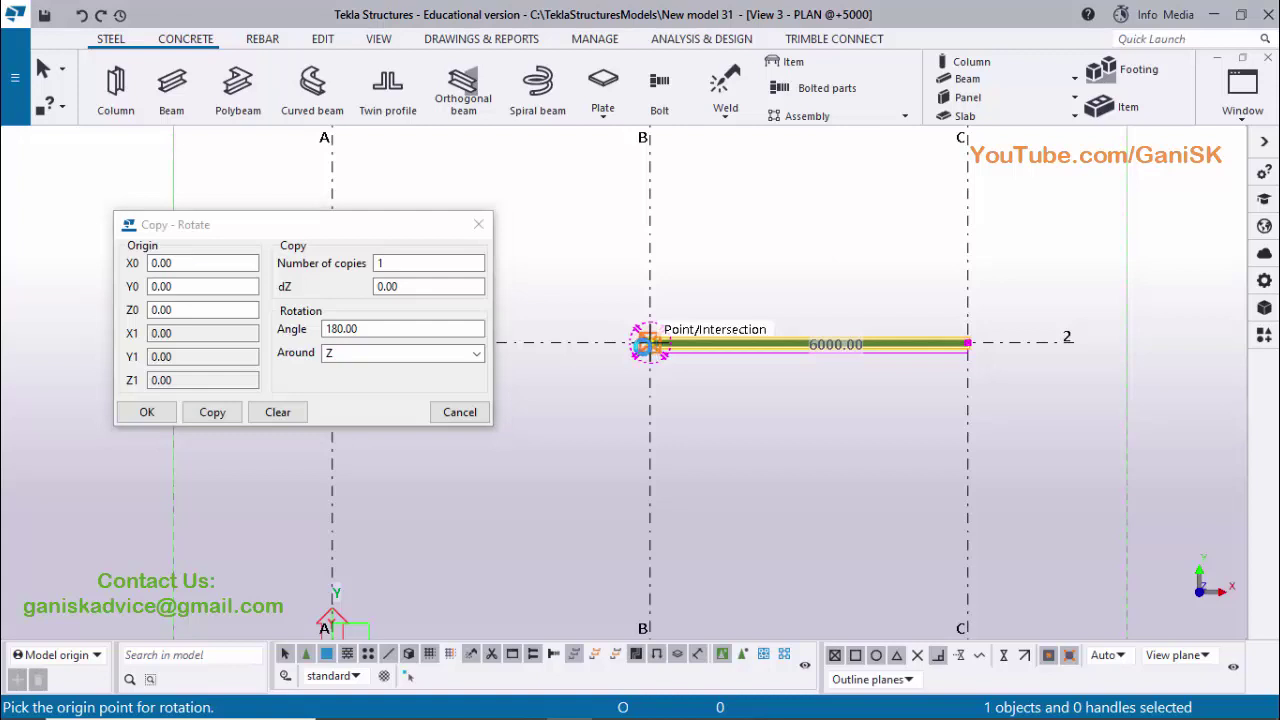
{"action": "left_click", "coordinate": [645, 343]}
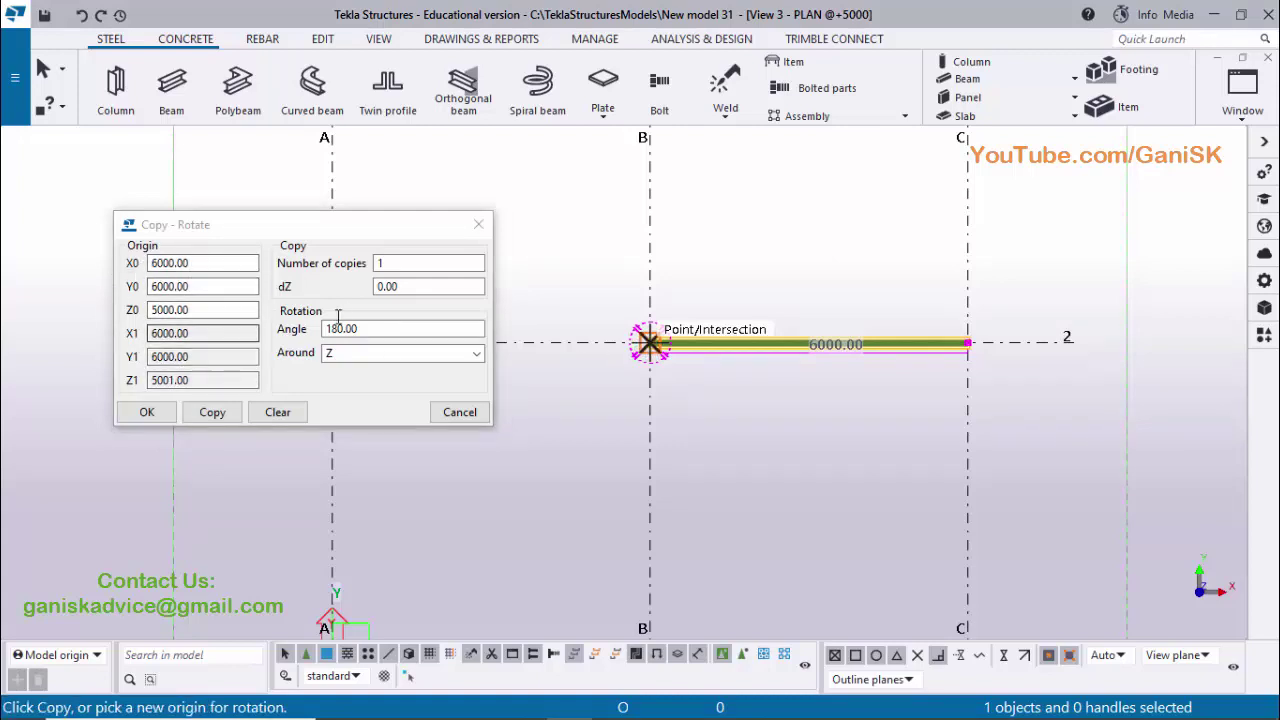
{"action": "left_click", "coordinate": [391, 262]}
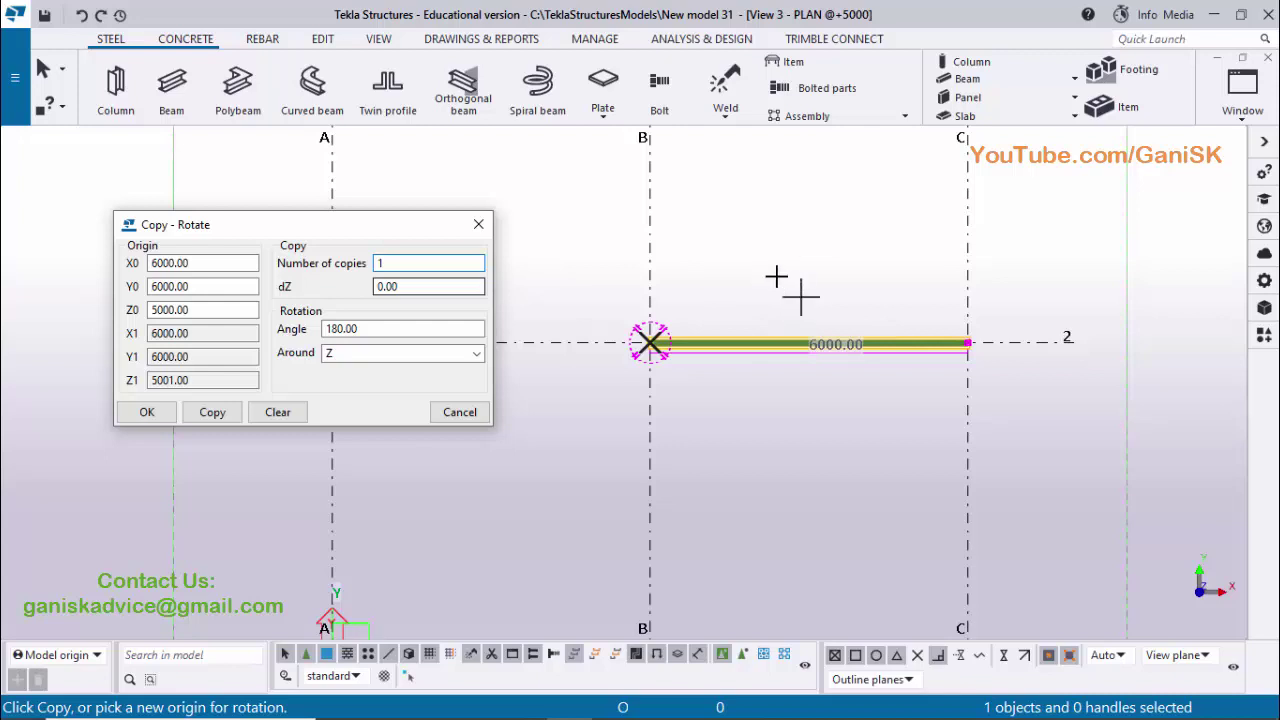
{"action": "double_click", "coordinate": [365, 328]}
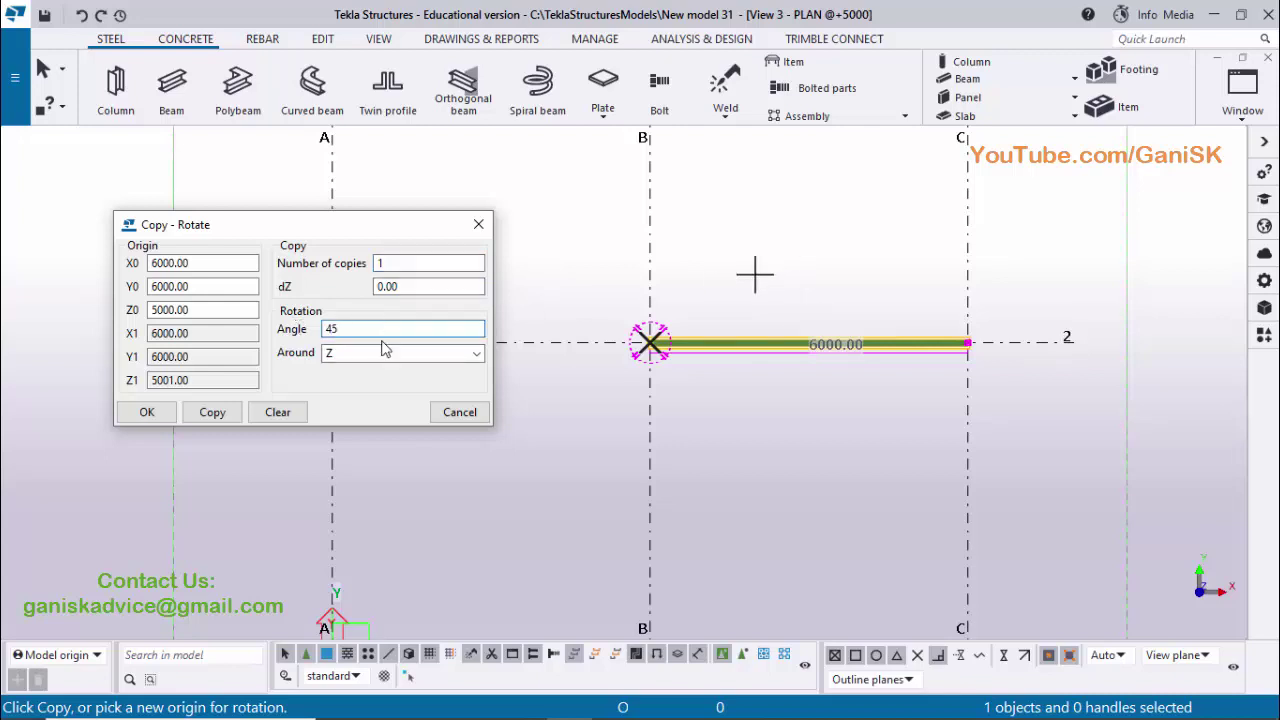
{"action": "type", "text": "45"}
{"action": "left_click", "coordinate": [210, 411]}
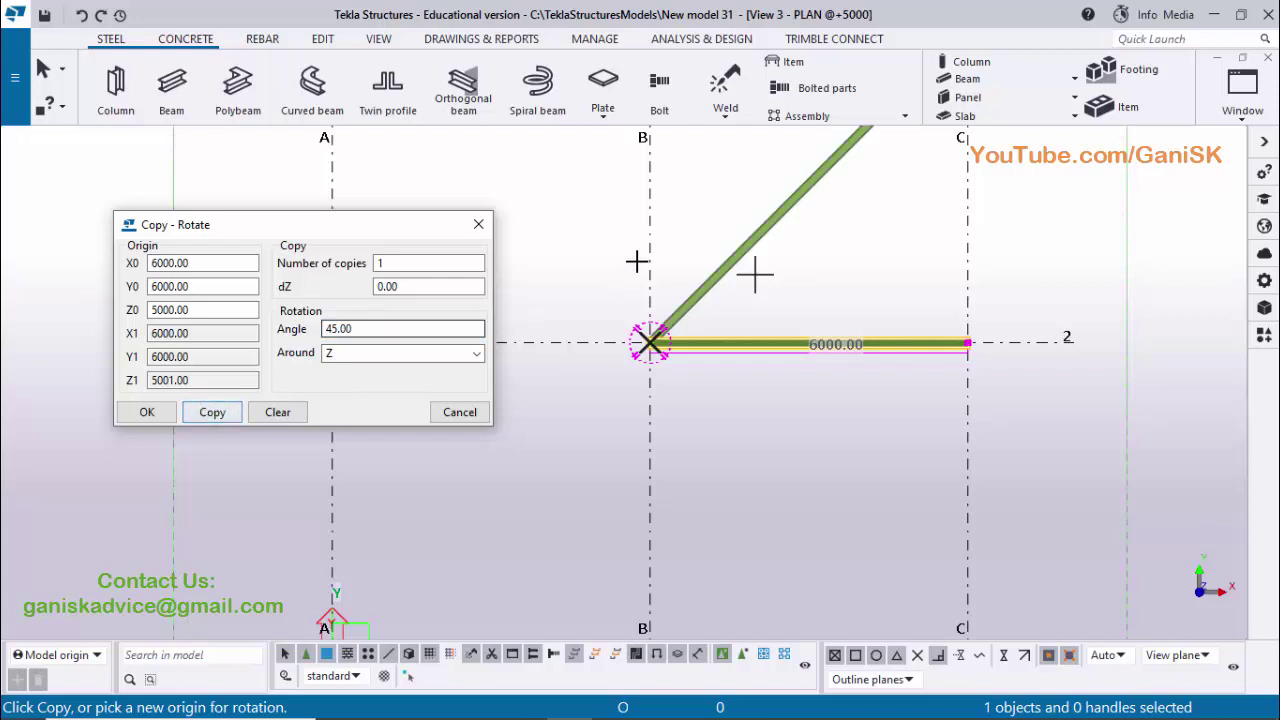
Close the rotate dialog, interrupt the command and bring up the redraw menu.
{"action": "left_click", "coordinate": [147, 412]}
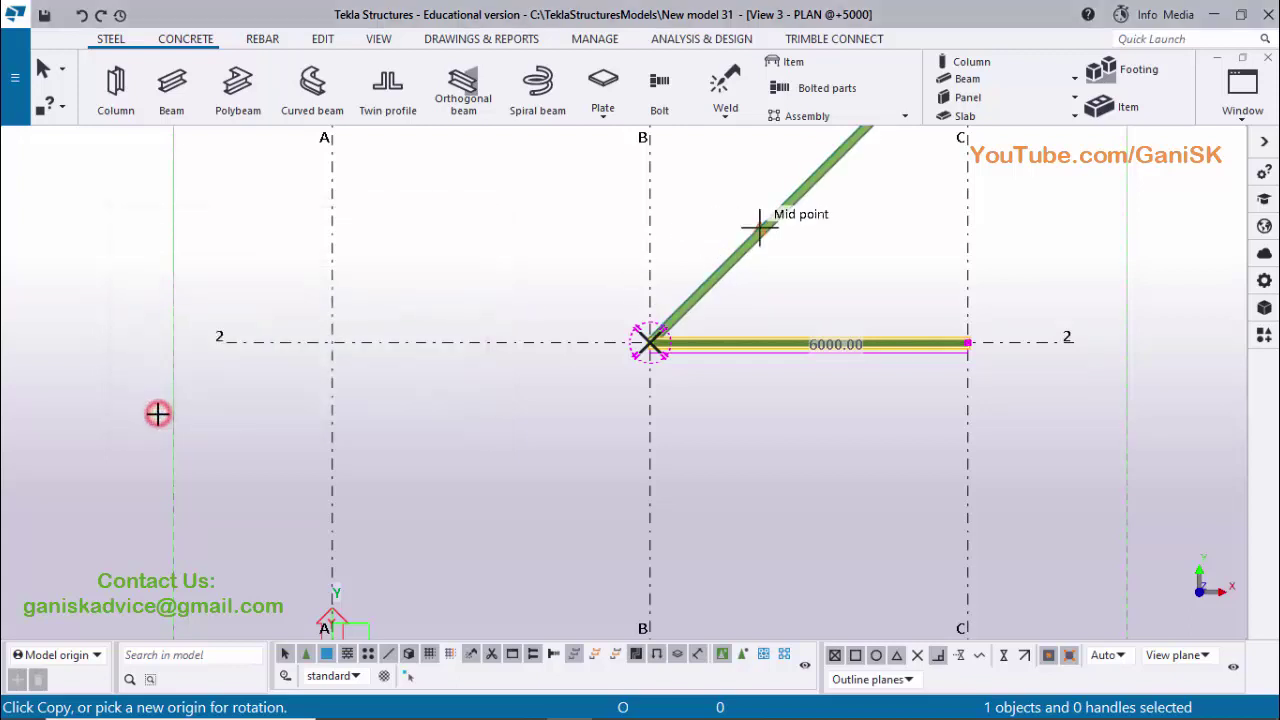
{"action": "right_click", "coordinate": [254, 198]}
{"action": "left_click", "coordinate": [286, 208]}
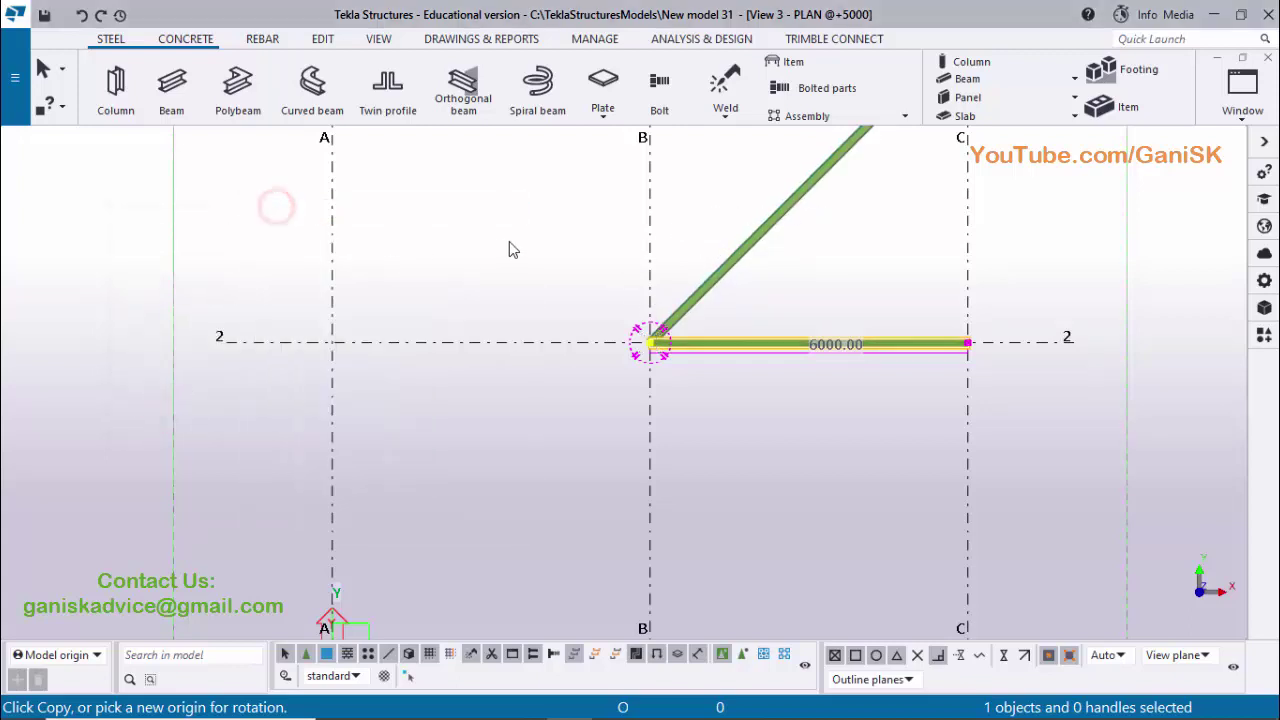
{"action": "left_click", "coordinate": [509, 241]}
{"action": "right_click", "coordinate": [489, 199]}
Redraw and pan the plan to centre both beams meeting at B/2.
{"action": "left_click", "coordinate": [550, 302]}
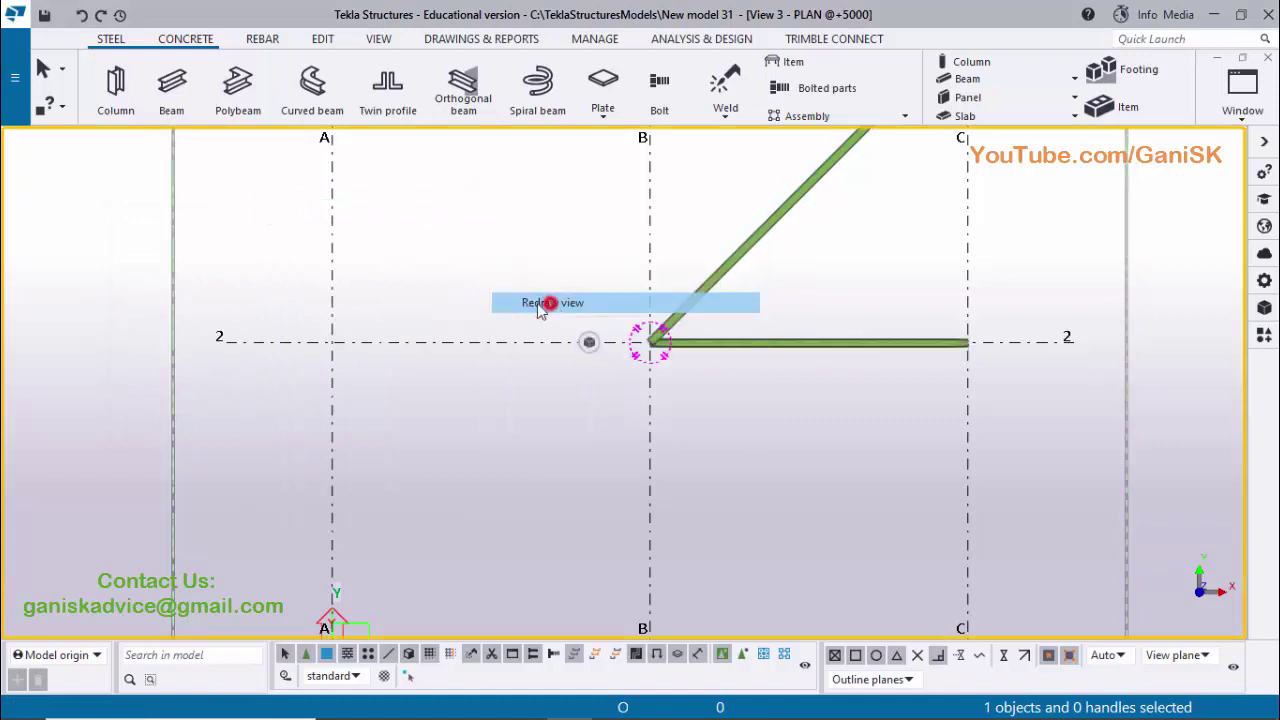
{"action": "middle_click_drag", "start_coordinate": [827, 329], "coordinate": [566, 391]}
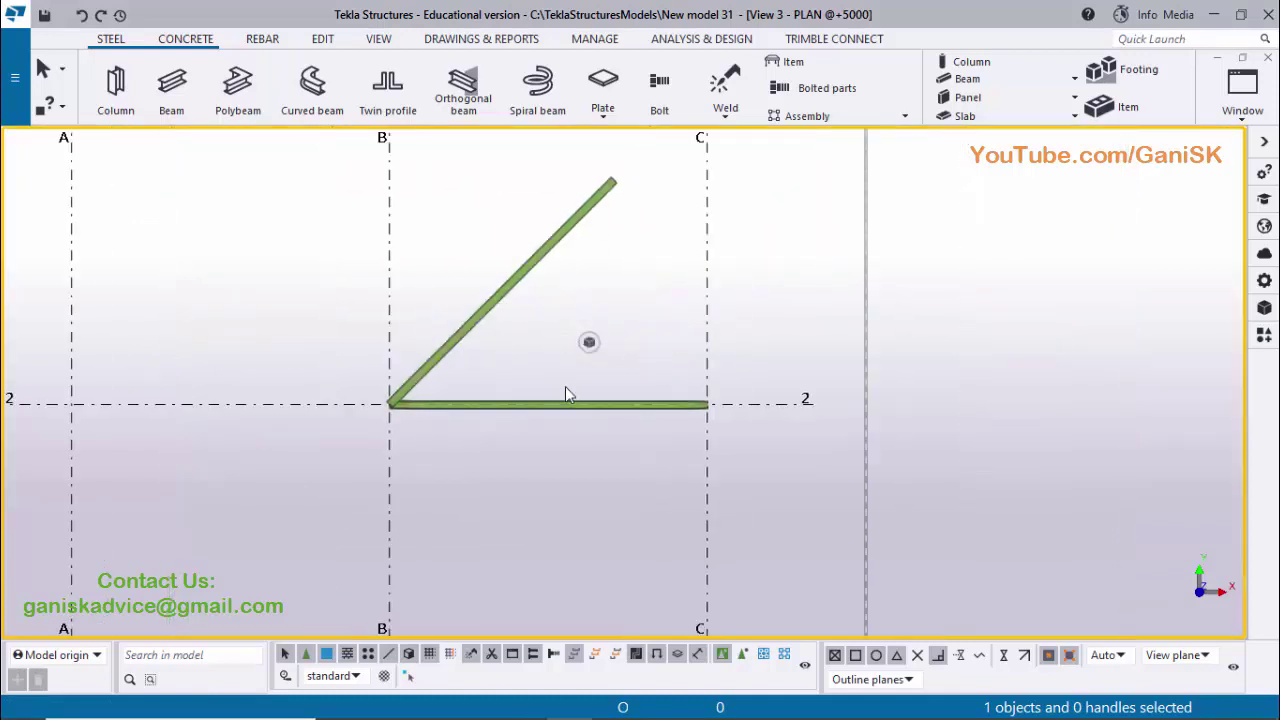
{"action": "left_click", "coordinate": [515, 290]}
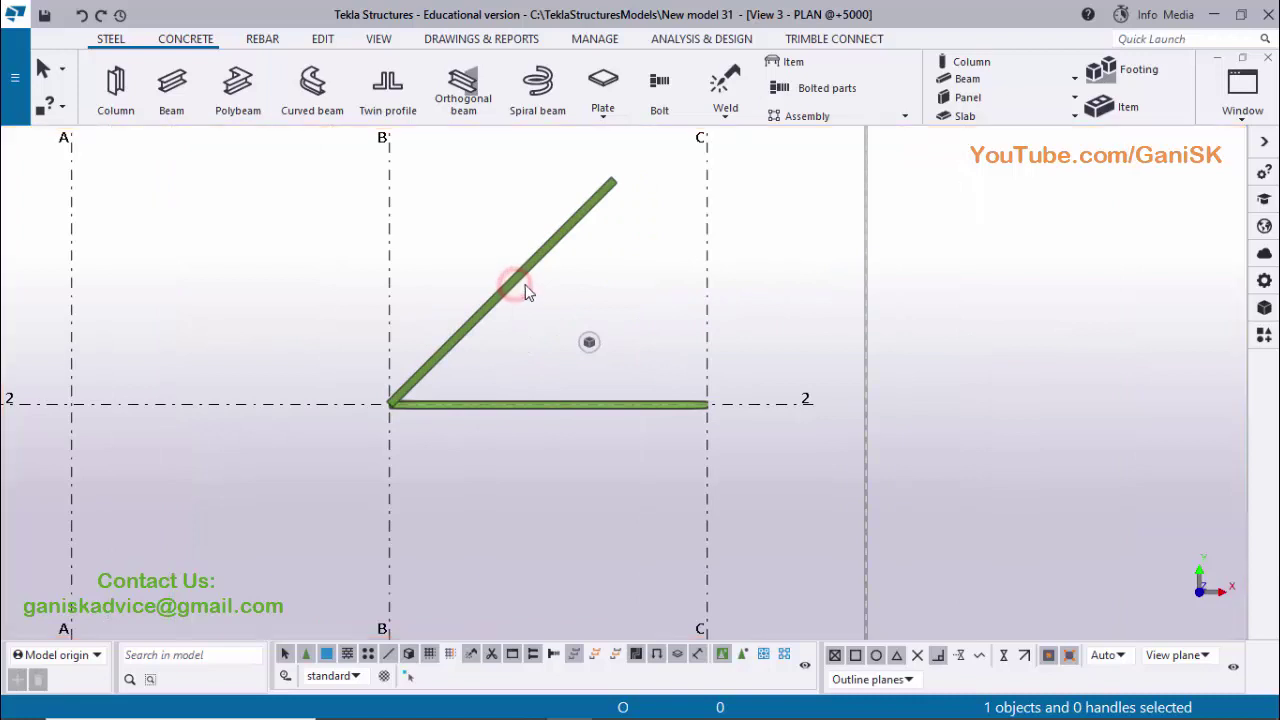
{"action": "left_click", "coordinate": [625, 278]}
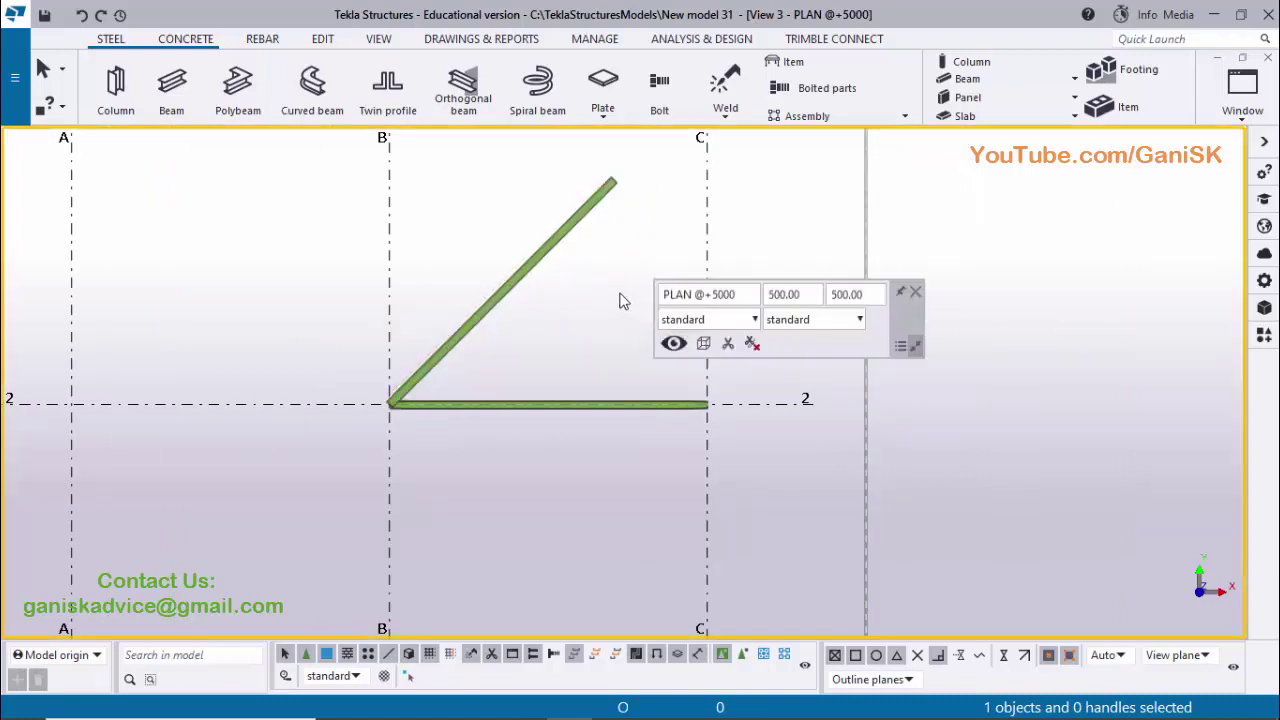
{"action": "left_click", "coordinate": [664, 289]}
{"action": "left_click", "coordinate": [328, 40]}
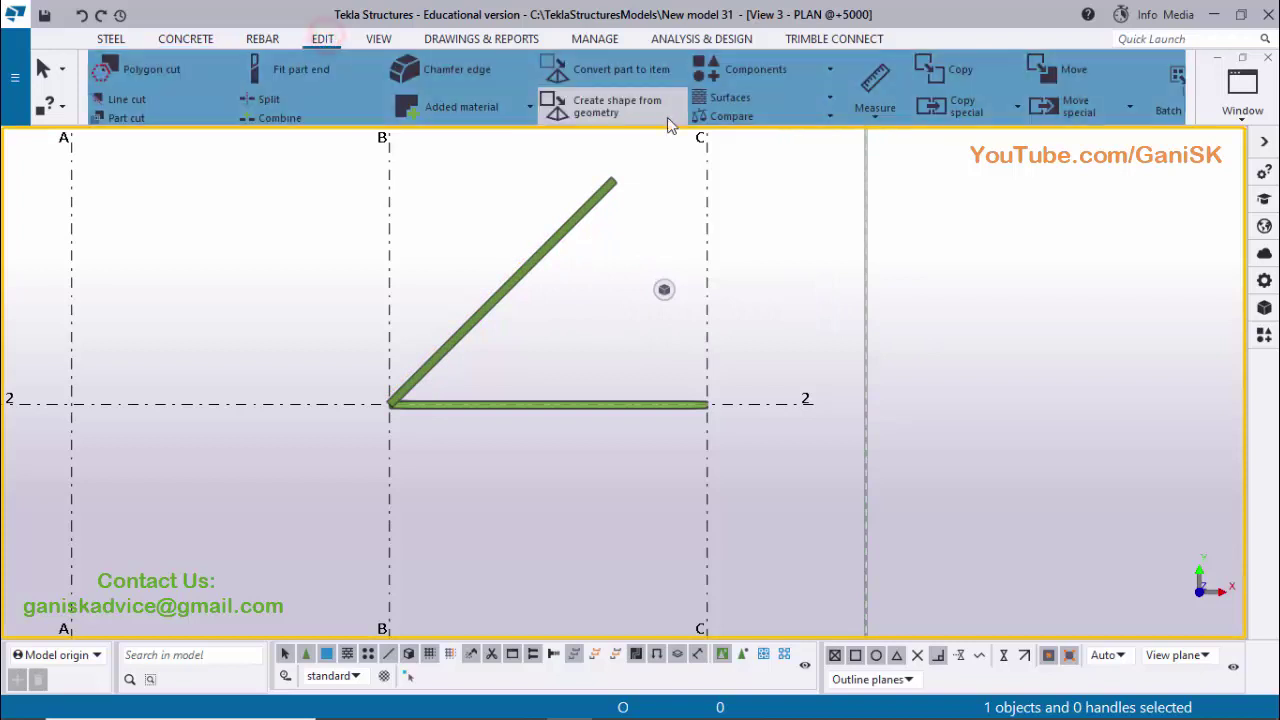
Measure the angle at B/2 between grid line 2 and the diagonal beam's tip.
{"action": "left_click", "coordinate": [875, 110]}
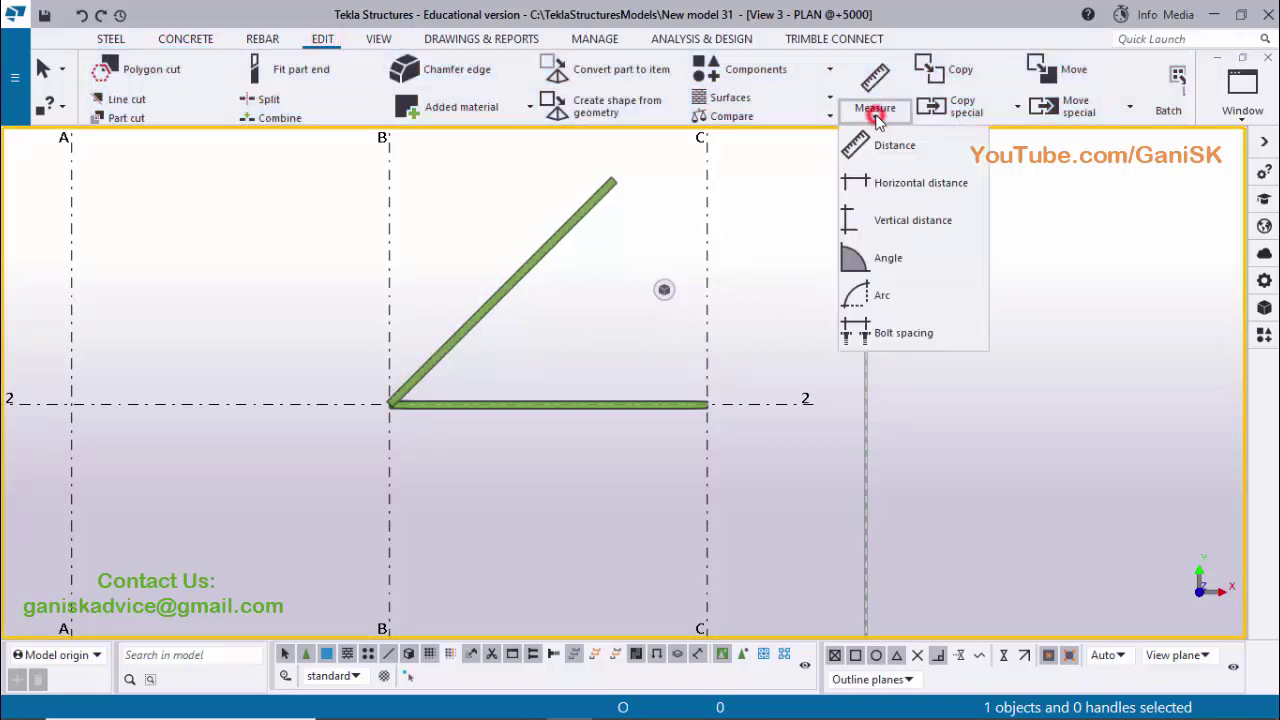
{"action": "left_click", "coordinate": [888, 258]}
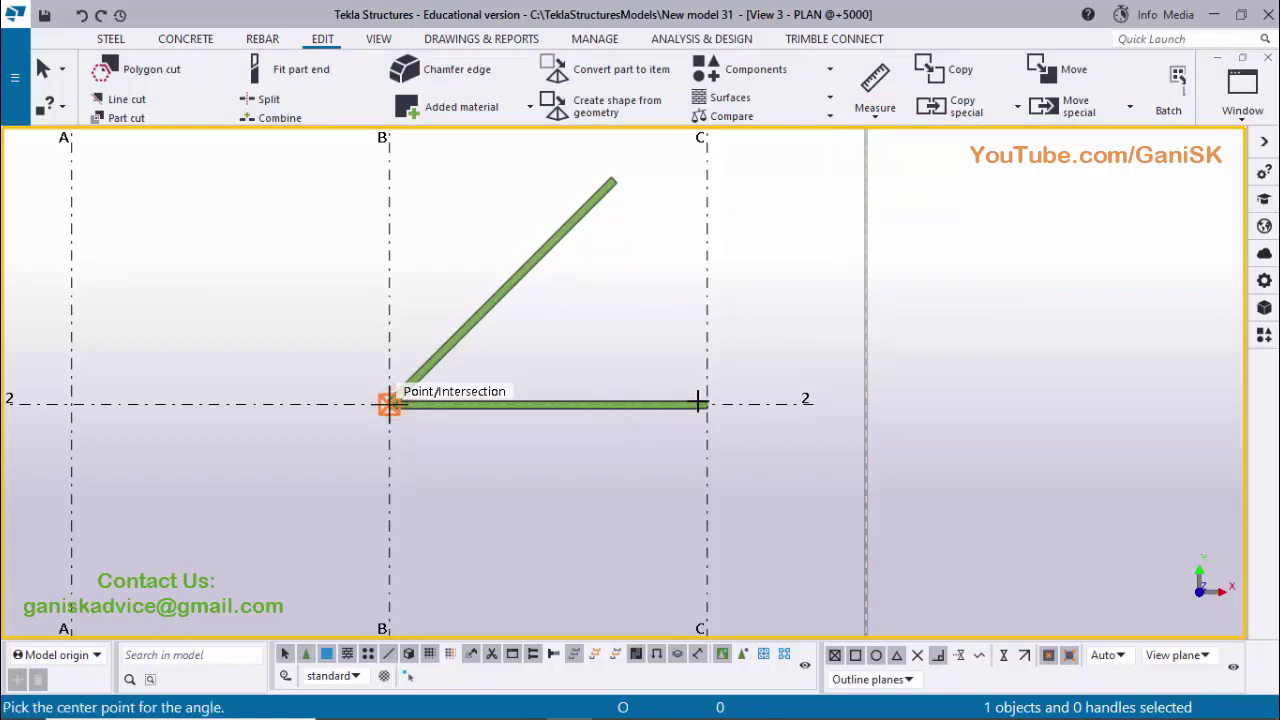
{"action": "left_click", "coordinate": [389, 403]}
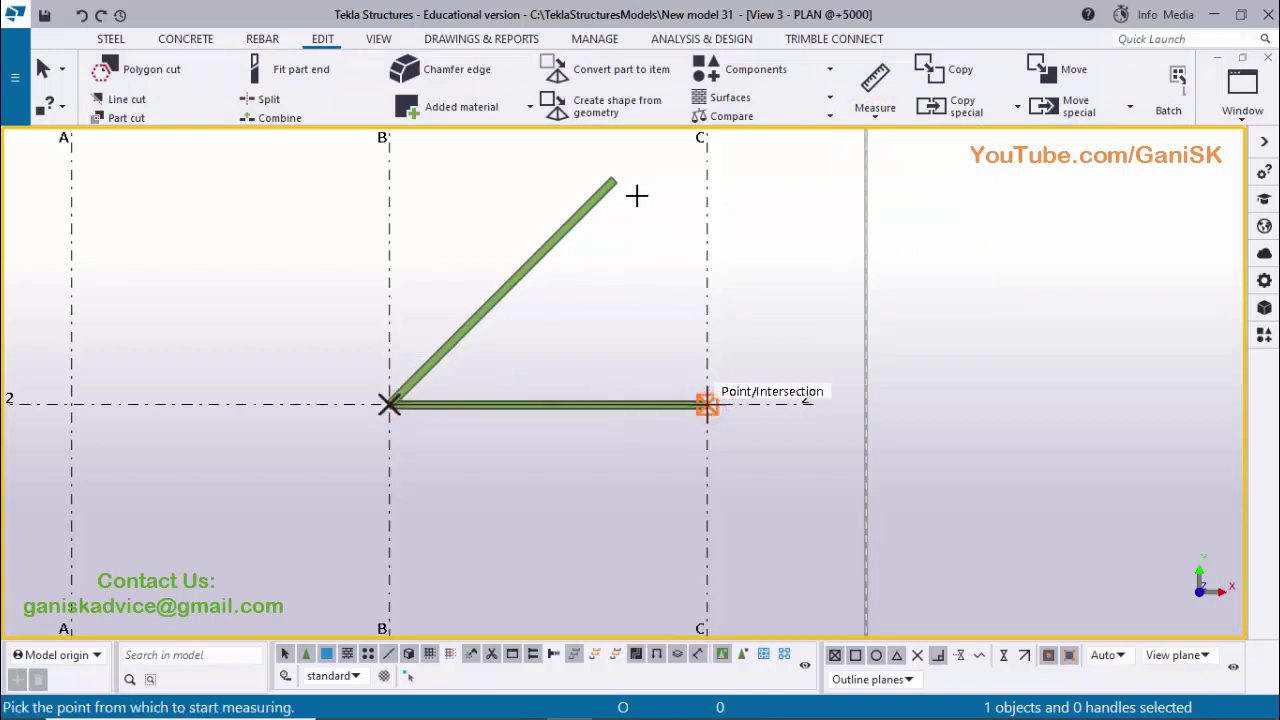
{"action": "left_click", "coordinate": [706, 403]}
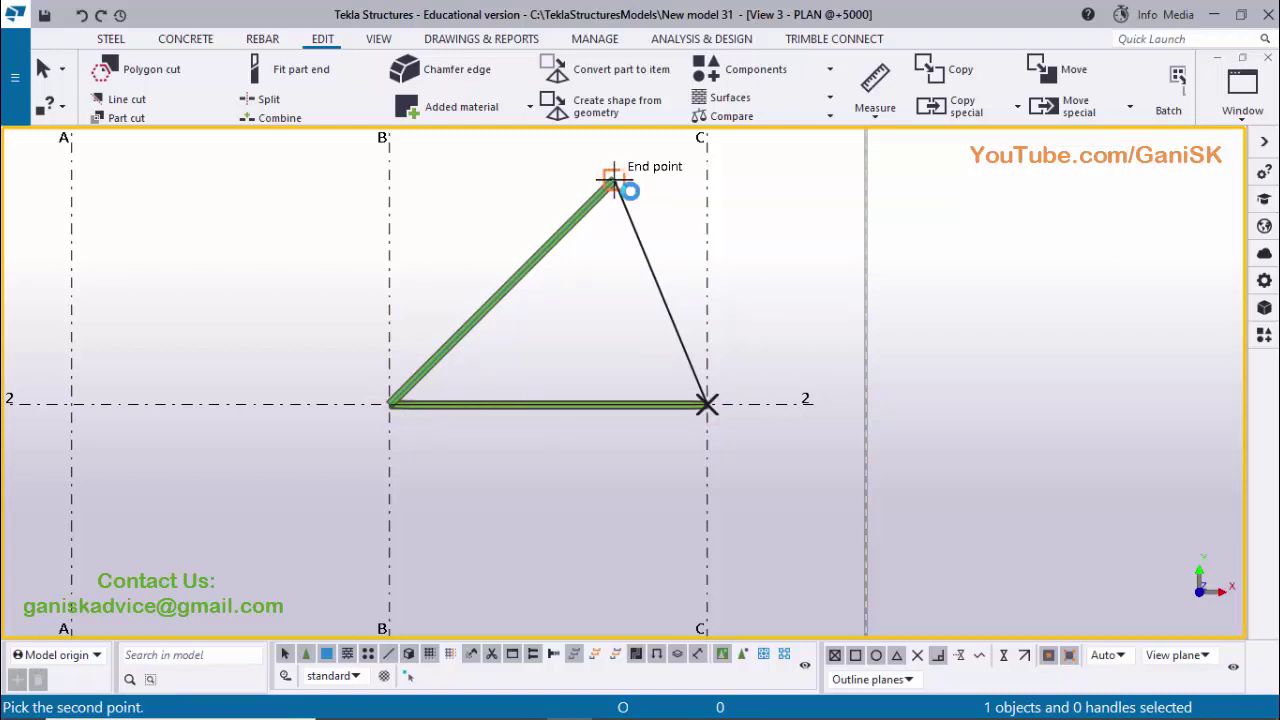
{"action": "left_click", "coordinate": [612, 178]}
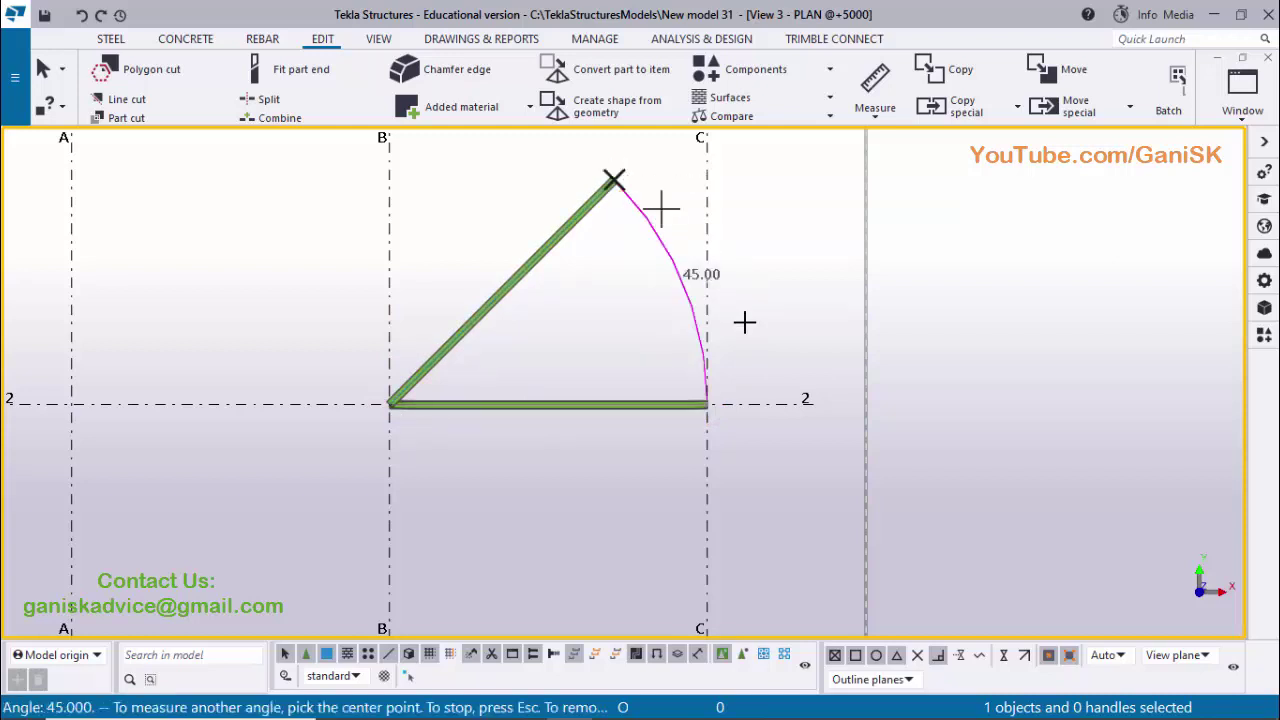
End the angle measurement and delete the diagonal beam.
{"action": "right_click", "coordinate": [778, 206]}
{"action": "left_click", "coordinate": [801, 212]}
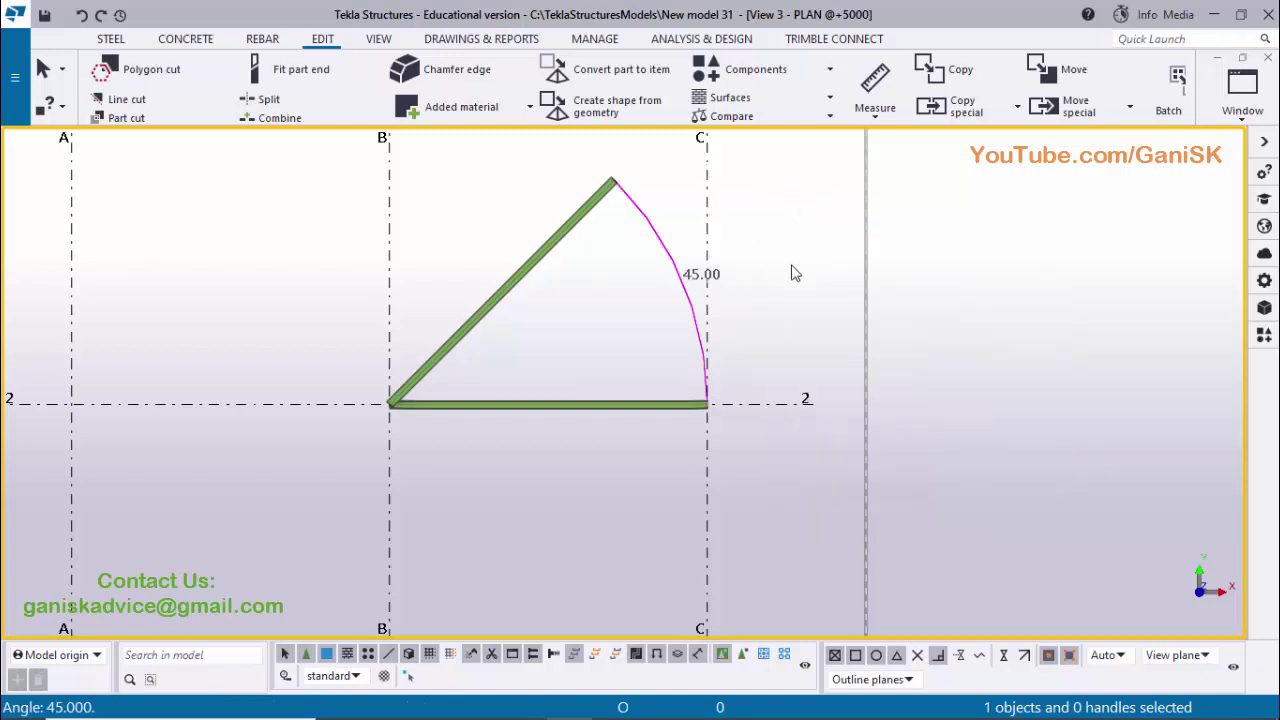
{"action": "key", "text": "Delete"}
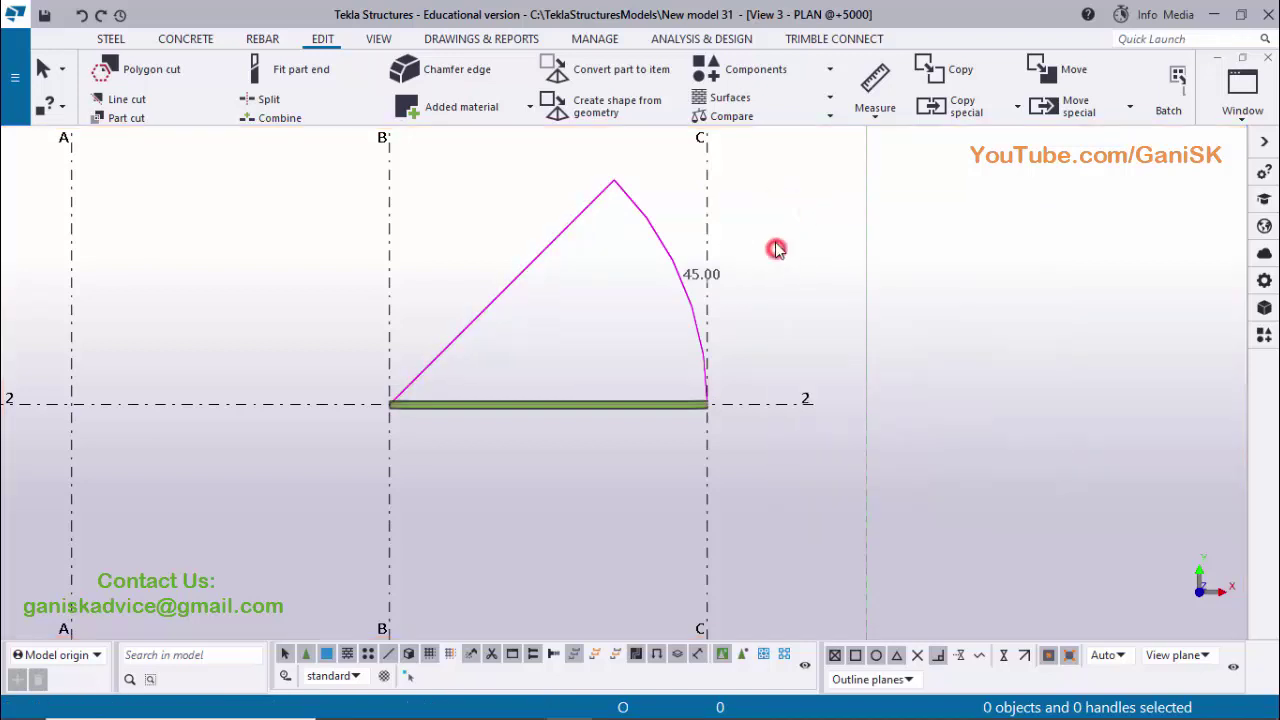
{"action": "right_click", "coordinate": [775, 207]}
Redraw the +5000 plan to clear the 45.00° angle measurement.
{"action": "left_click", "coordinate": [803, 314]}
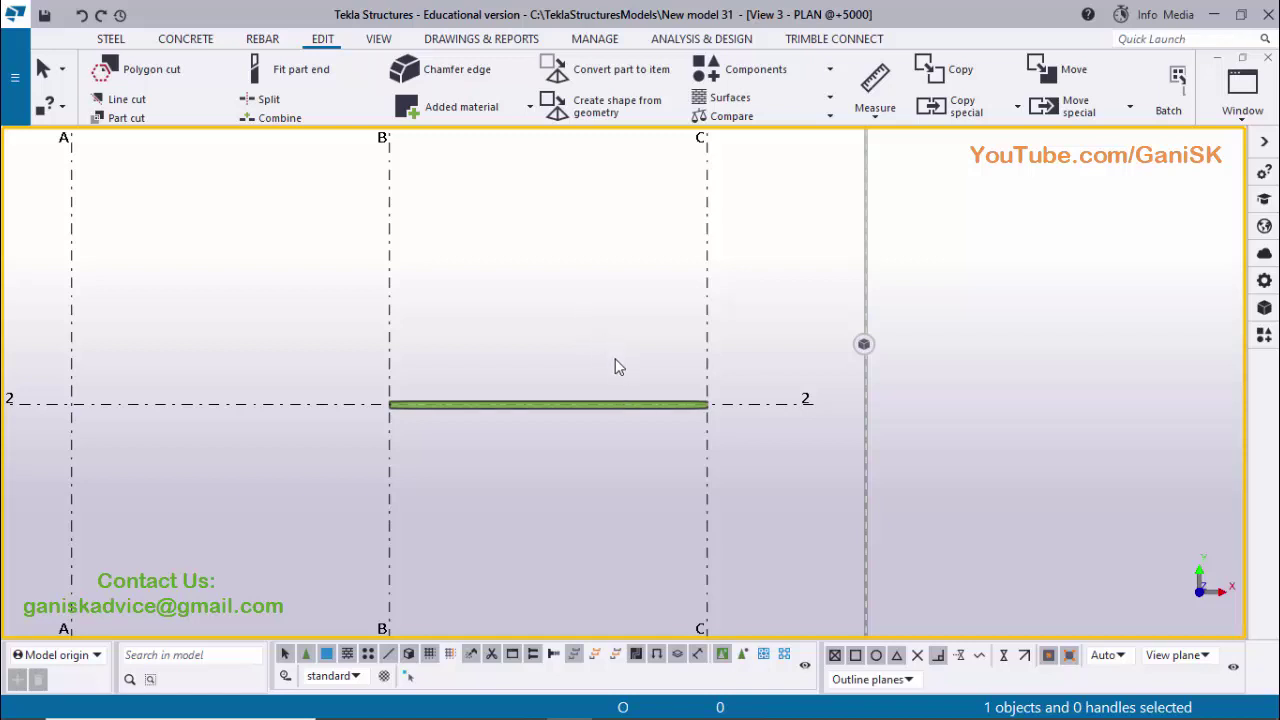
Start a cleared rotate-copy of the grid-line 2 beam with B/2 as the rotation centre.
{"action": "right_click", "coordinate": [670, 410]}
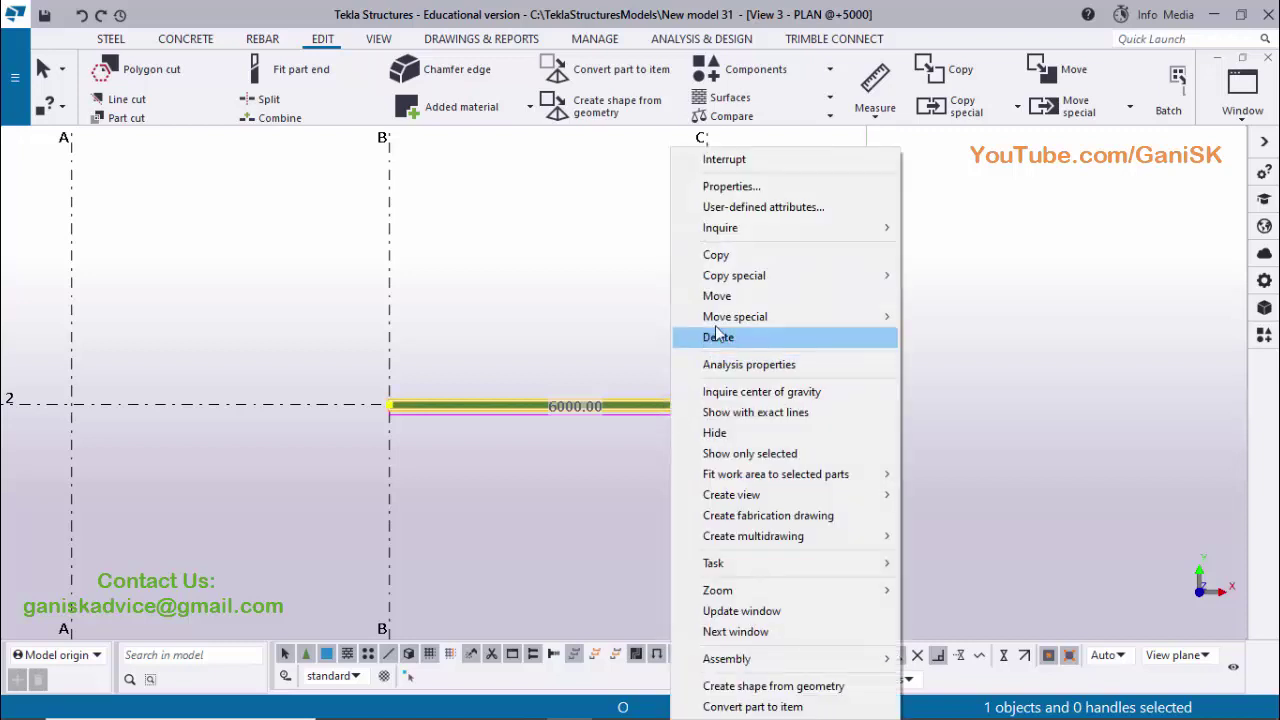
{"action": "mouse_move", "coordinate": [794, 277]}
{"action": "left_click", "coordinate": [958, 298]}
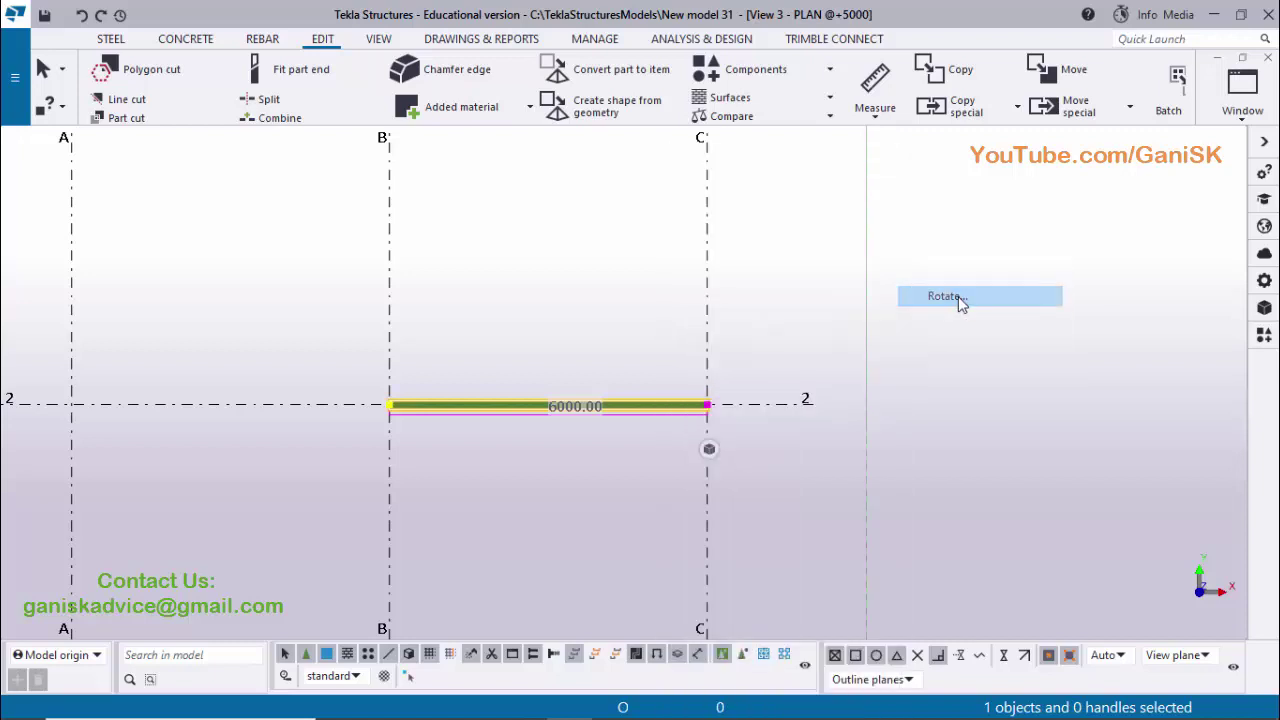
{"action": "left_click", "coordinate": [280, 412]}
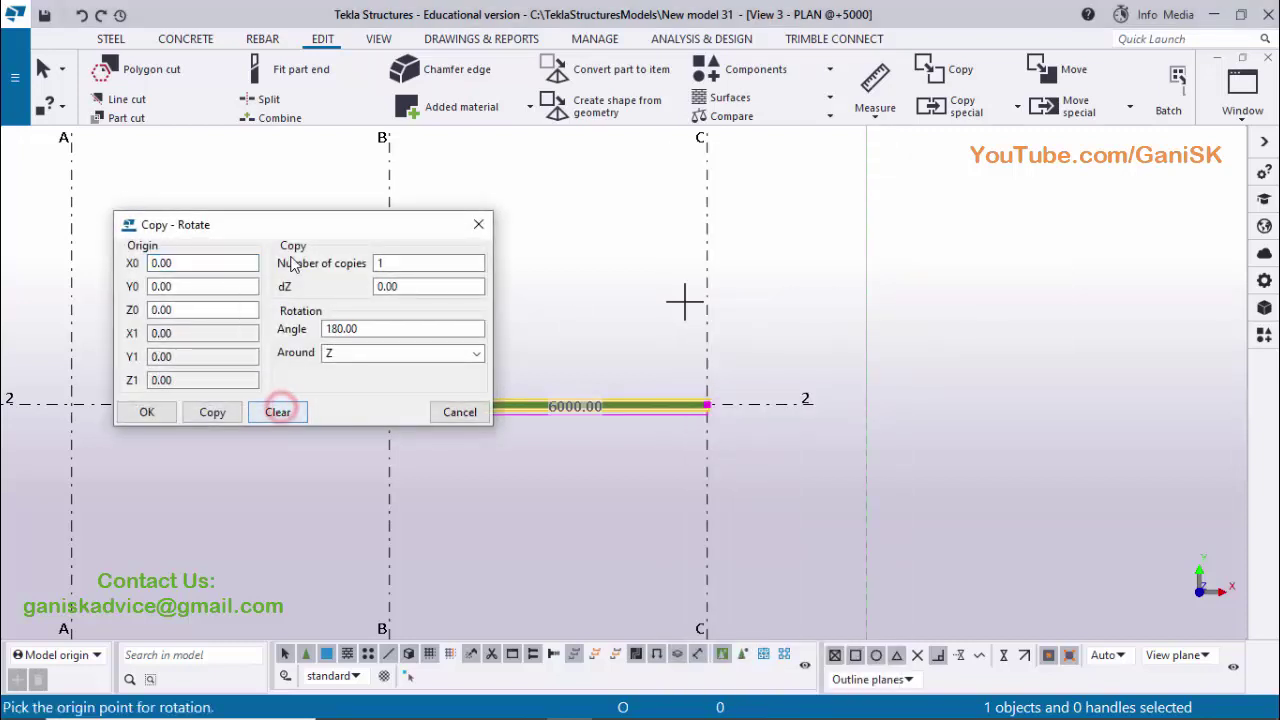
{"action": "left_click_drag", "start_coordinate": [309, 226], "coordinate": [247, 150]}
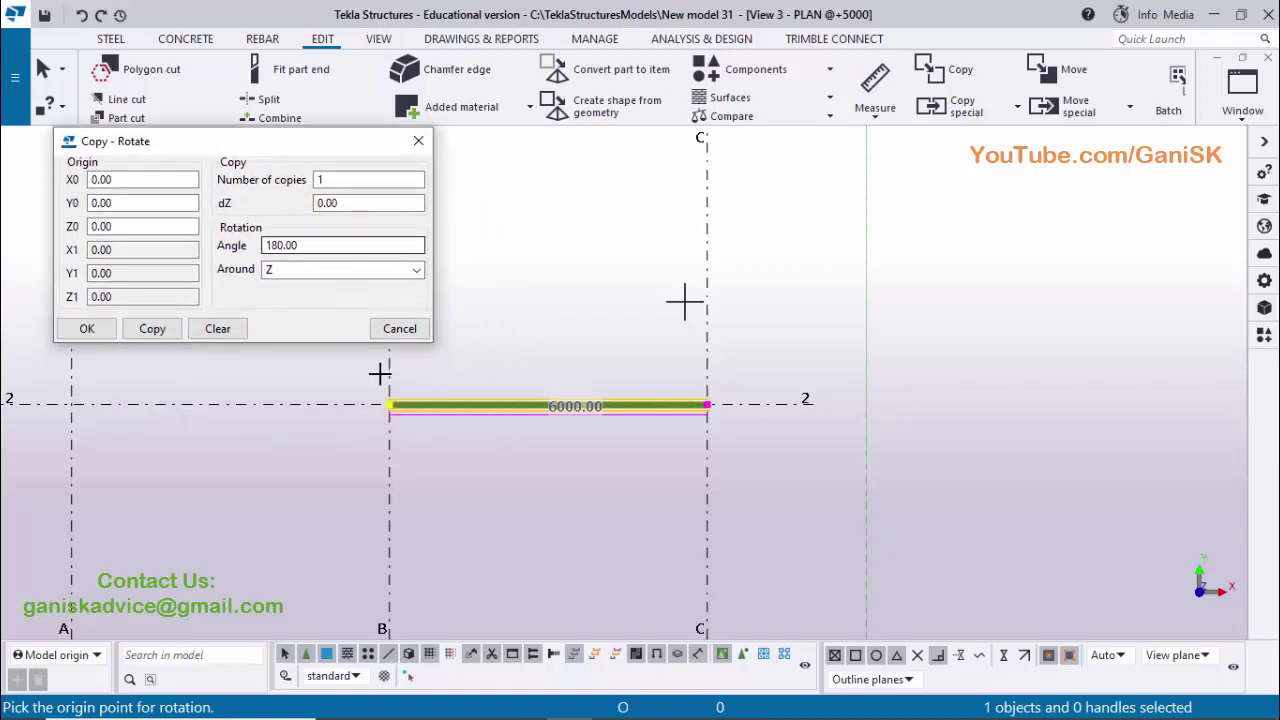
{"action": "left_click", "coordinate": [388, 405]}
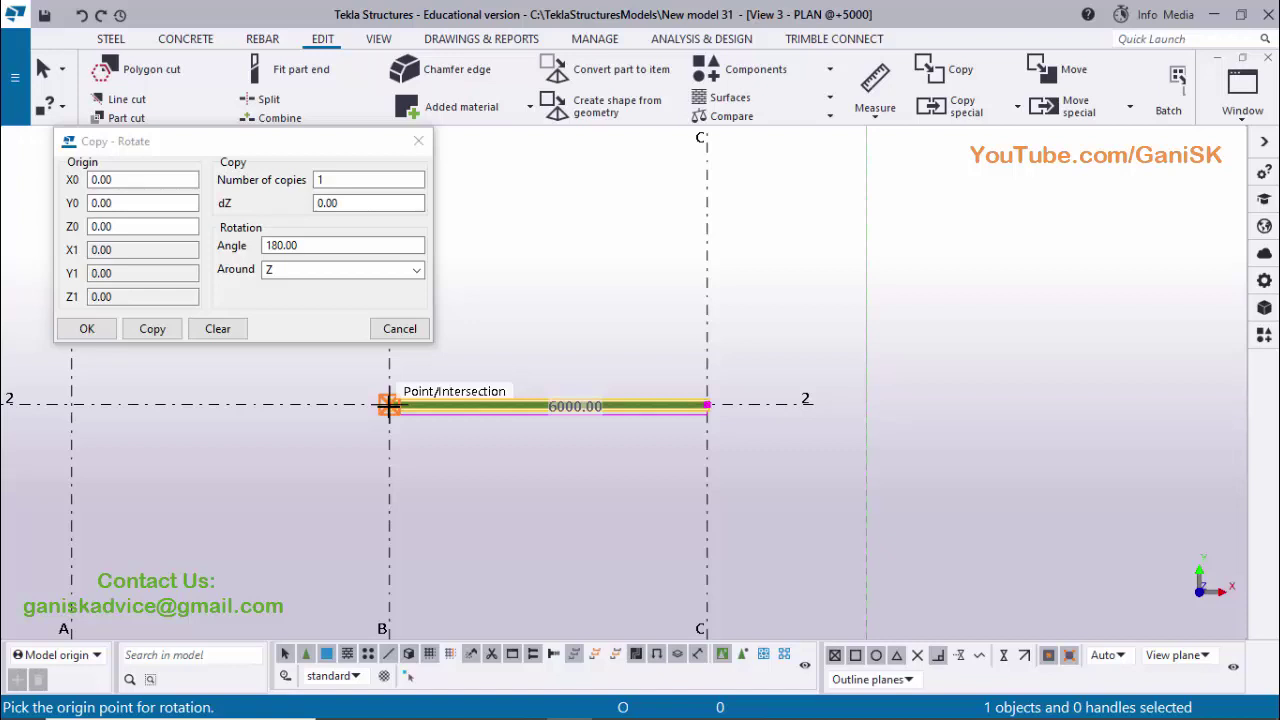
{"action": "left_click", "coordinate": [383, 405]}
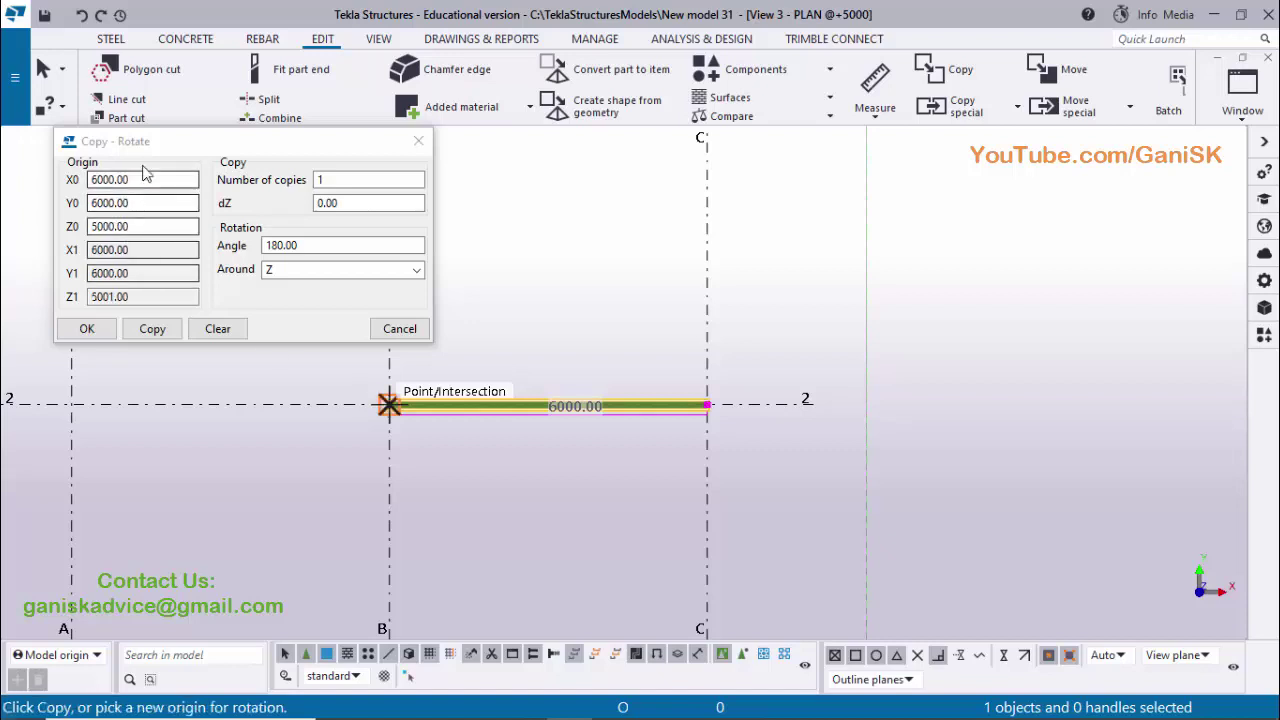
Create 2 copies at a 30° angle step, then end the command and clear the selection.
{"action": "double_click", "coordinate": [324, 179]}
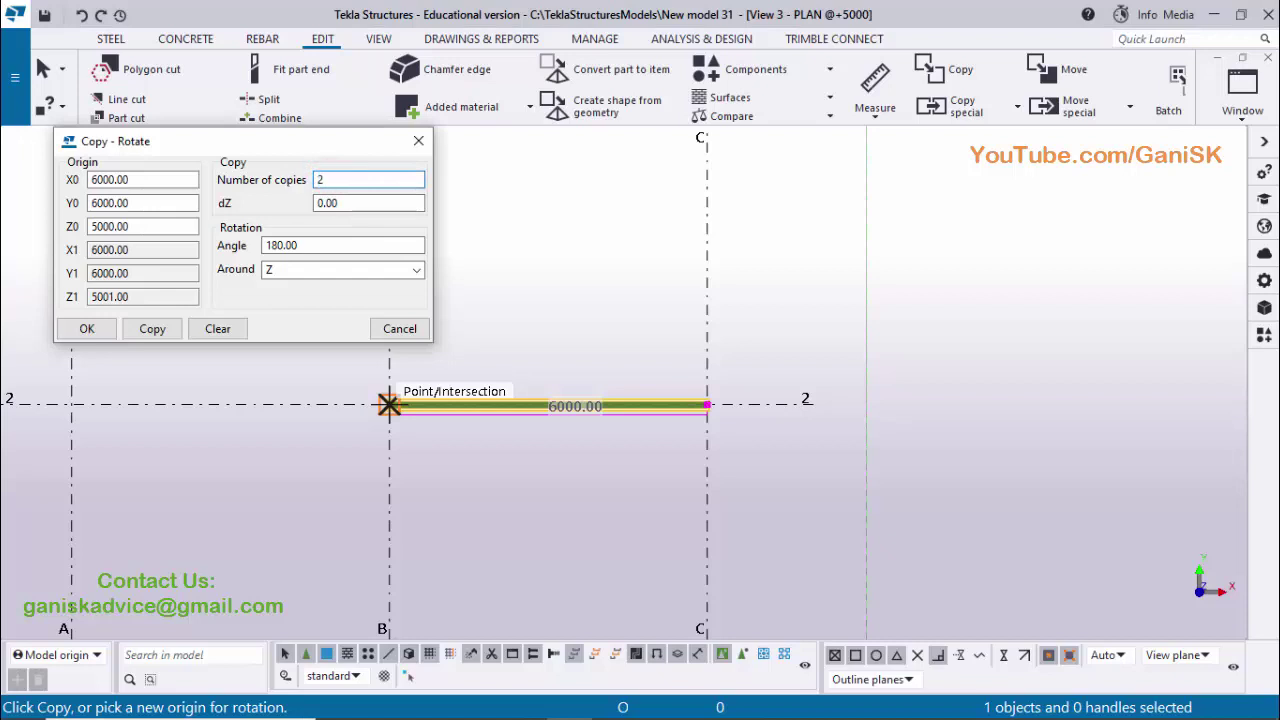
{"action": "type", "text": "2"}
{"action": "double_click", "coordinate": [325, 245]}
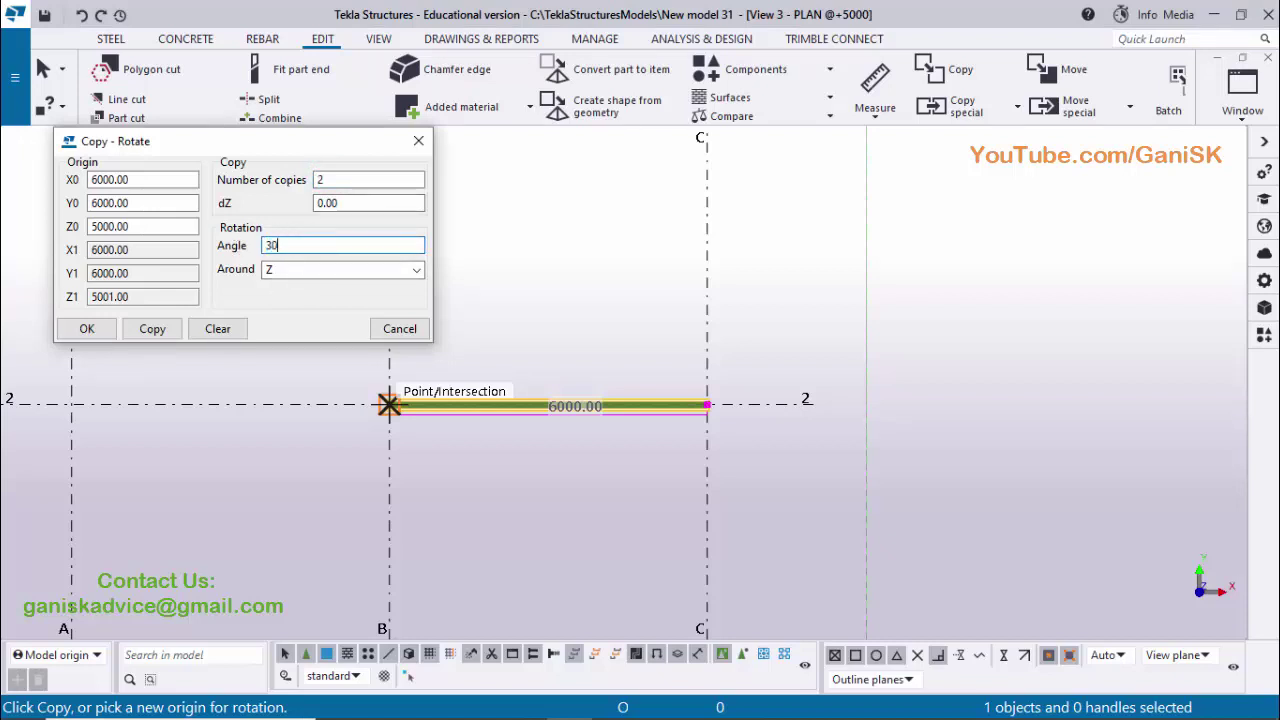
{"action": "type", "text": "30"}
{"action": "left_click", "coordinate": [150, 330]}
{"action": "left_click", "coordinate": [87, 328]}
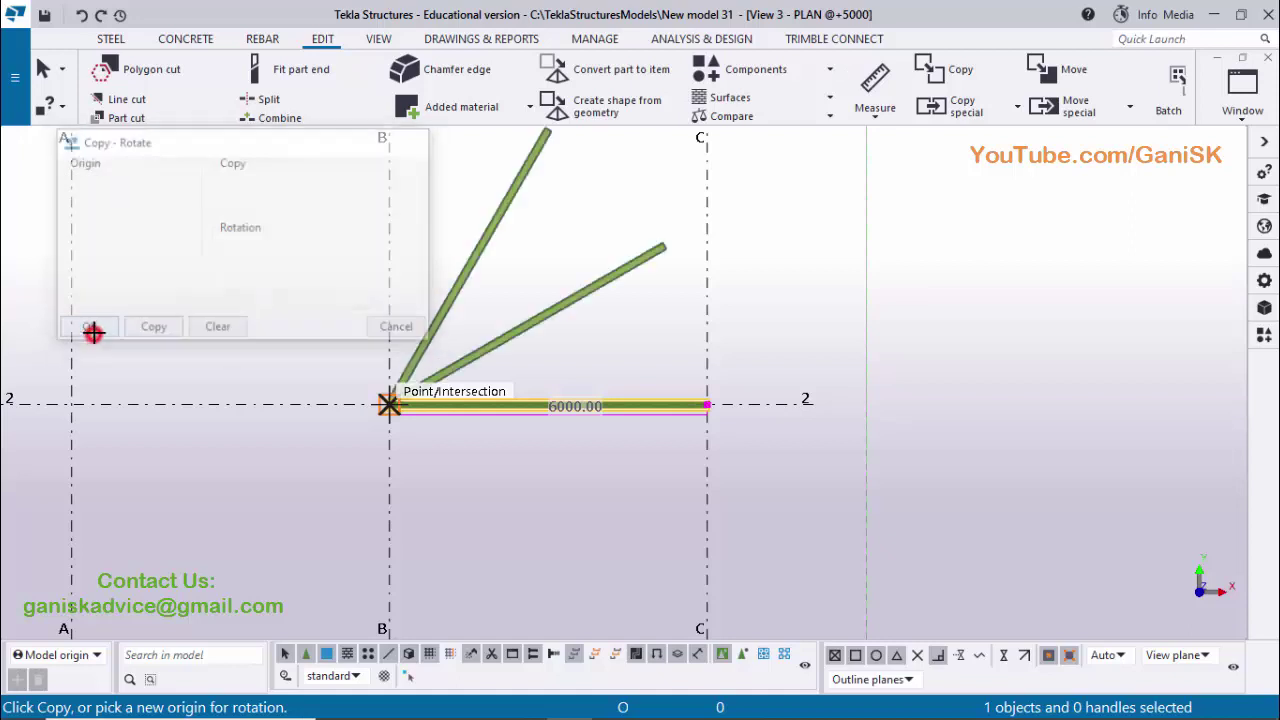
{"action": "right_click", "coordinate": [309, 287]}
{"action": "left_click", "coordinate": [323, 298]}
{"action": "left_click", "coordinate": [811, 260]}
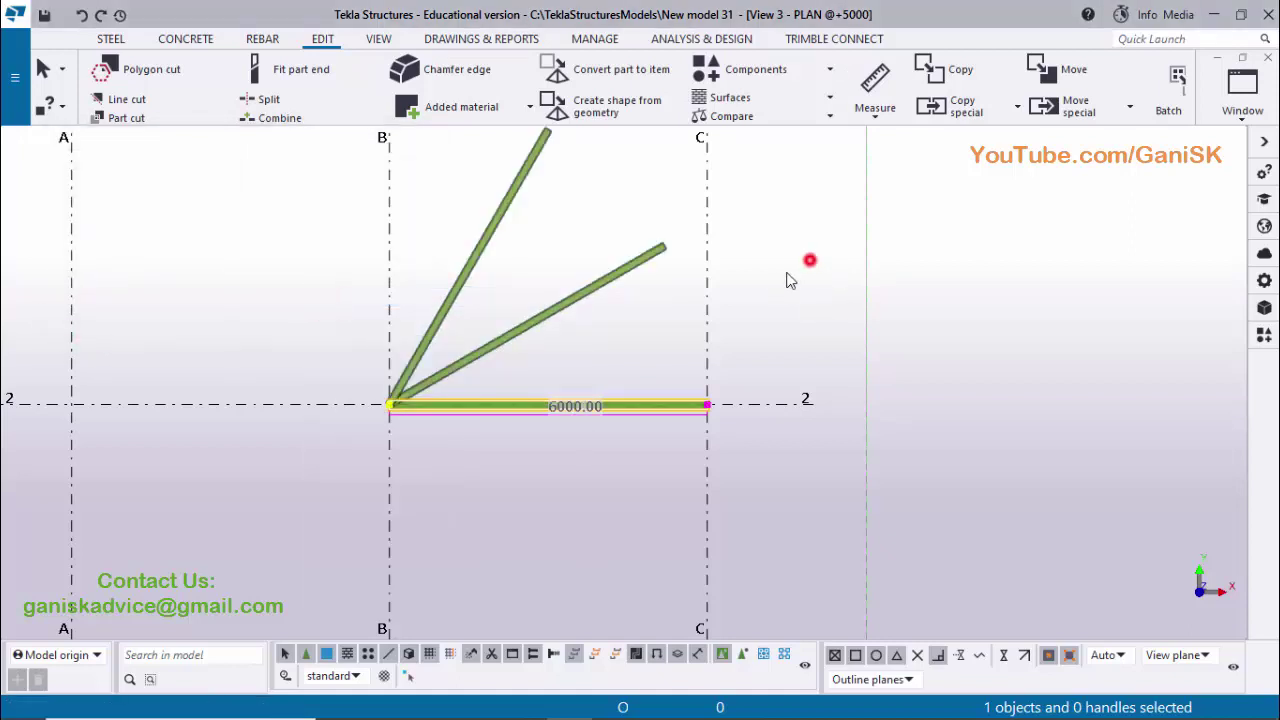
Measure the 30.00° angle at B/2 between the grid-2 beam toward C/2 and the lower copy.
{"action": "left_click", "coordinate": [618, 282]}
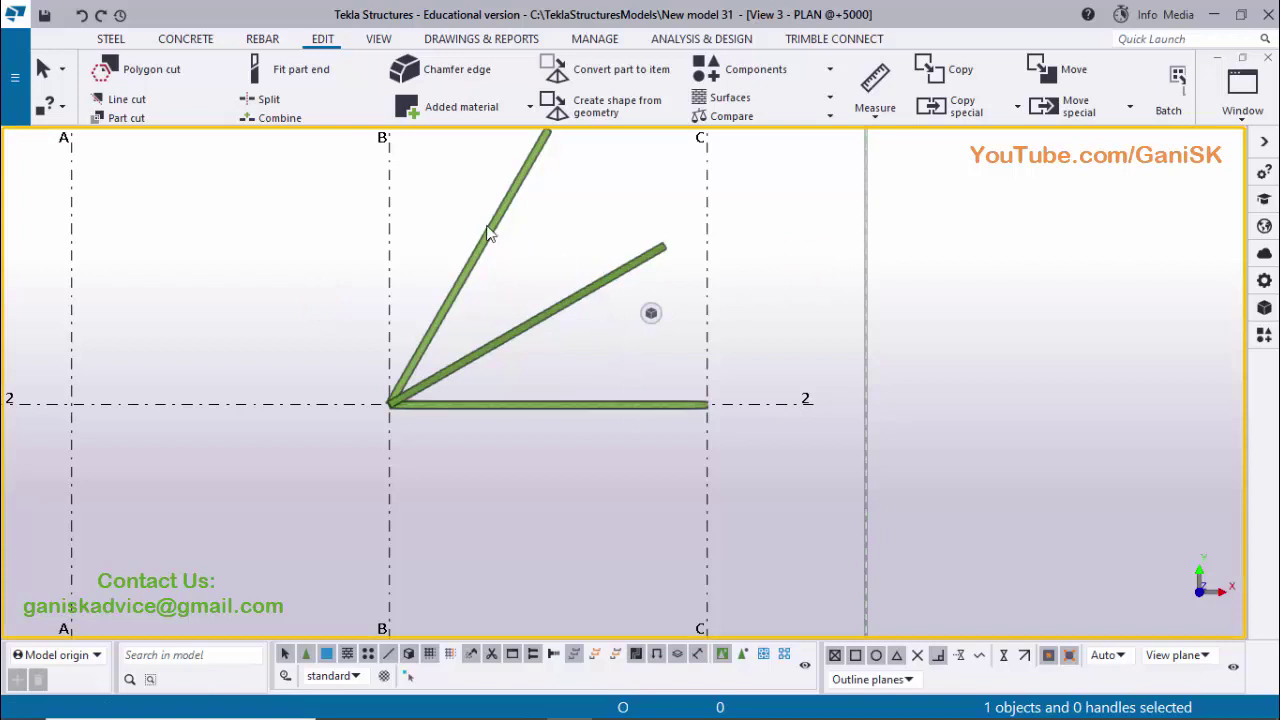
{"action": "left_click", "coordinate": [875, 120]}
{"action": "left_click", "coordinate": [886, 258]}
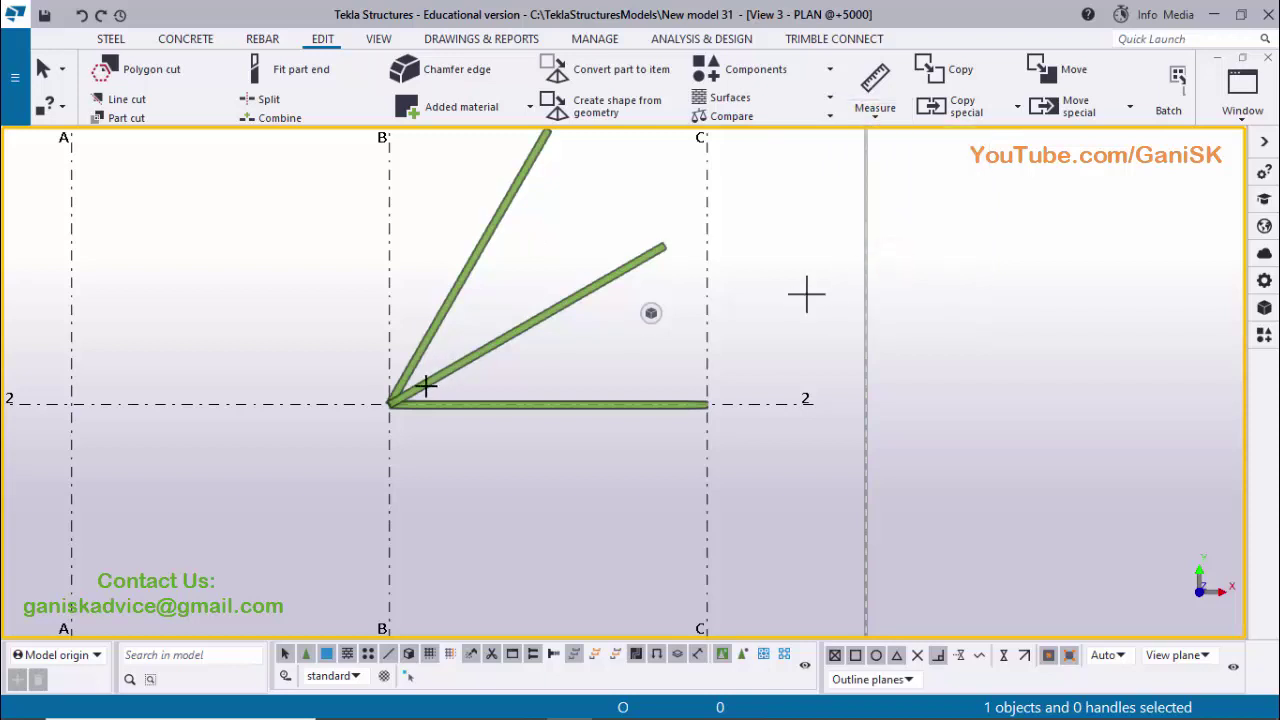
{"action": "left_click", "coordinate": [390, 403]}
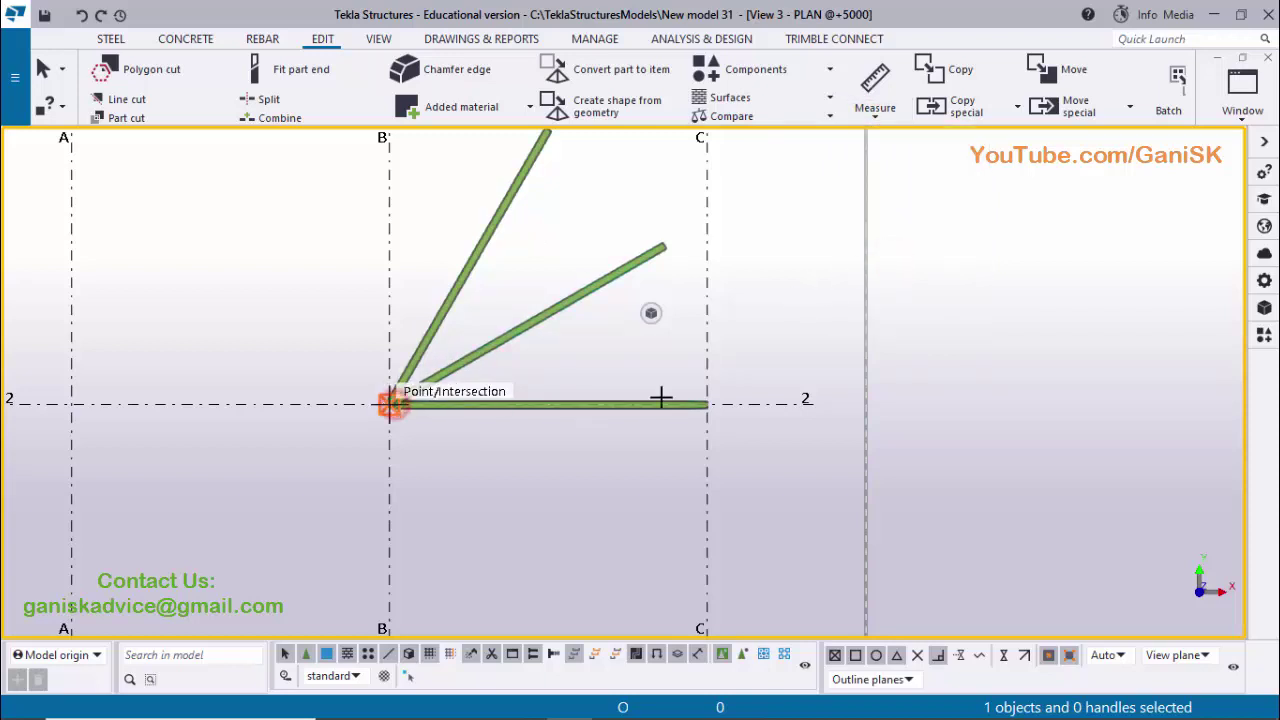
{"action": "left_click", "coordinate": [708, 332]}
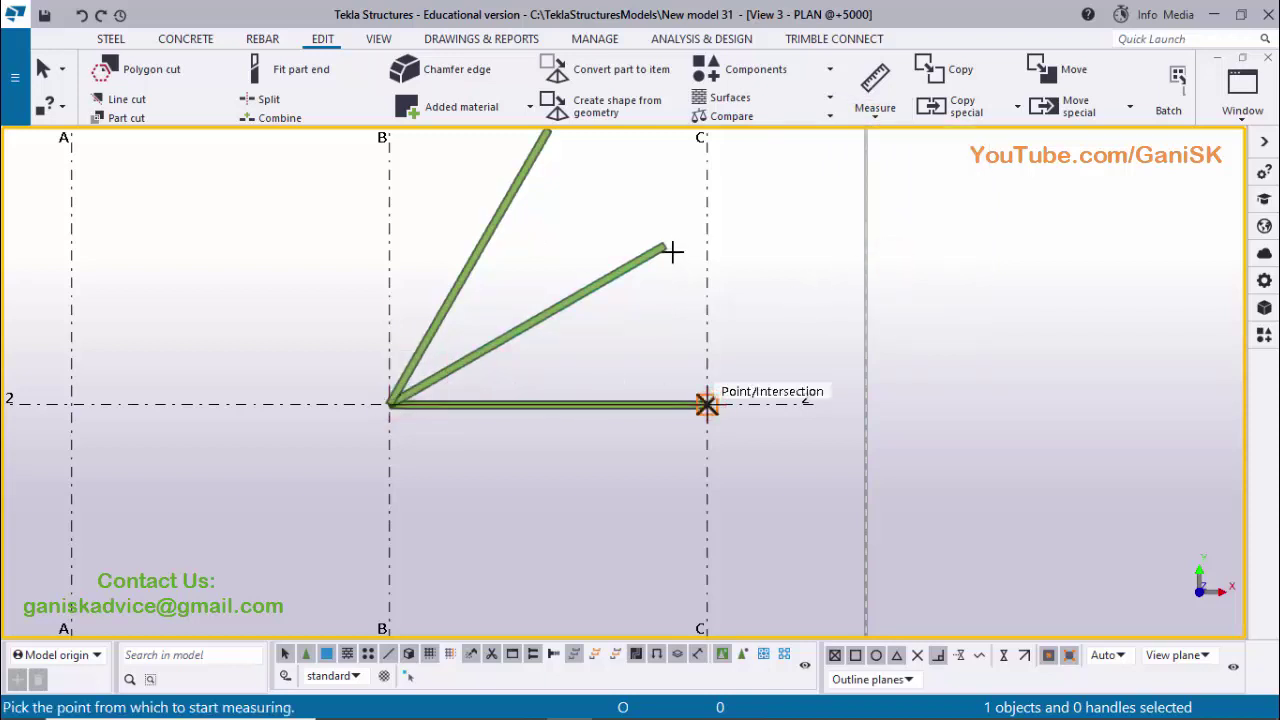
{"action": "left_click", "coordinate": [737, 286]}
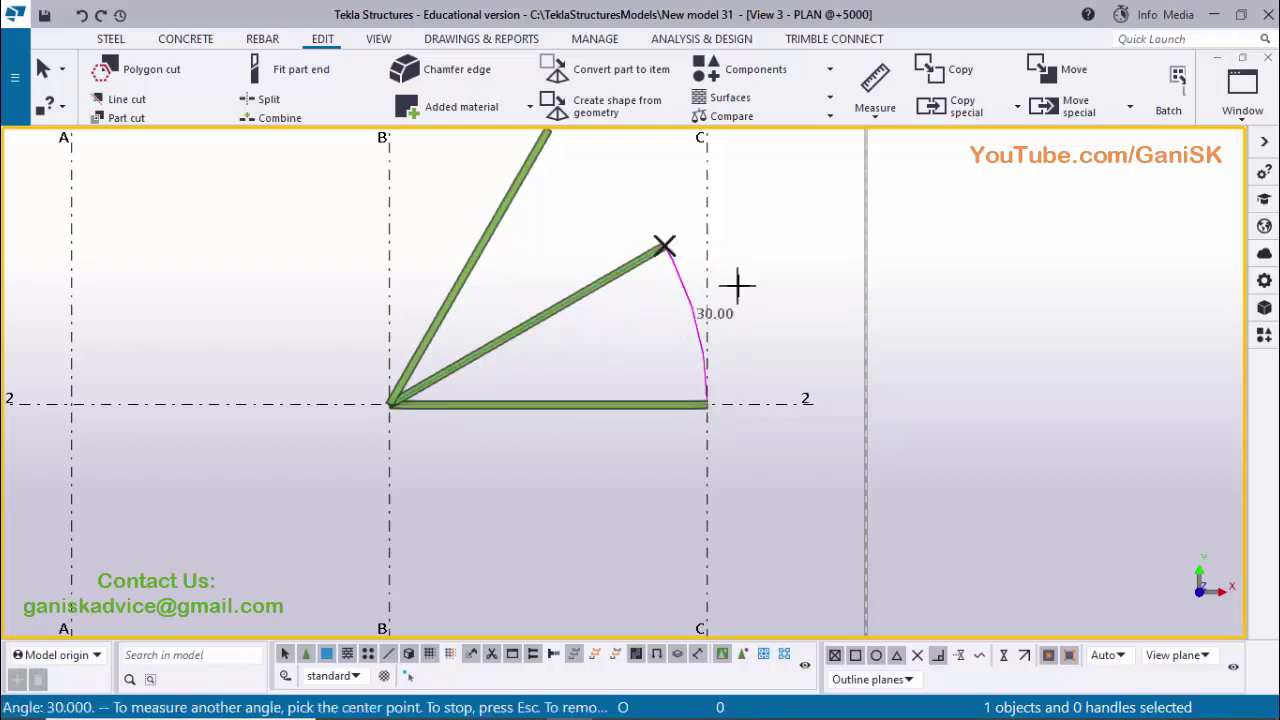
Measure the 30.00° angle at B/2 between the middle and upper fanned beams.
{"action": "middle_click_drag", "start_coordinate": [748, 318], "coordinate": [768, 420]}
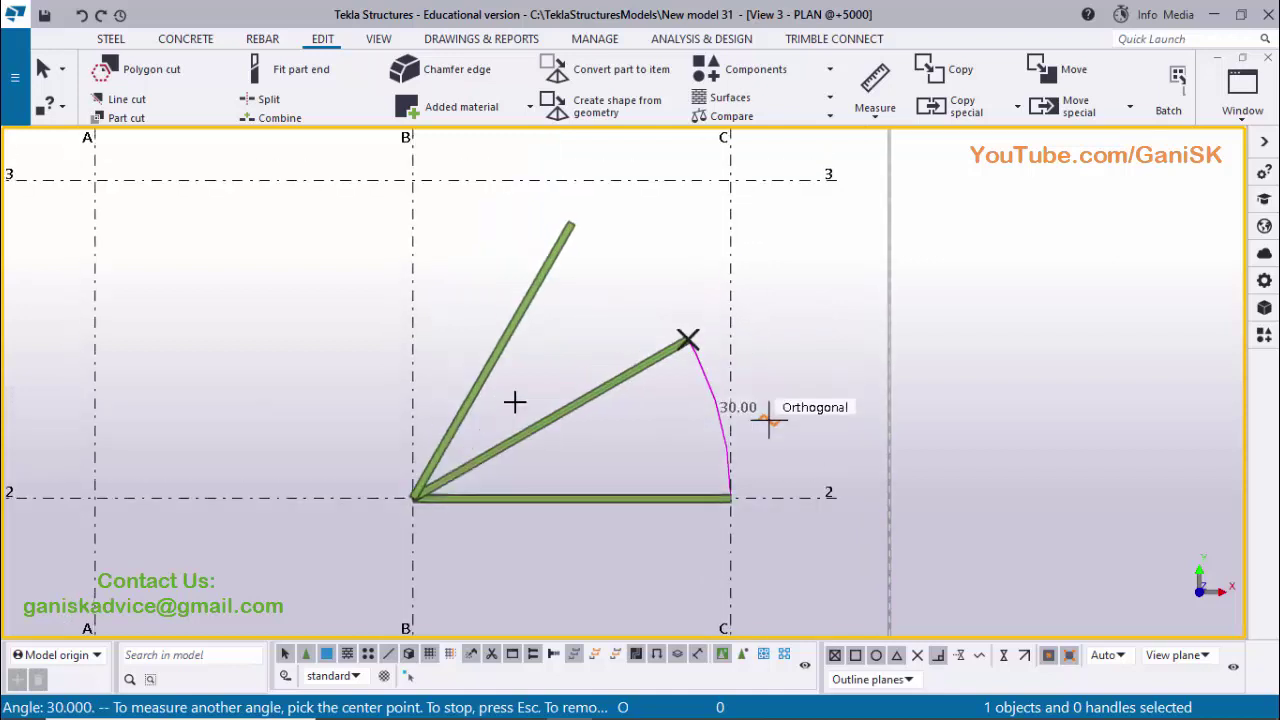
{"action": "left_click", "coordinate": [413, 496]}
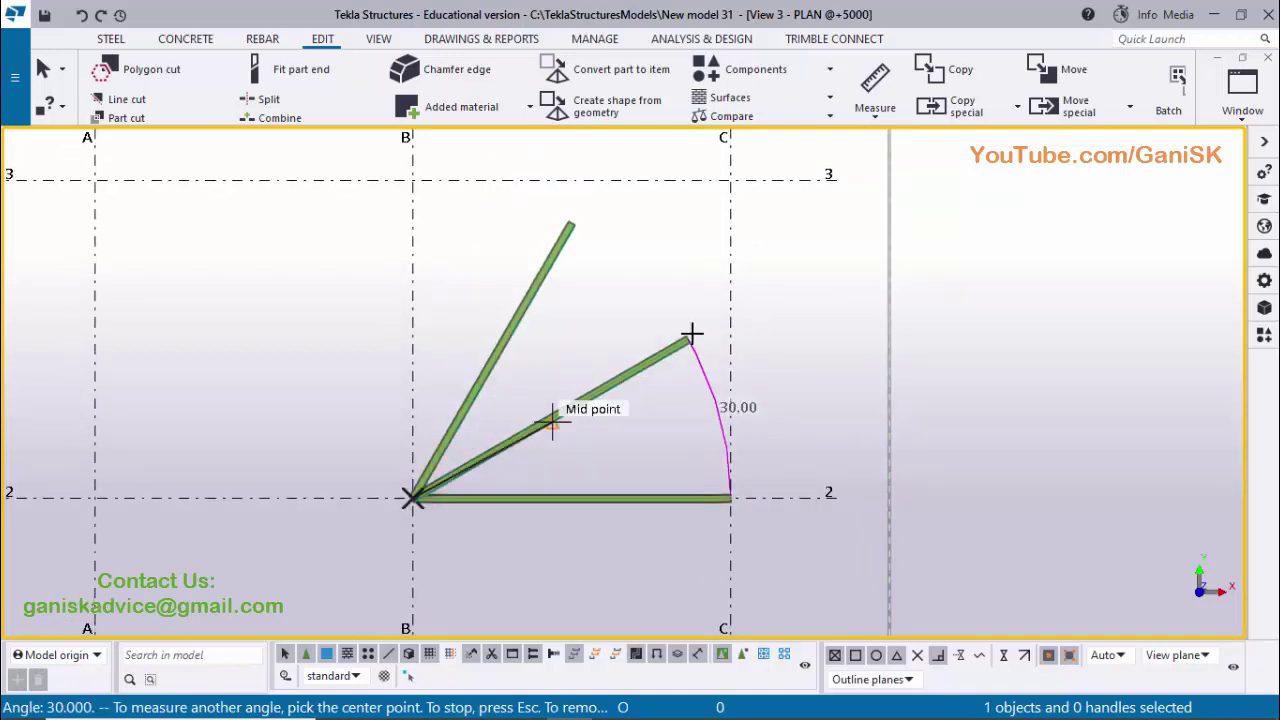
{"action": "left_click", "coordinate": [688, 340]}
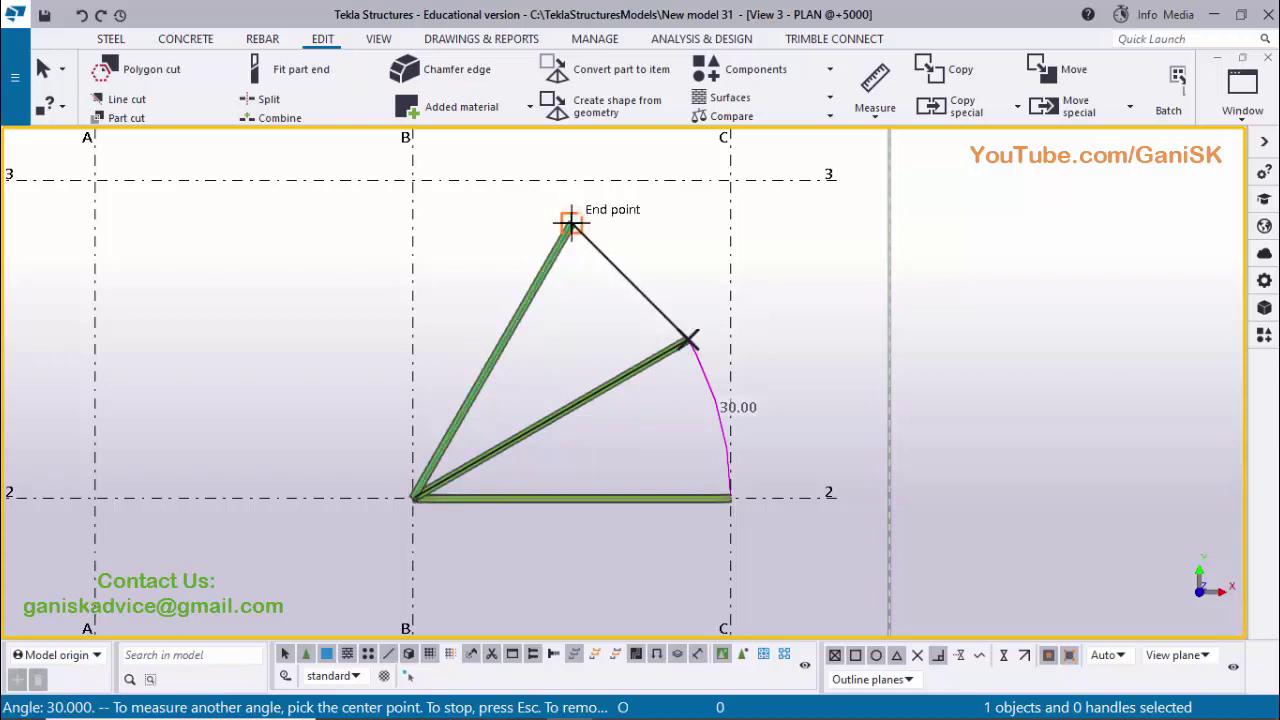
{"action": "left_click", "coordinate": [570, 222]}
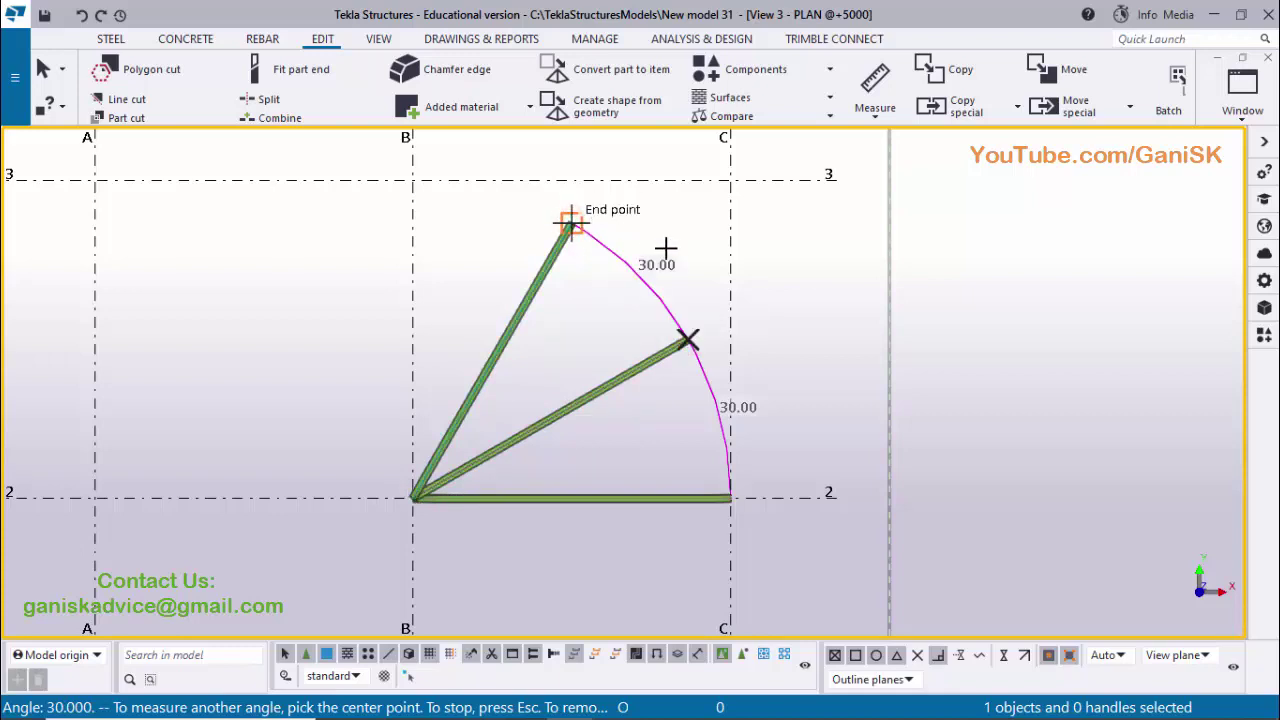
{"action": "right_click", "coordinate": [937, 252]}
{"action": "left_click", "coordinate": [943, 254]}
{"action": "scroll", "coordinate": [850, 345], "scroll_direction": "down", "scroll_amount": 2}
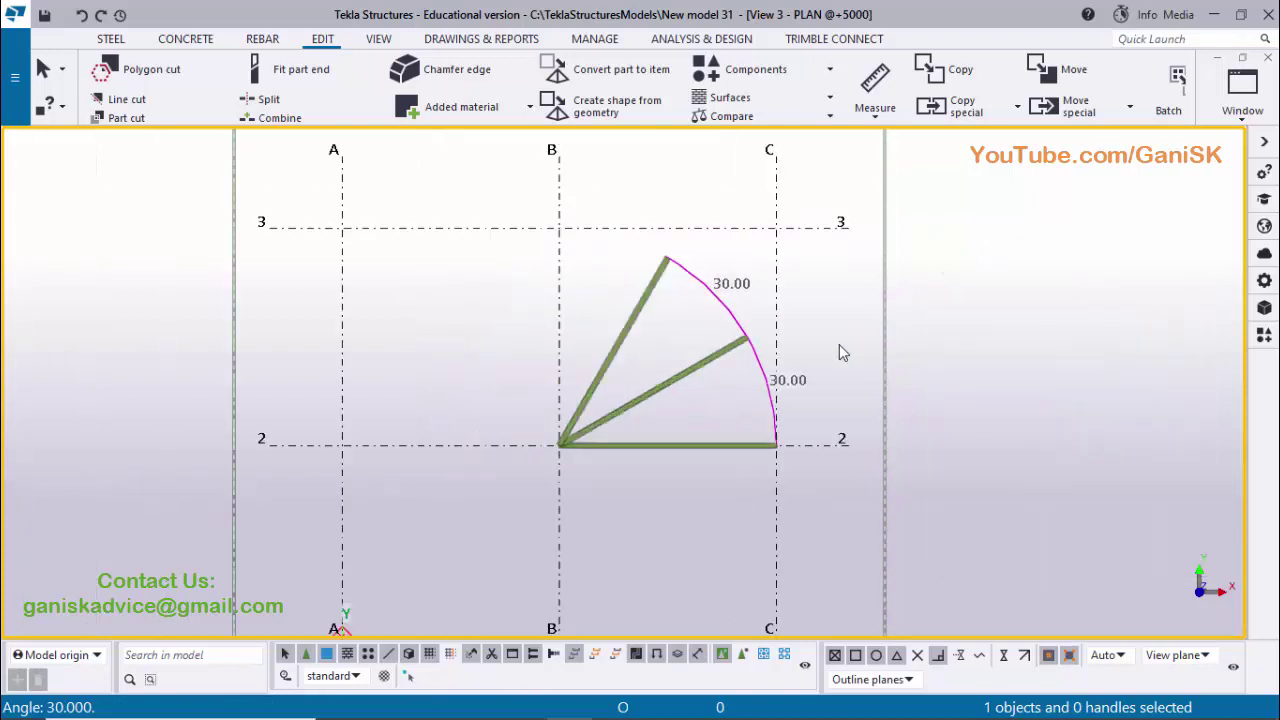
{"action": "scroll", "coordinate": [839, 352], "scroll_direction": "down", "scroll_amount": 1}
Draw a 6000 mm steel beam on grid line 3 from A/3 to B/3.
{"action": "middle_click_drag", "start_coordinate": [684, 335], "coordinate": [724, 254]}
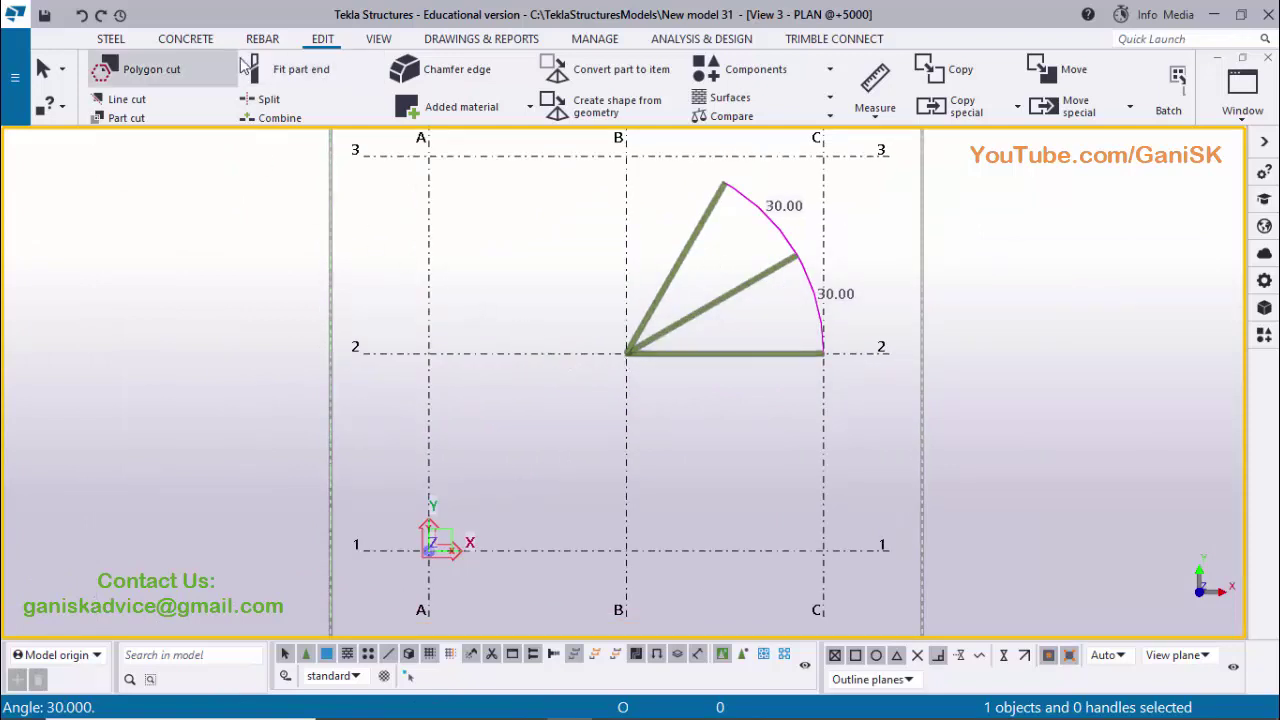
{"action": "left_click", "coordinate": [110, 38]}
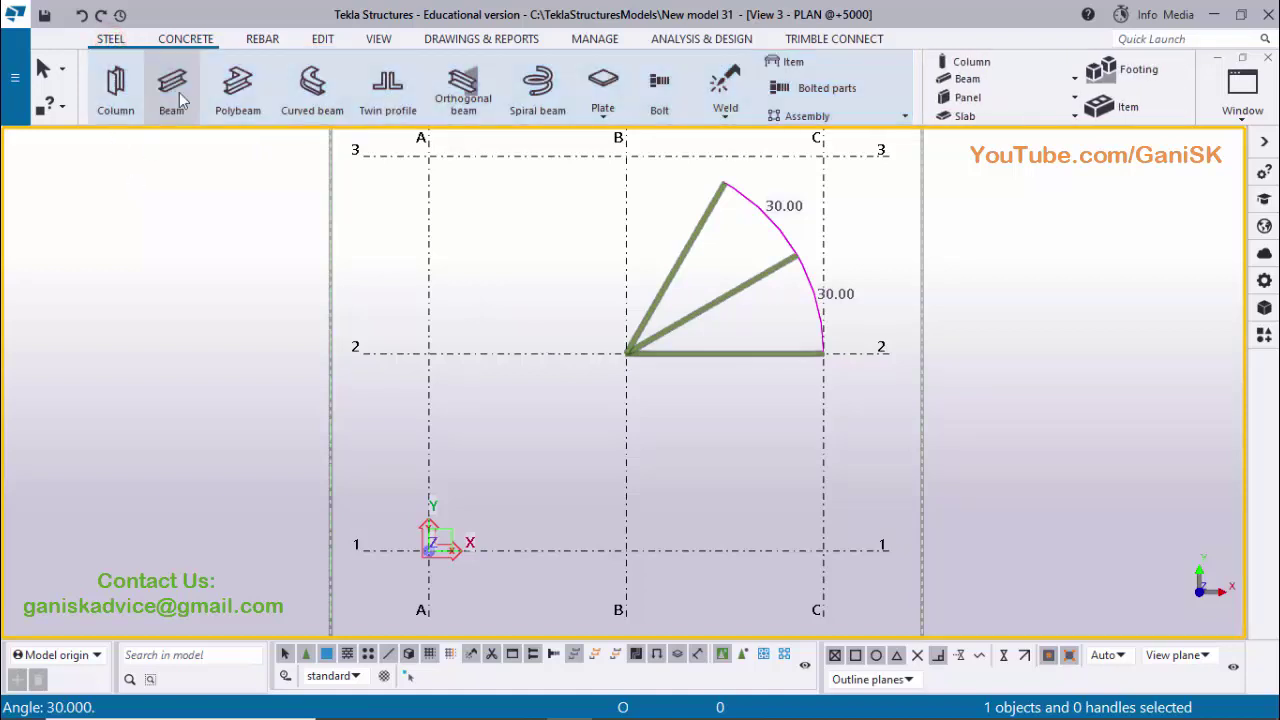
{"action": "left_click", "coordinate": [173, 100]}
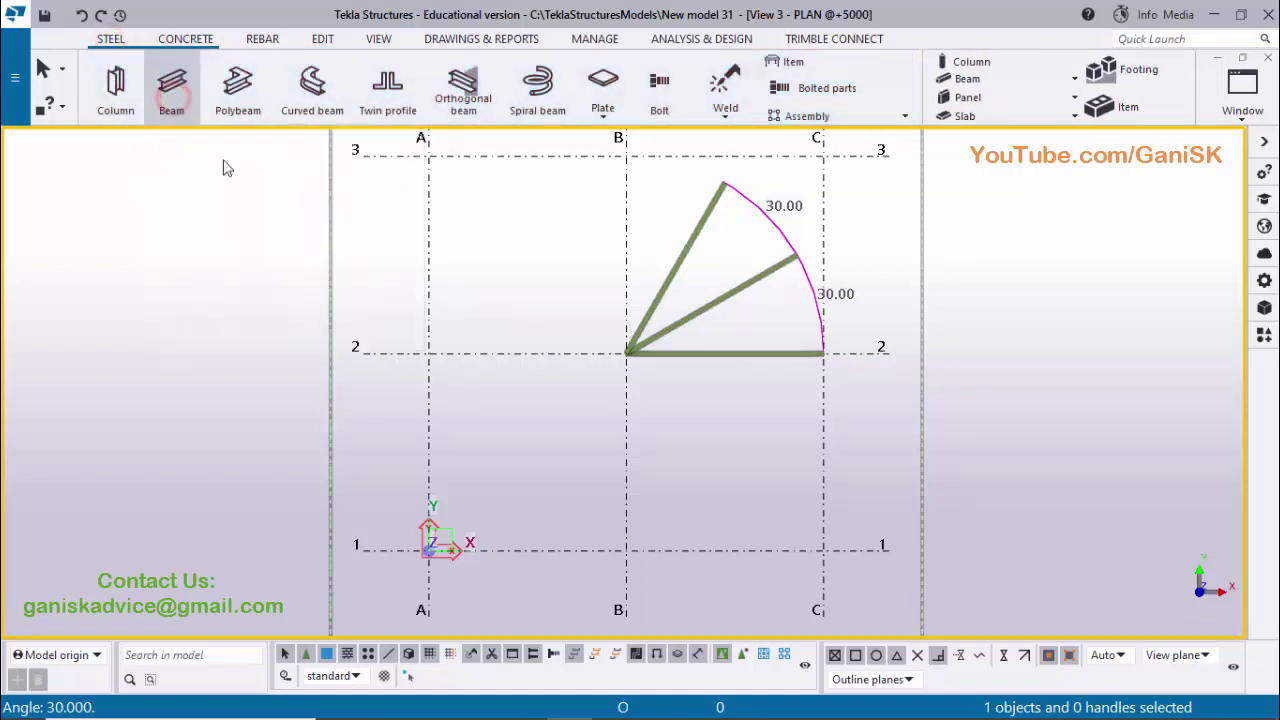
{"action": "middle_click_drag", "start_coordinate": [426, 249], "coordinate": [397, 345]}
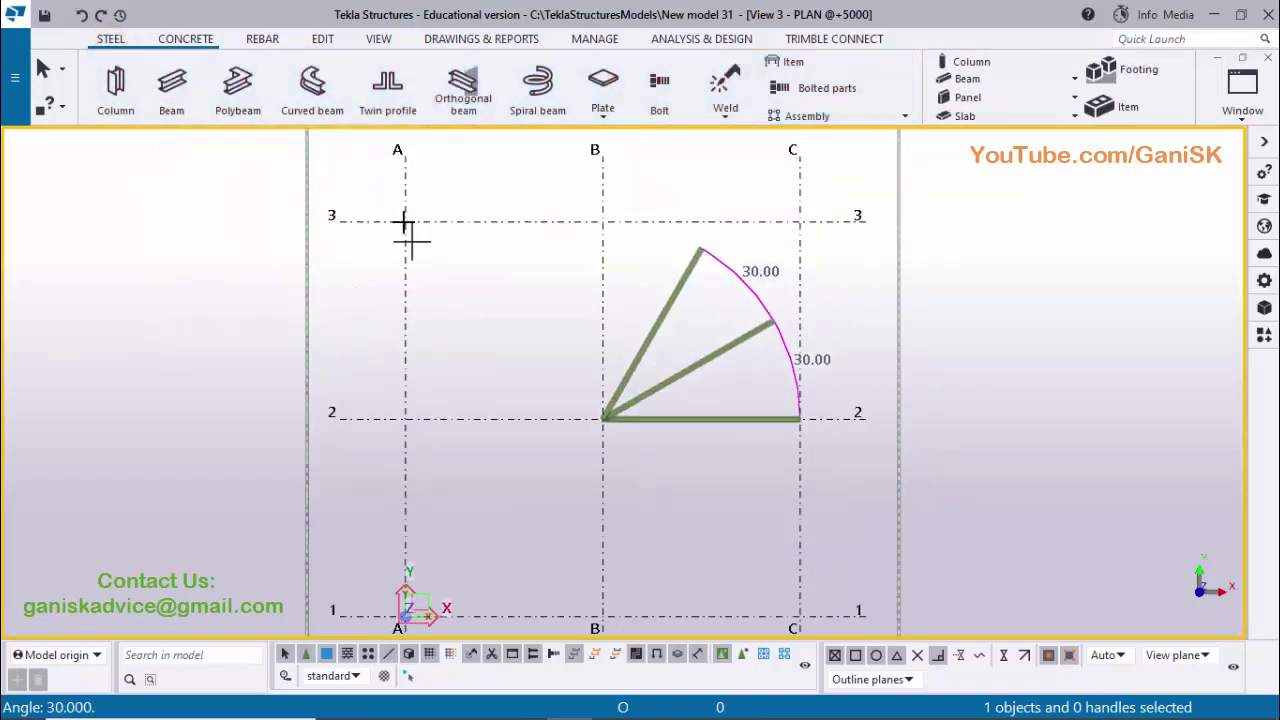
{"action": "left_click", "coordinate": [405, 219]}
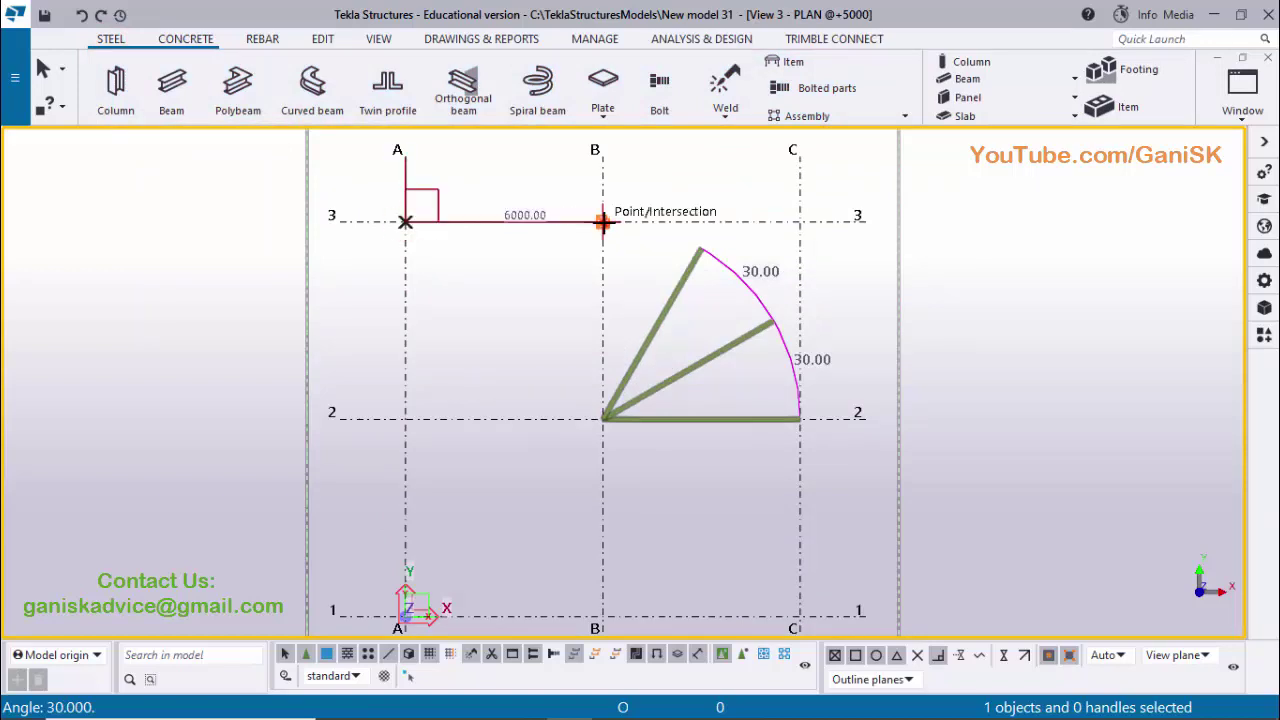
{"action": "left_click", "coordinate": [660, 185]}
{"action": "right_click", "coordinate": [676, 179]}
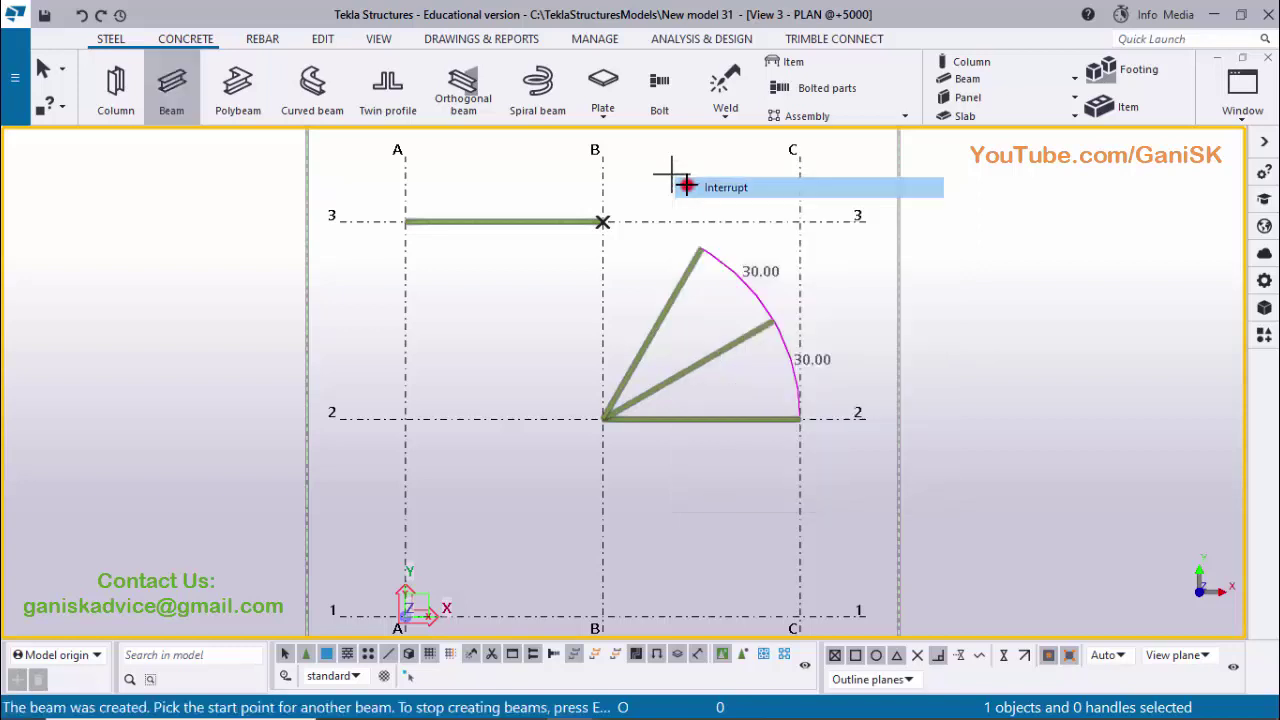
{"action": "left_click", "coordinate": [687, 185]}
{"action": "scroll", "coordinate": [500, 238], "scroll_direction": "up", "scroll_amount": 2}
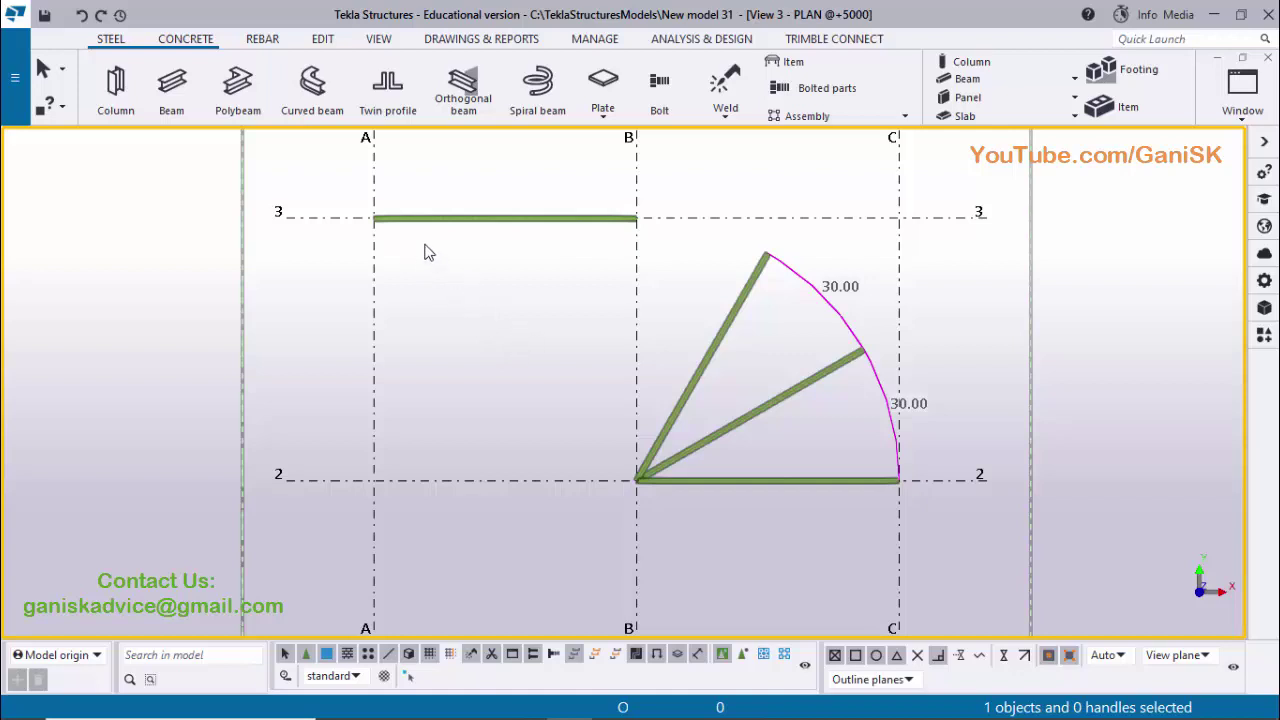
Start a cleared rotate-copy of the grid-3 beam with A/3 as the rotation origin.
{"action": "left_click", "coordinate": [479, 220]}
{"action": "right_click", "coordinate": [479, 221]}
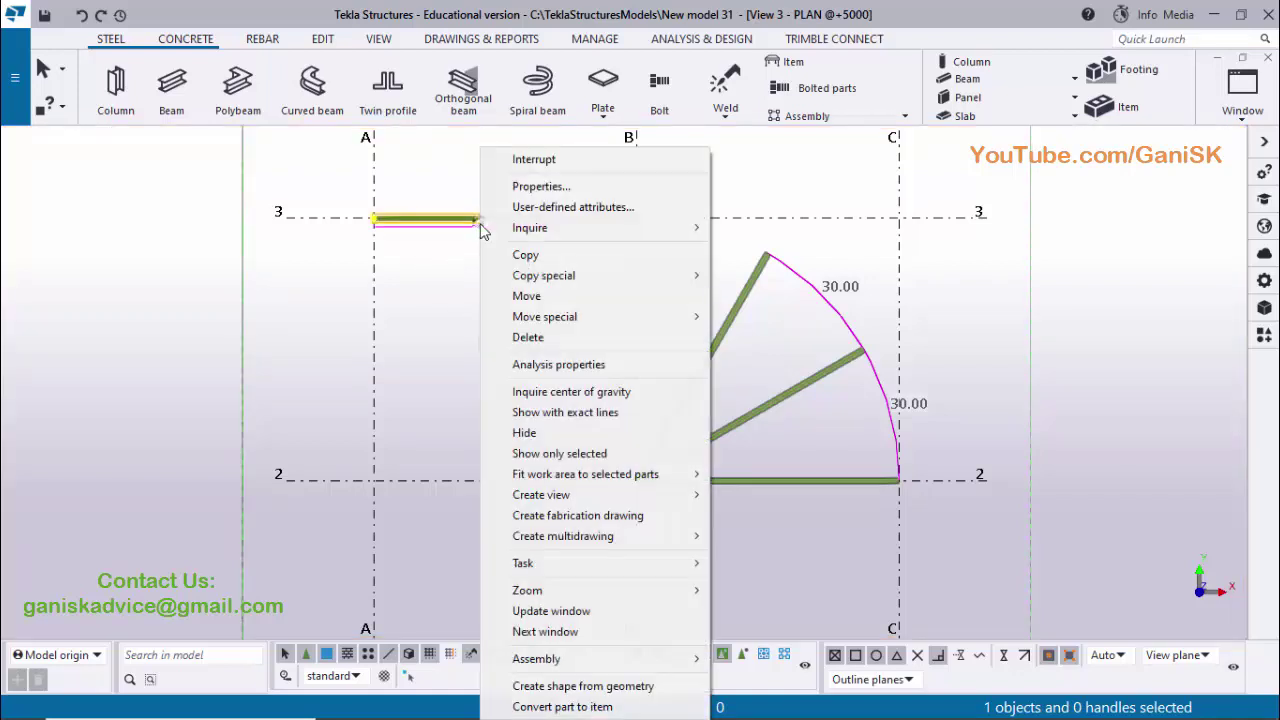
{"action": "left_click", "coordinate": [584, 271]}
{"action": "left_click", "coordinate": [732, 294]}
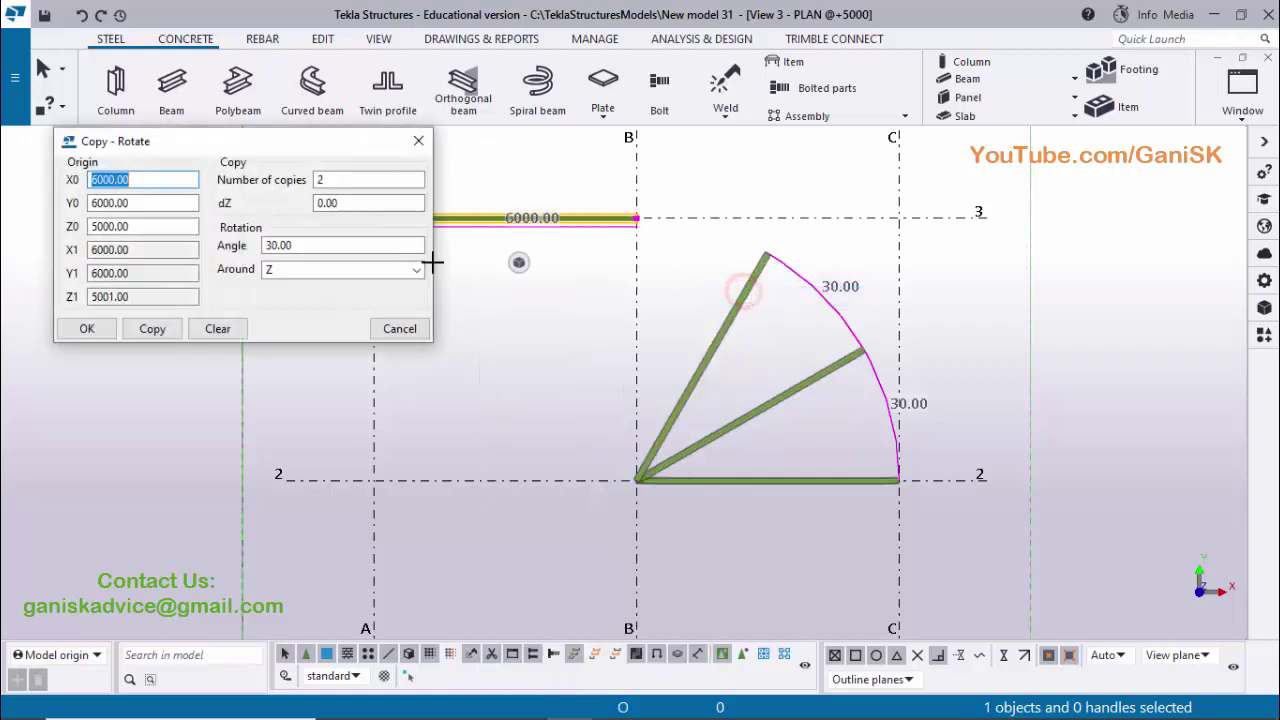
{"action": "left_click", "coordinate": [205, 332]}
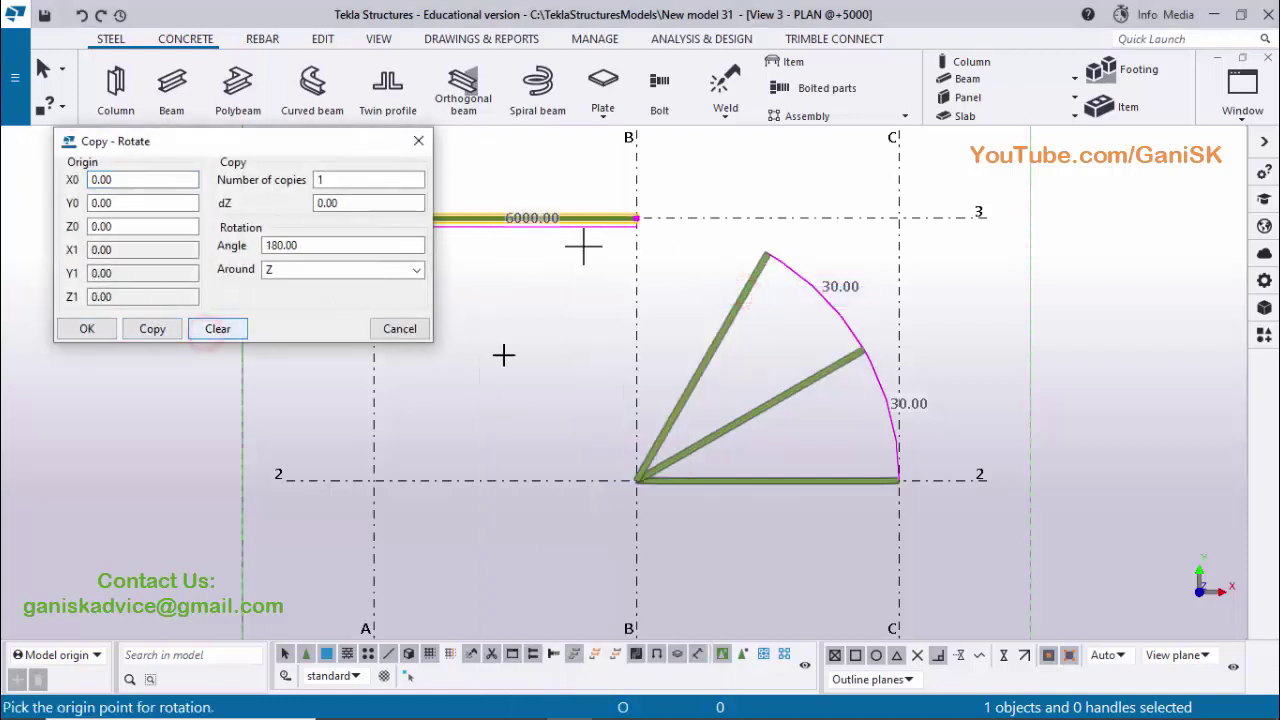
{"action": "middle_click_drag", "start_coordinate": [784, 404], "coordinate": [986, 471]}
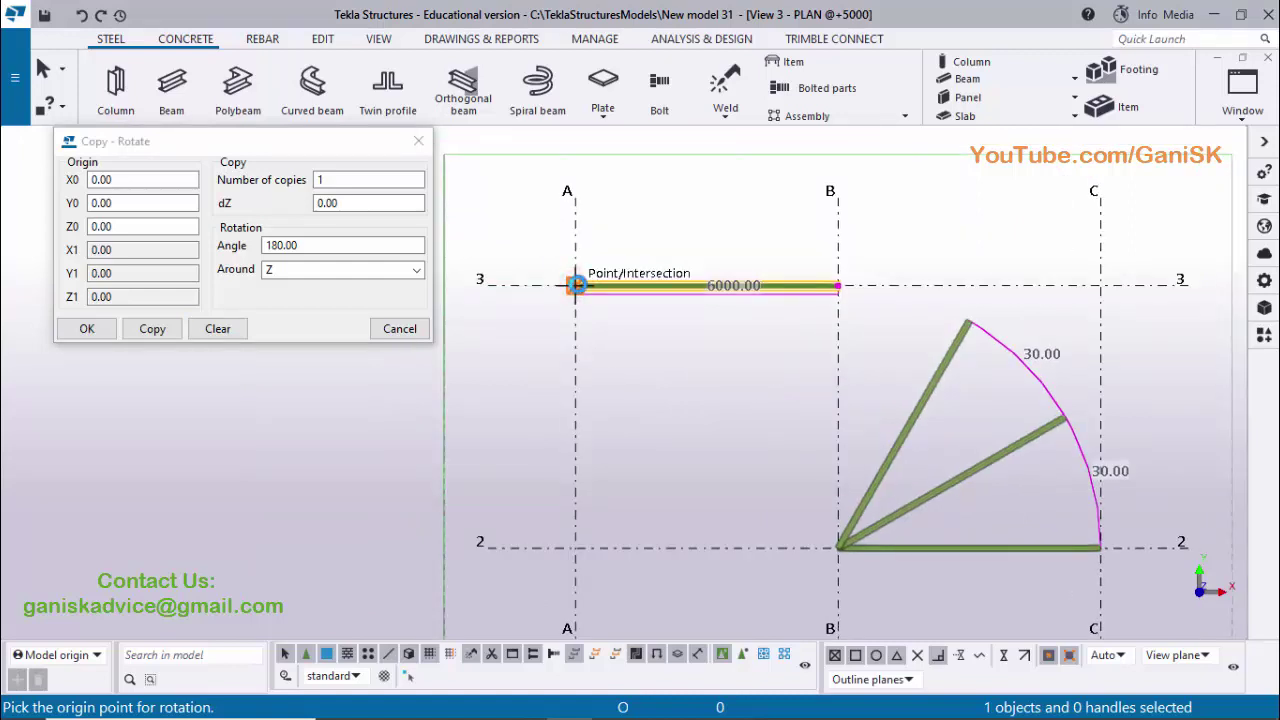
{"action": "left_click", "coordinate": [578, 284]}
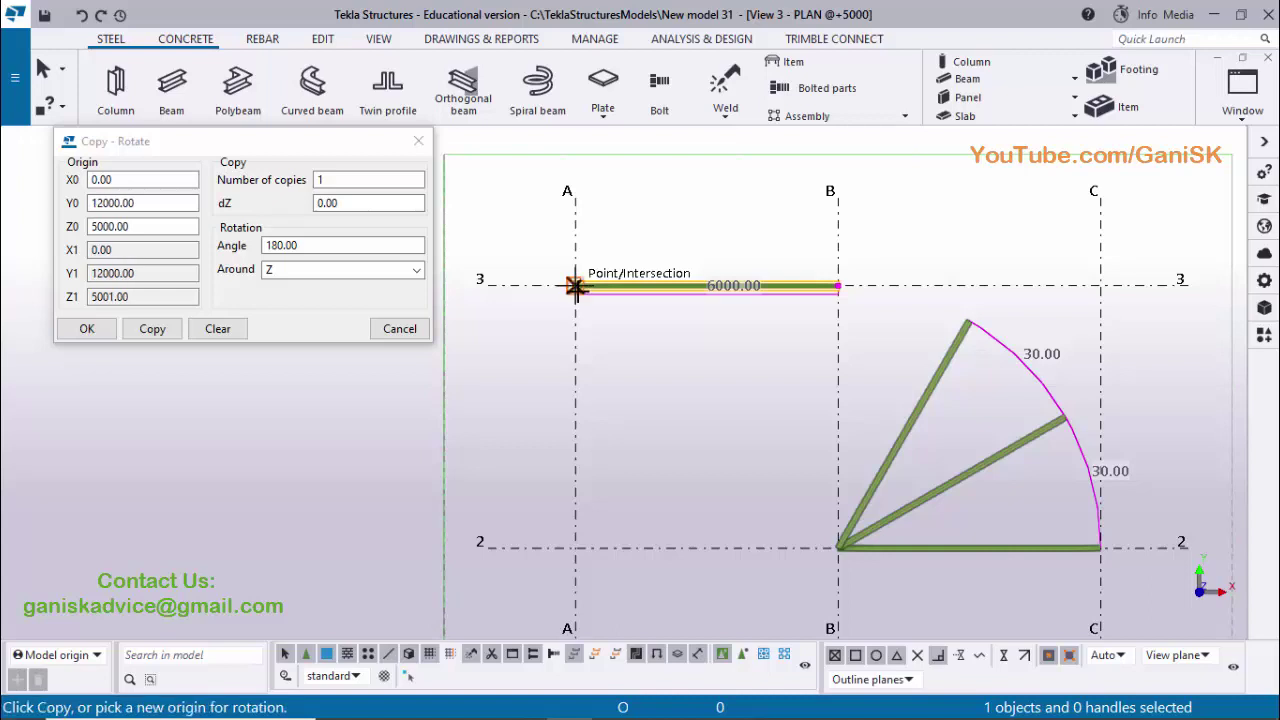
Make one copy rotated -45°, then cancel the pending pick and clear the selection.
{"action": "left_click", "coordinate": [328, 179]}
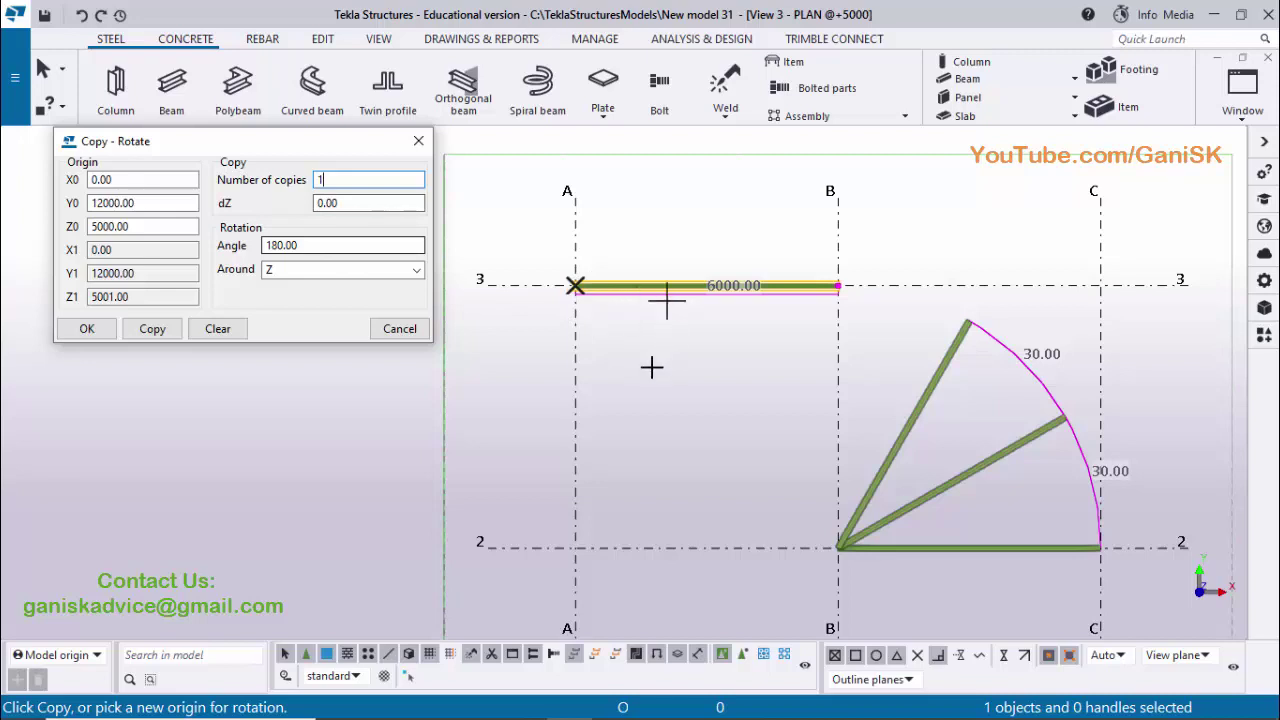
{"action": "left_click_drag", "start_coordinate": [300, 245], "coordinate": [247, 245]}
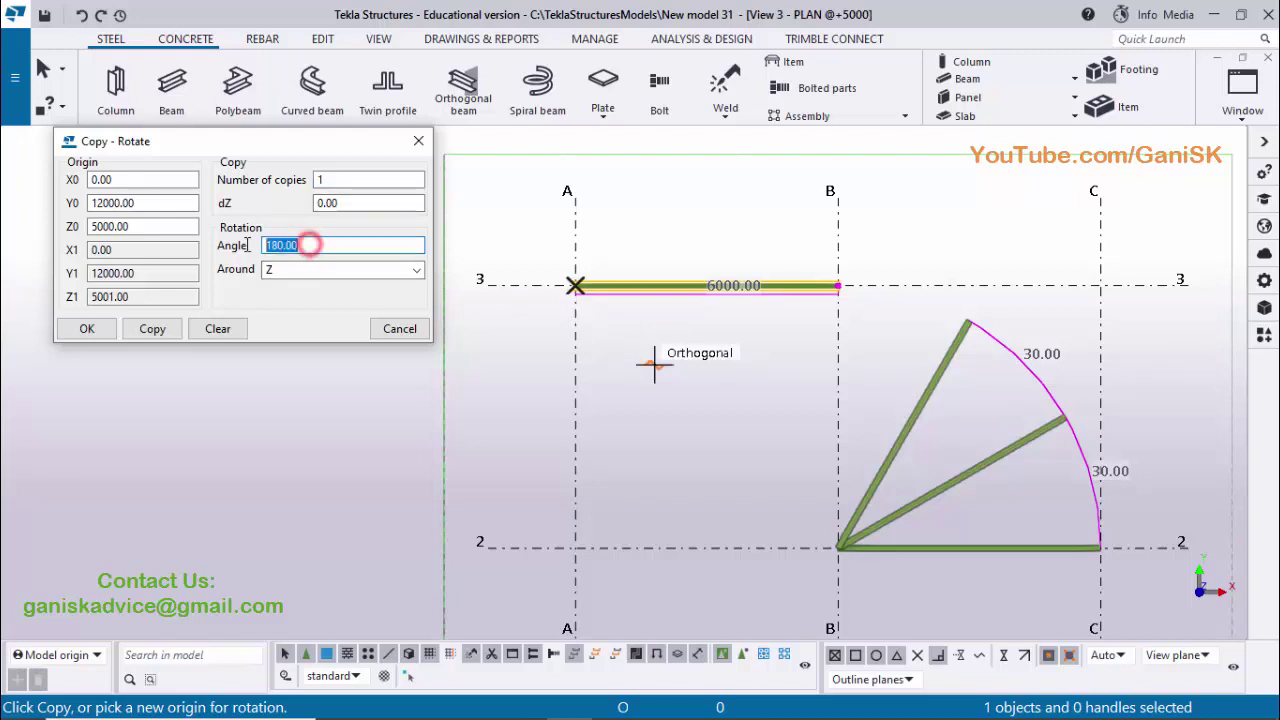
{"action": "type", "text": "-45"}
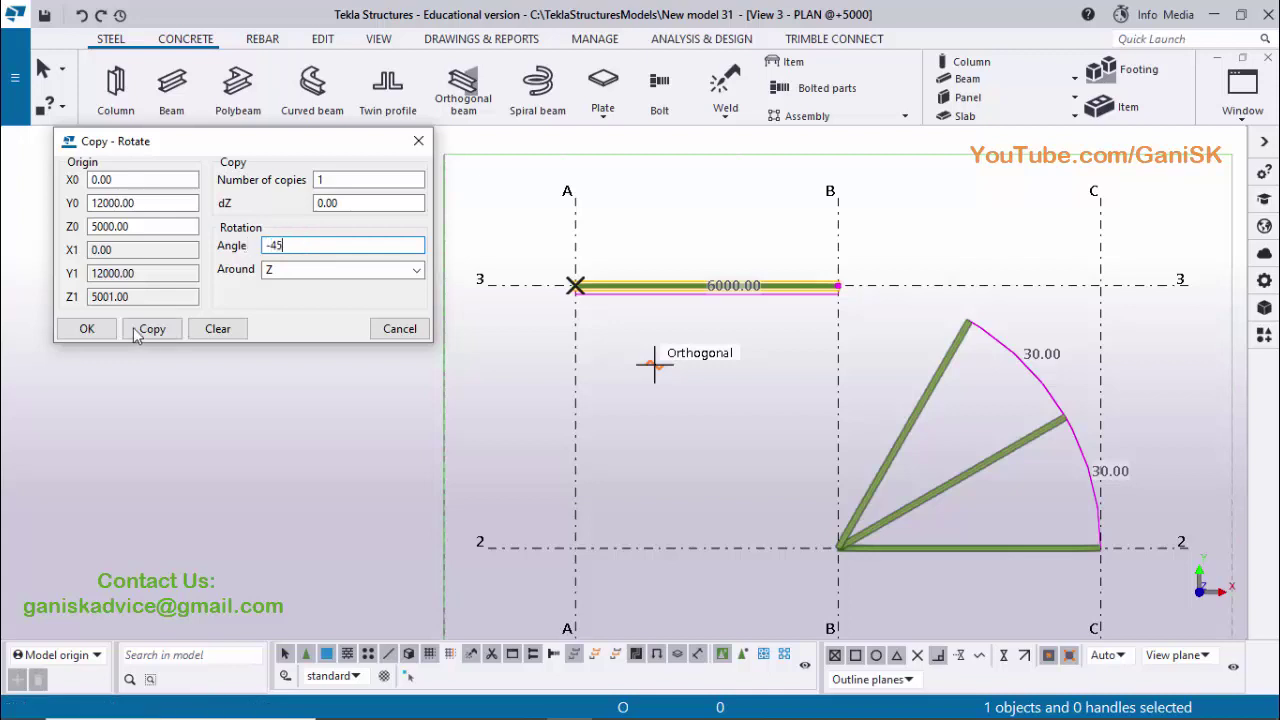
{"action": "left_click", "coordinate": [150, 329]}
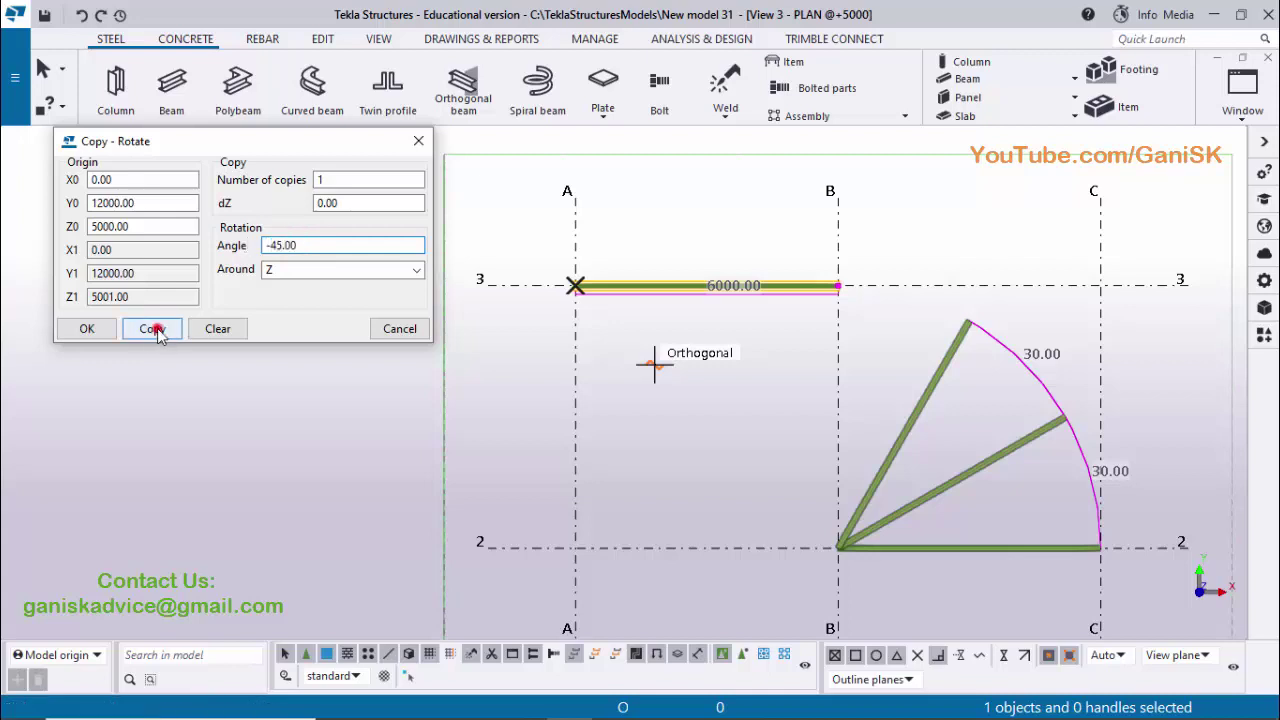
{"action": "left_click", "coordinate": [88, 329]}
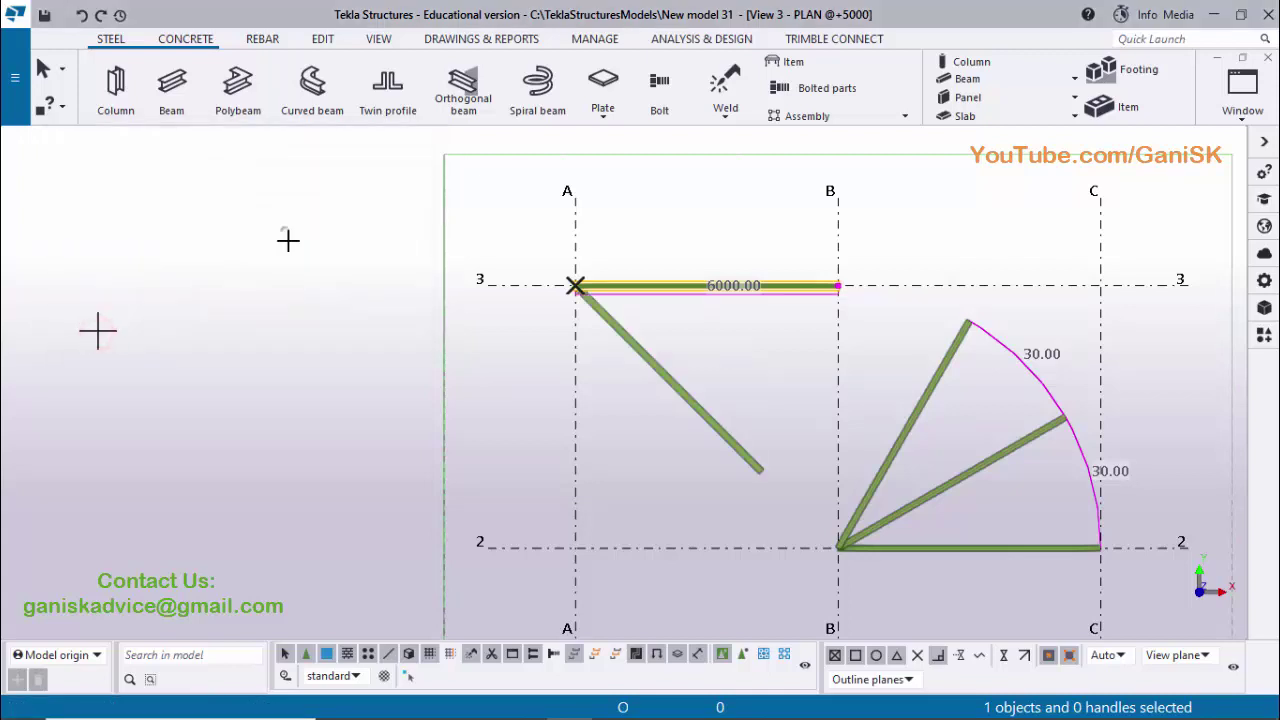
{"action": "right_click", "coordinate": [286, 236]}
{"action": "left_click", "coordinate": [329, 243]}
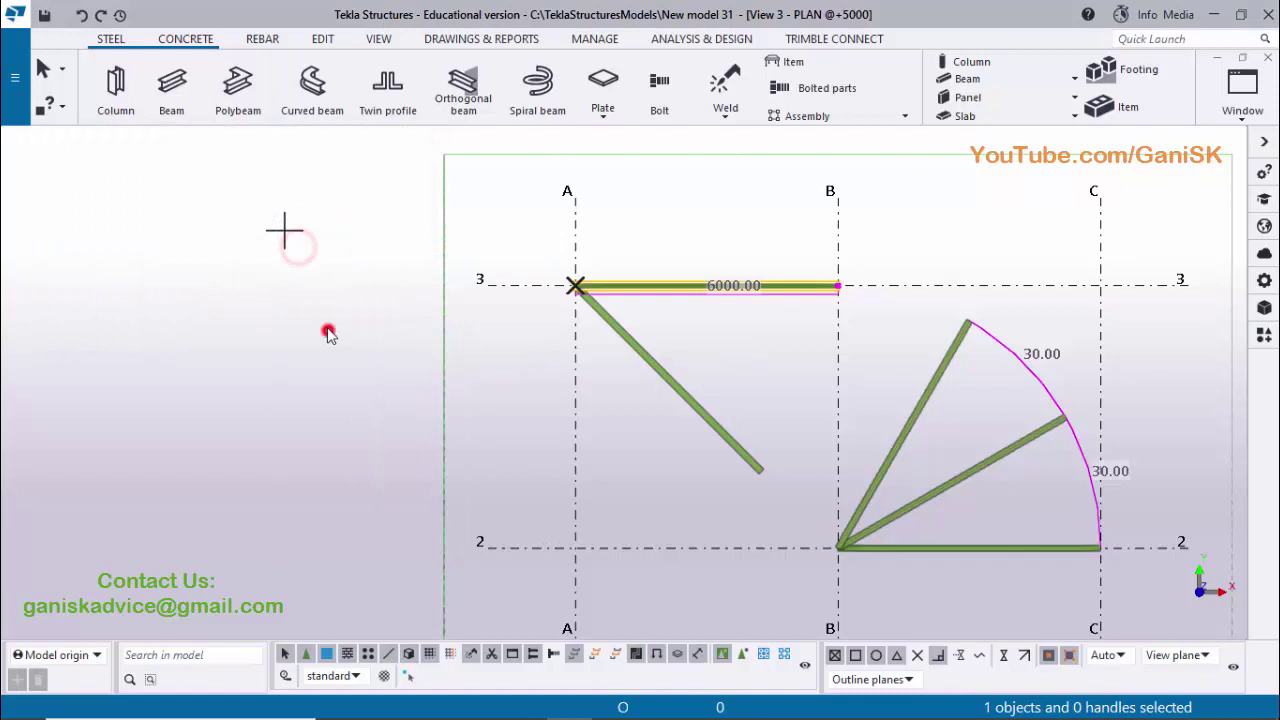
{"action": "left_click", "coordinate": [724, 305]}
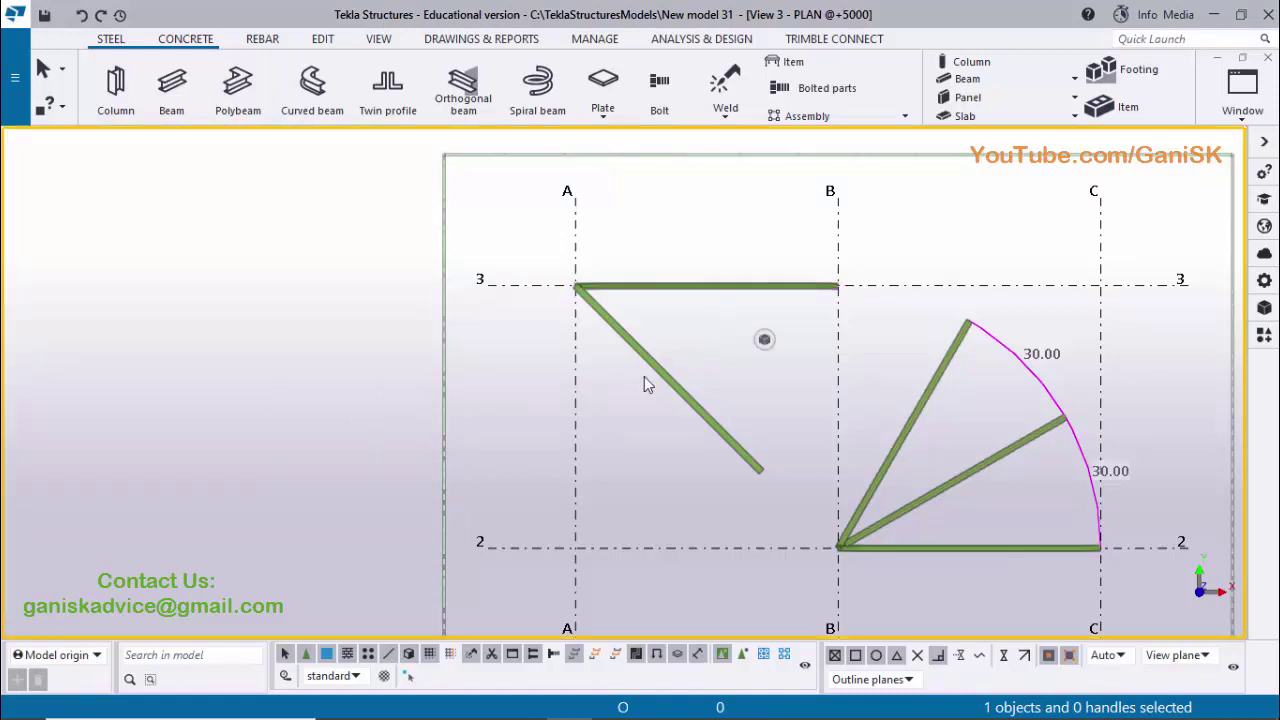
{"action": "scroll", "coordinate": [688, 332], "scroll_direction": "down", "scroll_amount": 1}
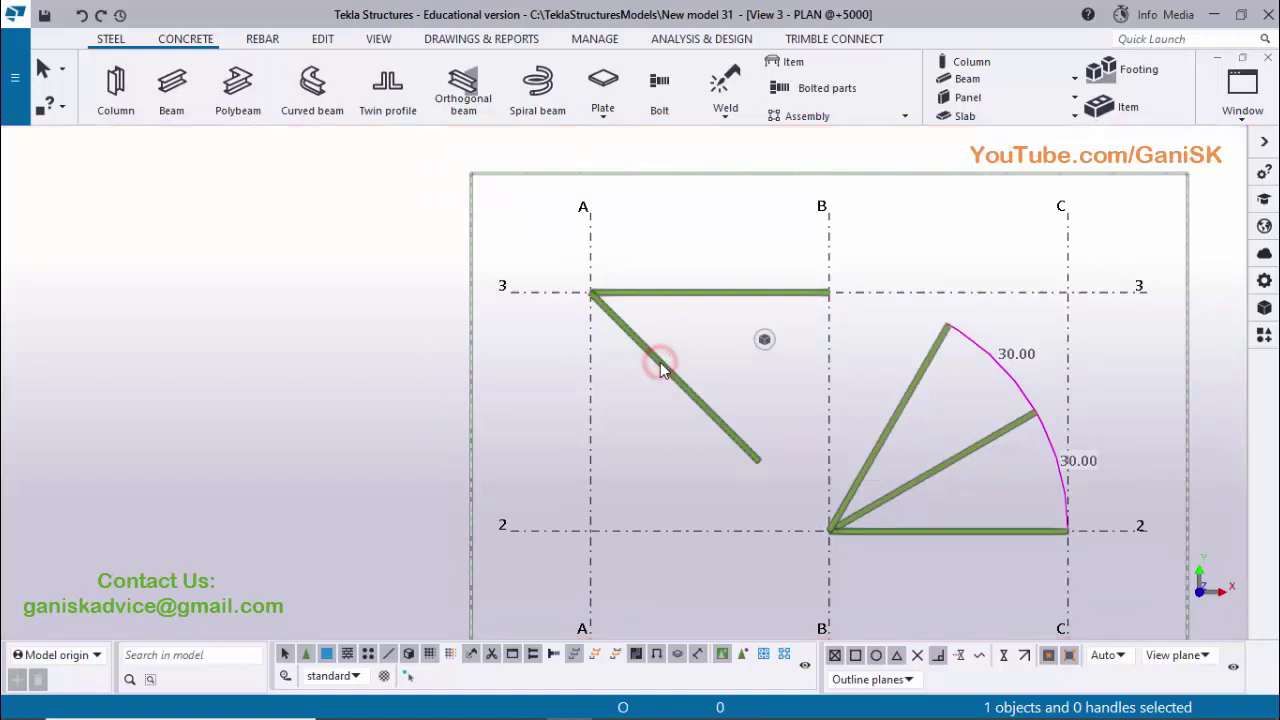
{"action": "left_click", "coordinate": [660, 365]}
{"action": "right_click", "coordinate": [660, 365]}
{"action": "mouse_move", "coordinate": [777, 277]}
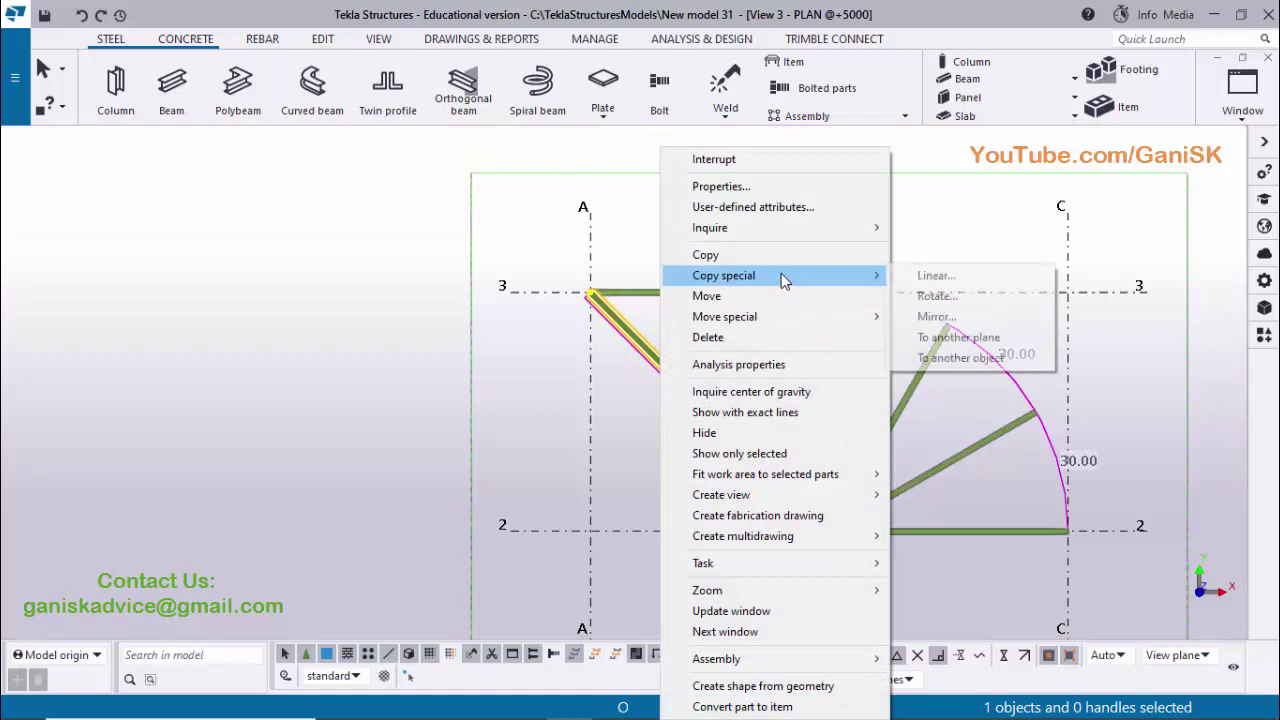
{"action": "left_click", "coordinate": [938, 310]}
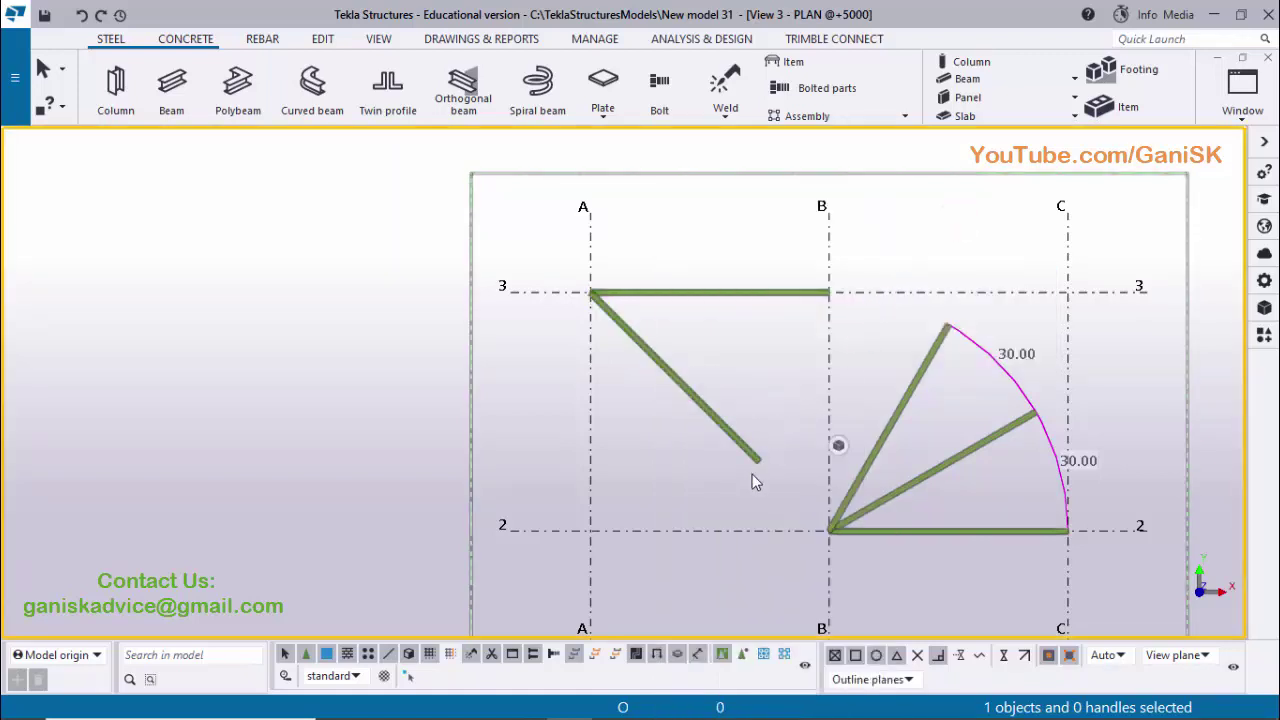
{"action": "middle_click_drag", "start_coordinate": [754, 451], "coordinate": [766, 366]}
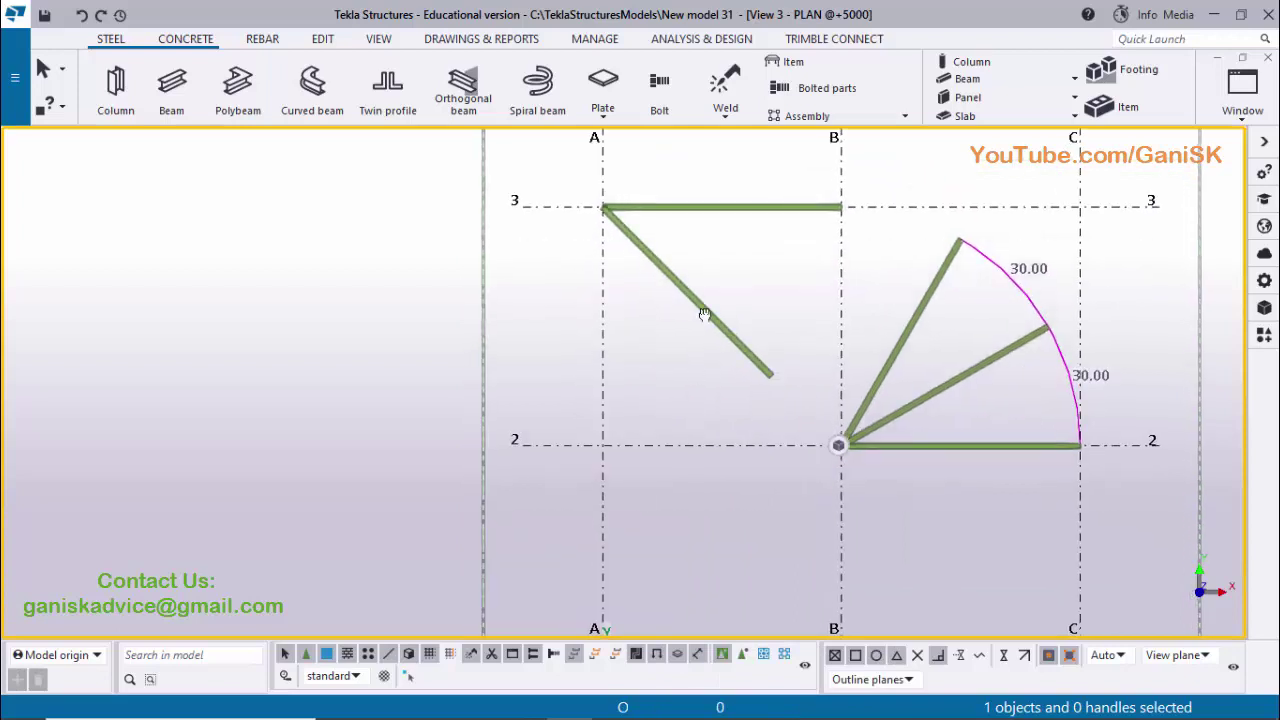
{"action": "middle_click_drag", "start_coordinate": [620, 539], "coordinate": [640, 389]}
{"action": "scroll", "coordinate": [630, 320], "scroll_direction": "up", "scroll_amount": 1}
{"action": "scroll", "coordinate": [635, 298], "scroll_direction": "up", "scroll_amount": 1}
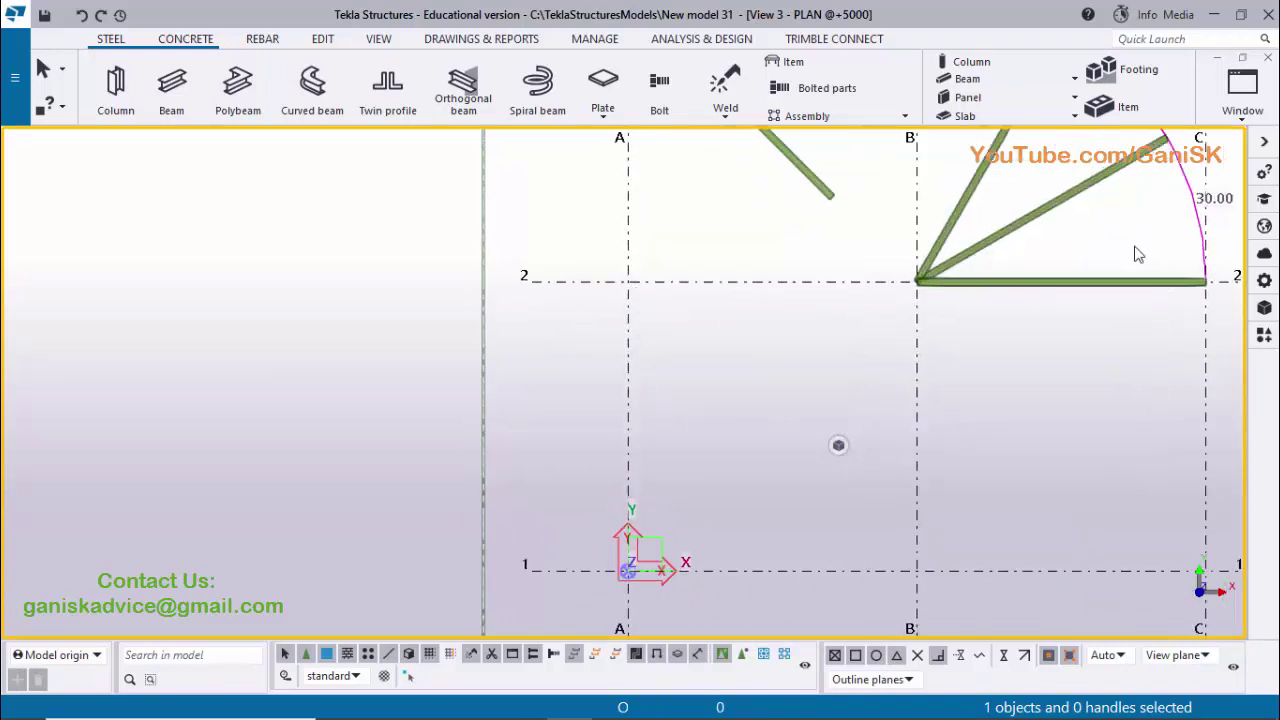
{"action": "left_click", "coordinate": [1241, 90]}
Switch to View 1 - 3d and orbit to a near side-on view of columns and beams.
{"action": "left_click", "coordinate": [1210, 248]}
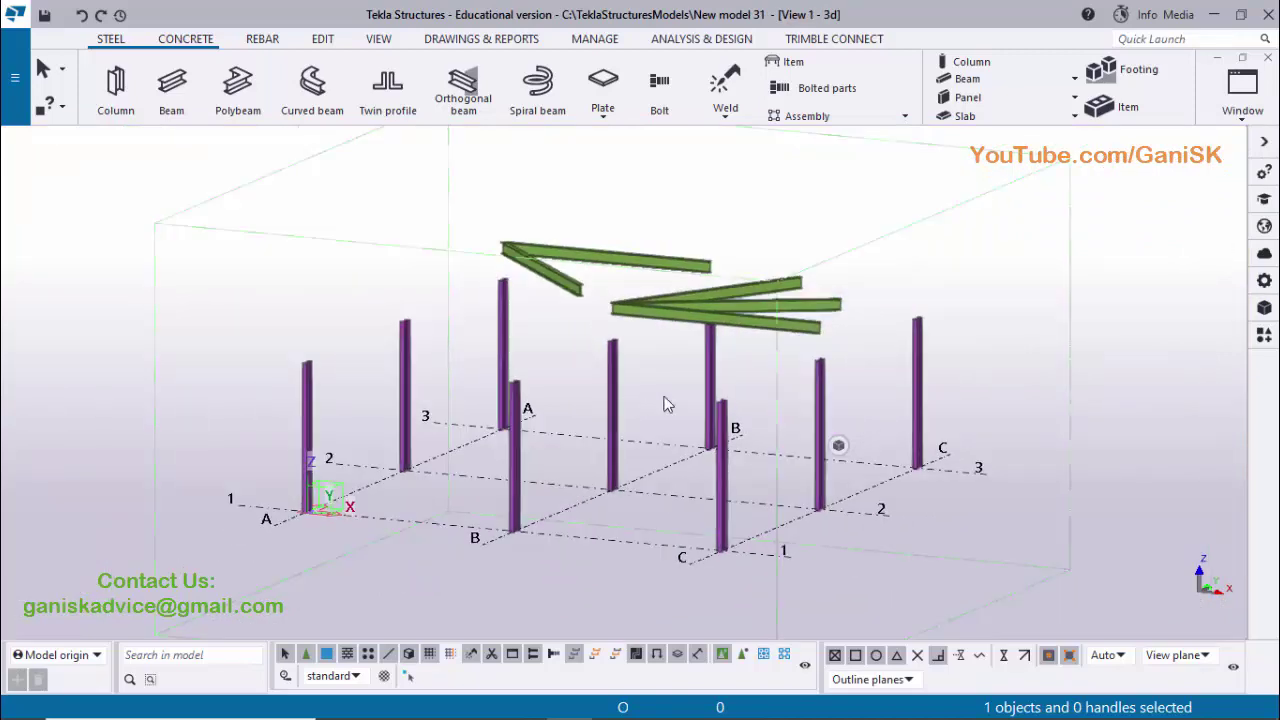
{"action": "middle_click_drag", "start_coordinate": [749, 380], "coordinate": [801, 407], "text": "ctrl"}
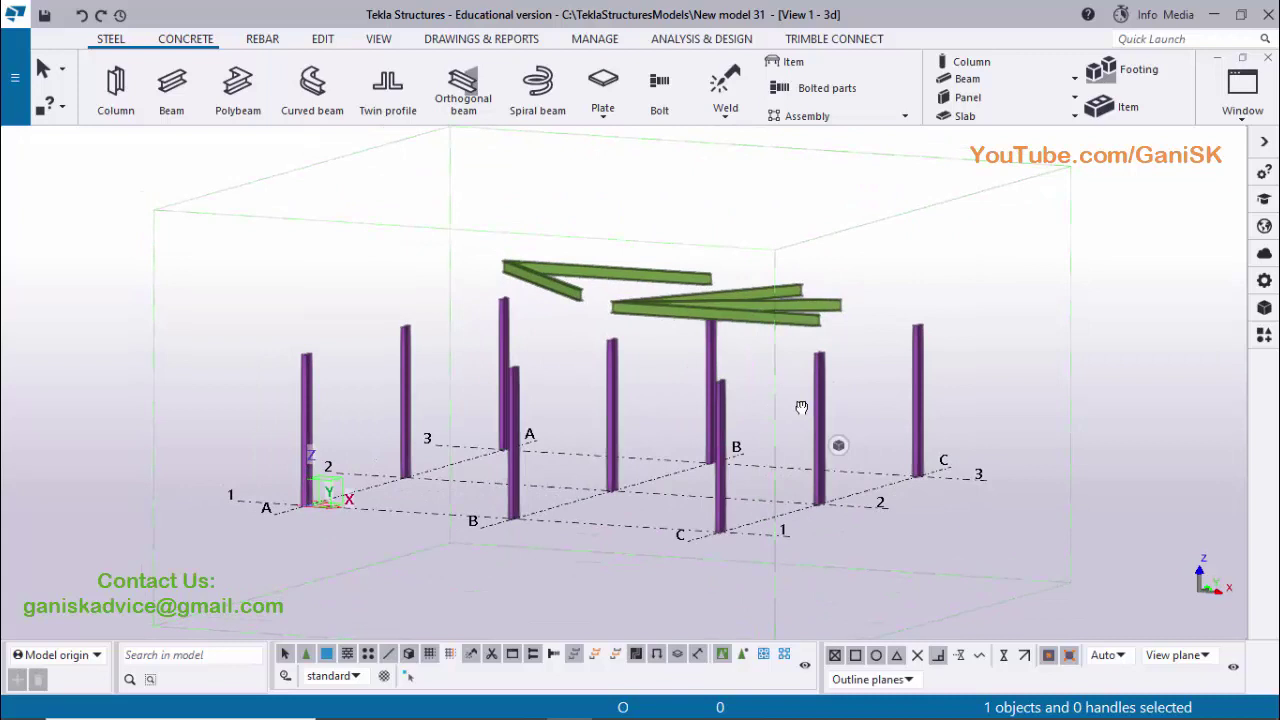
{"action": "scroll", "coordinate": [320, 414], "scroll_direction": "up", "scroll_amount": 4}
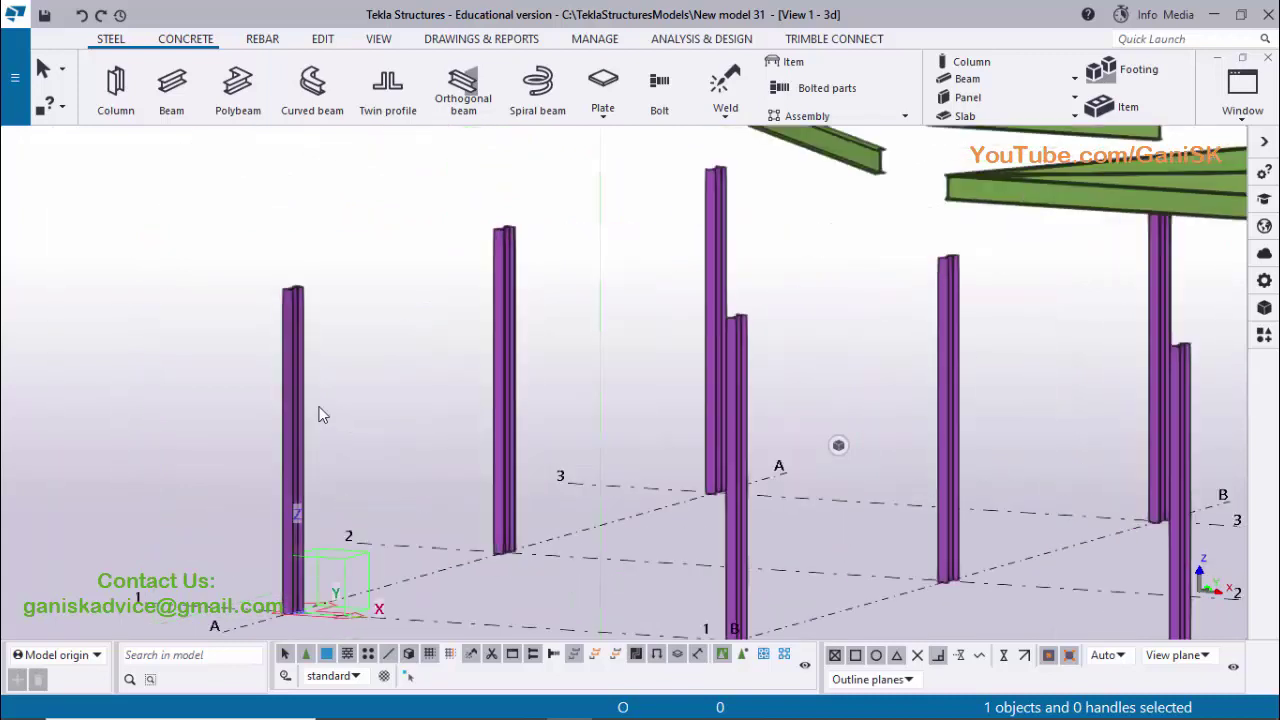
Activate PLAN @+0 and zoom and pan until the column at grid C/1 sits near the top.
{"action": "left_click", "coordinate": [1242, 90]}
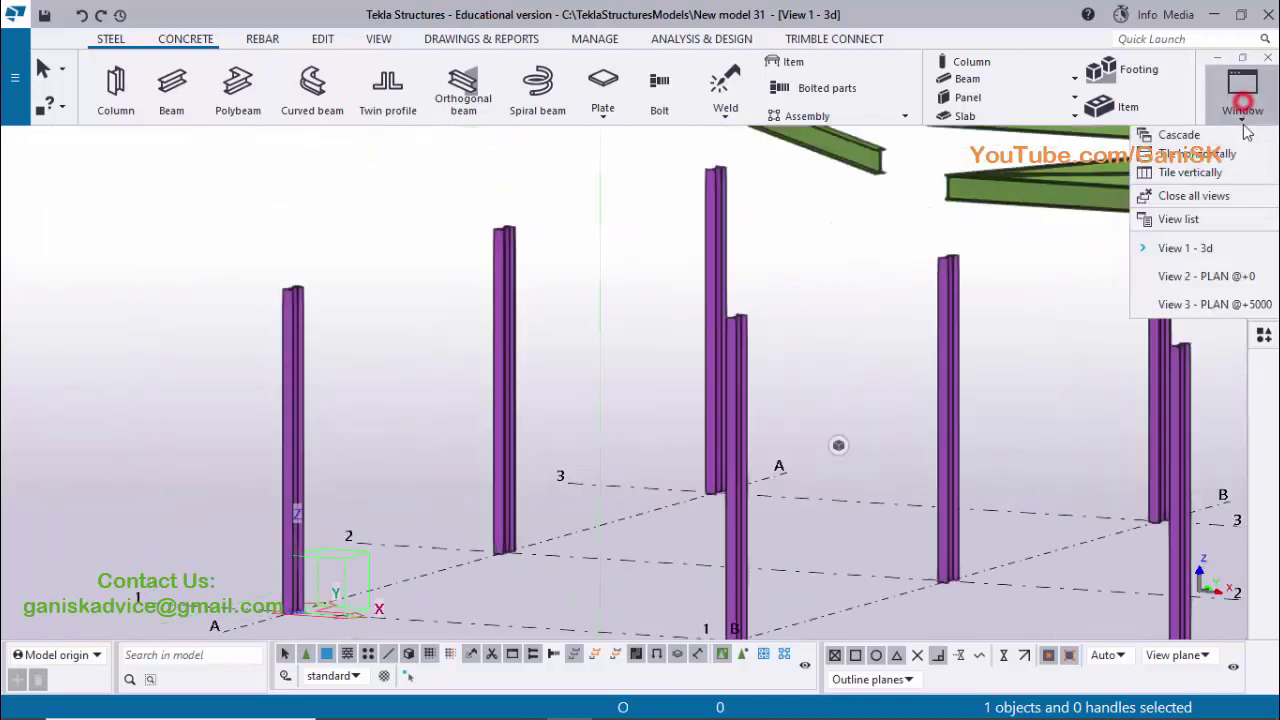
{"action": "left_click", "coordinate": [1208, 277]}
{"action": "scroll", "coordinate": [505, 518], "scroll_direction": "up", "scroll_amount": 8}
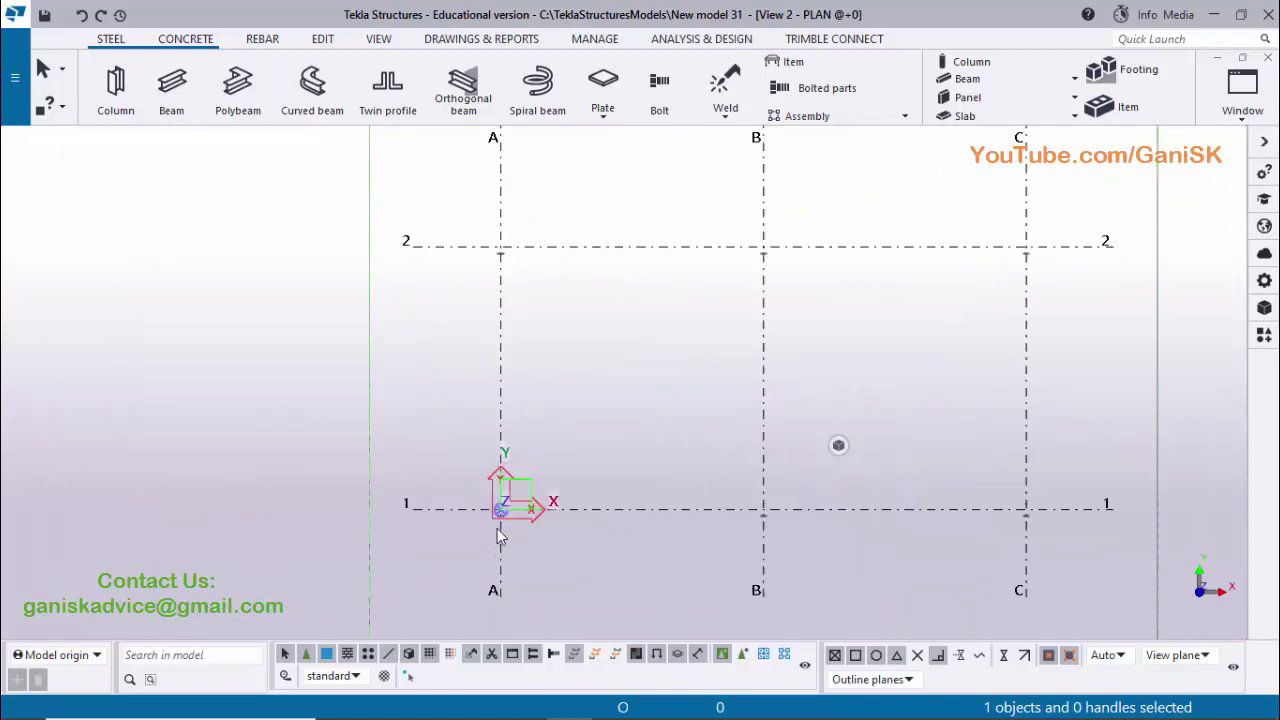
{"action": "middle_click_drag", "start_coordinate": [743, 494], "coordinate": [349, 477]}
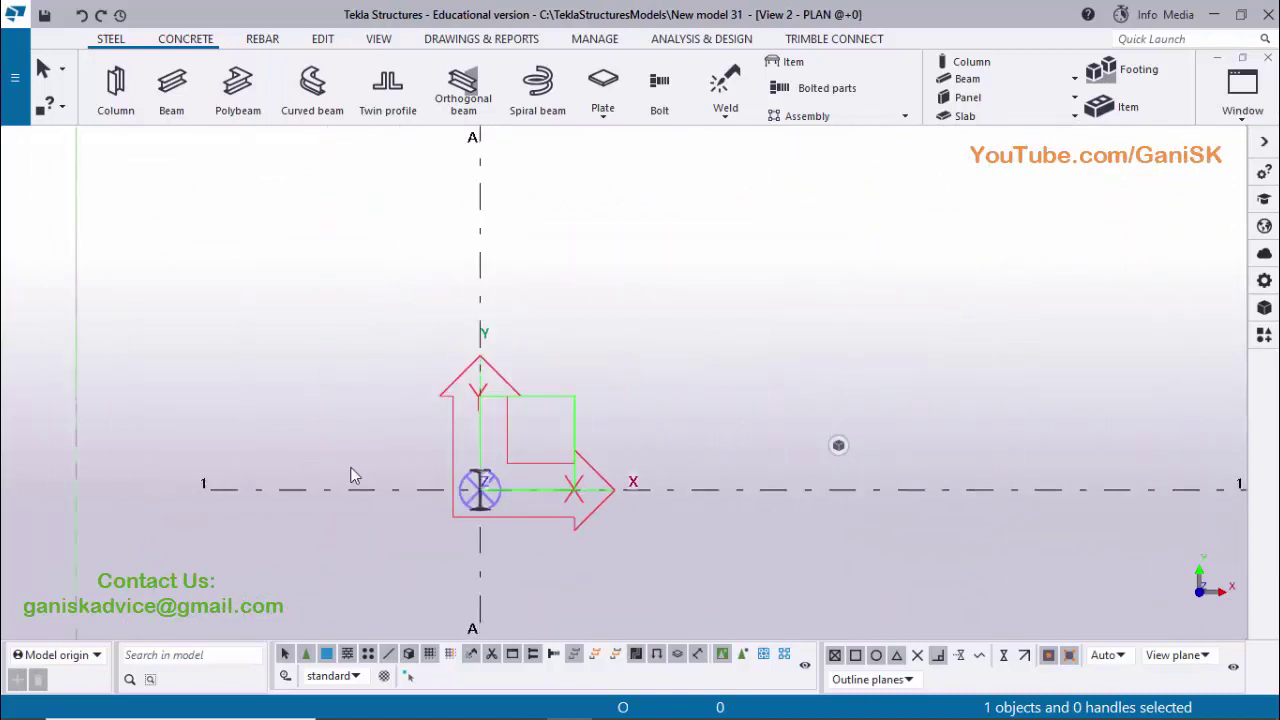
{"action": "scroll", "coordinate": [366, 463], "scroll_direction": "down", "scroll_amount": 3}
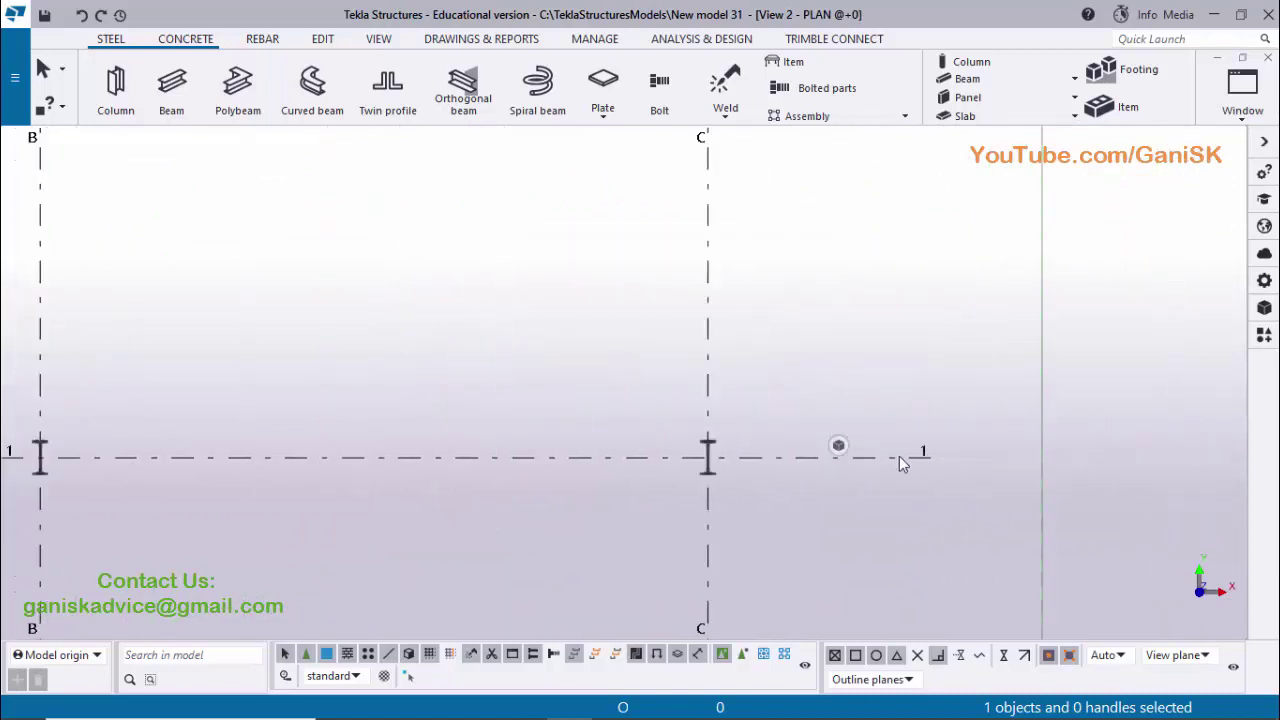
{"action": "left_click", "coordinate": [632, 479]}
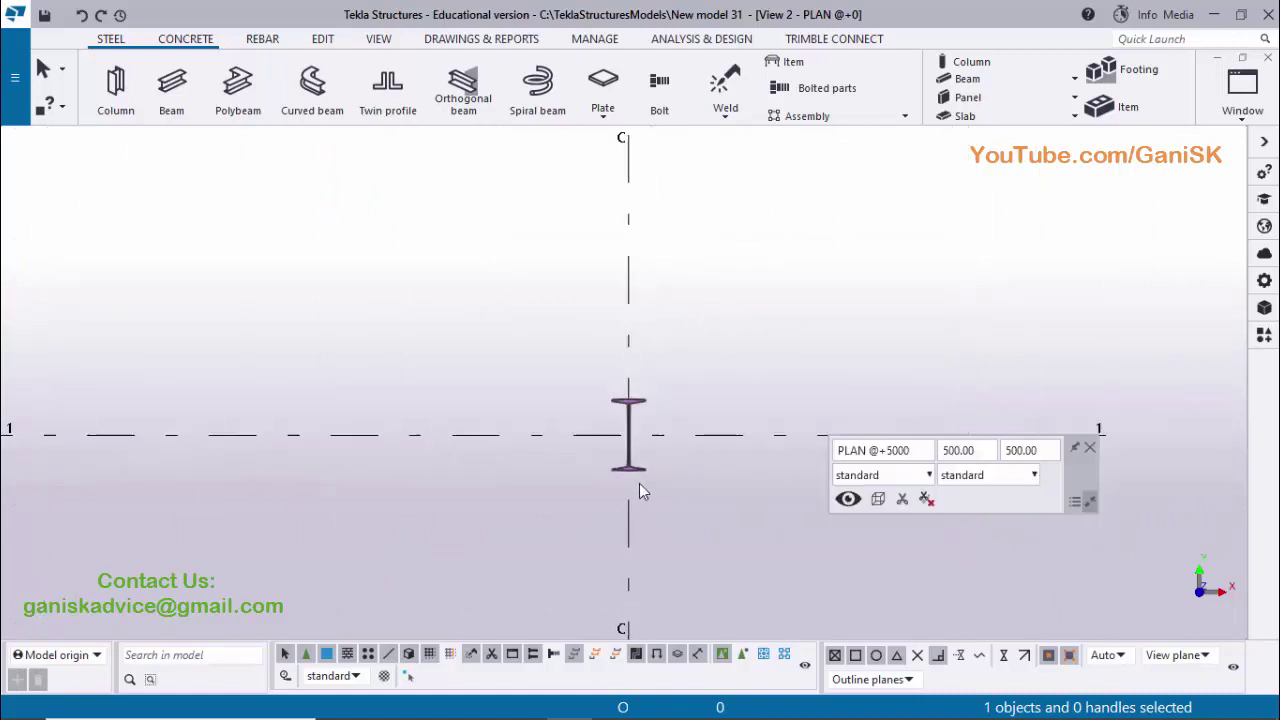
{"action": "scroll", "coordinate": [634, 386], "scroll_direction": "down", "scroll_amount": 2}
{"action": "middle_click_drag", "start_coordinate": [634, 386], "coordinate": [630, 268]}
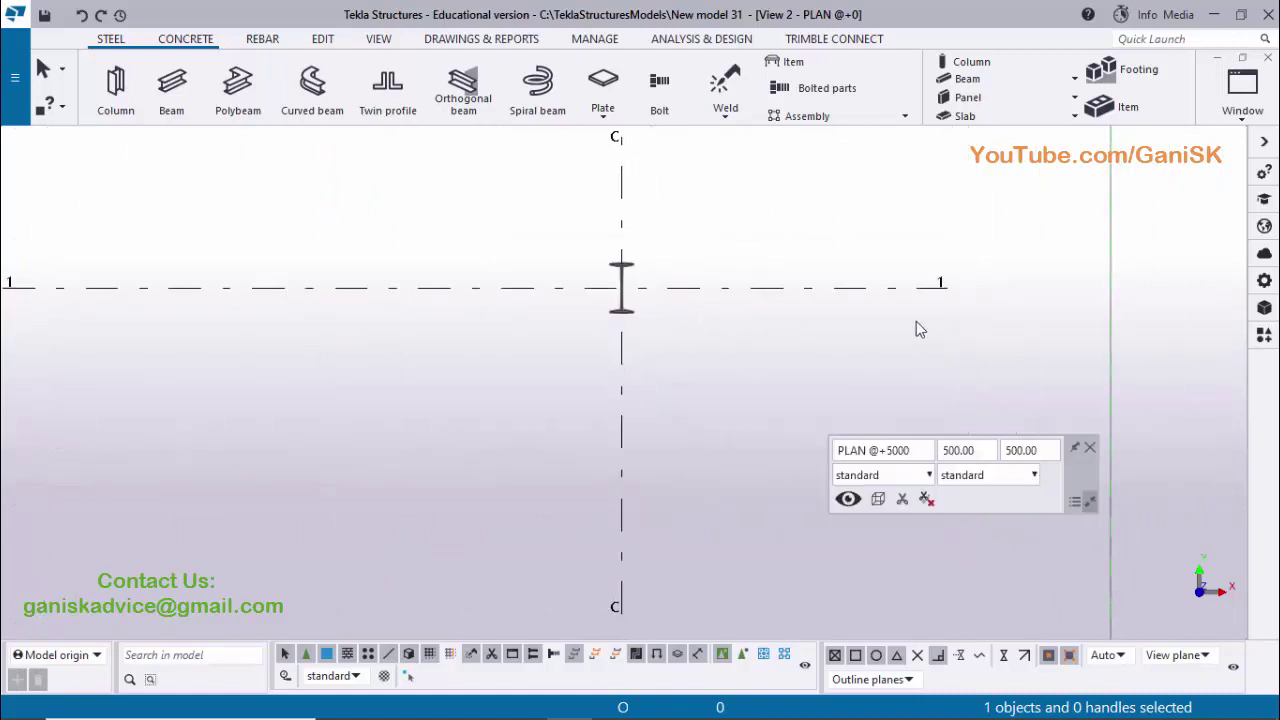
{"action": "key", "text": "Escape"}
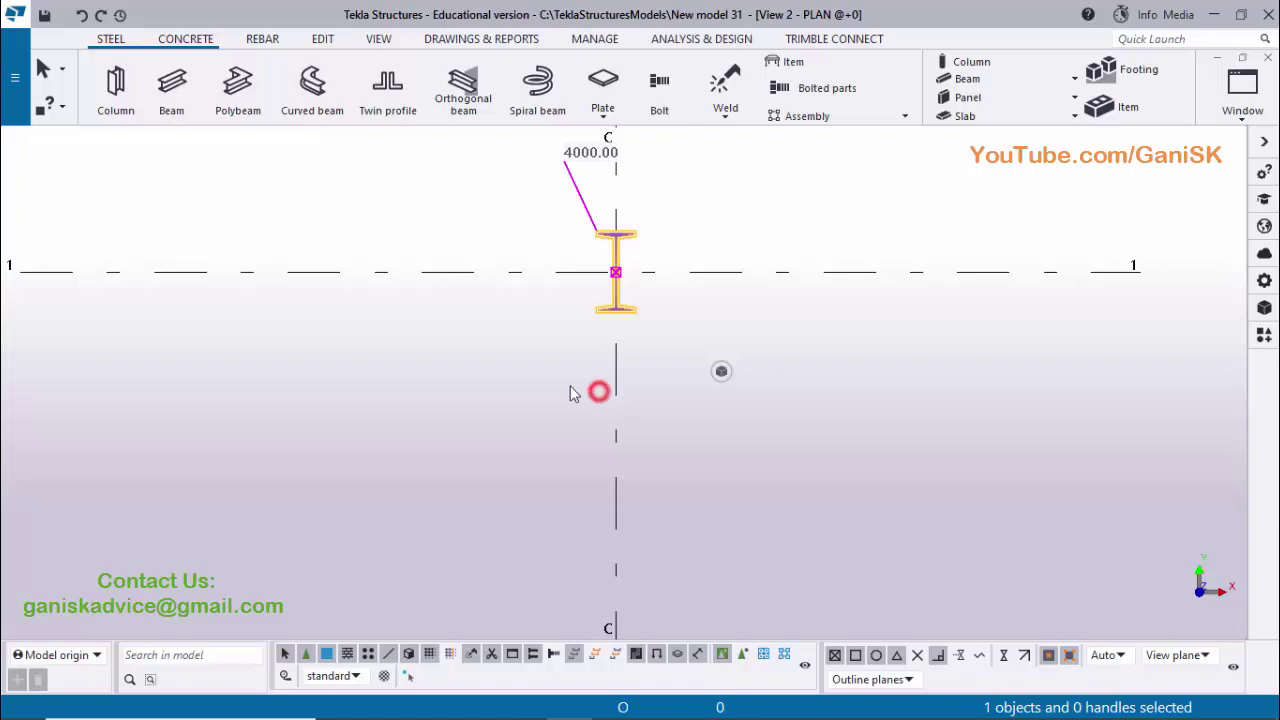
{"action": "left_click", "coordinate": [525, 382]}
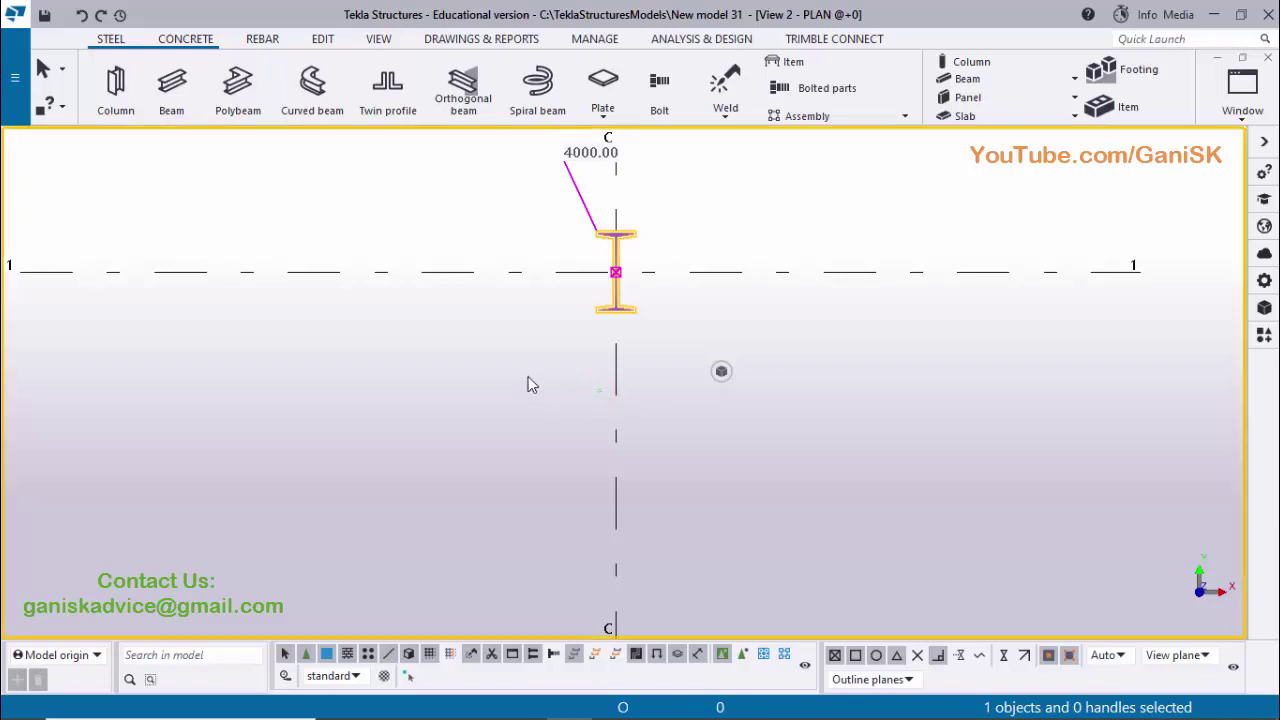
Open the C/1 column's properties and browse C profiles > IS808:1989 > ISMC in the profile catalog.
{"action": "double_click", "coordinate": [632, 312]}
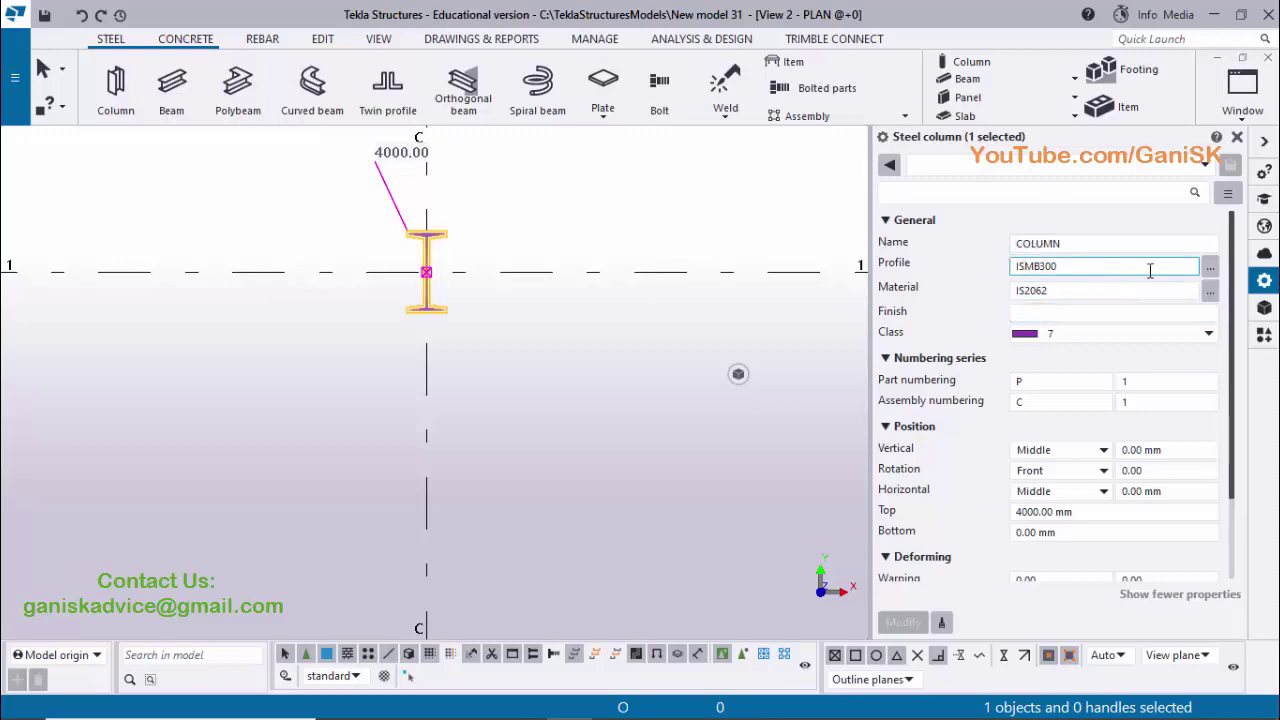
{"action": "left_click", "coordinate": [1209, 270]}
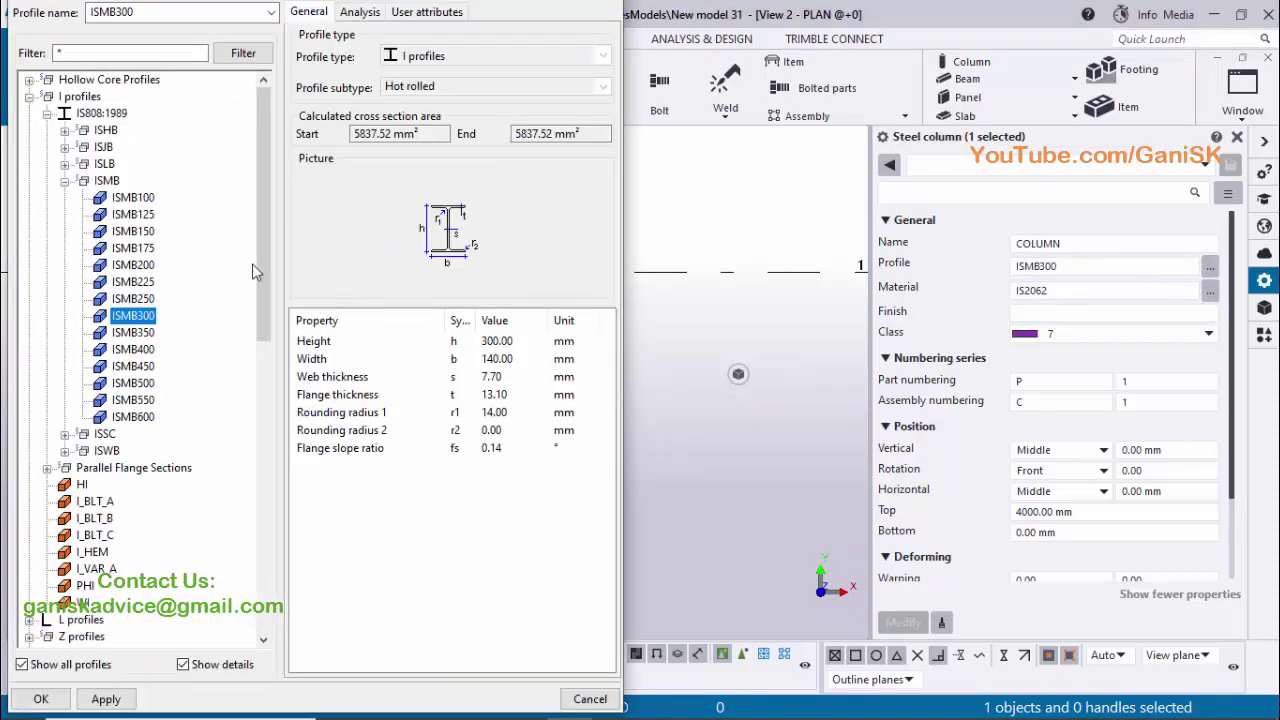
{"action": "left_click", "coordinate": [29, 96]}
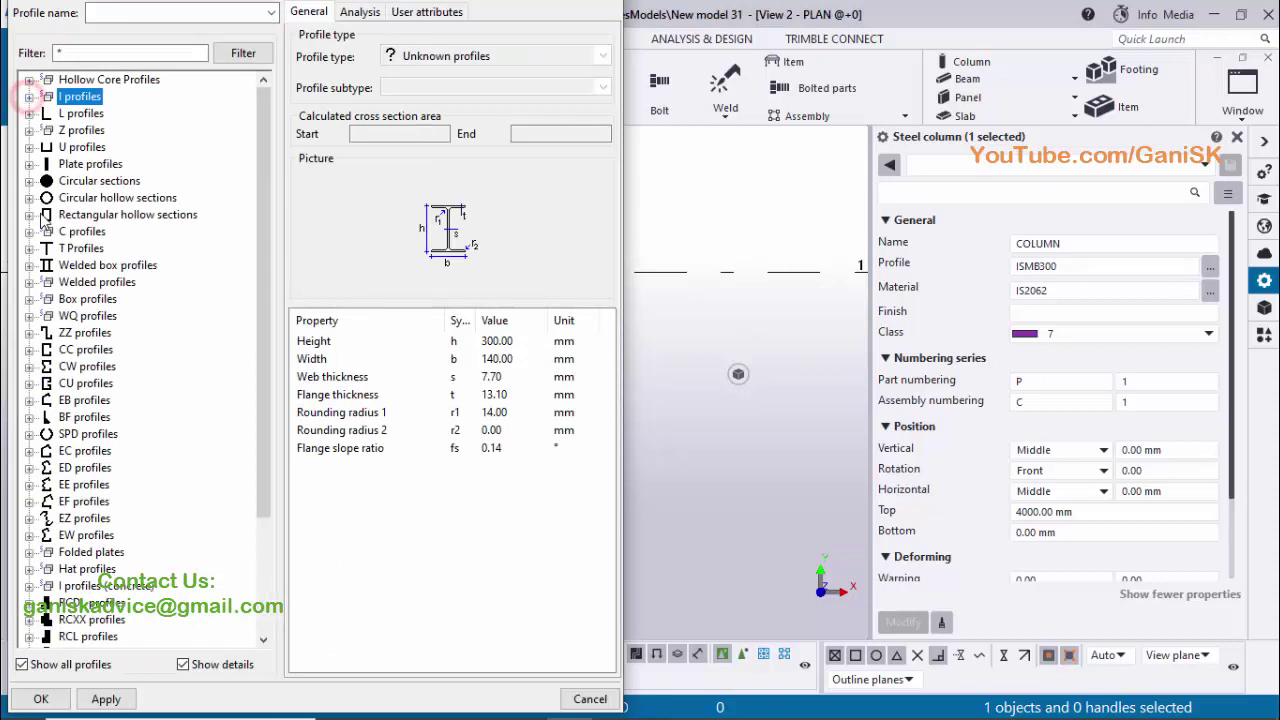
{"action": "left_click", "coordinate": [29, 147]}
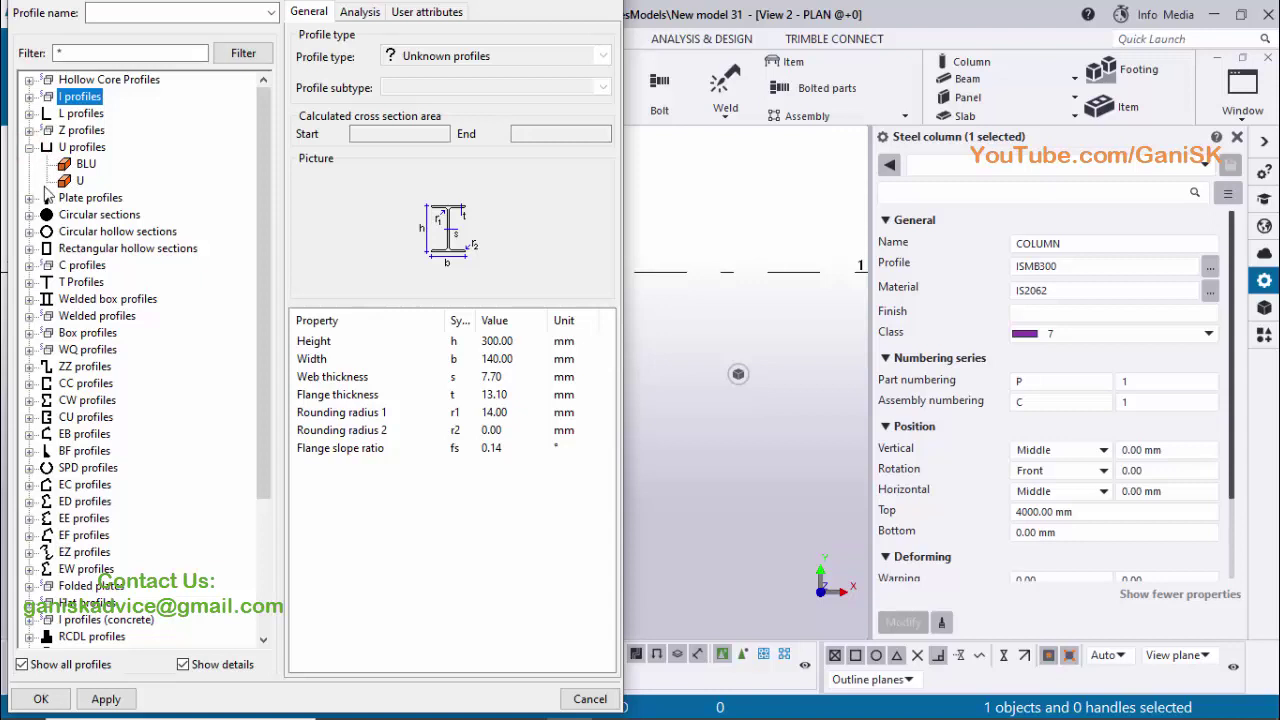
{"action": "left_click", "coordinate": [30, 266]}
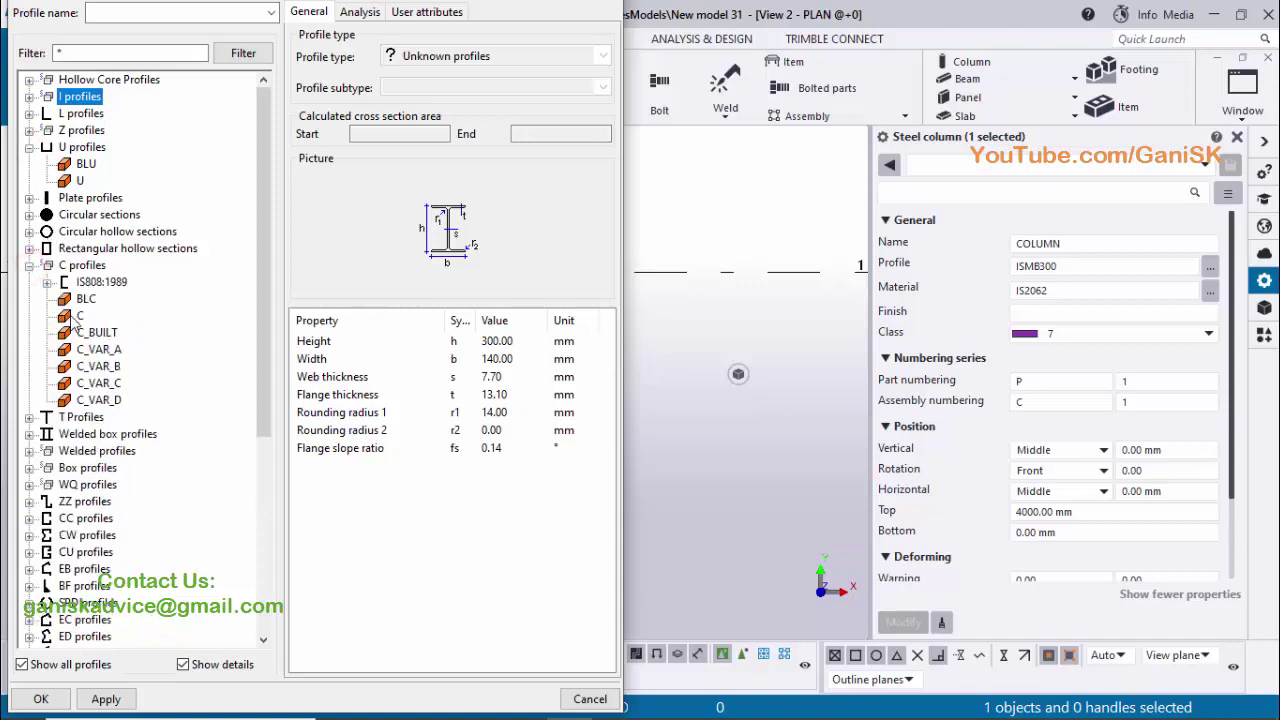
{"action": "left_click", "coordinate": [47, 283]}
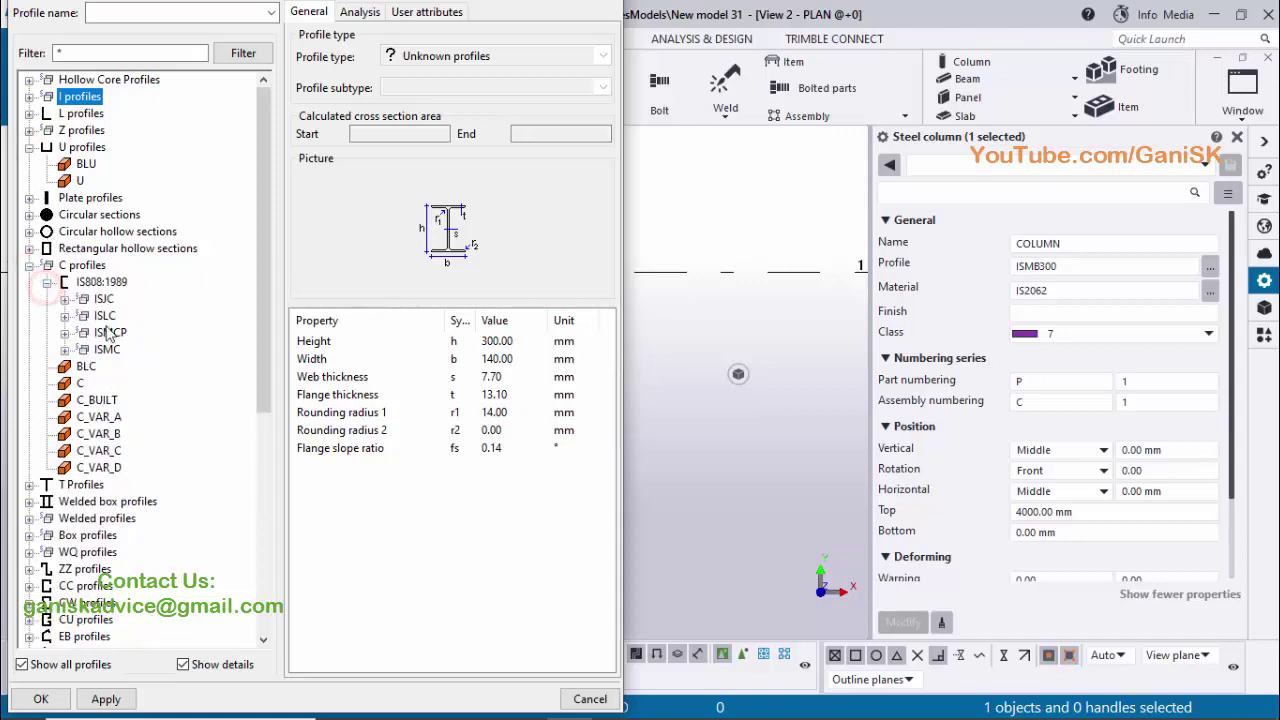
{"action": "left_click", "coordinate": [64, 350]}
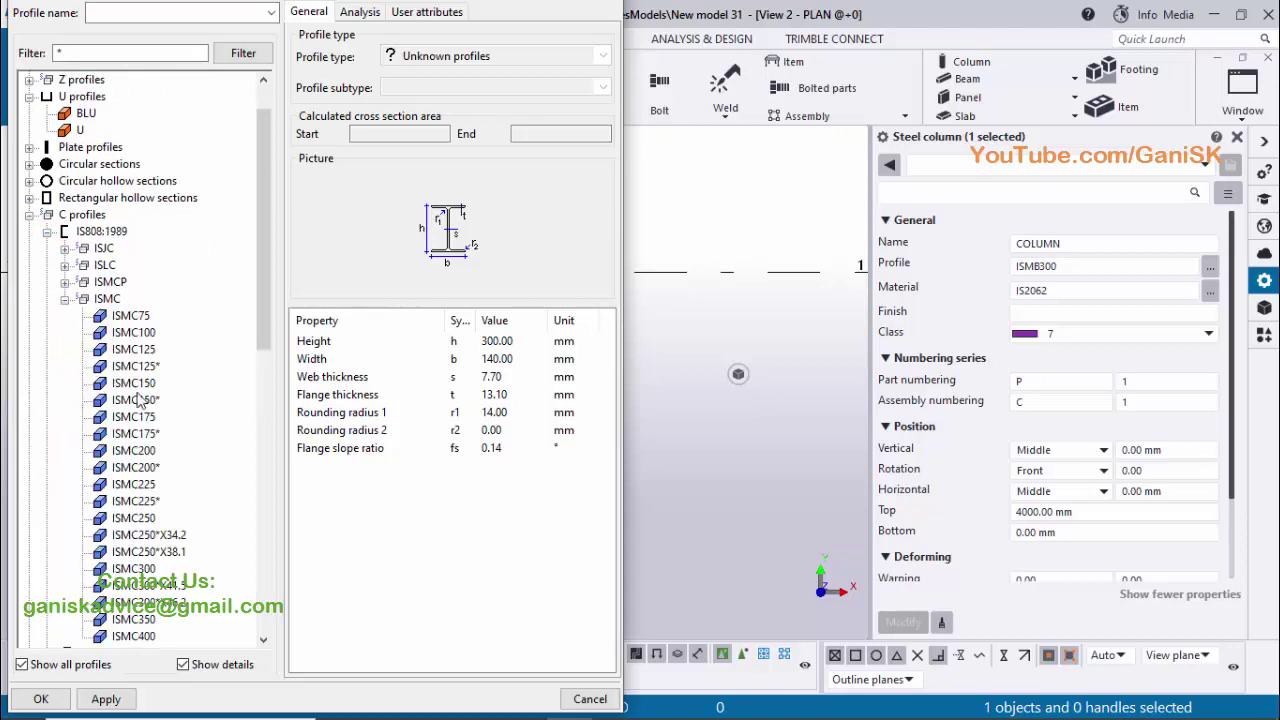
Cancel the catalog, then load the ISMC_Column saved settings and apply them to the column.
{"action": "left_click", "coordinate": [588, 700]}
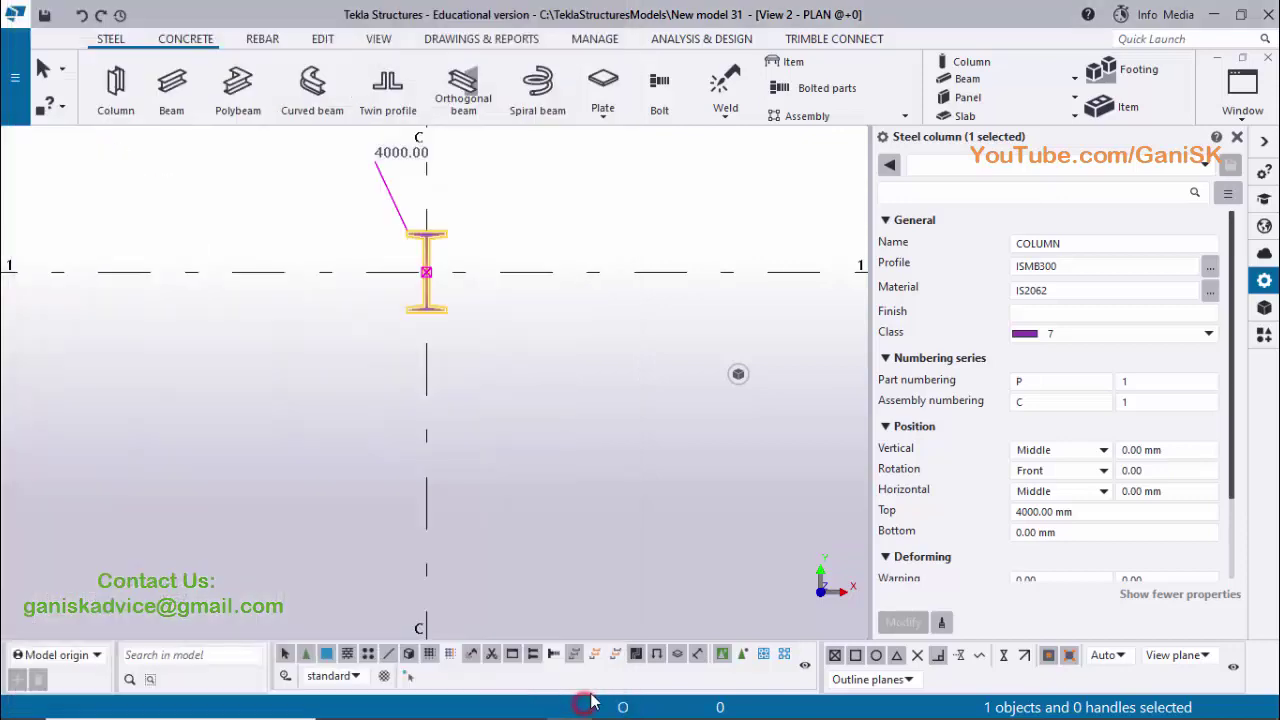
{"action": "left_click", "coordinate": [1083, 168]}
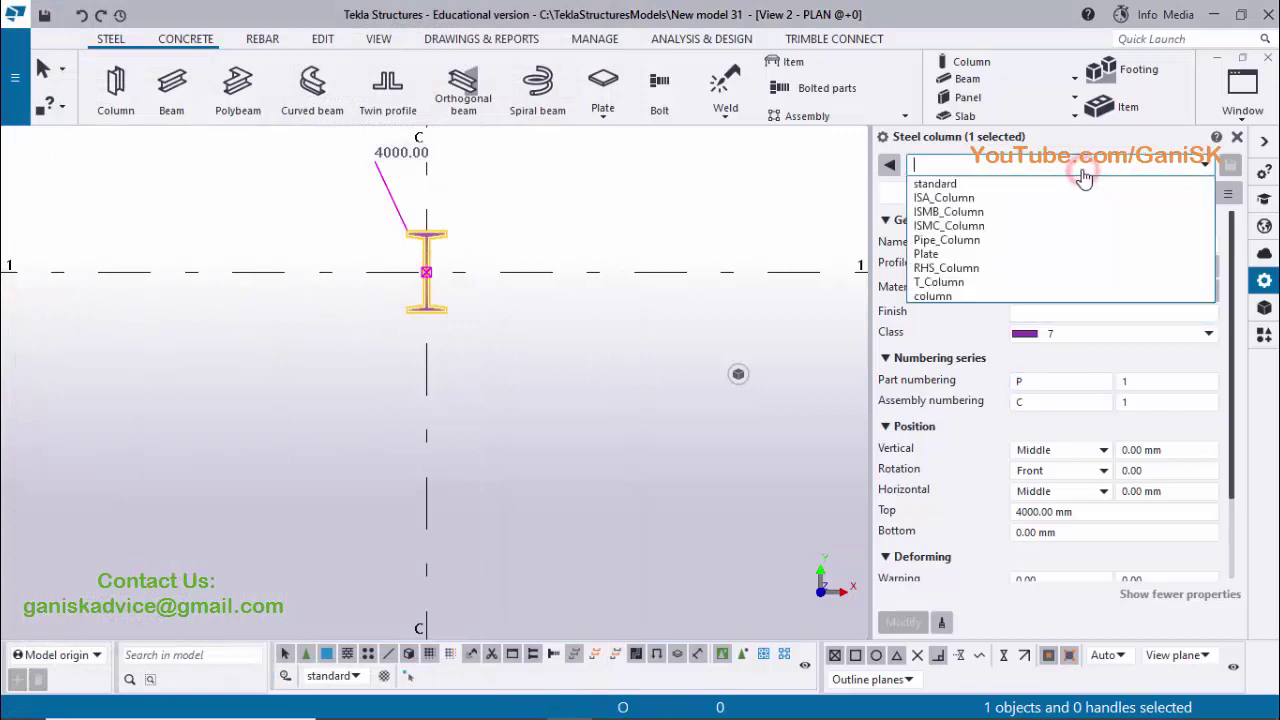
{"action": "left_click", "coordinate": [968, 226]}
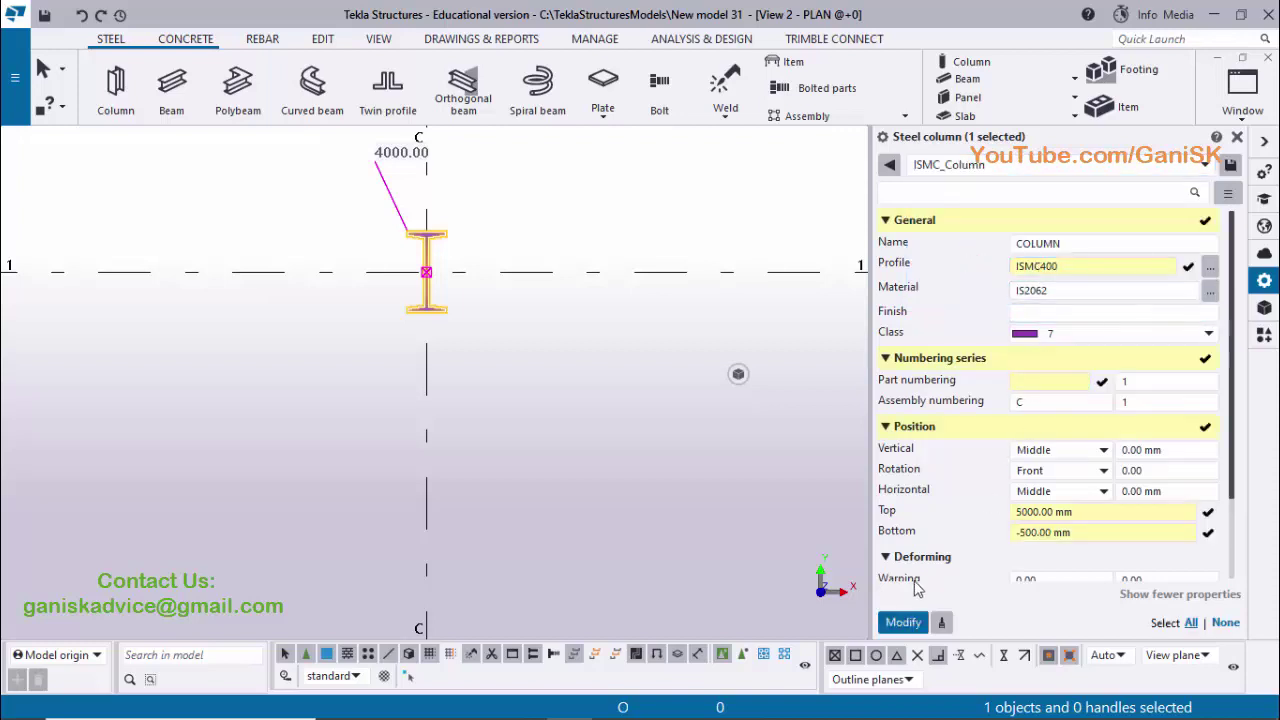
{"action": "left_click", "coordinate": [903, 622]}
{"action": "scroll", "coordinate": [449, 316], "scroll_direction": "up", "scroll_amount": 2}
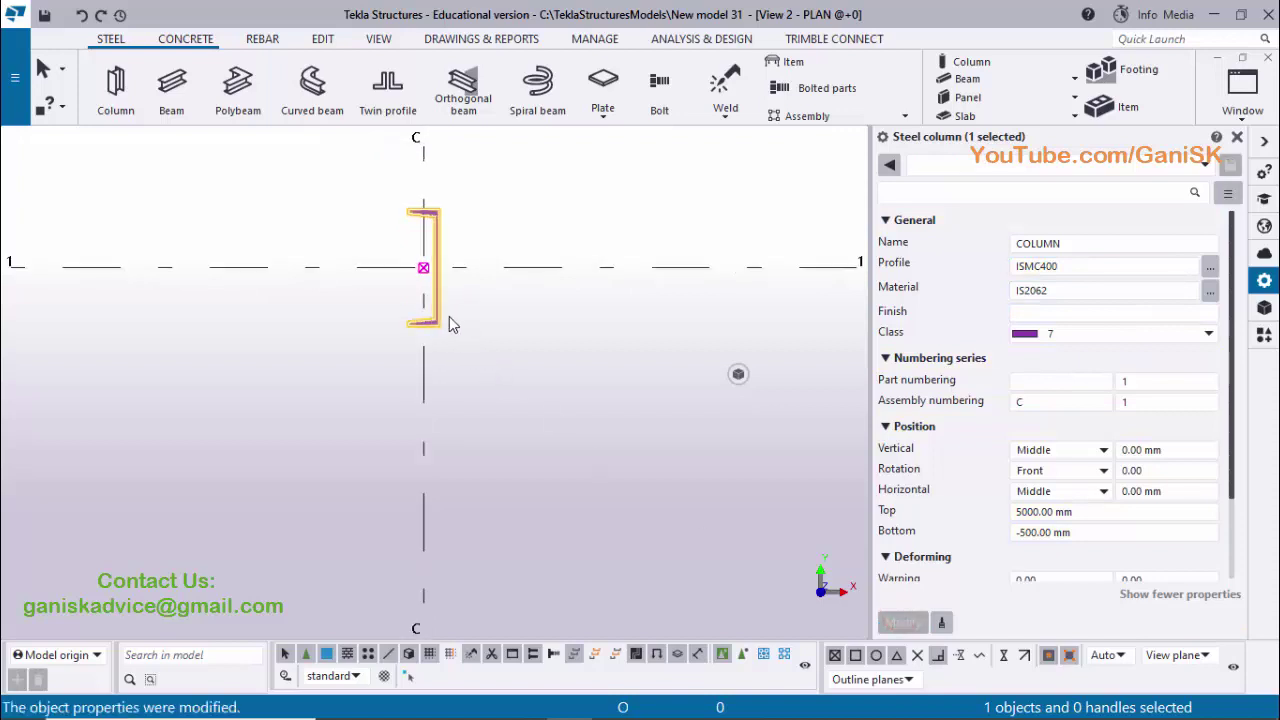
{"action": "scroll", "coordinate": [437, 297], "scroll_direction": "up", "scroll_amount": 1}
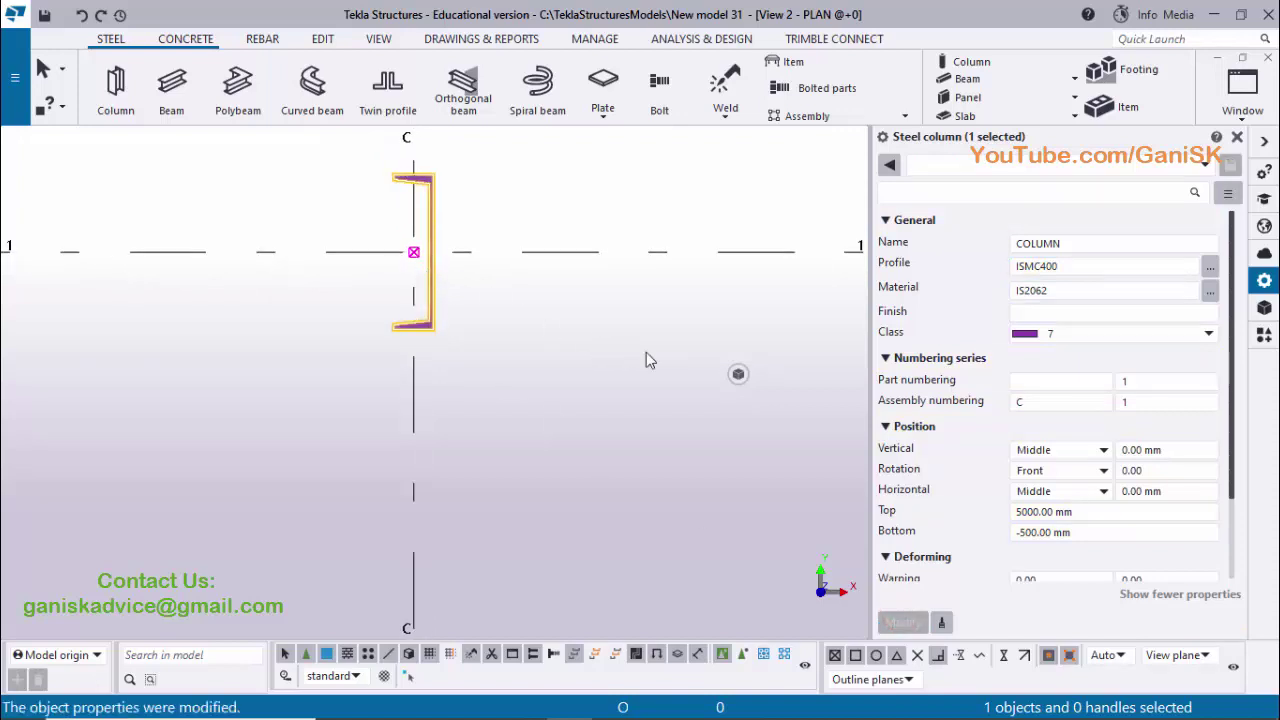
Set the column's horizontal position to Left with a 10 mm offset.
{"action": "left_click", "coordinate": [1058, 494]}
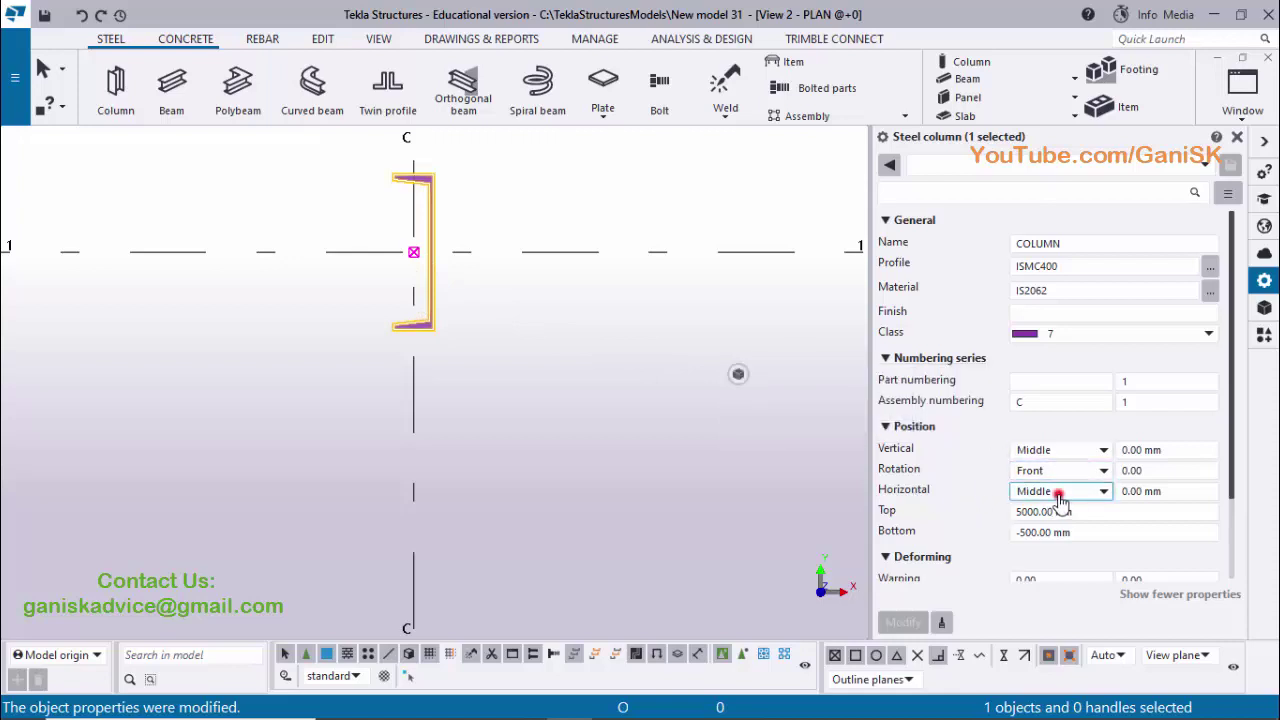
{"action": "left_click", "coordinate": [1040, 523]}
{"action": "left_click", "coordinate": [903, 622]}
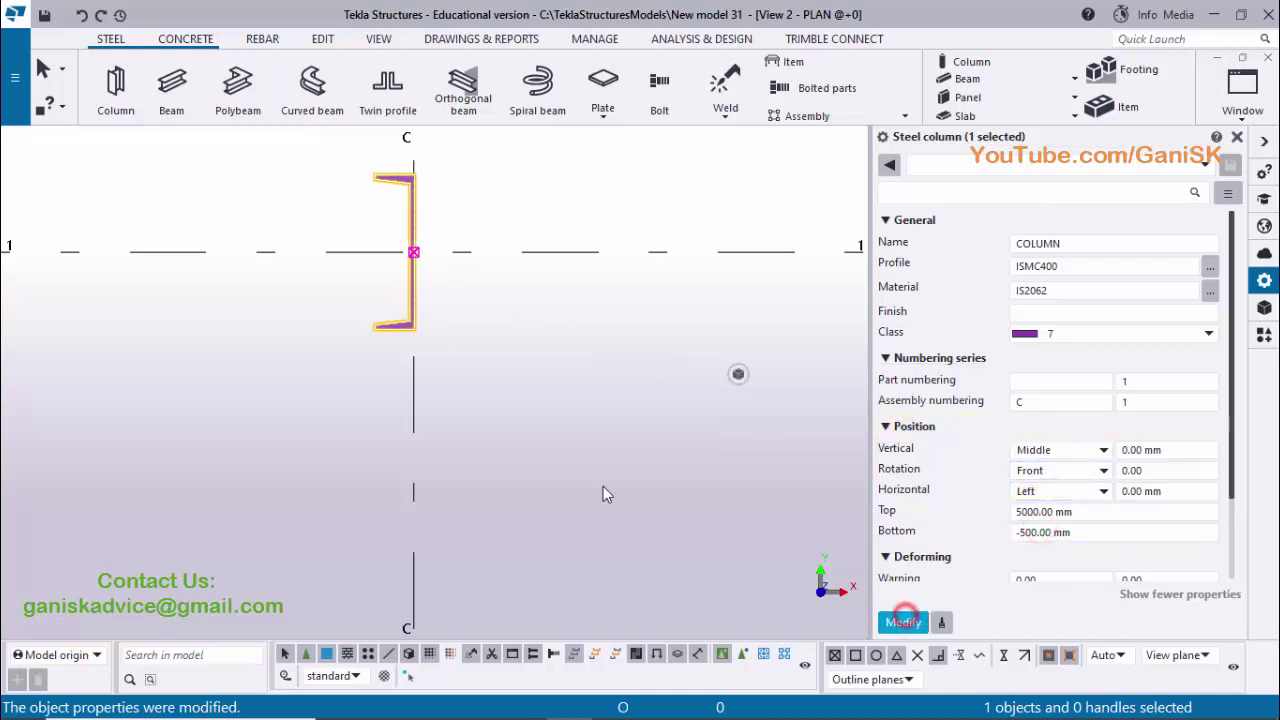
{"action": "middle_click_drag", "start_coordinate": [463, 420], "coordinate": [482, 470]}
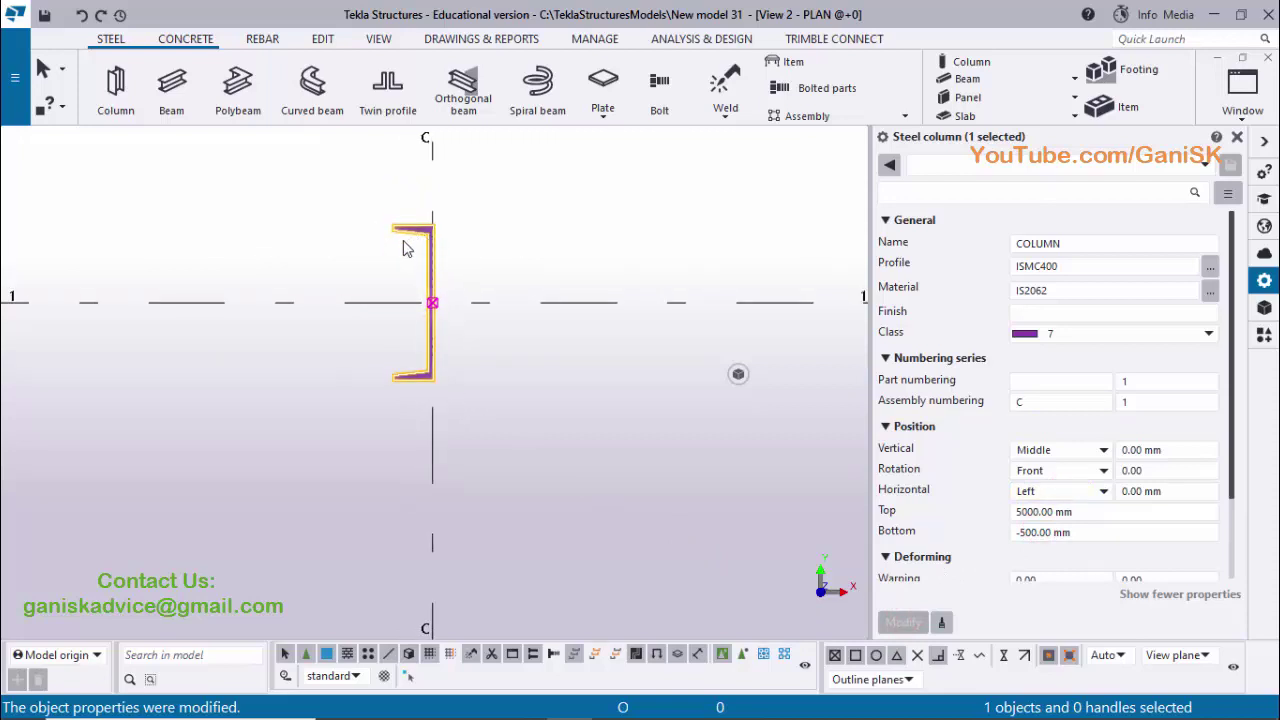
{"action": "left_click", "coordinate": [1183, 491]}
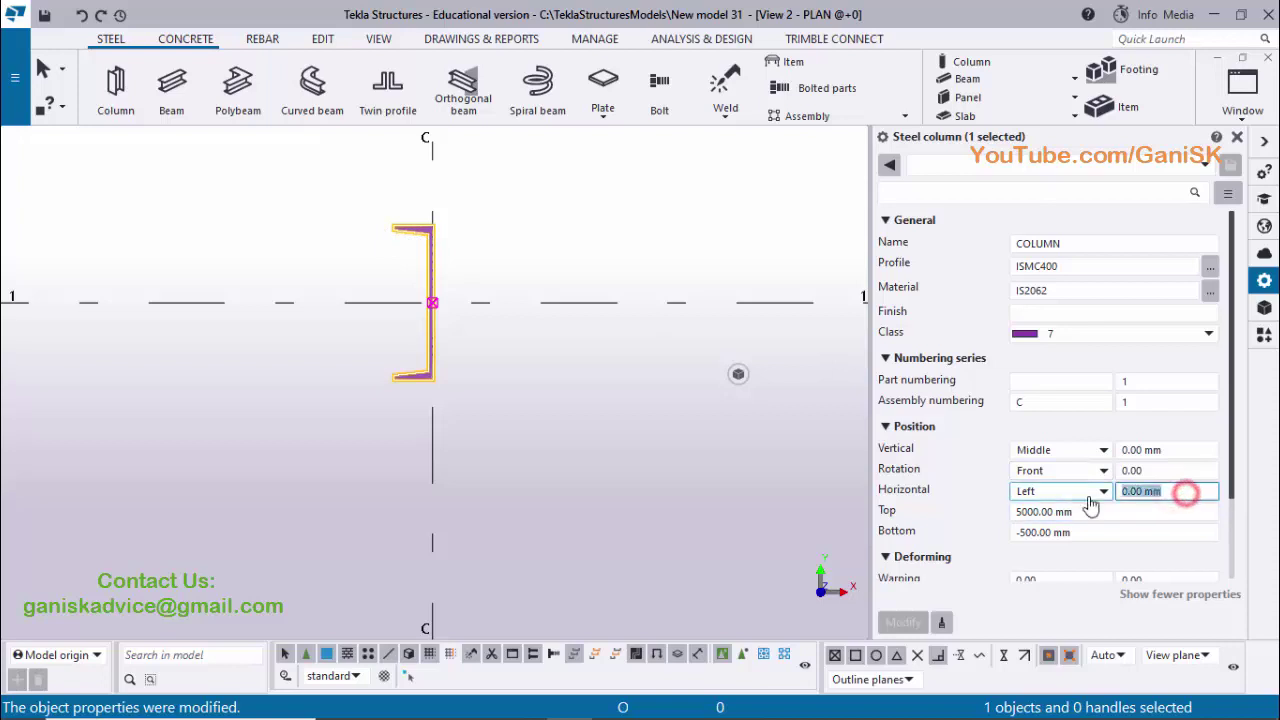
{"action": "type", "text": "10"}
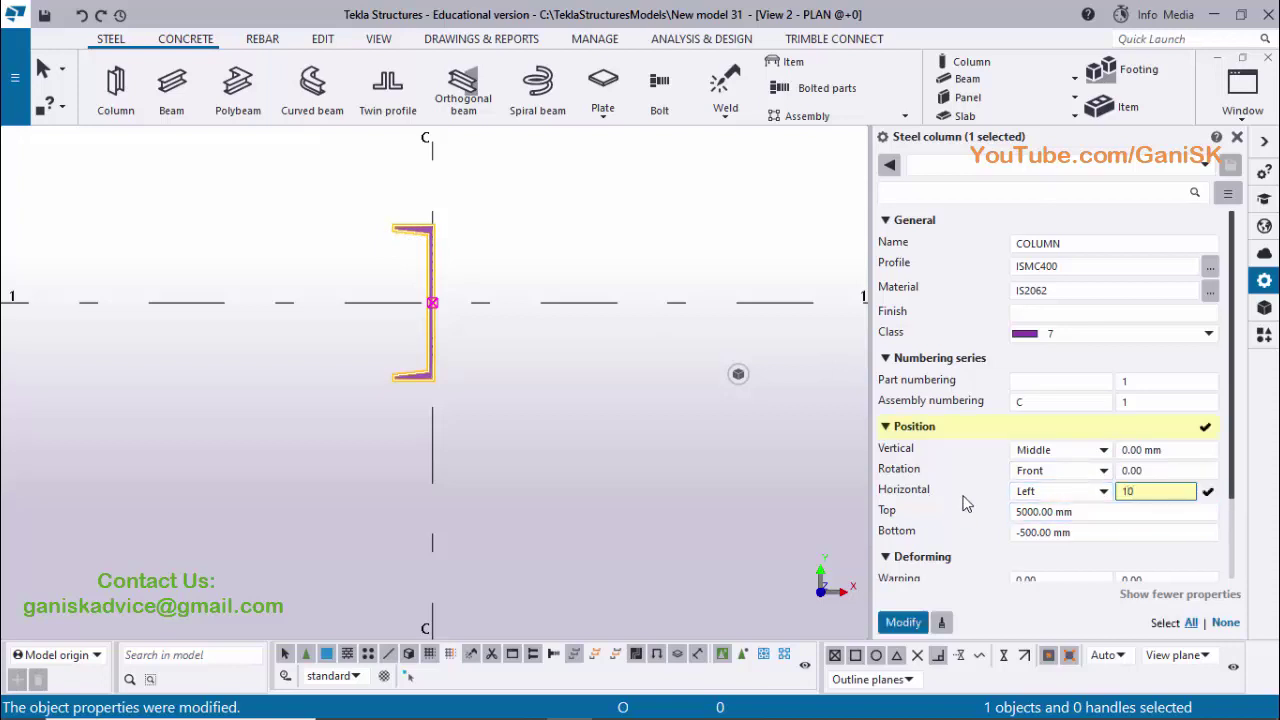
{"action": "left_click", "coordinate": [903, 622]}
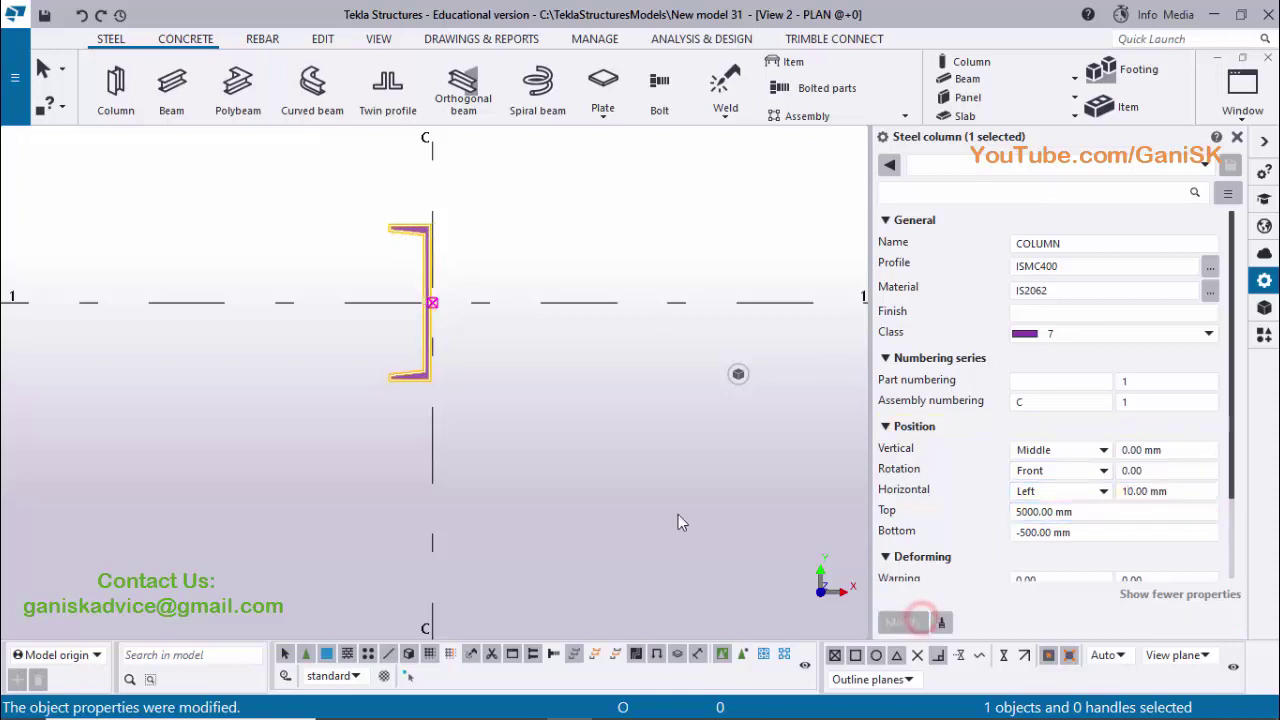
Close the column properties and fit the work area to the entire model.
{"action": "scroll", "coordinate": [435, 248], "scroll_direction": "up", "scroll_amount": 2}
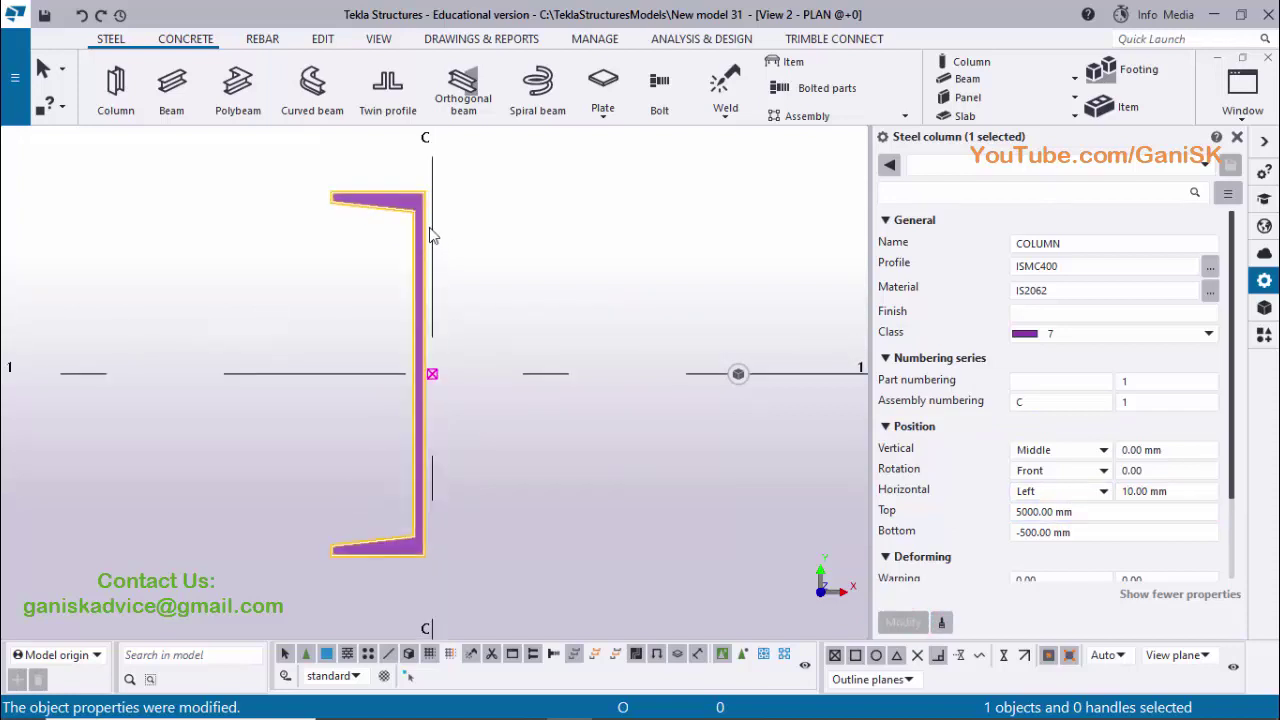
{"action": "left_click", "coordinate": [1239, 138]}
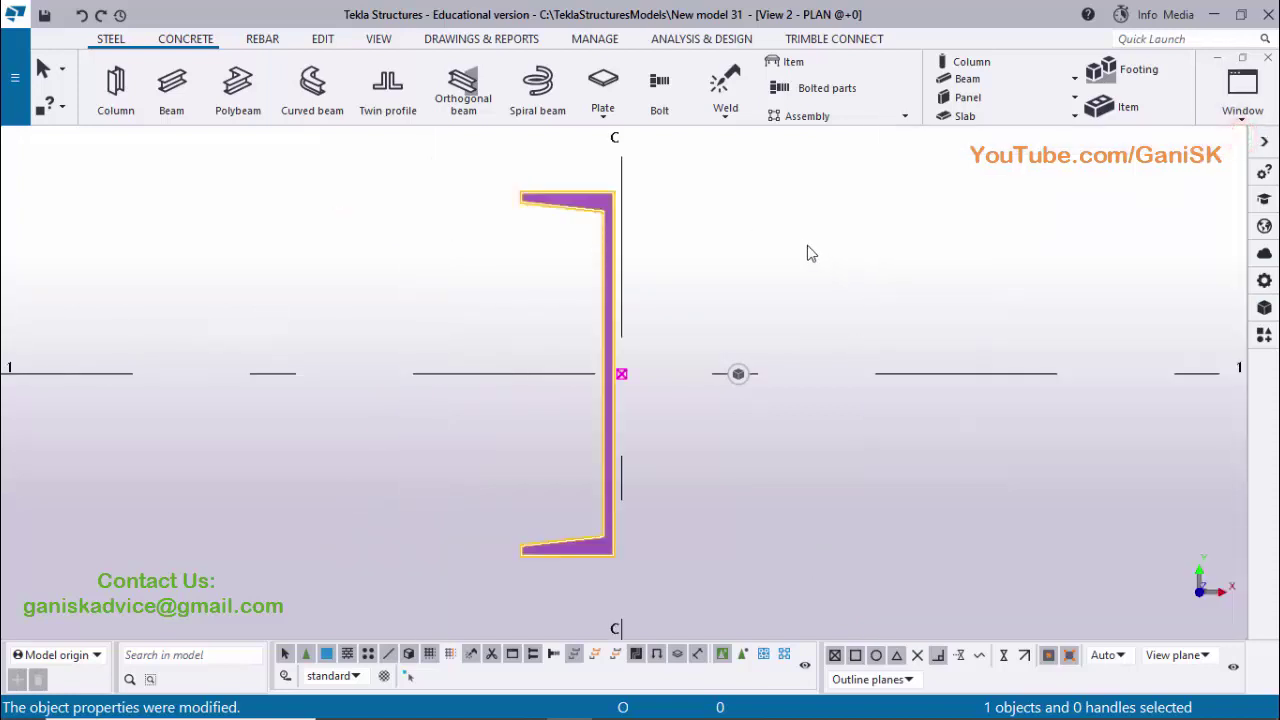
{"action": "right_click", "coordinate": [790, 204]}
{"action": "left_click", "coordinate": [836, 288]}
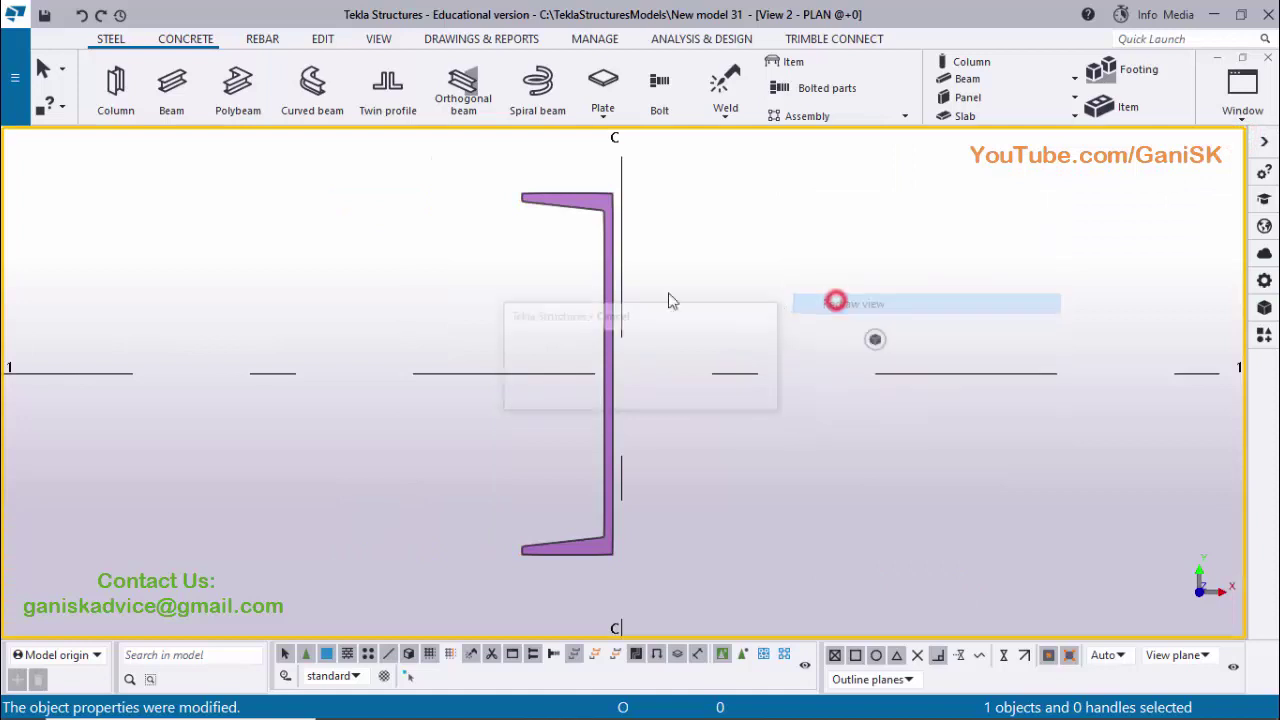
{"action": "double_click", "coordinate": [583, 210]}
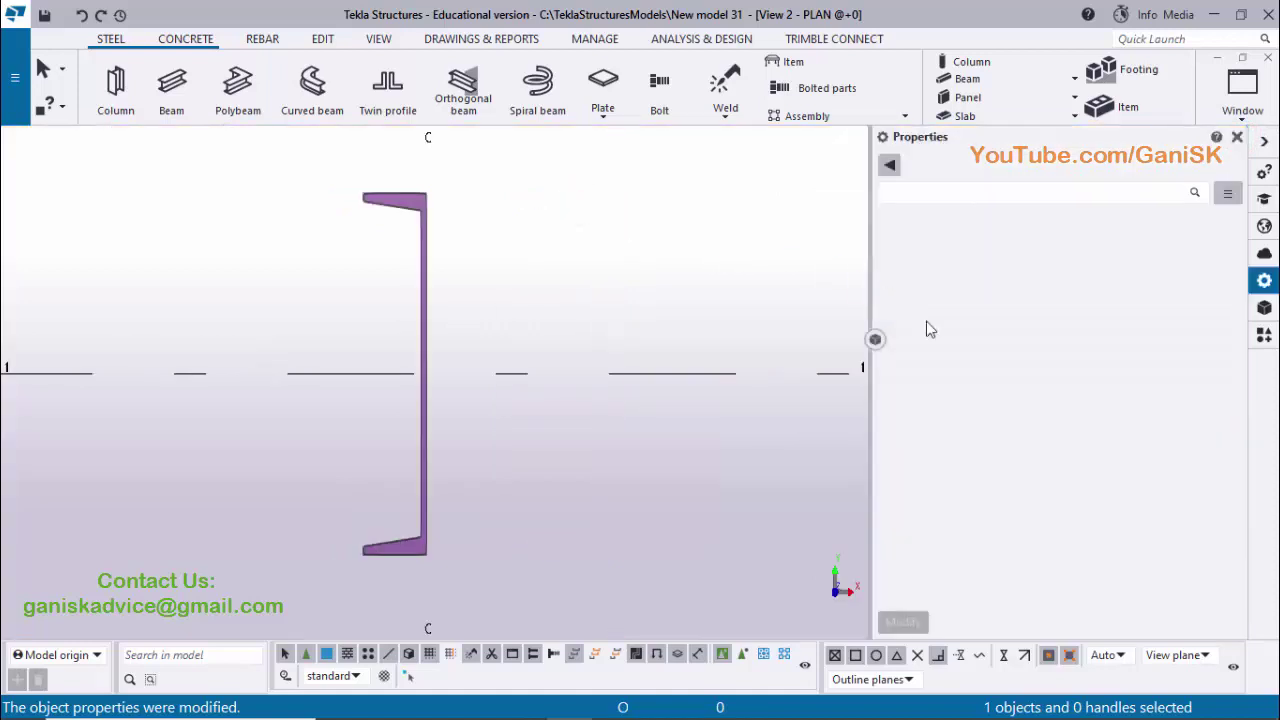
Change the ISMC400 column's class to 2, apply it, close properties and deselect.
{"action": "left_click", "coordinate": [1074, 334]}
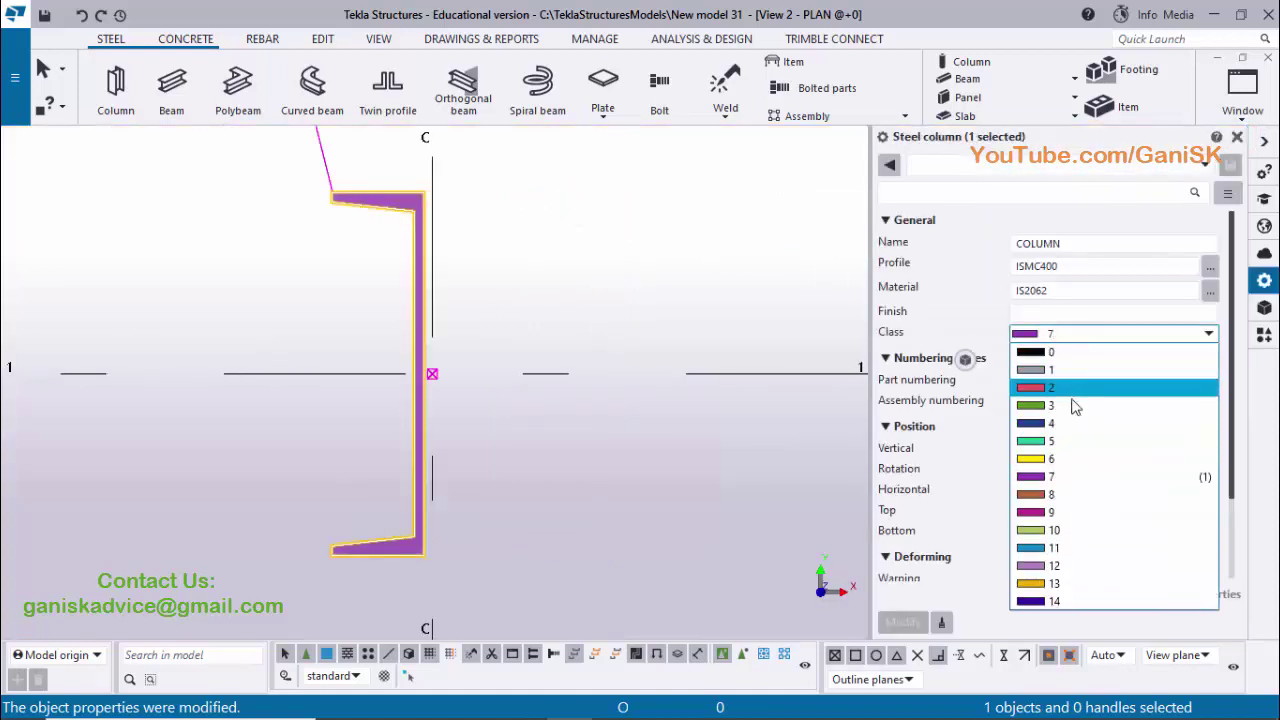
{"action": "left_click", "coordinate": [1060, 388]}
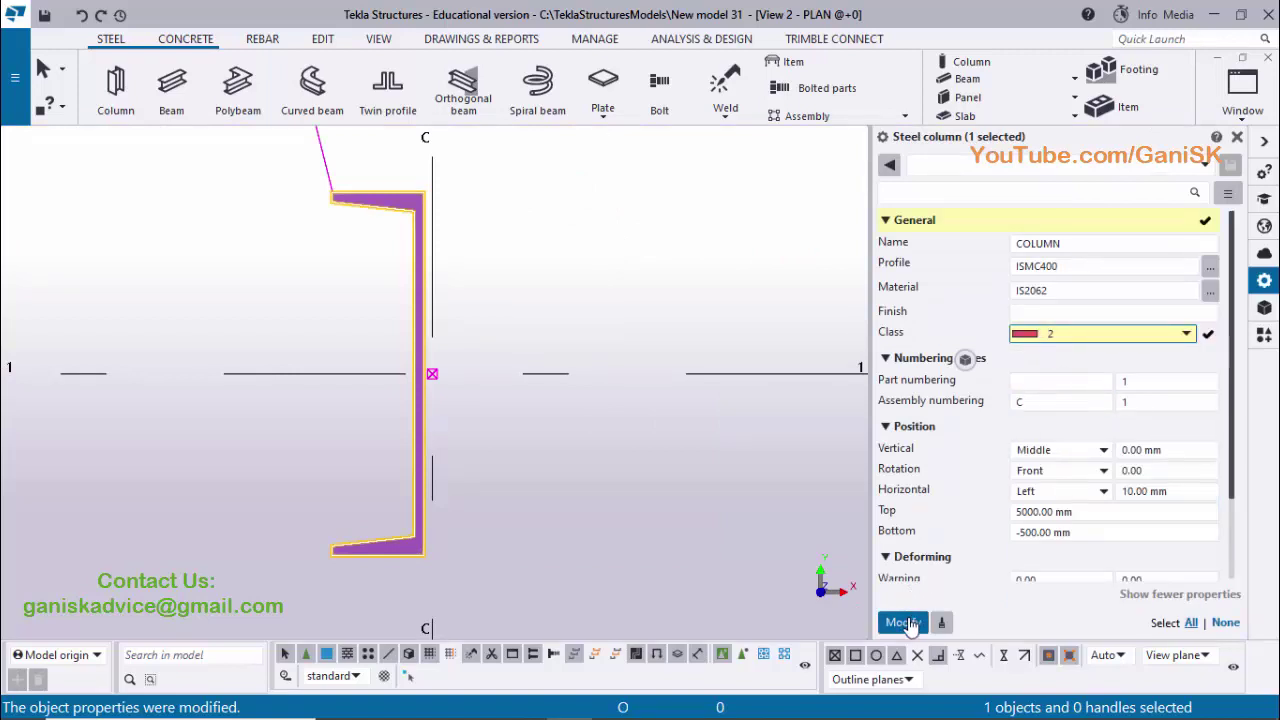
{"action": "left_click", "coordinate": [903, 622]}
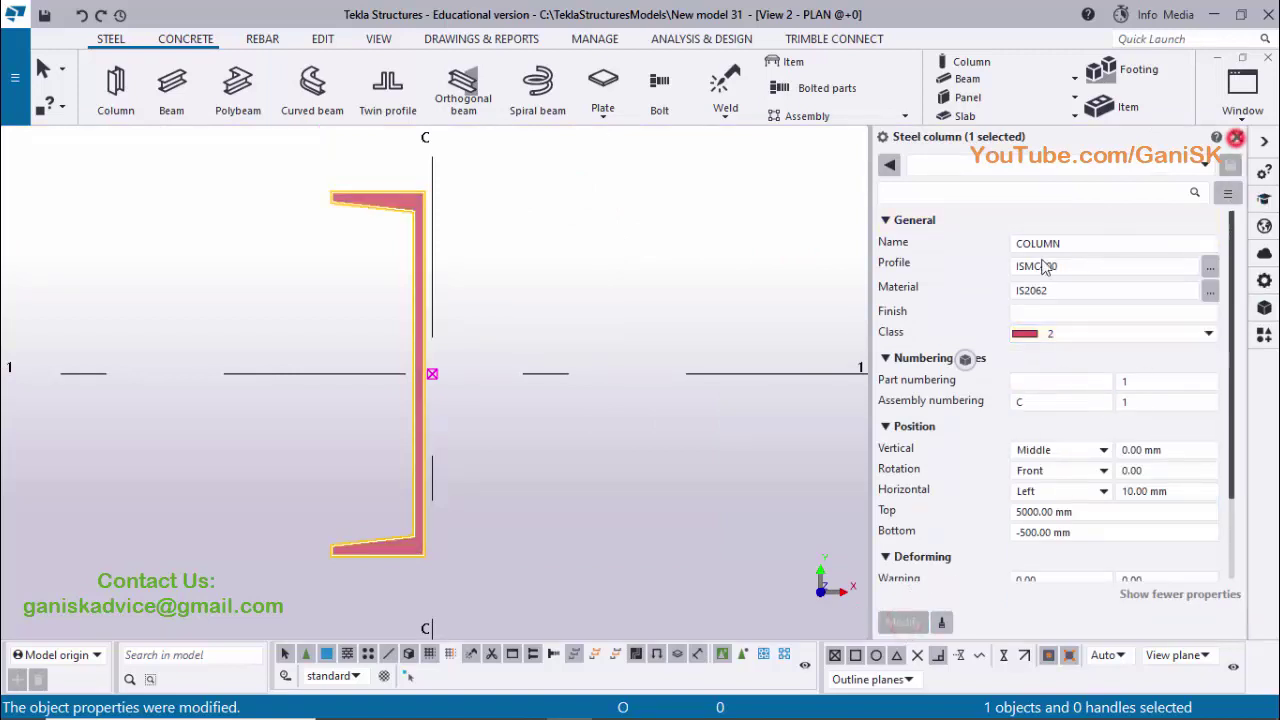
{"action": "left_click", "coordinate": [1237, 137]}
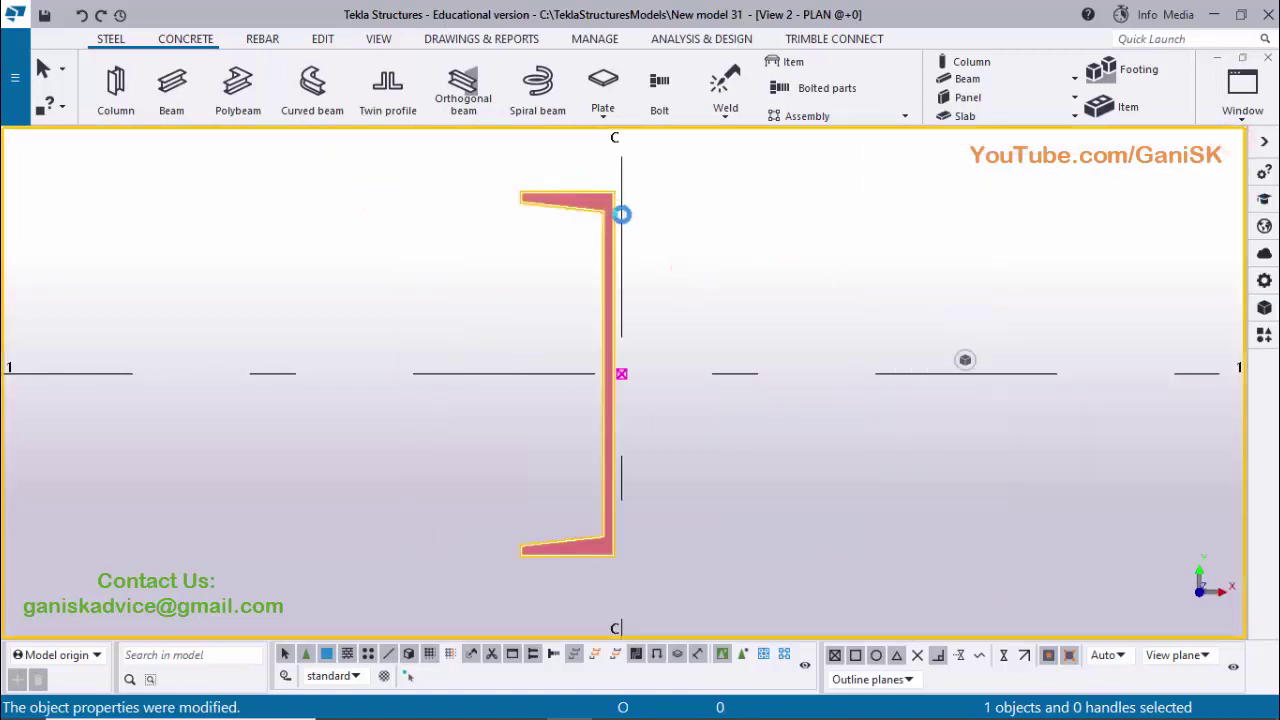
{"action": "left_click", "coordinate": [621, 217]}
{"action": "scroll", "coordinate": [623, 212], "scroll_direction": "up", "scroll_amount": 2}
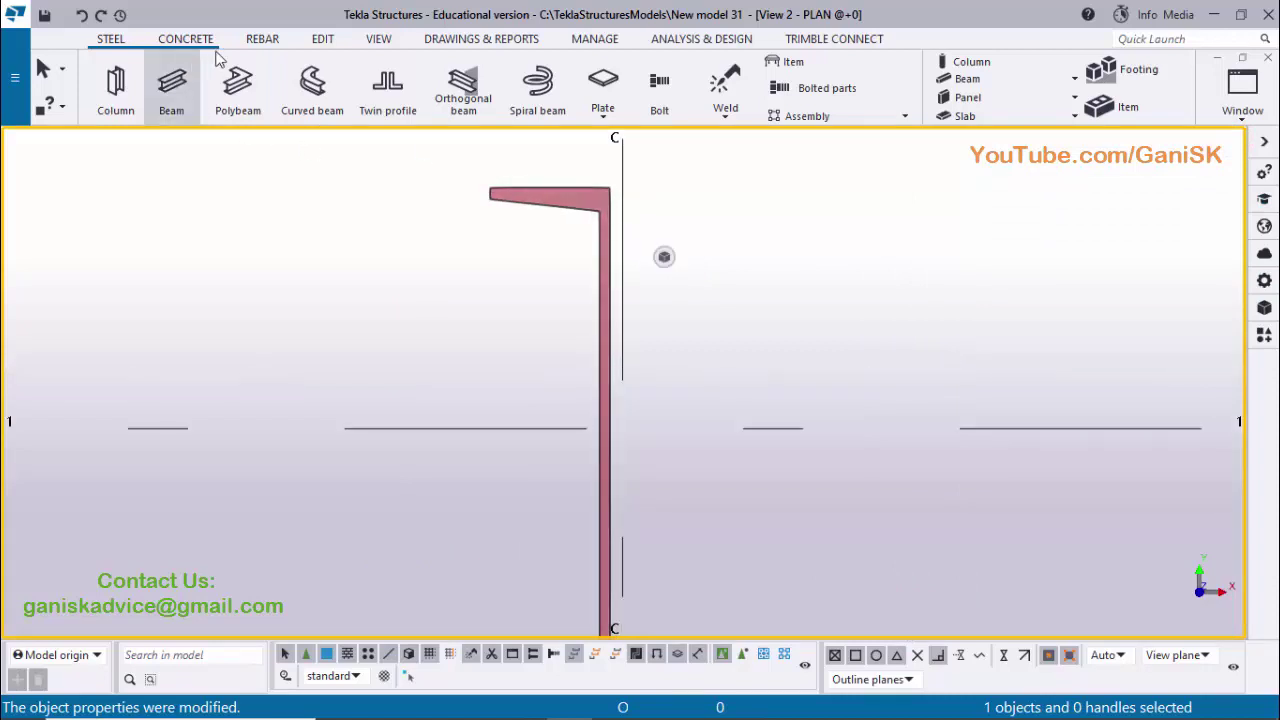
Measure the horizontal distance from the channel's top flange corner to grid line C: 10.00 mm.
{"action": "left_click", "coordinate": [322, 42]}
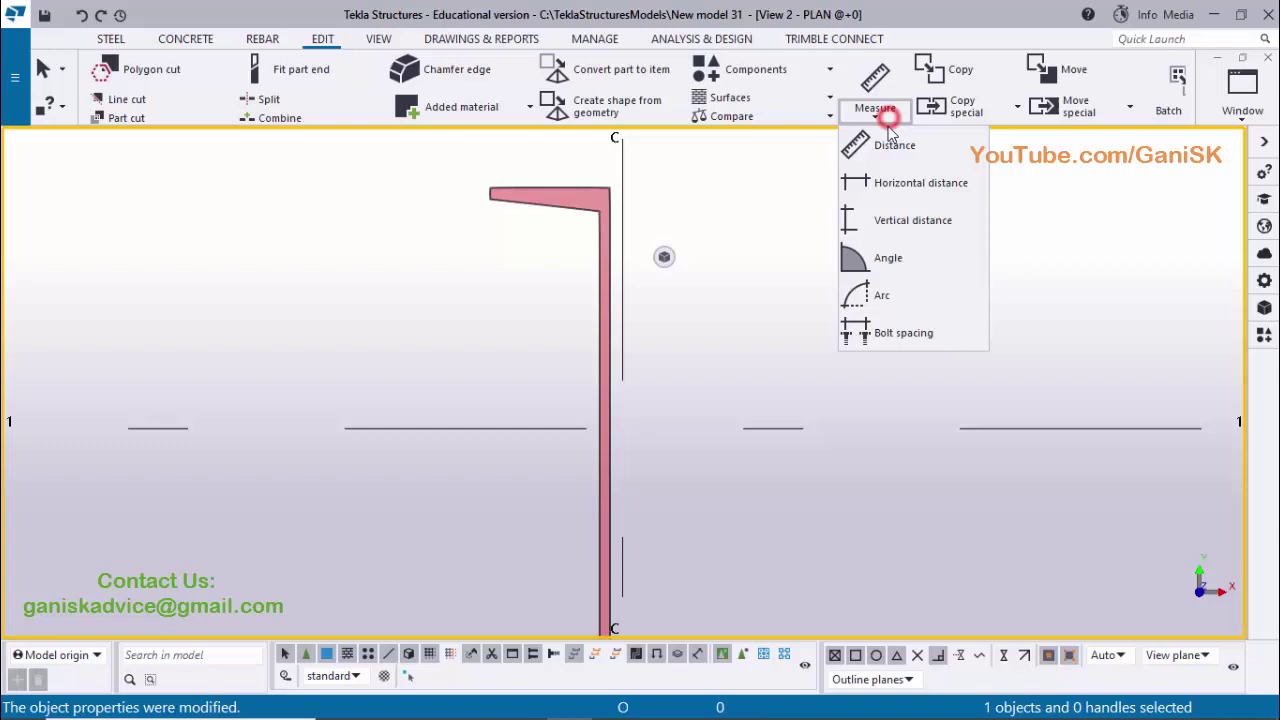
{"action": "left_click", "coordinate": [894, 192]}
{"action": "middle_click_drag", "start_coordinate": [624, 240], "coordinate": [624, 265]}
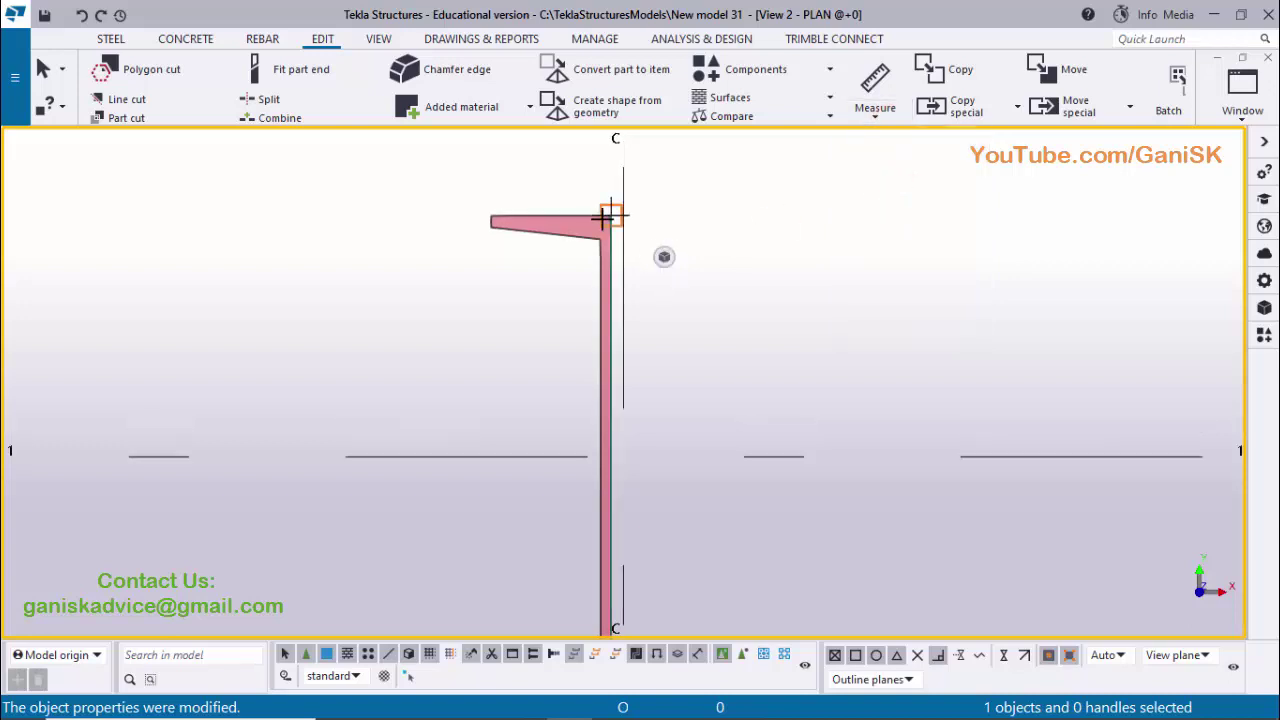
{"action": "left_click", "coordinate": [614, 215]}
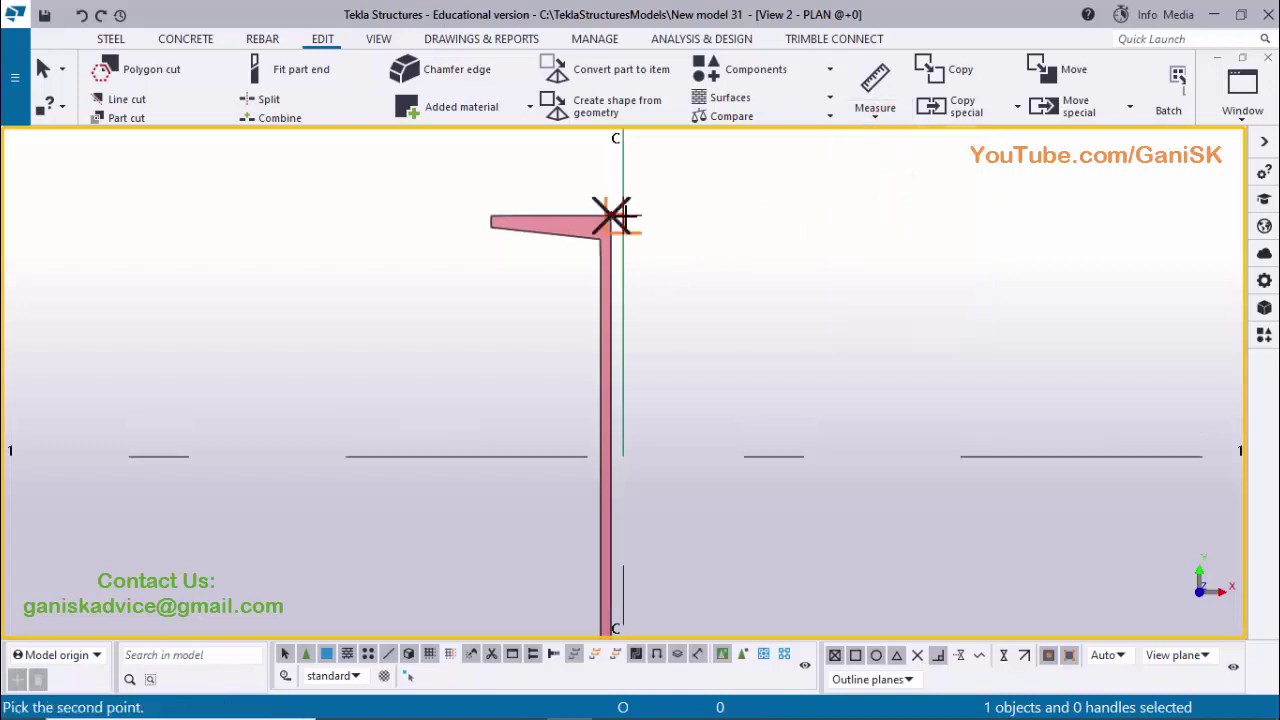
{"action": "scroll", "coordinate": [606, 212], "scroll_direction": "up", "scroll_amount": 4}
{"action": "scroll", "coordinate": [585, 212], "scroll_direction": "up", "scroll_amount": 1}
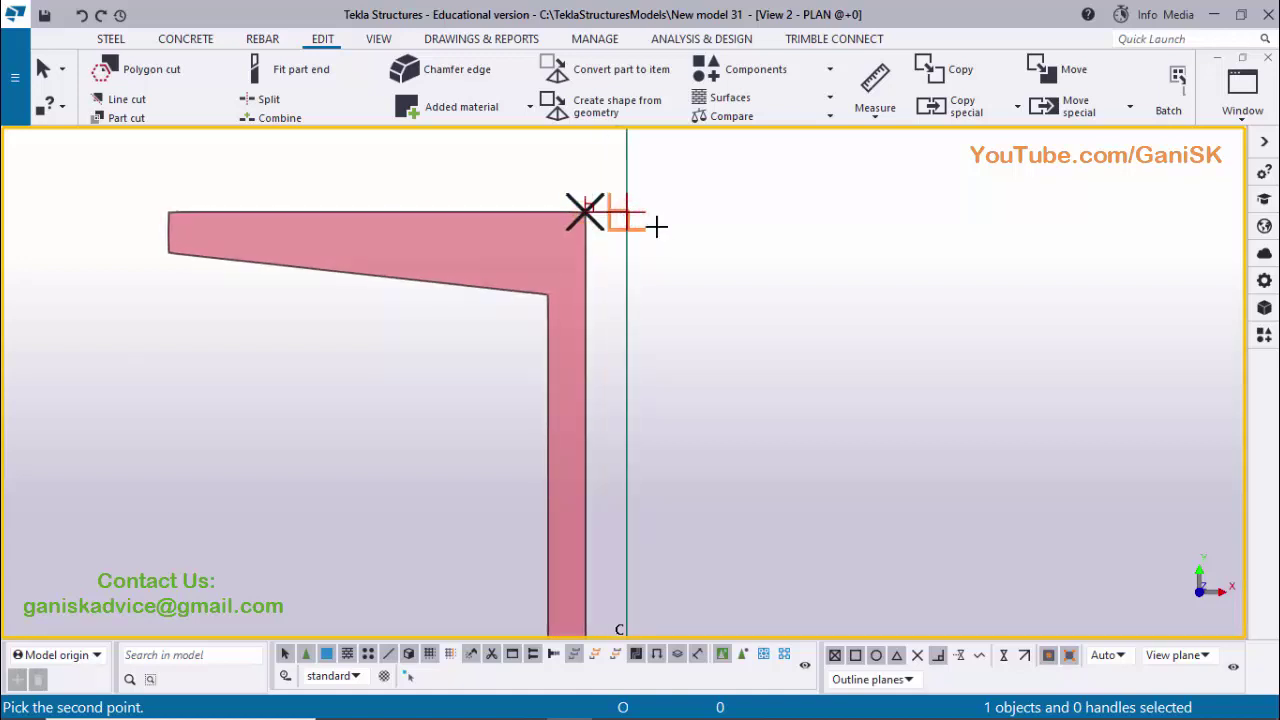
{"action": "scroll", "coordinate": [594, 176], "scroll_direction": "down", "scroll_amount": 1}
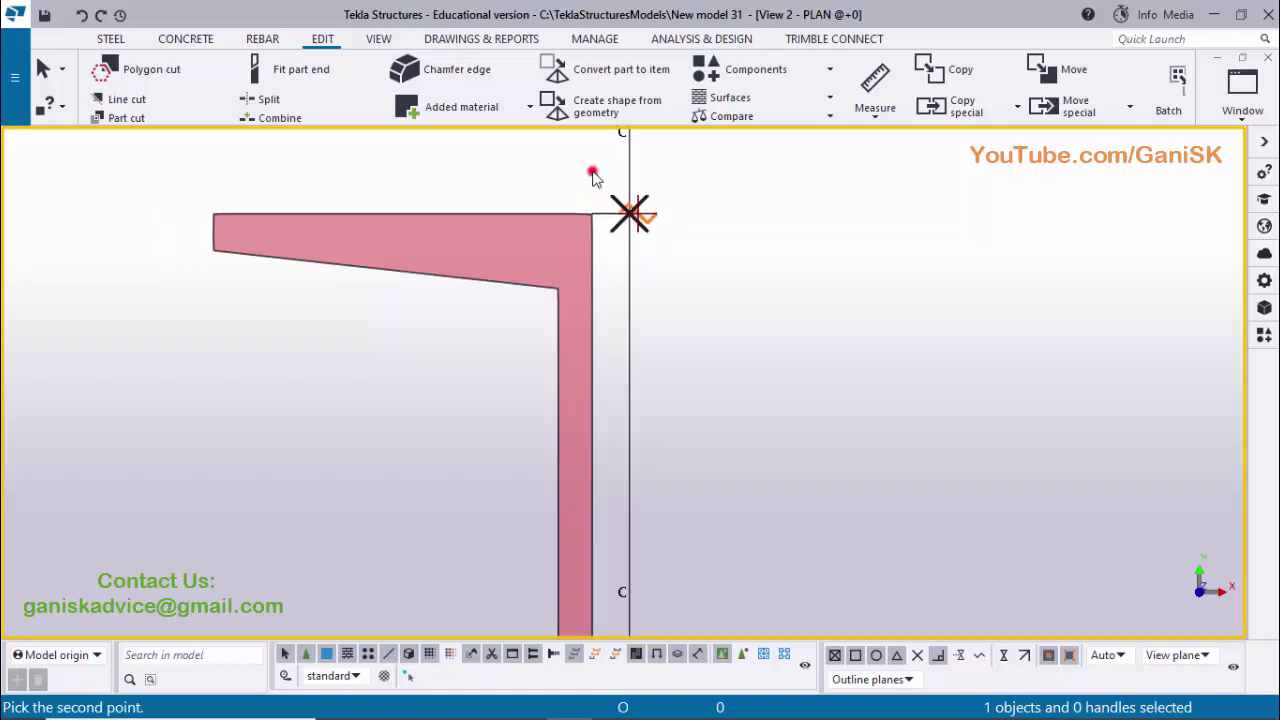
{"action": "left_click", "coordinate": [707, 238]}
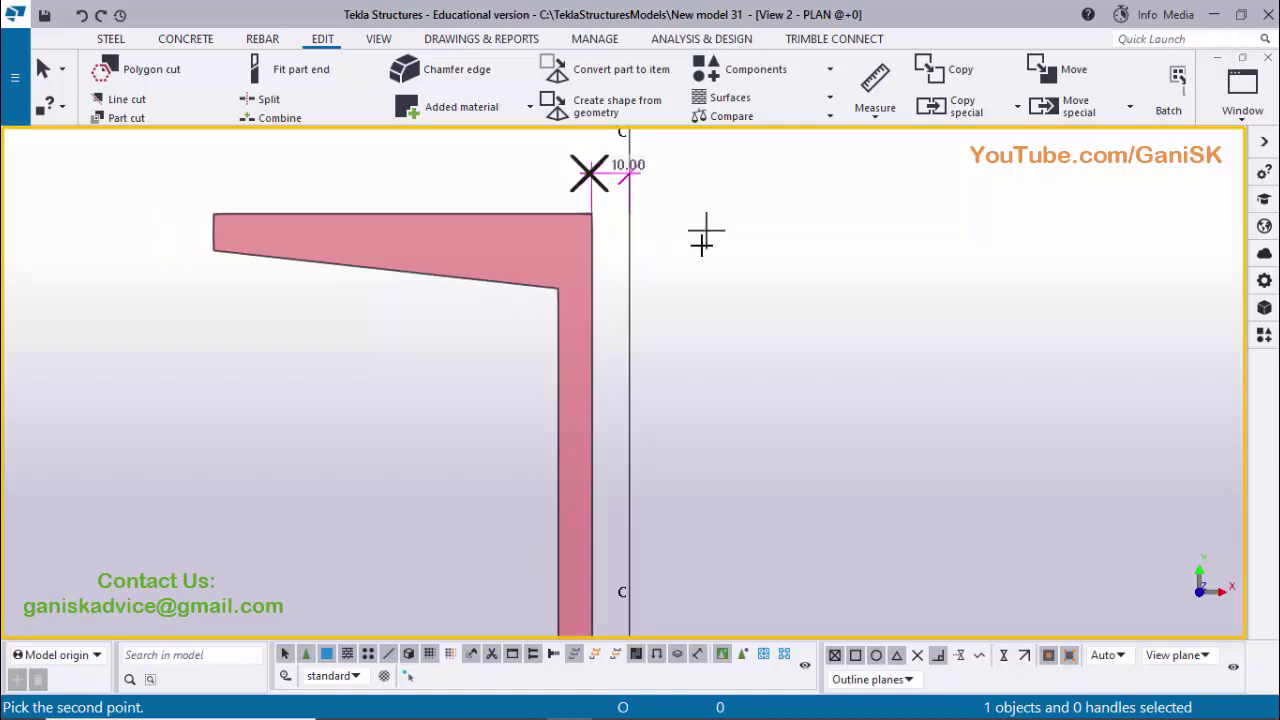
{"action": "scroll", "coordinate": [694, 240], "scroll_direction": "down", "scroll_amount": 2}
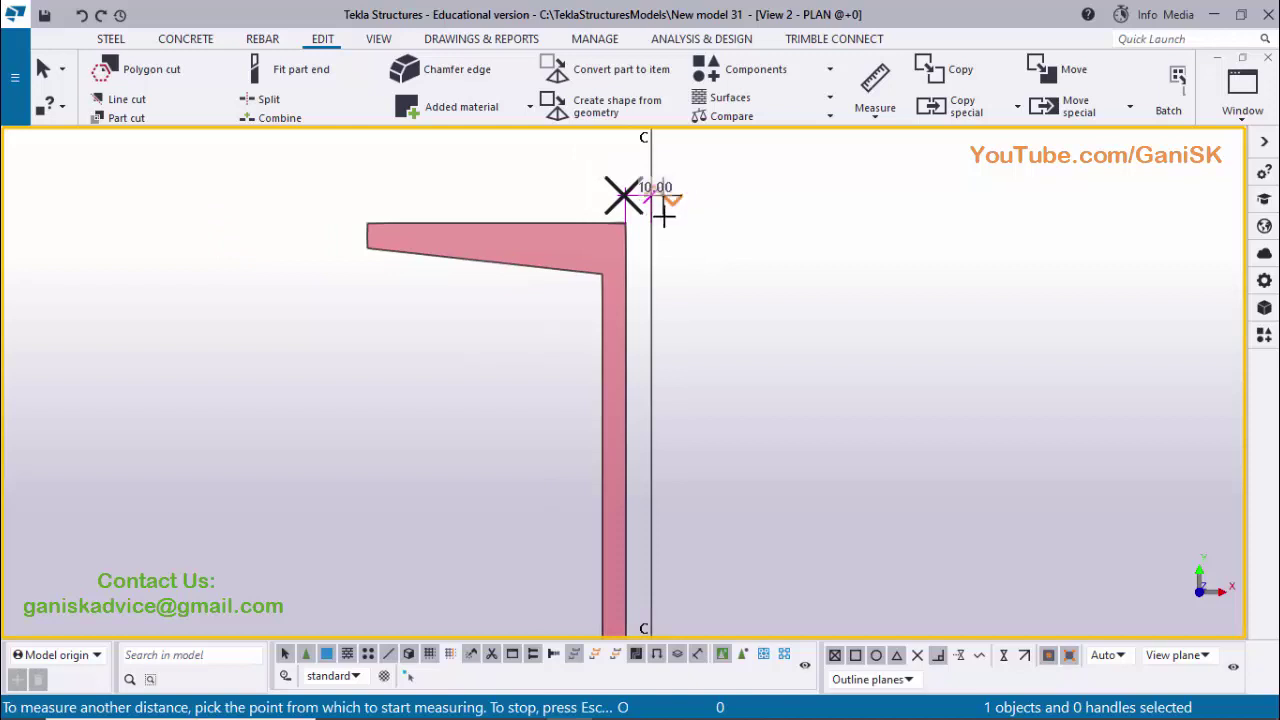
{"action": "scroll", "coordinate": [678, 290], "scroll_direction": "down", "scroll_amount": 3}
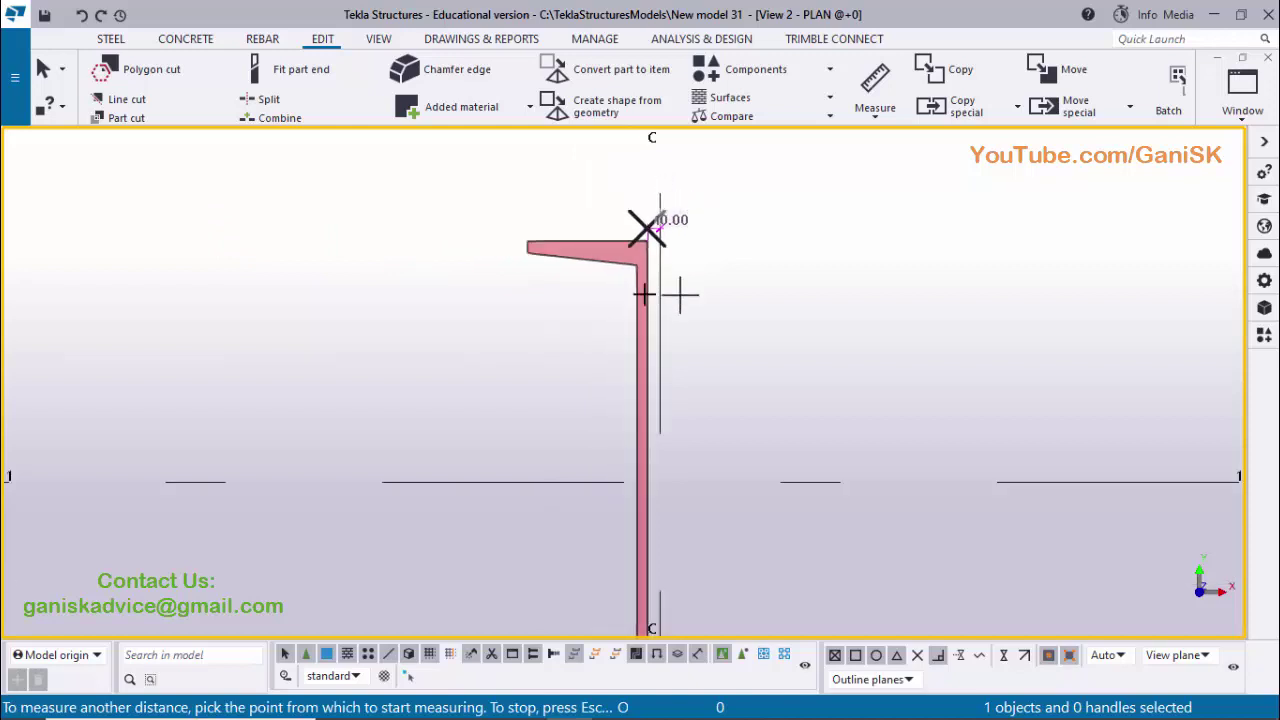
{"action": "right_click", "coordinate": [775, 242]}
{"action": "left_click", "coordinate": [790, 249]}
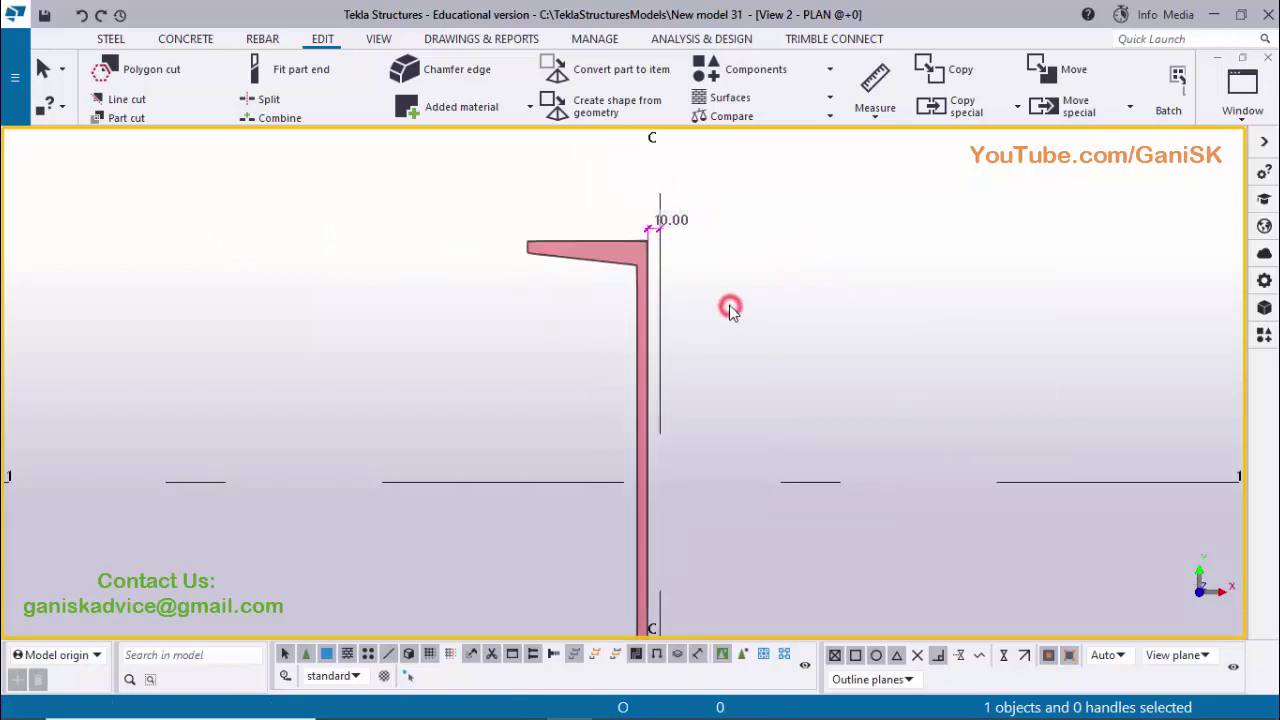
Bring the whole ISMC400 channel into view and select it.
{"action": "scroll", "coordinate": [703, 345], "scroll_direction": "down", "scroll_amount": 3}
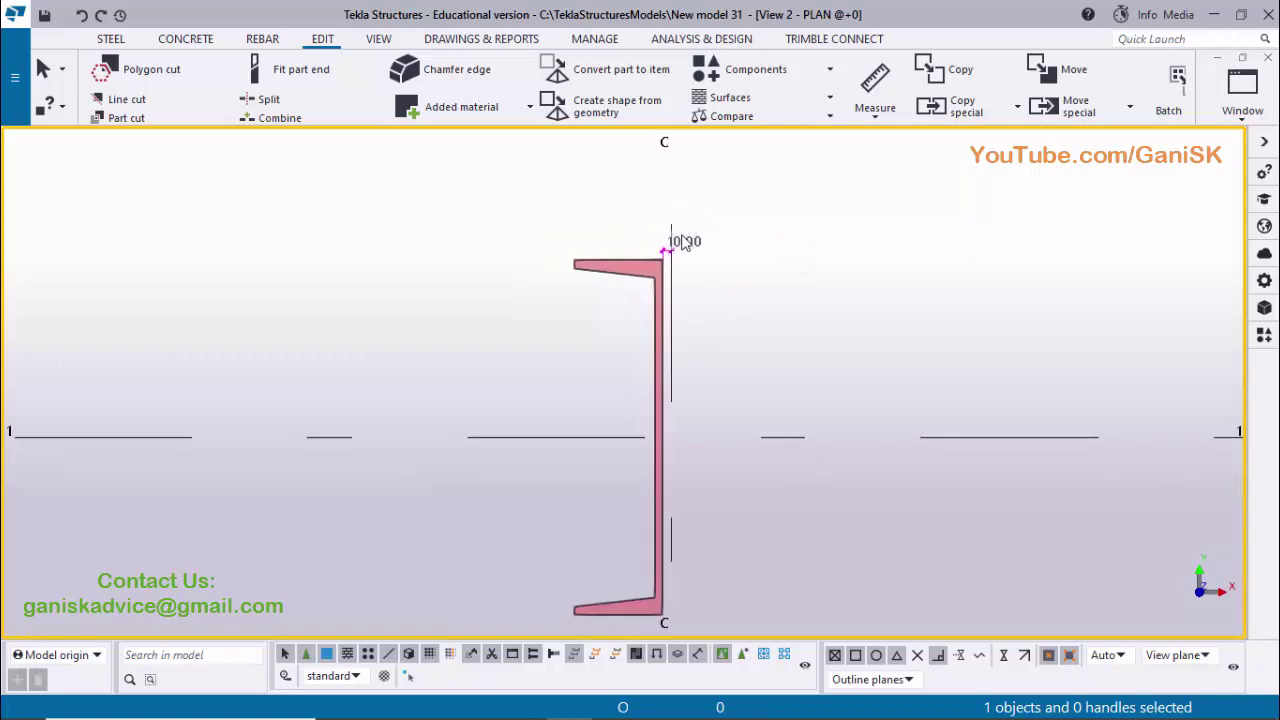
{"action": "middle_click_drag", "start_coordinate": [711, 354], "coordinate": [647, 294]}
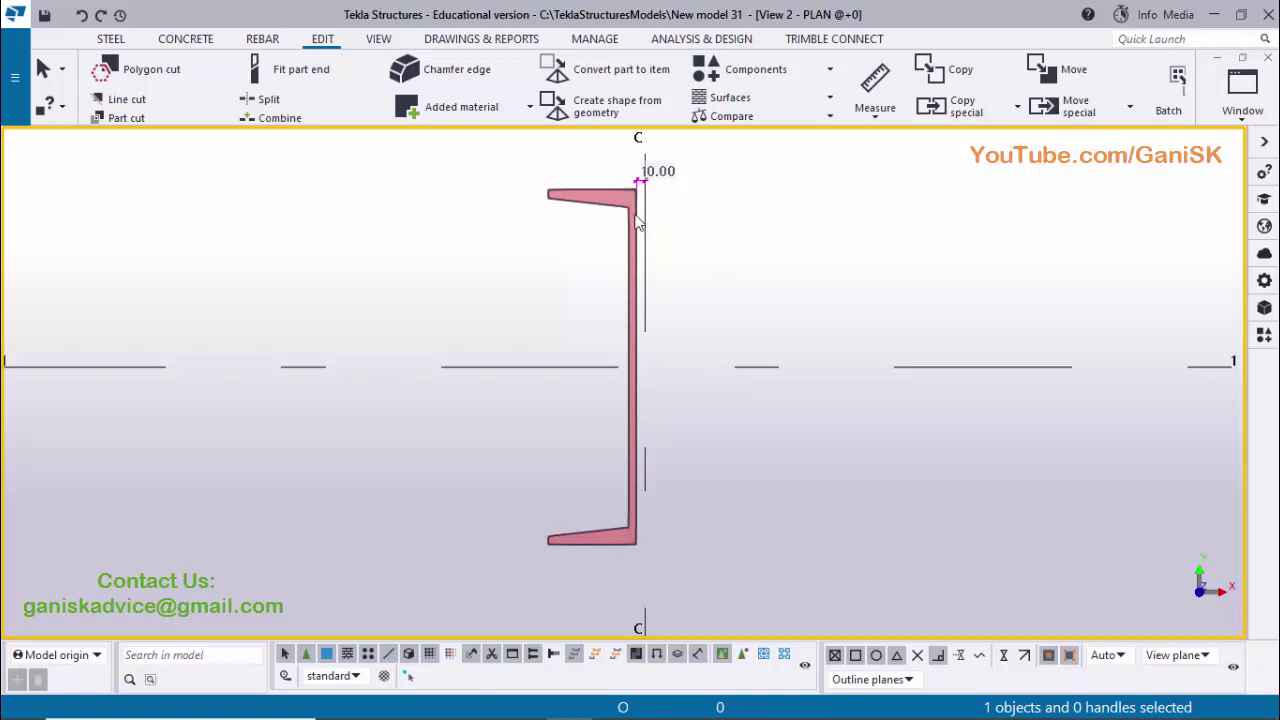
{"action": "left_click", "coordinate": [614, 204]}
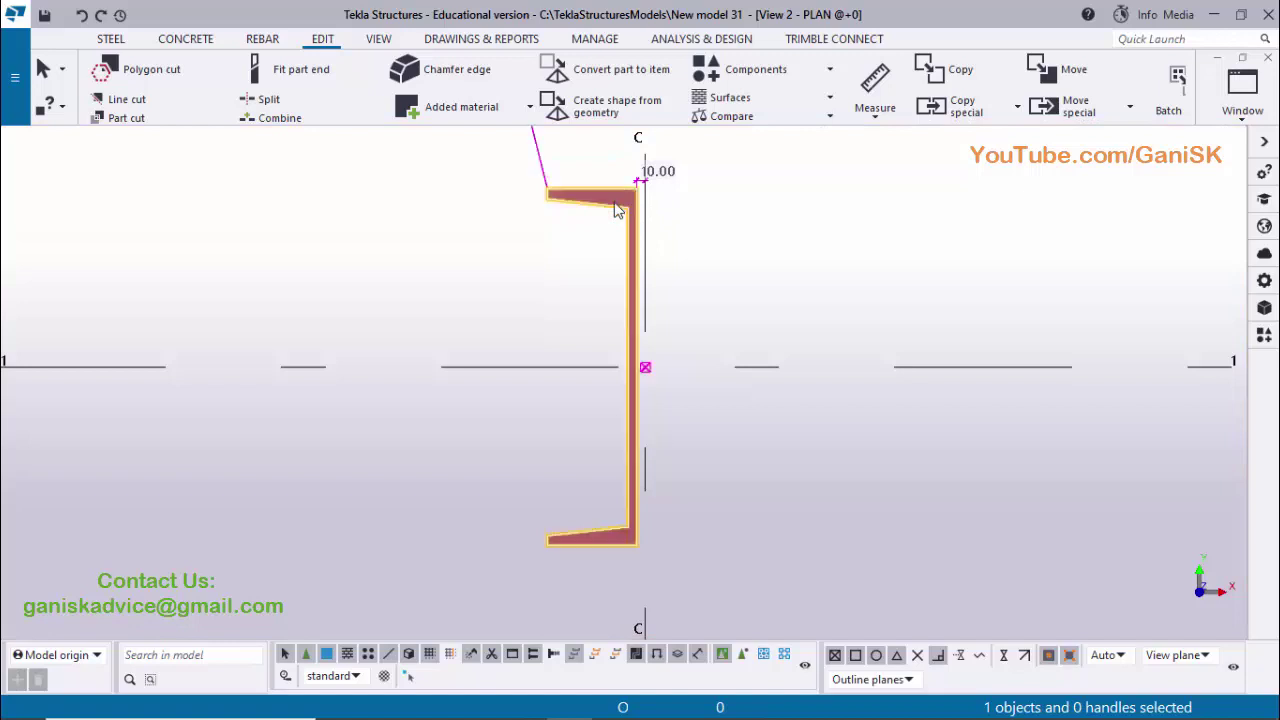
Start a mirror copy special of the channel with cleared values and nearest-point snapping on.
{"action": "right_click", "coordinate": [614, 206]}
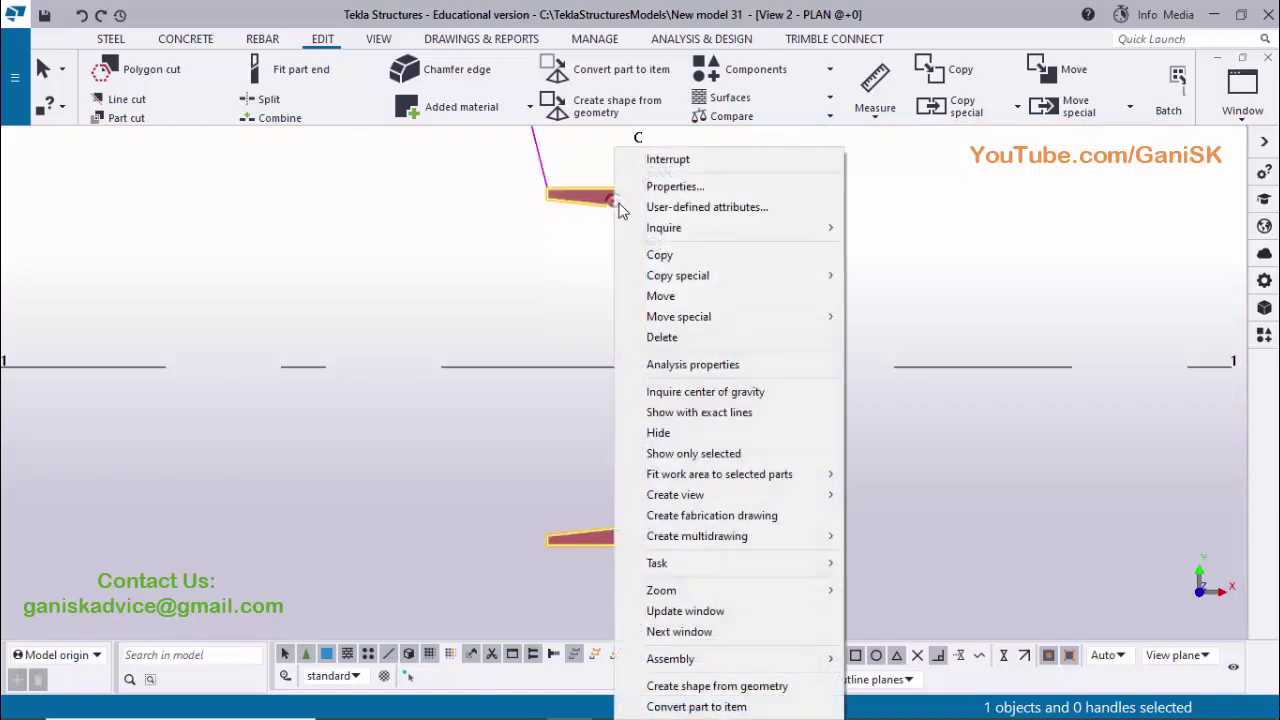
{"action": "left_click", "coordinate": [710, 274]}
{"action": "left_click", "coordinate": [888, 316]}
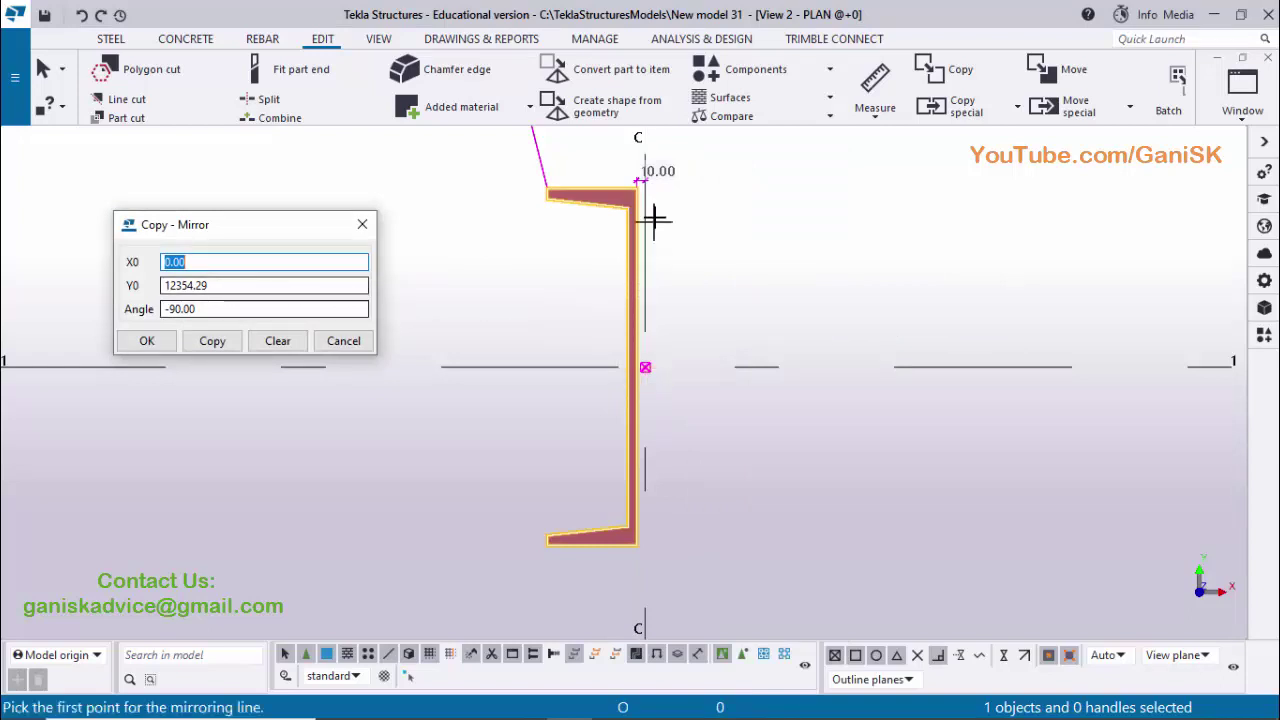
{"action": "left_click", "coordinate": [277, 341]}
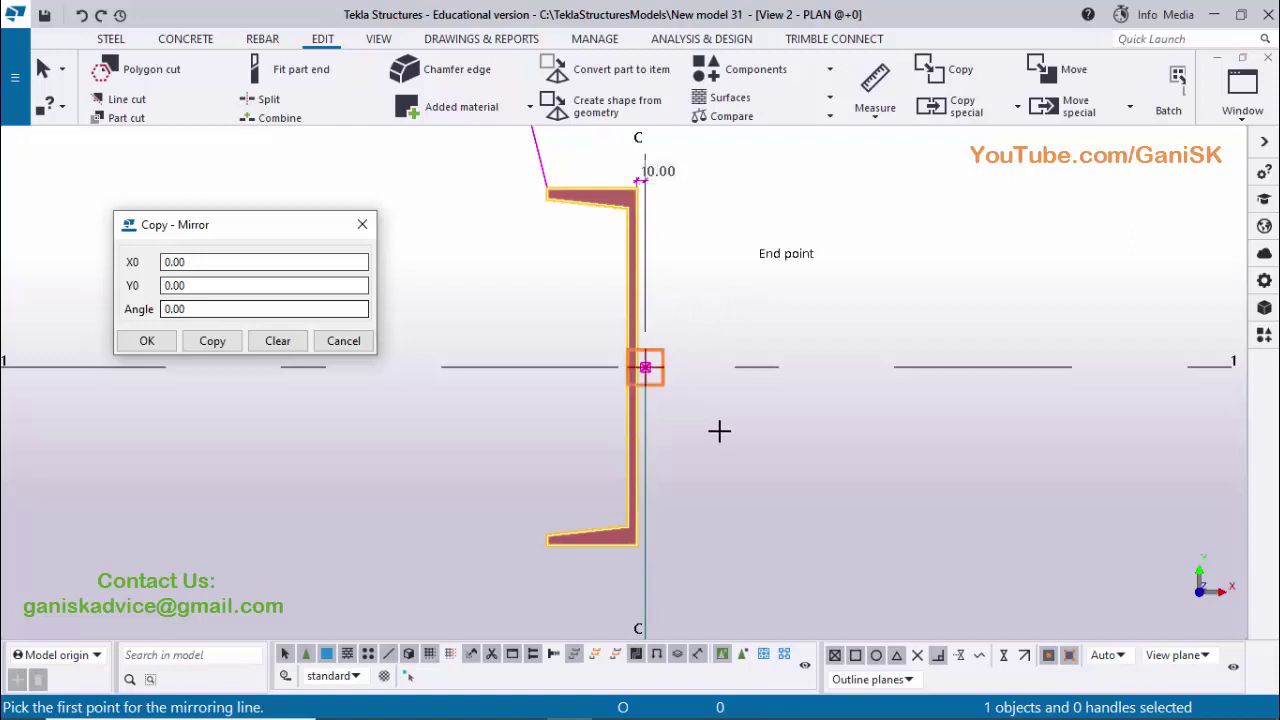
{"action": "left_click", "coordinate": [1004, 660]}
Pick two points on grid line C as the mirror line and create the mirrored channel.
{"action": "middle_click_drag", "start_coordinate": [742, 431], "coordinate": [737, 443]}
{"action": "scroll", "coordinate": [695, 289], "scroll_direction": "down", "scroll_amount": 1}
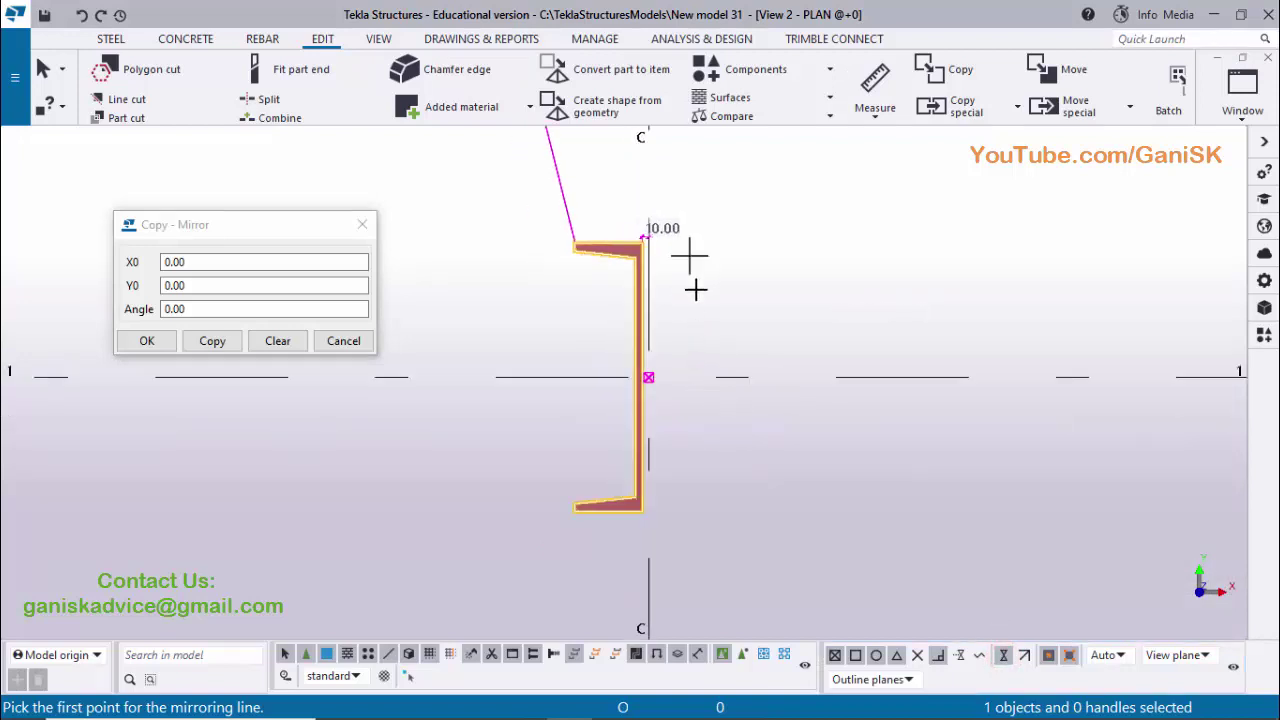
{"action": "scroll", "coordinate": [681, 293], "scroll_direction": "down", "scroll_amount": 2}
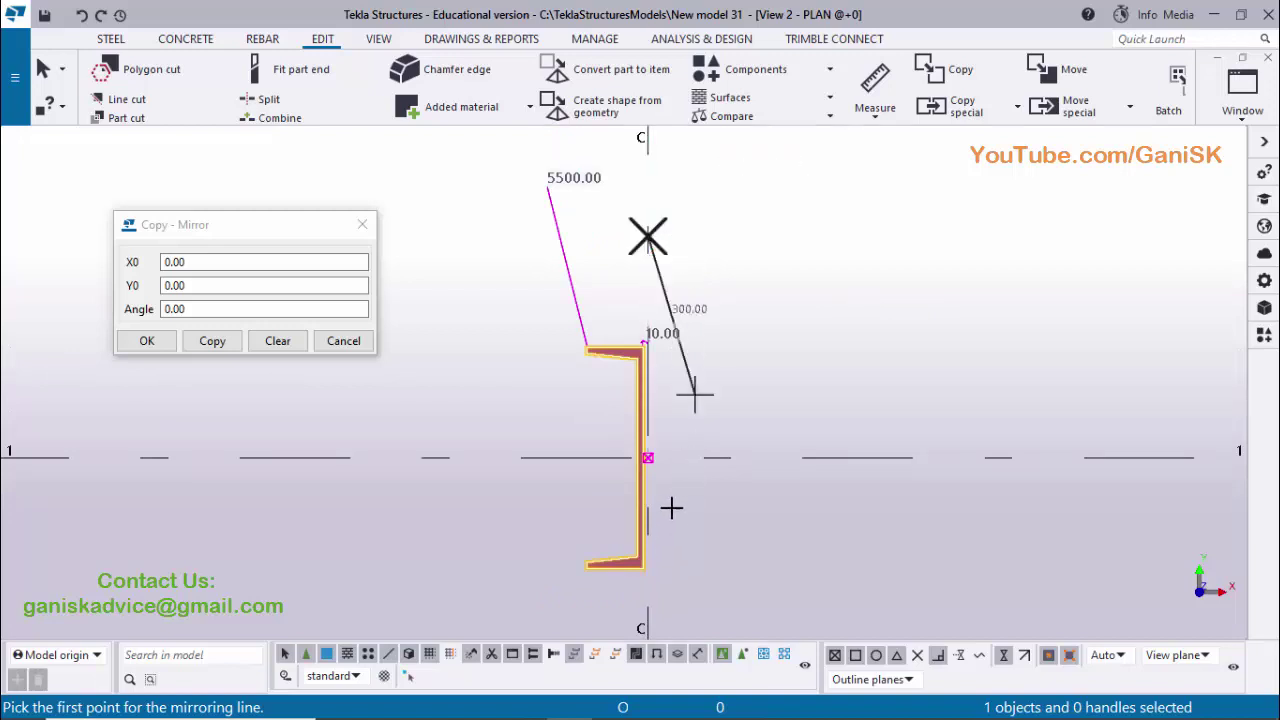
{"action": "middle_click_drag", "start_coordinate": [663, 530], "coordinate": [670, 381]}
{"action": "left_click", "coordinate": [655, 490]}
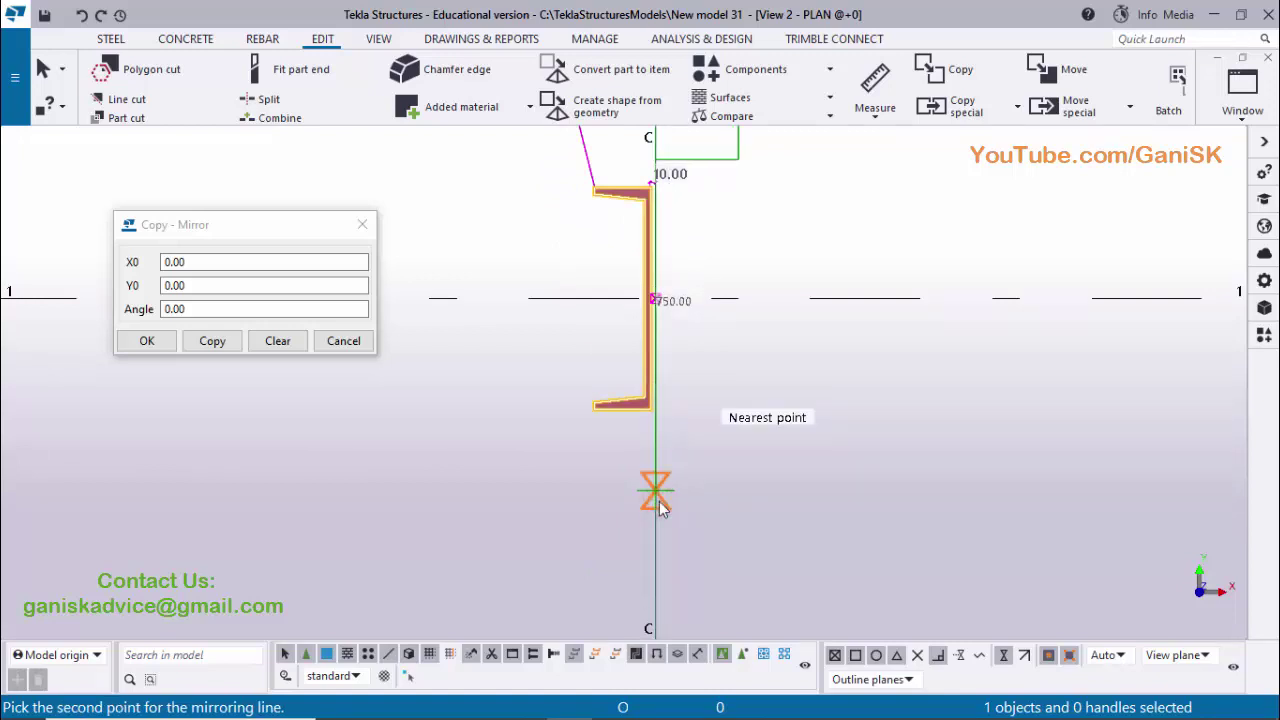
{"action": "left_click", "coordinate": [656, 492]}
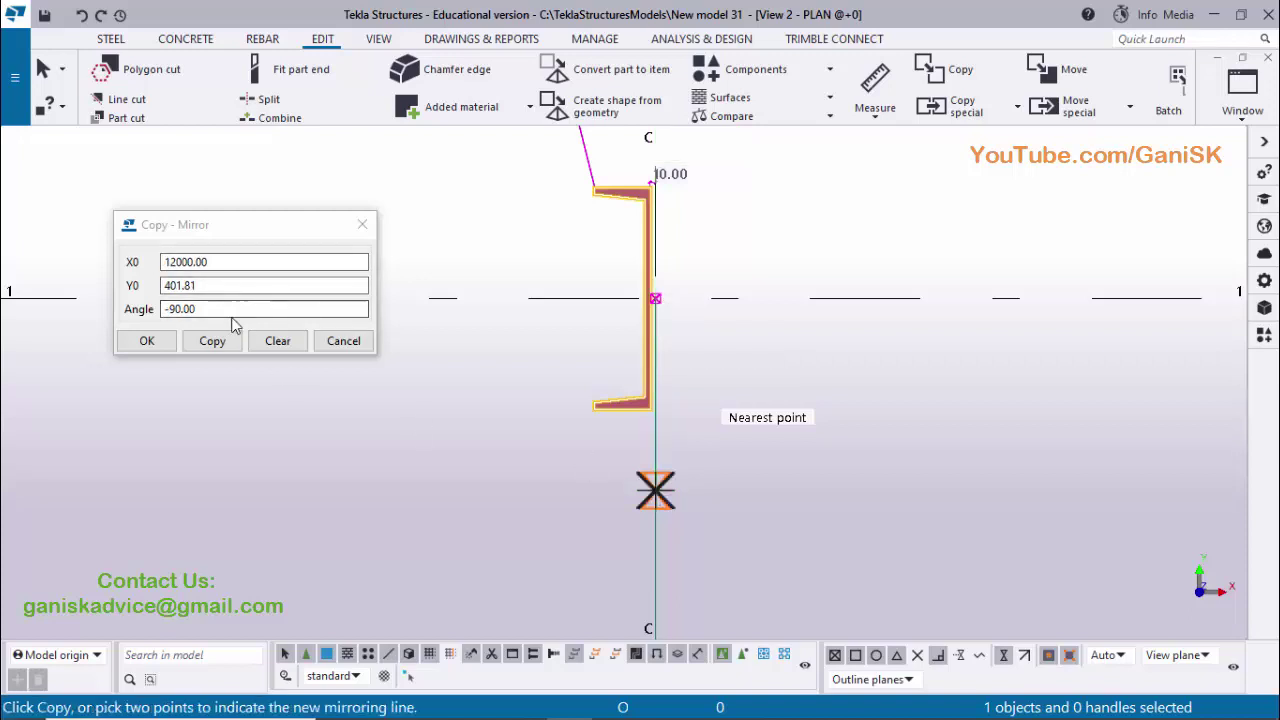
{"action": "left_click", "coordinate": [208, 341]}
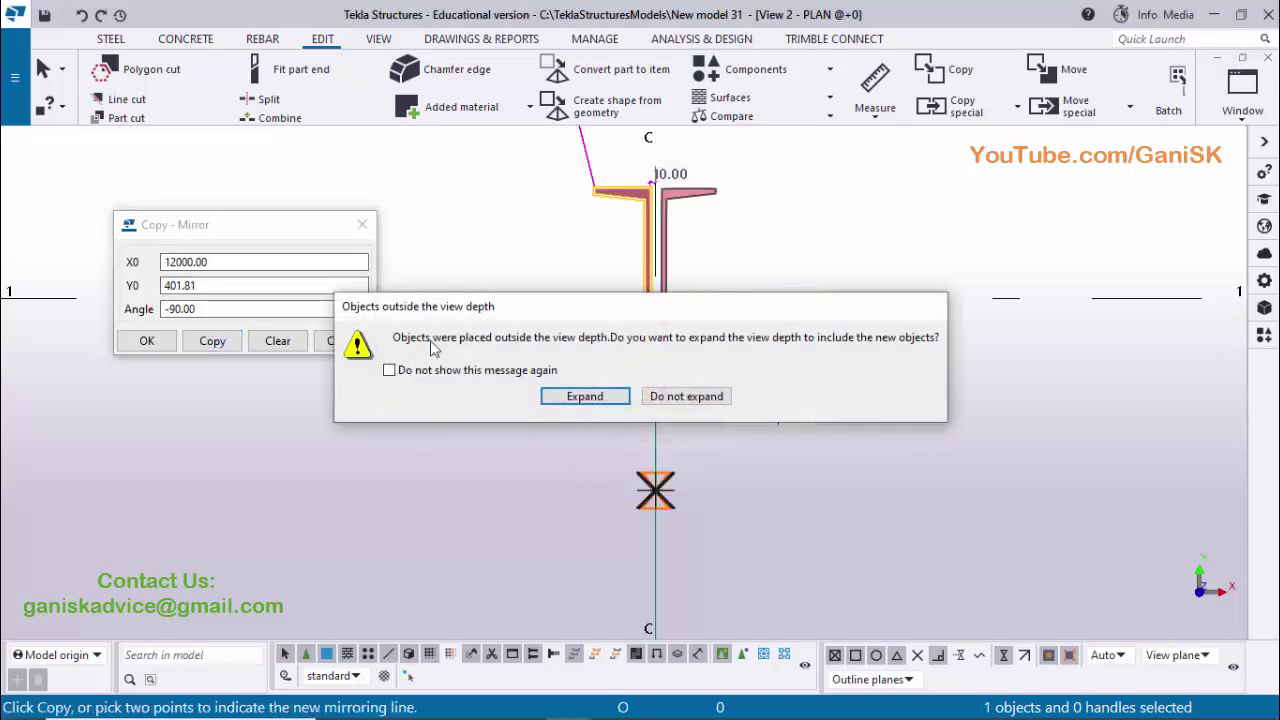
Expand the view depth to include the new channel and finish the mirror copy.
{"action": "left_click", "coordinate": [590, 398]}
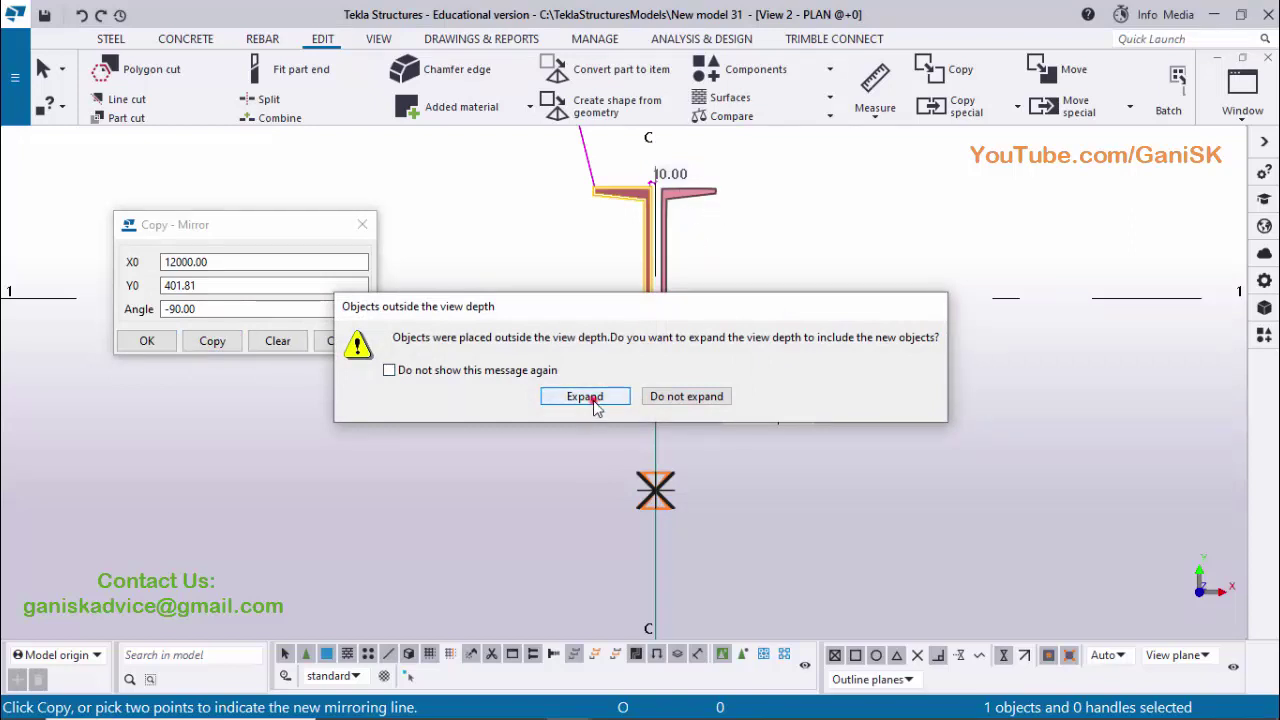
{"action": "left_click", "coordinate": [147, 342]}
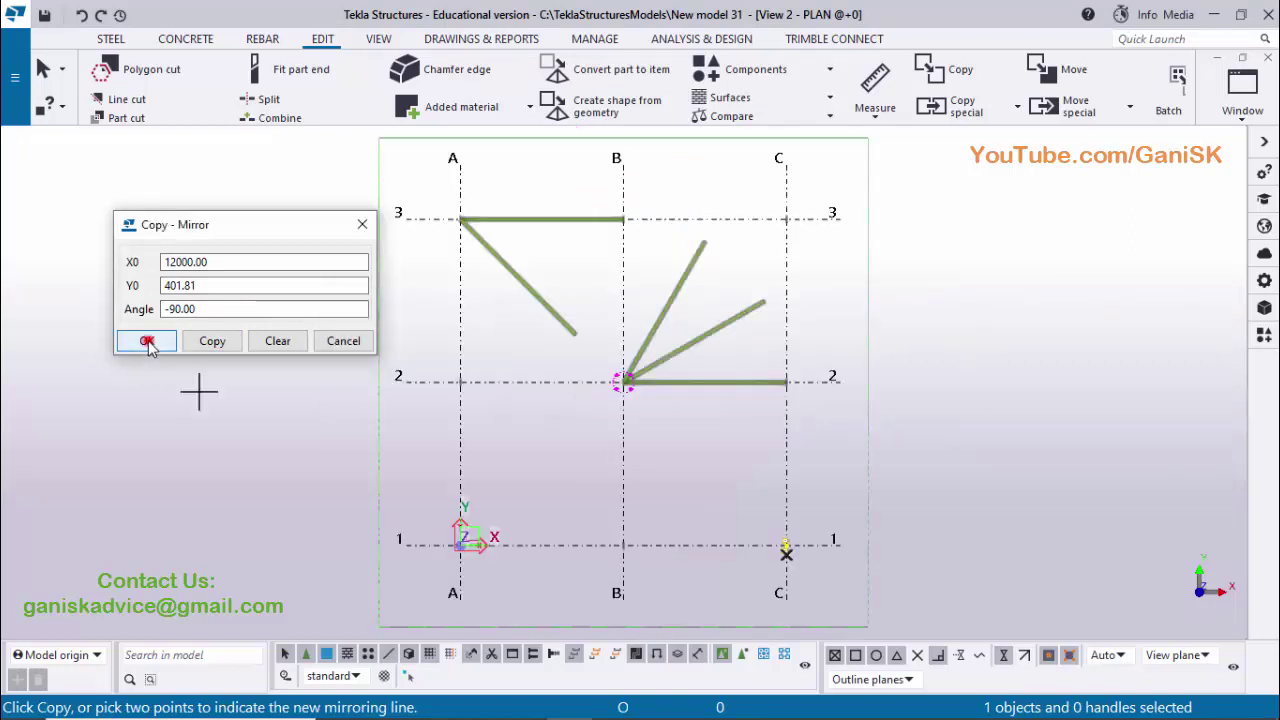
{"action": "right_click", "coordinate": [555, 370]}
{"action": "left_click", "coordinate": [592, 378]}
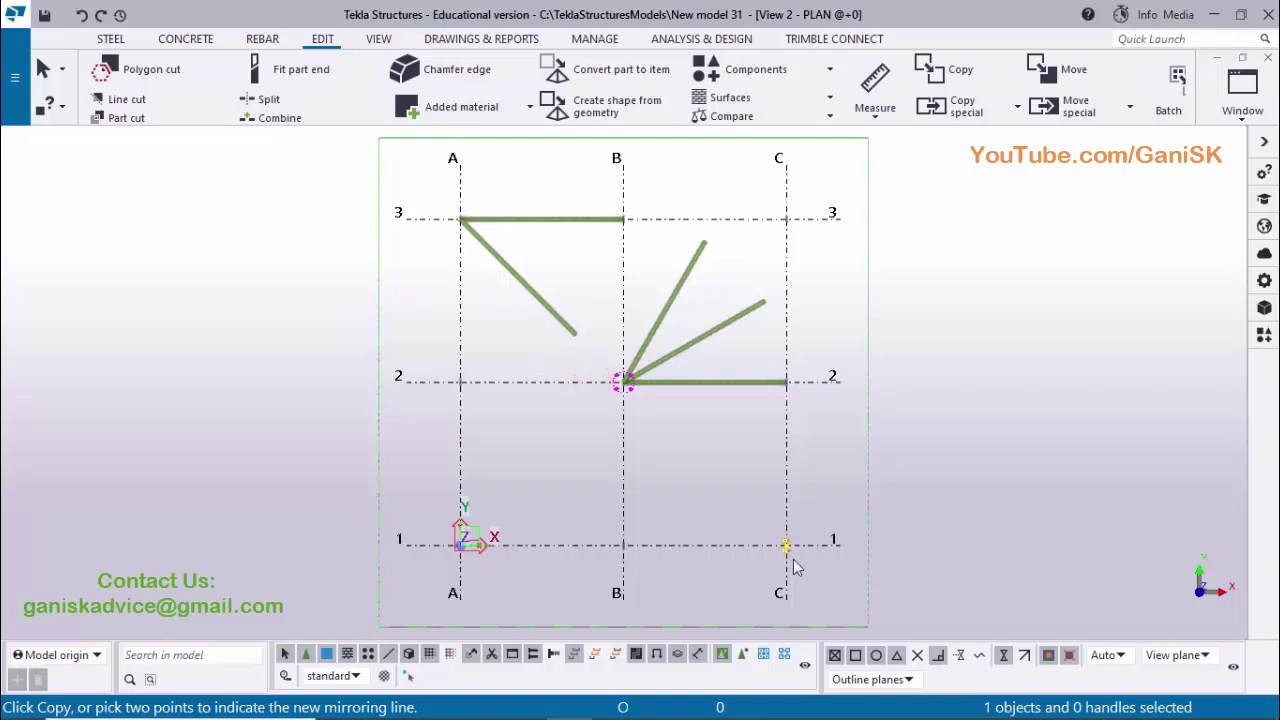
Clear the selection and zoom in on the back-to-back channel pair at C/1.
{"action": "scroll", "coordinate": [800, 560], "scroll_direction": "up", "scroll_amount": 5}
{"action": "scroll", "coordinate": [831, 564], "scroll_direction": "up", "scroll_amount": 10}
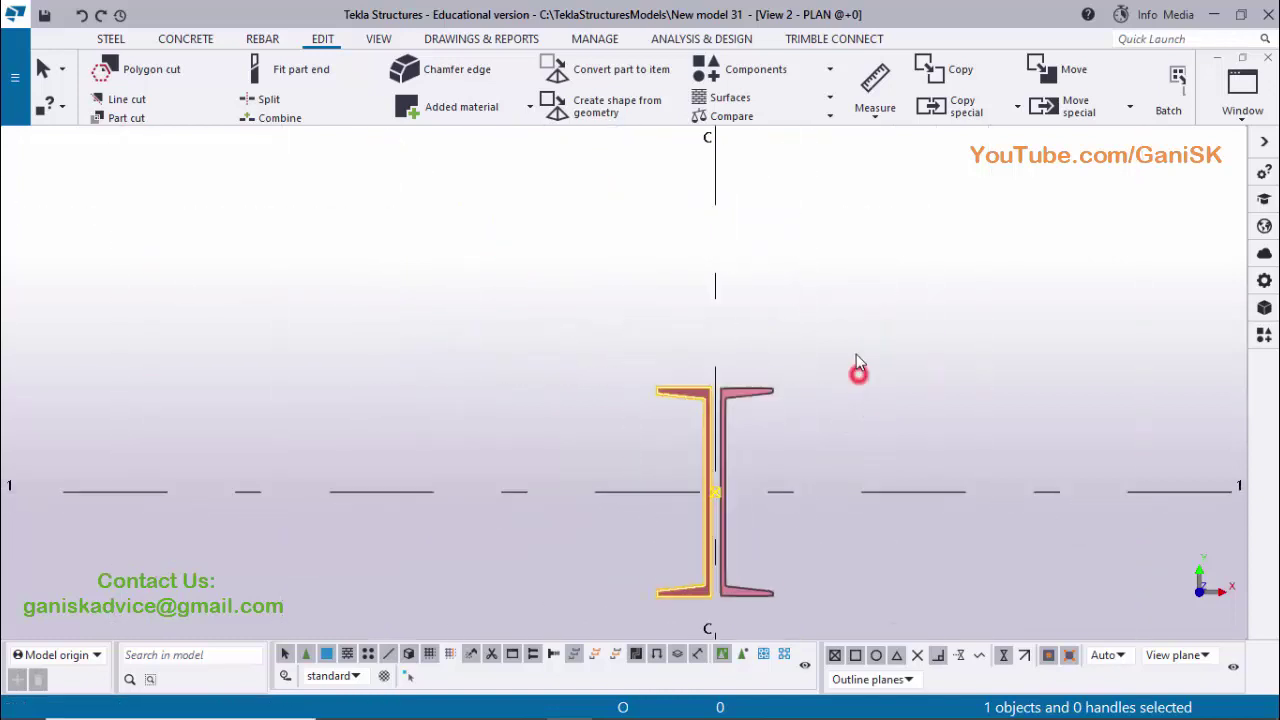
{"action": "key", "text": "Escape"}
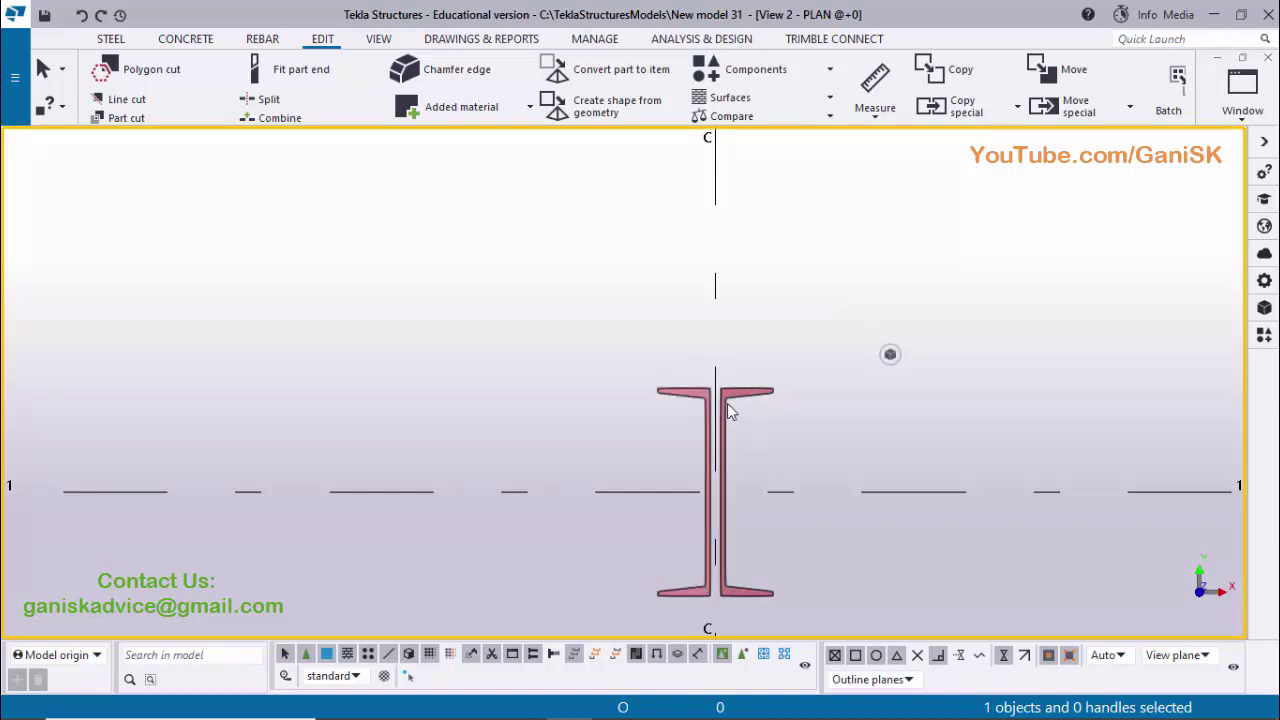
{"action": "scroll", "coordinate": [727, 400], "scroll_direction": "up", "scroll_amount": 2}
{"action": "scroll", "coordinate": [727, 400], "scroll_direction": "up", "scroll_amount": 2}
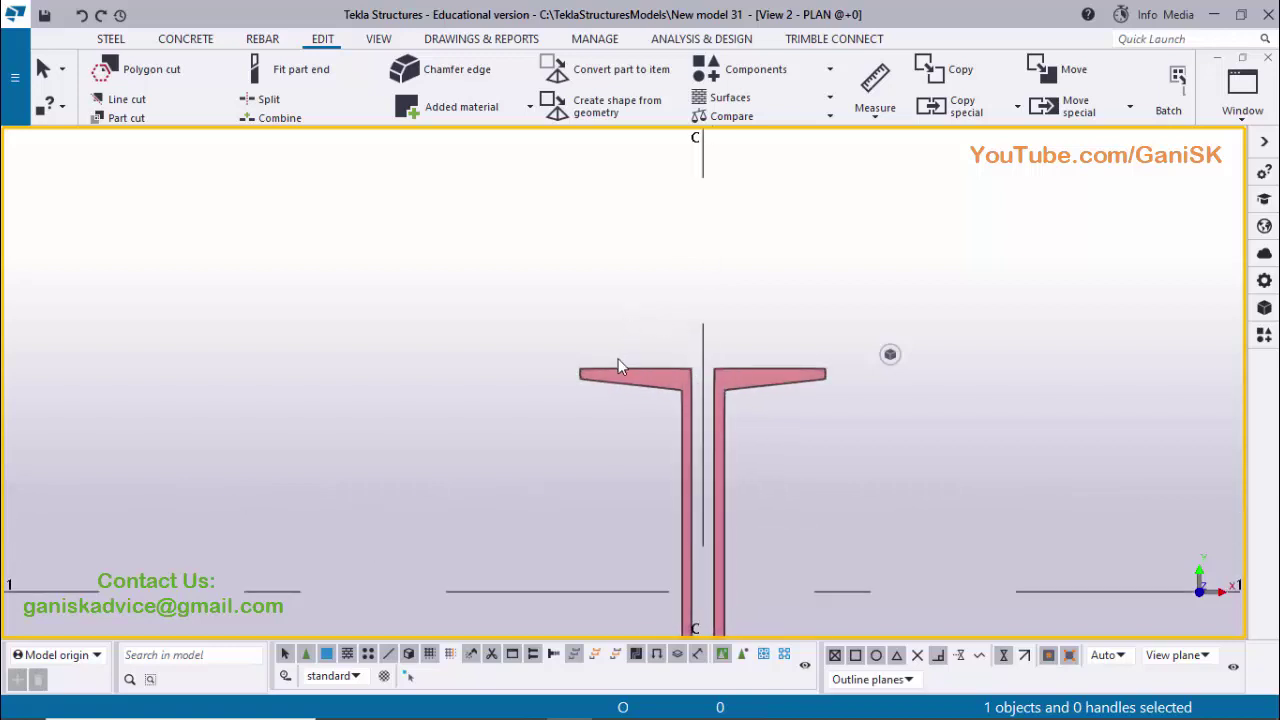
Measure the horizontal gap between the two channel webs: 20.00 mm.
{"action": "left_click", "coordinate": [876, 115]}
{"action": "left_click", "coordinate": [881, 179]}
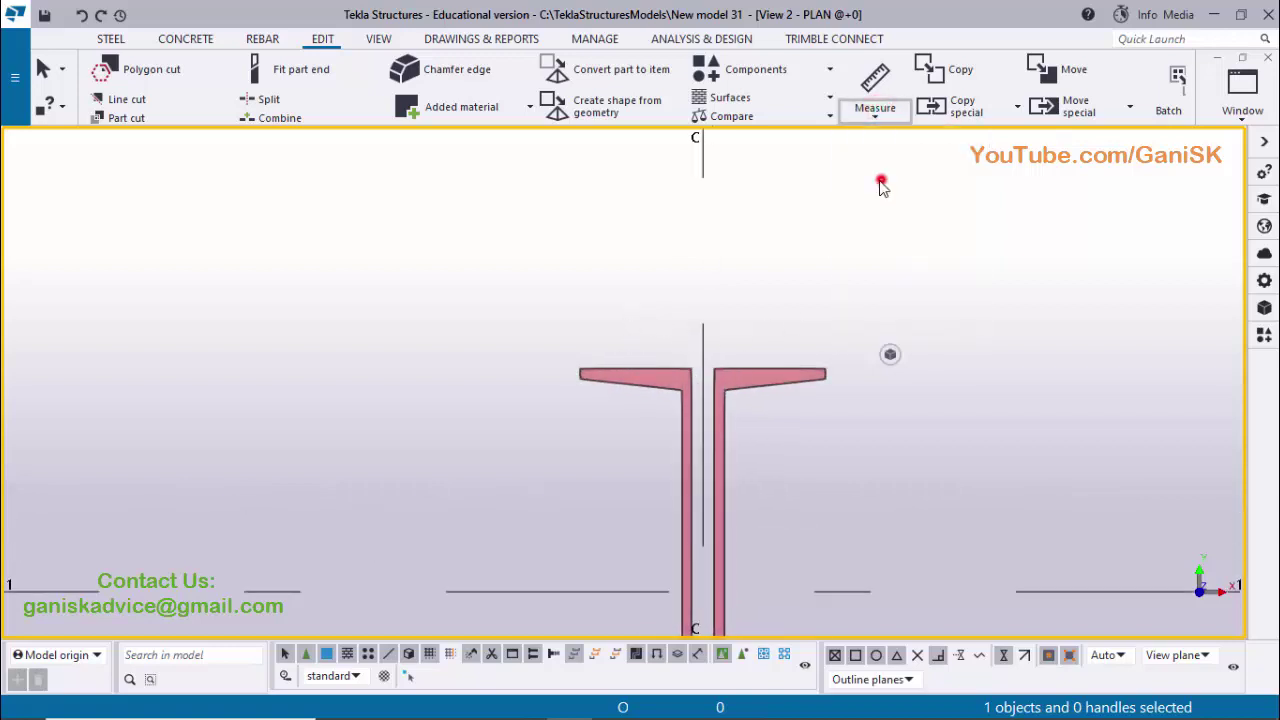
{"action": "left_click", "coordinate": [691, 368]}
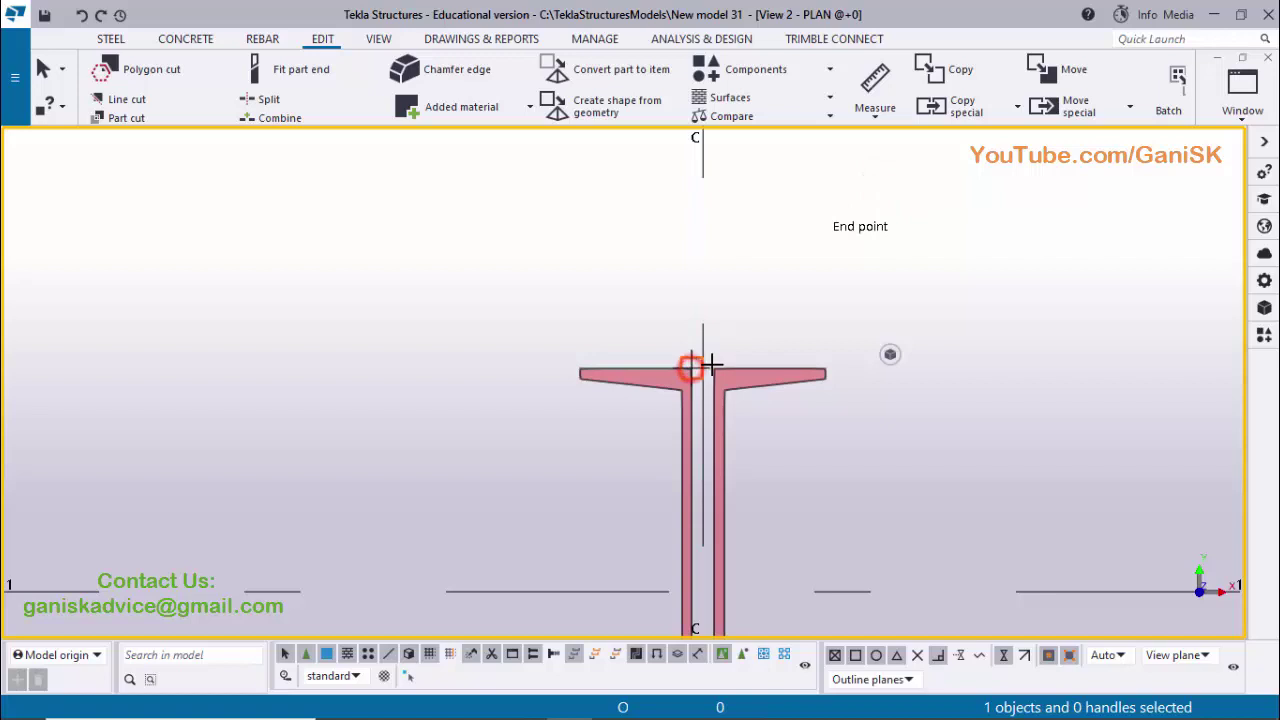
{"action": "left_click", "coordinate": [714, 371]}
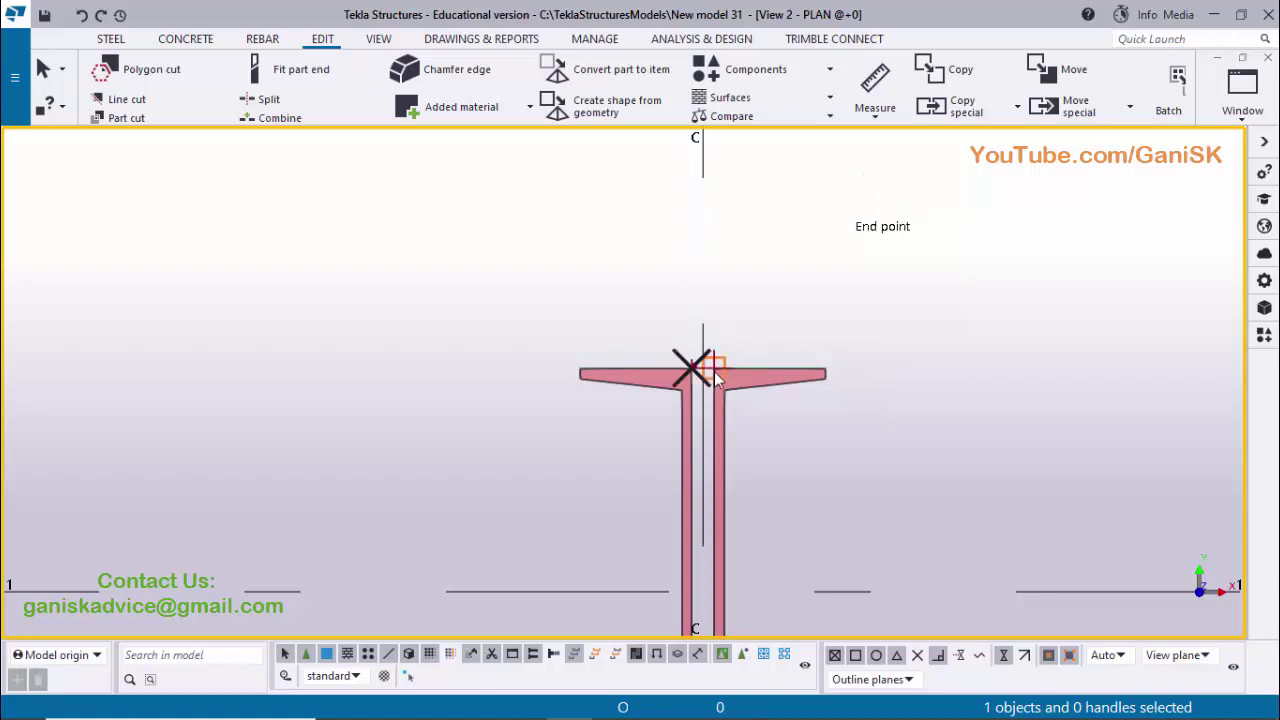
{"action": "left_click", "coordinate": [732, 311]}
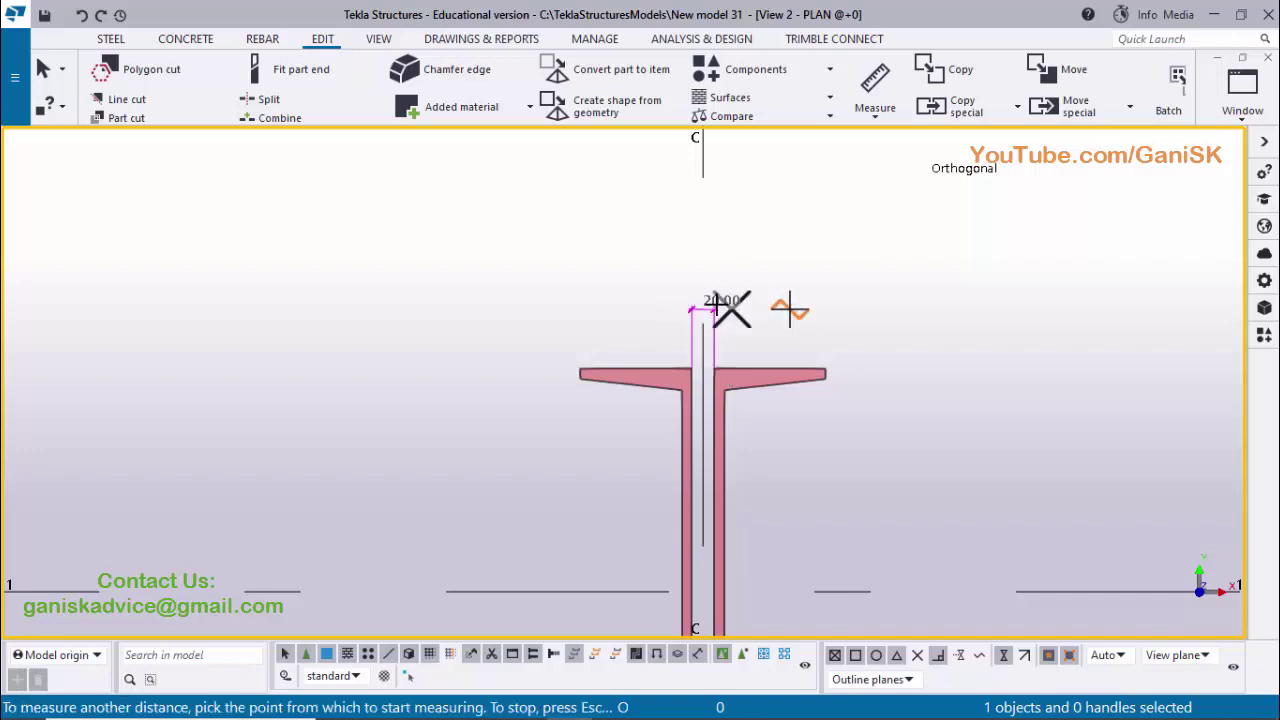
{"action": "scroll", "coordinate": [706, 330], "scroll_direction": "up", "scroll_amount": 3}
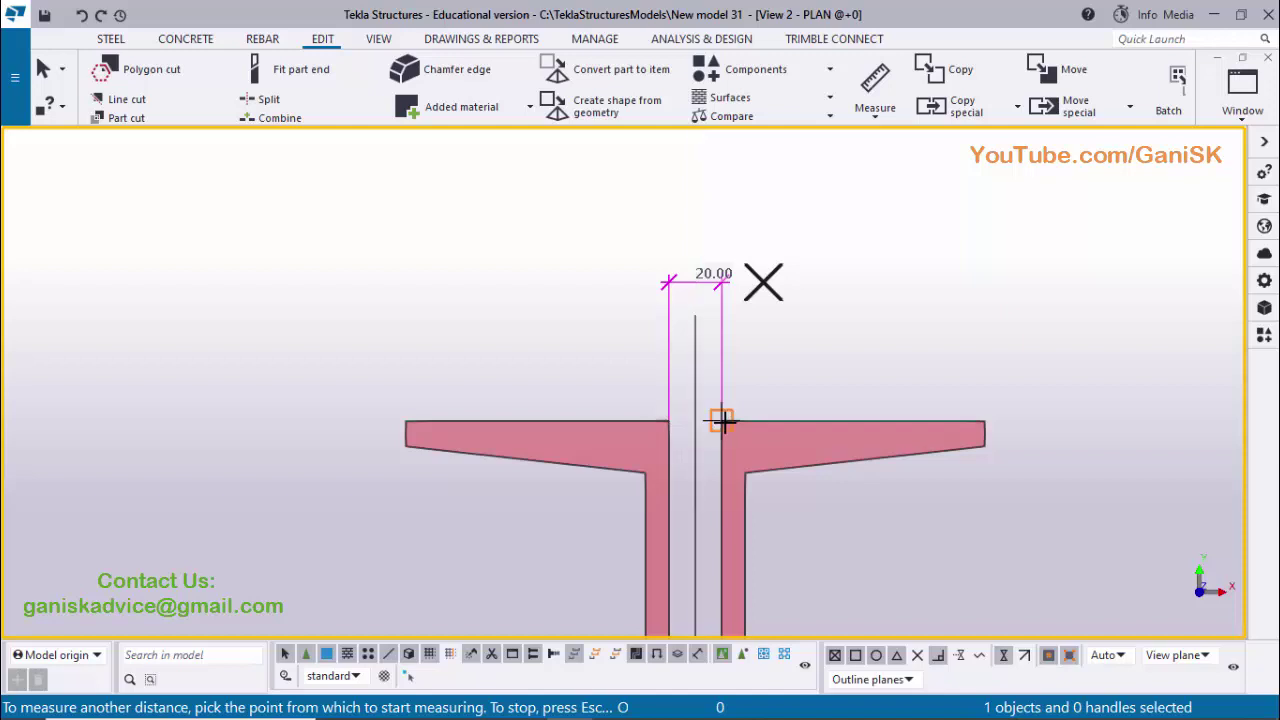
{"action": "right_click", "coordinate": [943, 265]}
{"action": "left_click", "coordinate": [960, 268]}
{"action": "scroll", "coordinate": [890, 300], "scroll_direction": "down", "scroll_amount": 3}
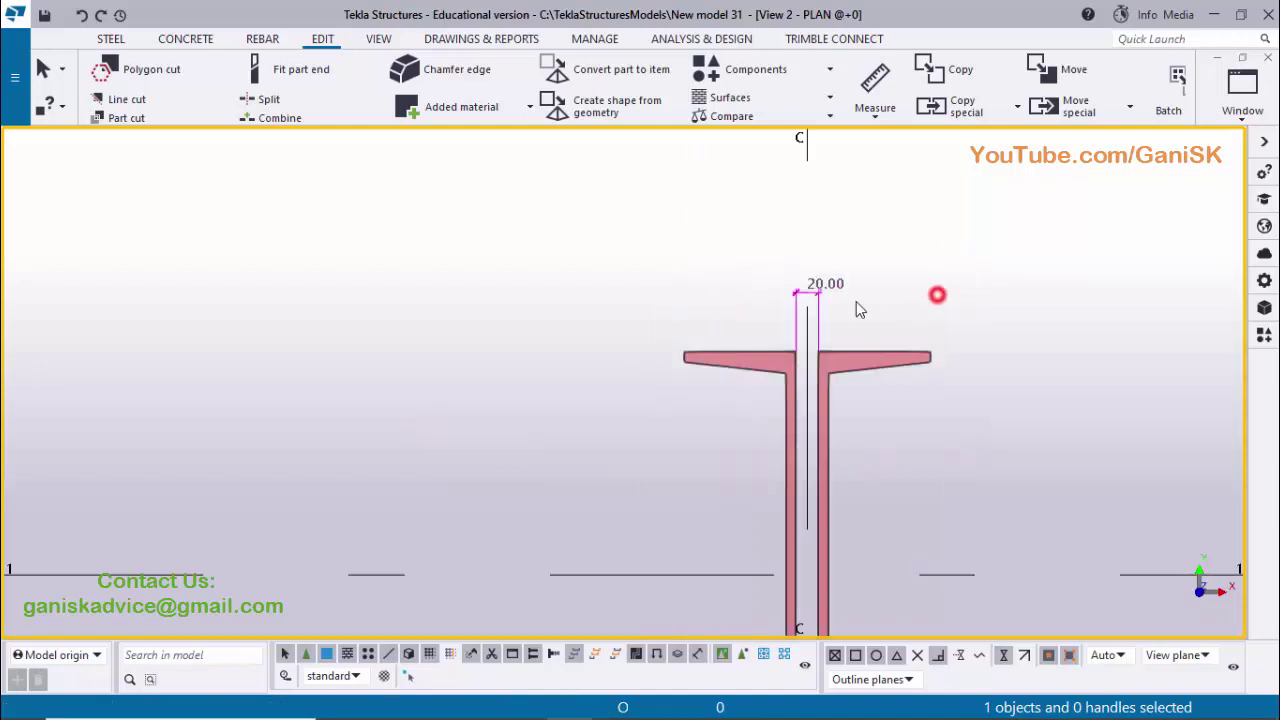
Select the right-hand channel and start a mirror copy special on it.
{"action": "right_click", "coordinate": [920, 240]}
{"action": "left_click", "coordinate": [868, 360]}
{"action": "right_click", "coordinate": [870, 363]}
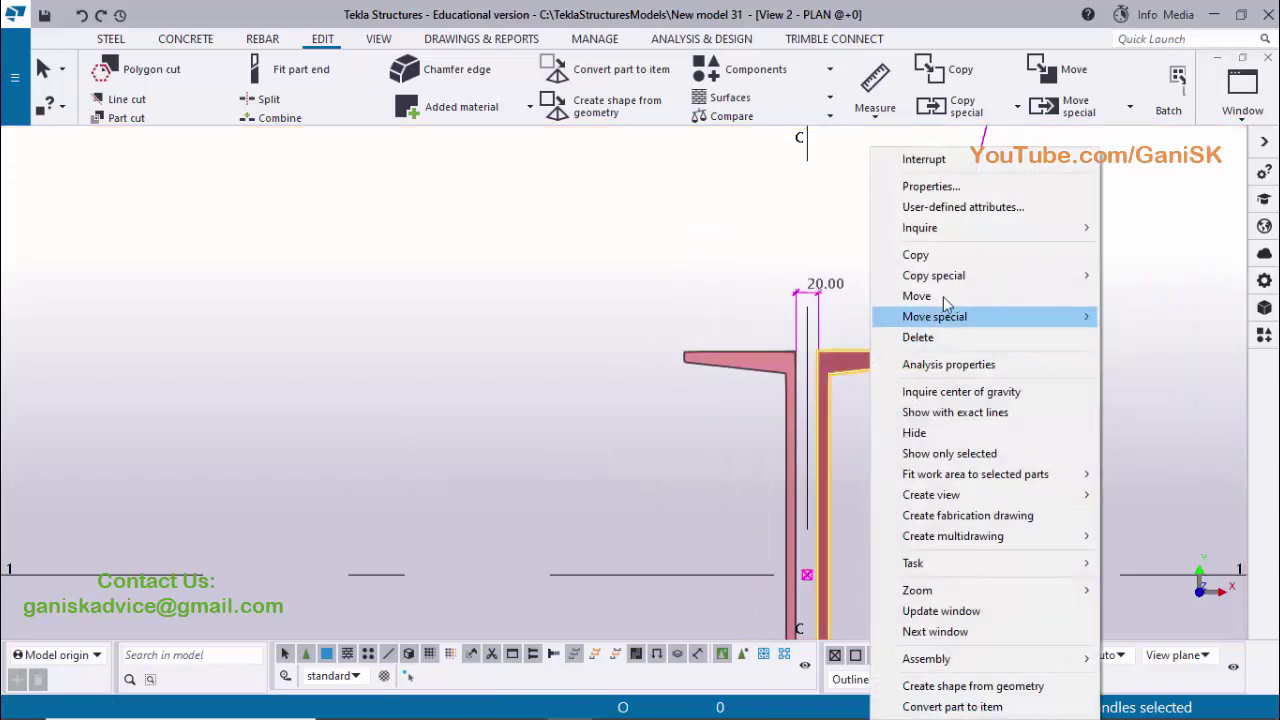
{"action": "left_click", "coordinate": [981, 279]}
{"action": "mouse_move", "coordinate": [1000, 316]}
{"action": "left_click", "coordinate": [1143, 316]}
{"action": "left_click", "coordinate": [709, 266]}
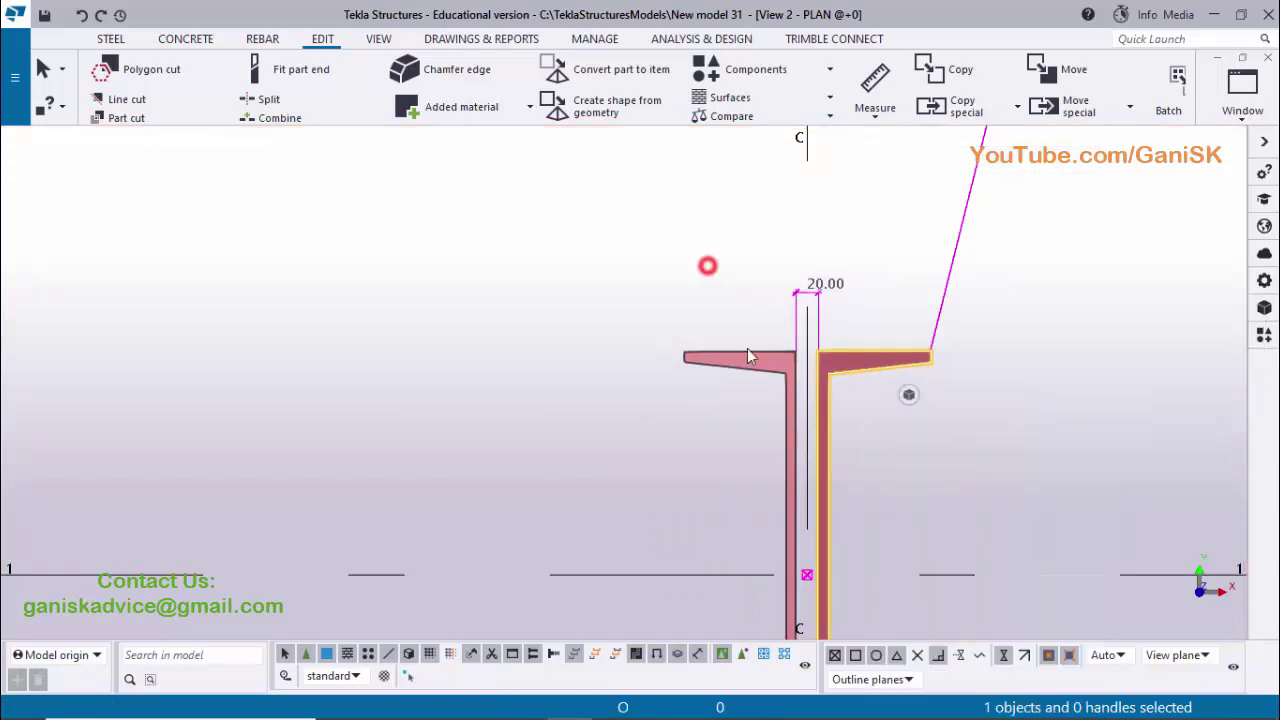
{"action": "left_click", "coordinate": [1242, 110]}
Switch to View 1 - 3d and orbit around the red column top at C/1.
{"action": "left_click", "coordinate": [1195, 247]}
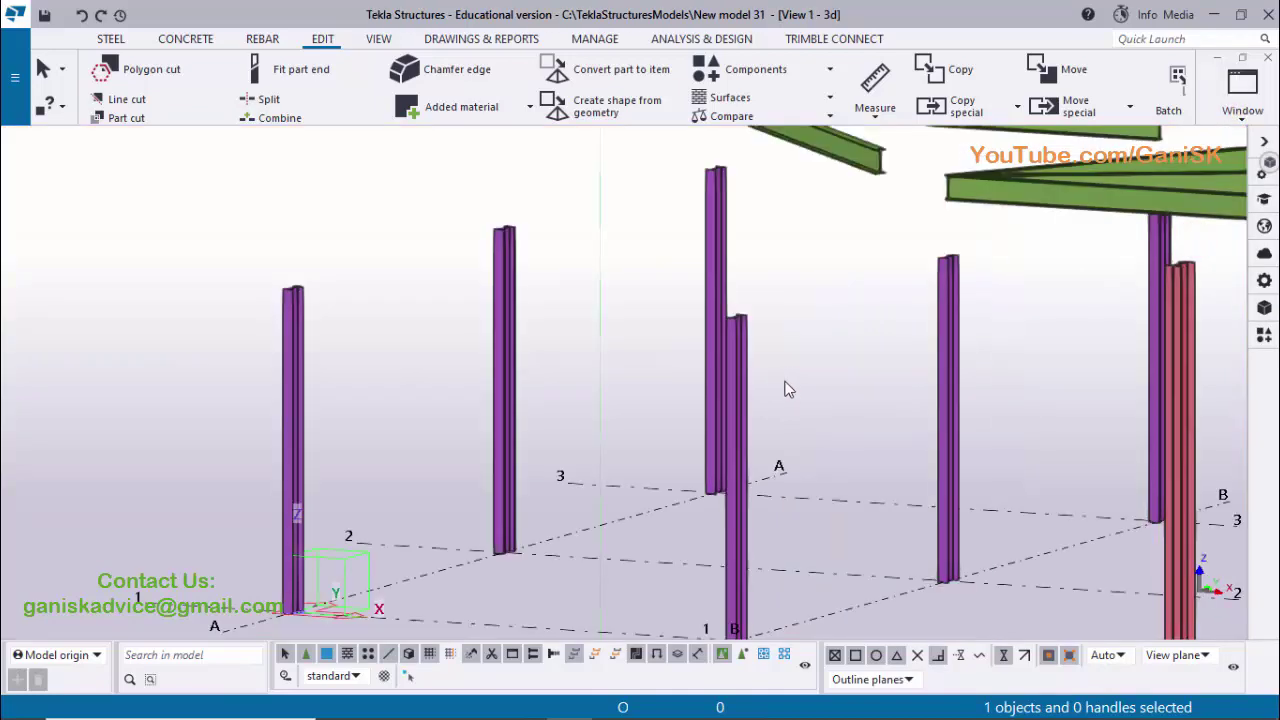
{"action": "scroll", "coordinate": [1080, 442], "scroll_direction": "down", "scroll_amount": 2}
{"action": "scroll", "coordinate": [986, 318], "scroll_direction": "up", "scroll_amount": 5}
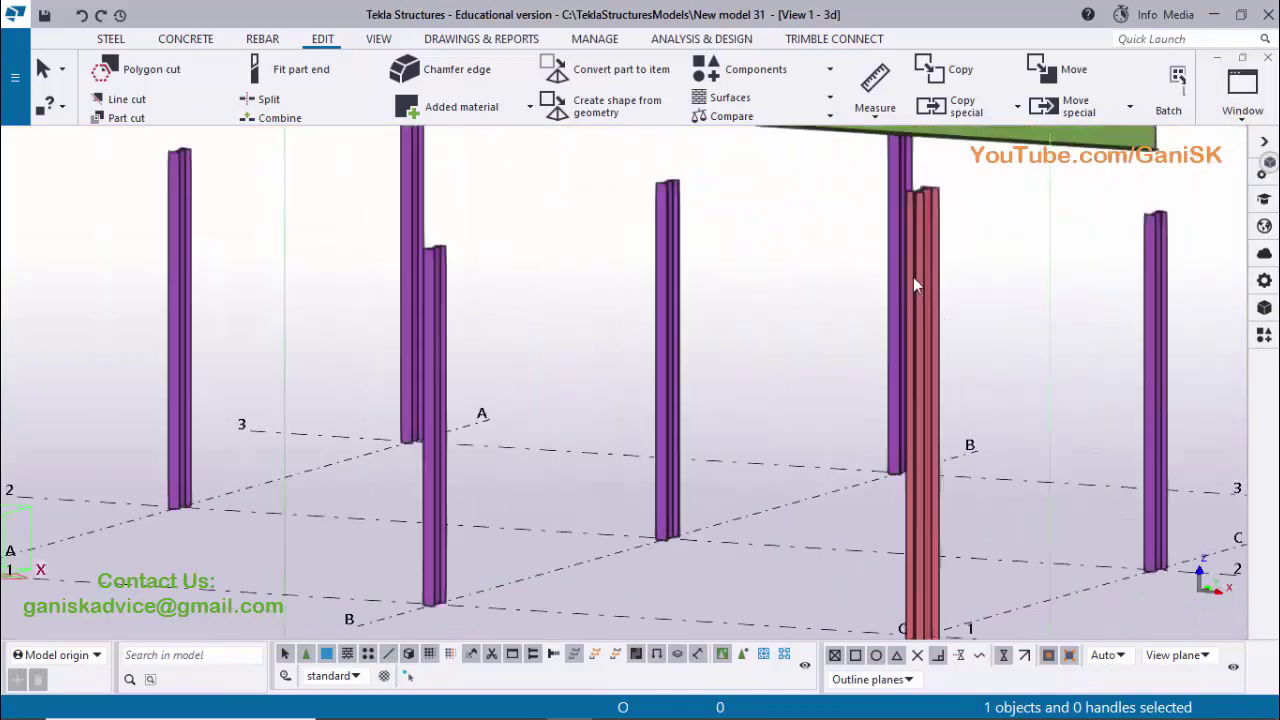
{"action": "scroll", "coordinate": [920, 200], "scroll_direction": "up", "scroll_amount": 6}
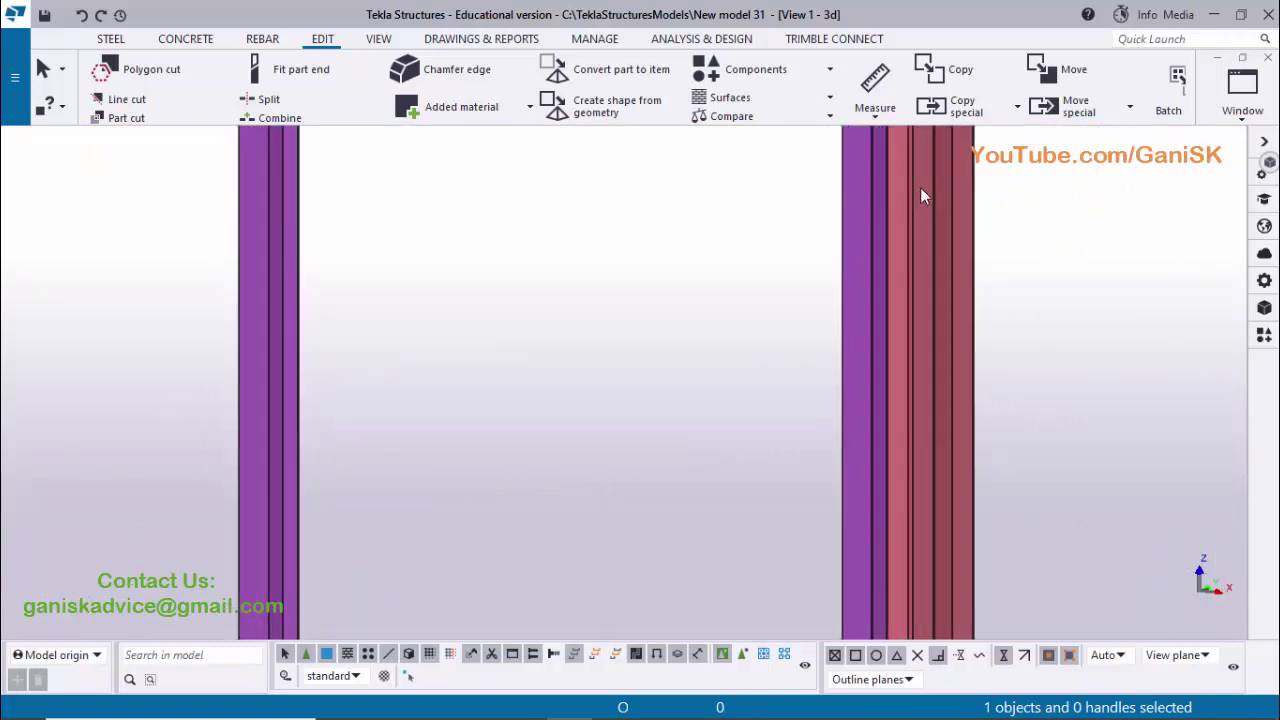
{"action": "scroll", "coordinate": [940, 283], "scroll_direction": "down", "scroll_amount": 2}
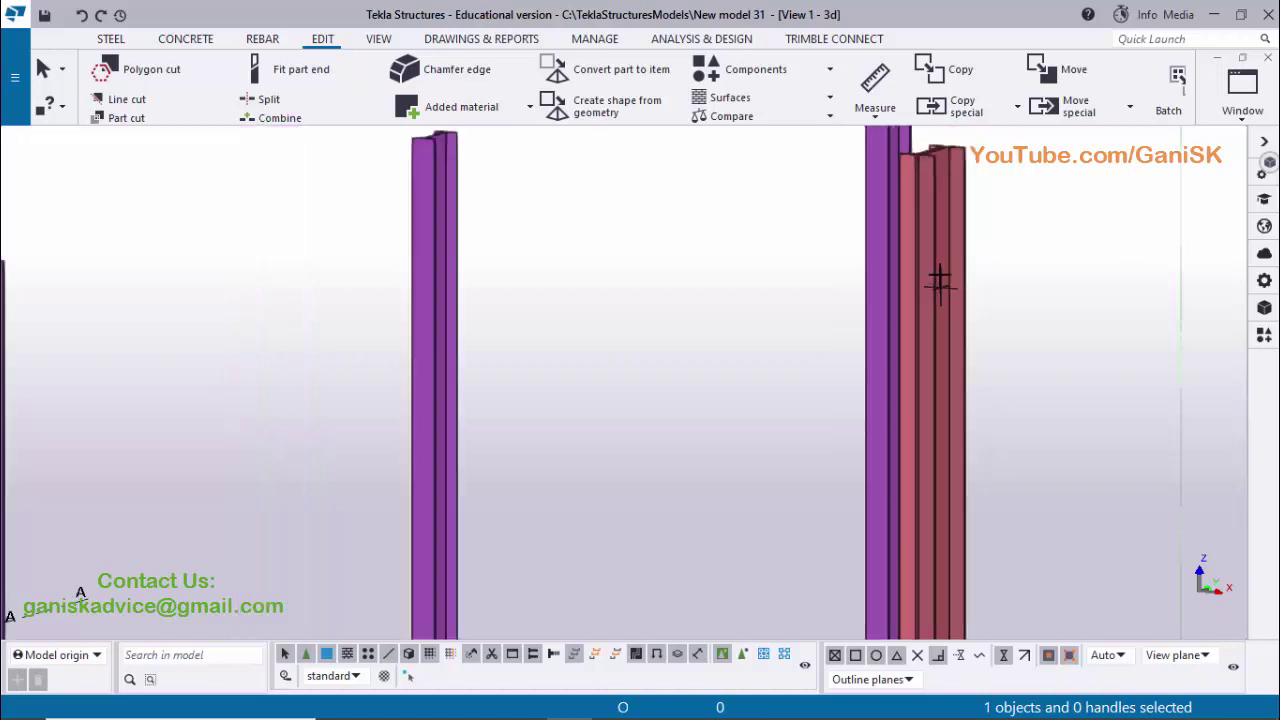
{"action": "scroll", "coordinate": [926, 210], "scroll_direction": "down", "scroll_amount": 2}
{"action": "key", "text": "v"}
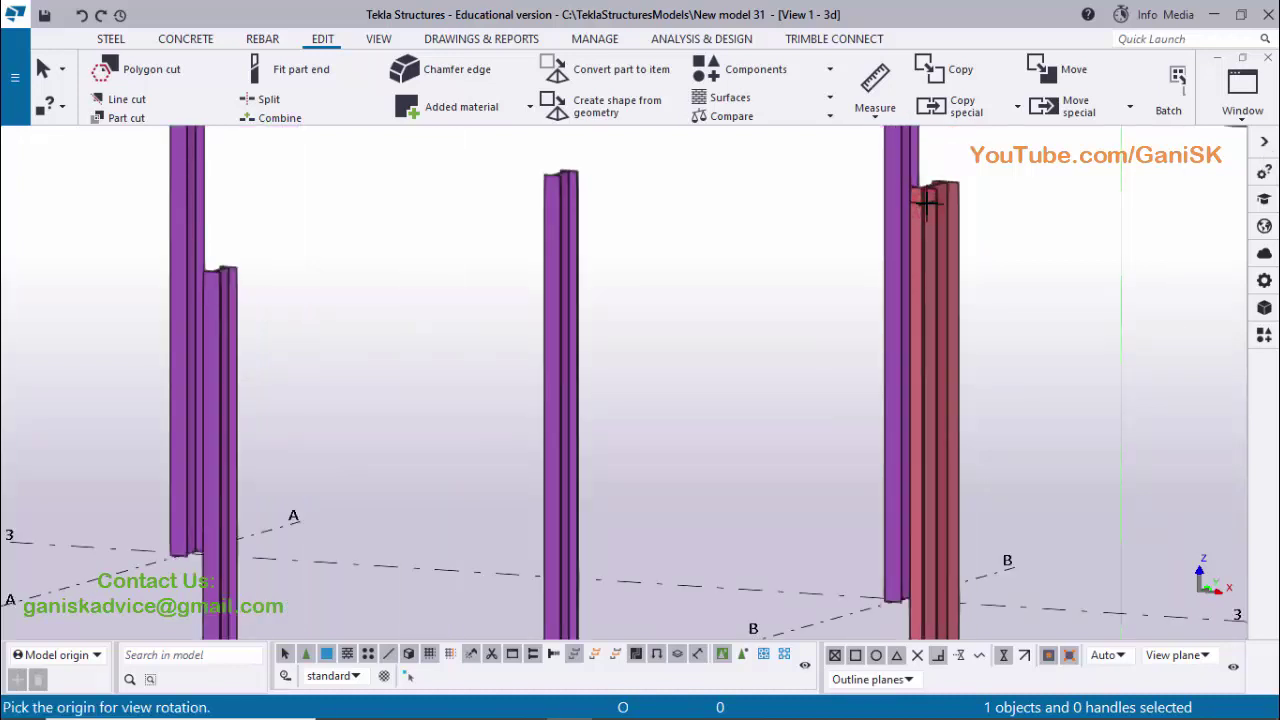
{"action": "left_click", "coordinate": [926, 203]}
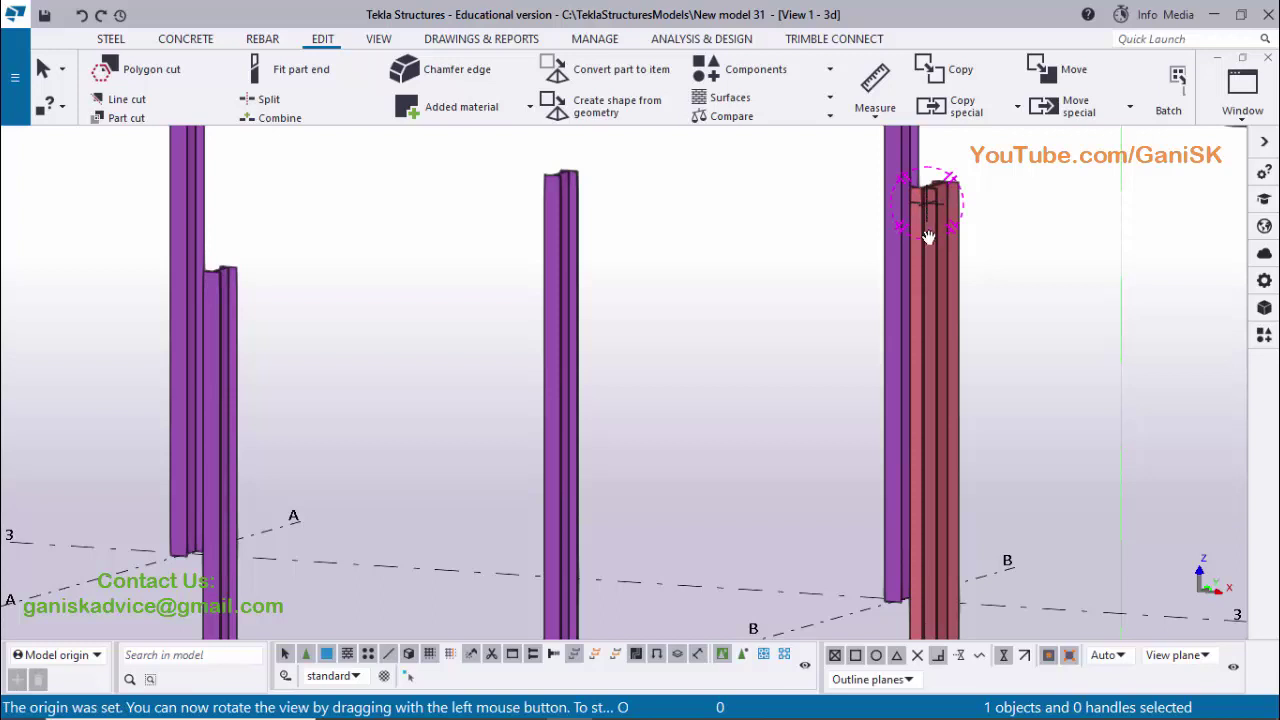
{"action": "left_click_drag", "start_coordinate": [928, 237], "coordinate": [641, 253]}
{"action": "right_click", "coordinate": [641, 253]}
{"action": "left_click", "coordinate": [675, 274]}
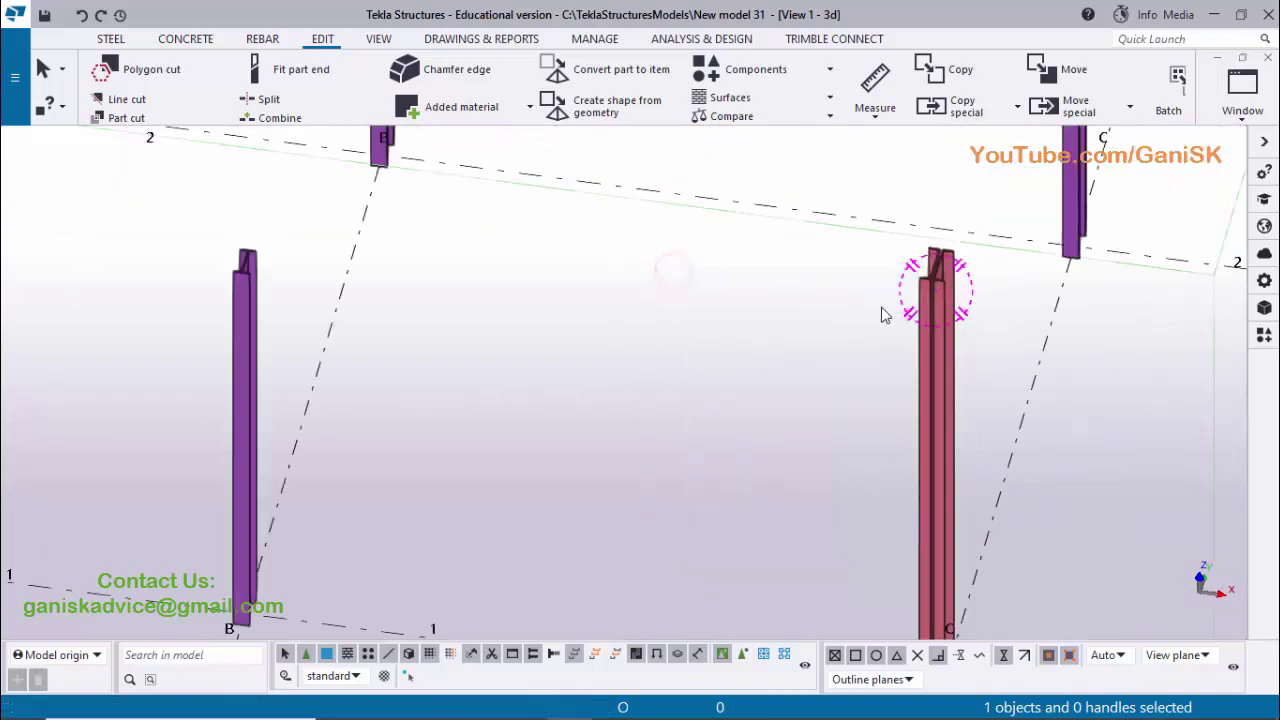
Start a mirror copy of the red built-up column.
{"action": "right_click", "coordinate": [930, 316]}
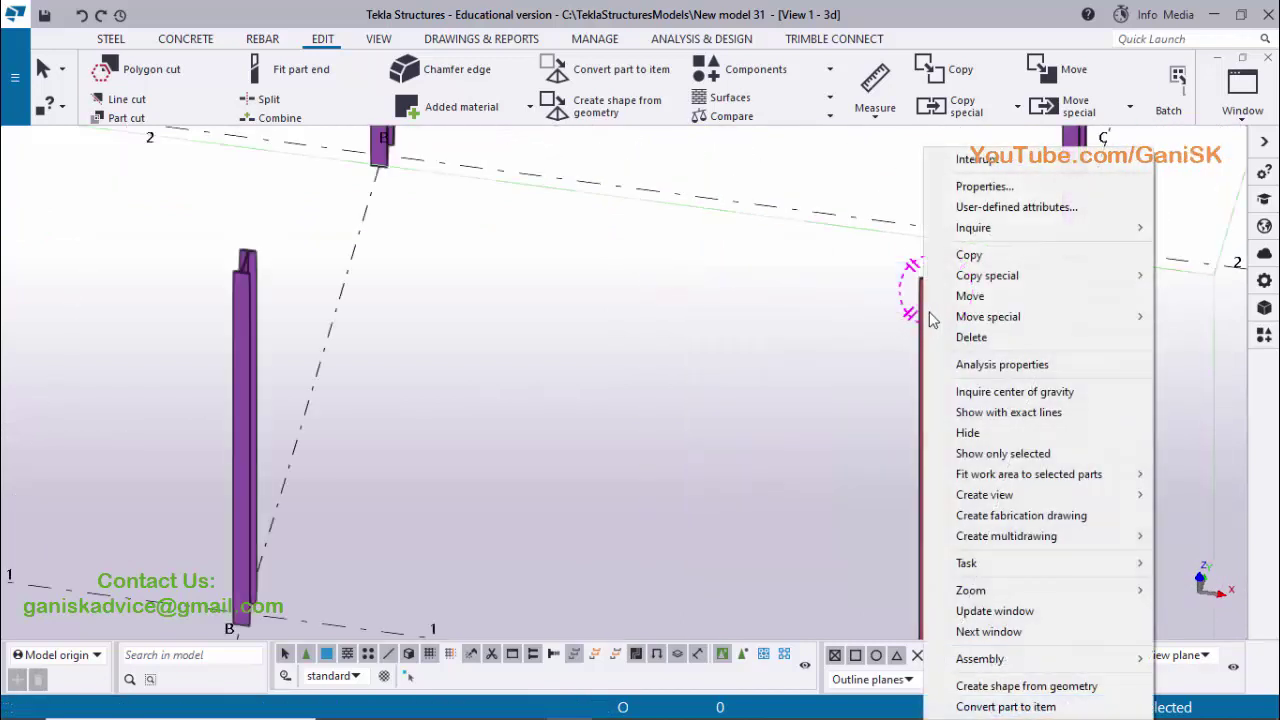
{"action": "mouse_move", "coordinate": [1010, 276]}
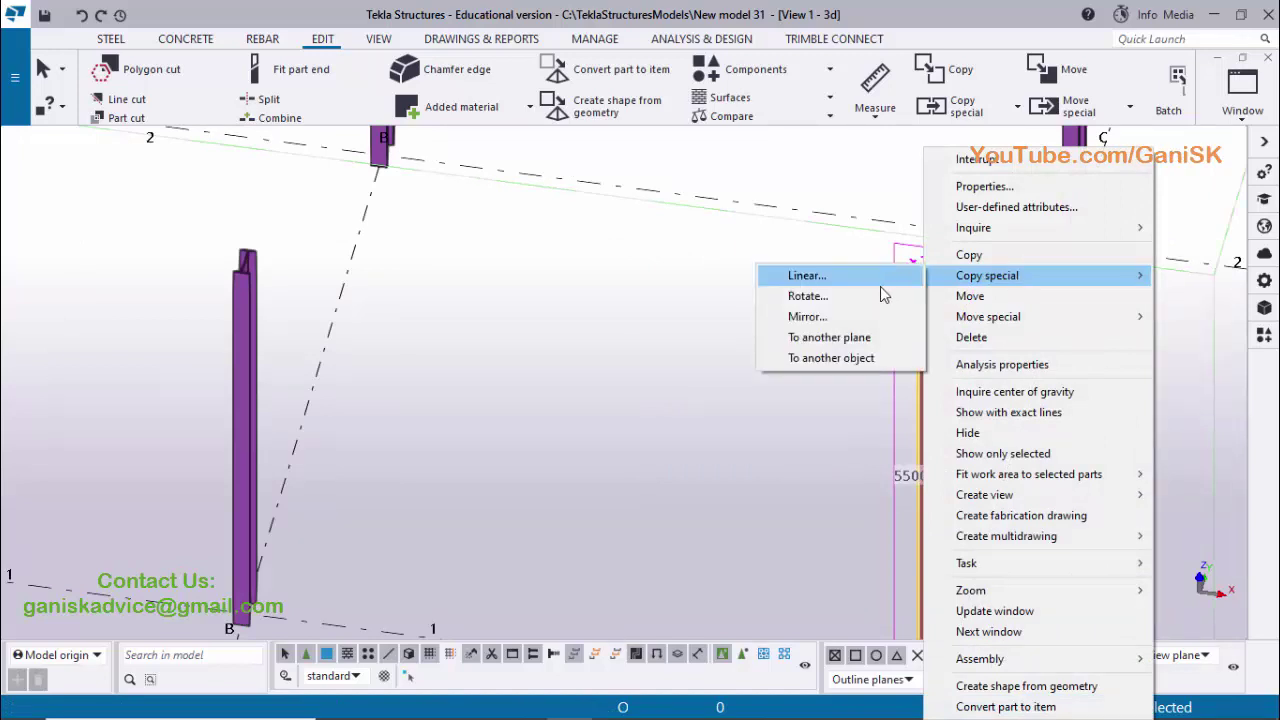
{"action": "left_click", "coordinate": [808, 316]}
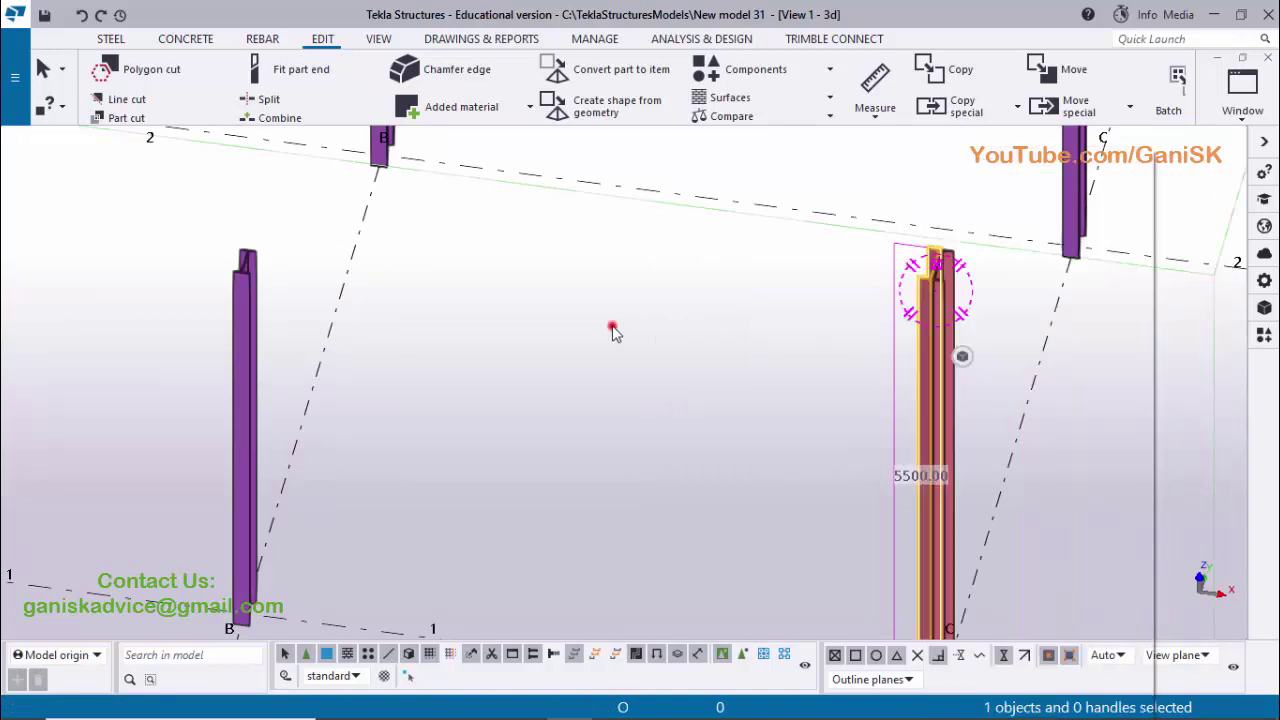
{"action": "scroll", "coordinate": [701, 322], "scroll_direction": "down", "scroll_amount": 8}
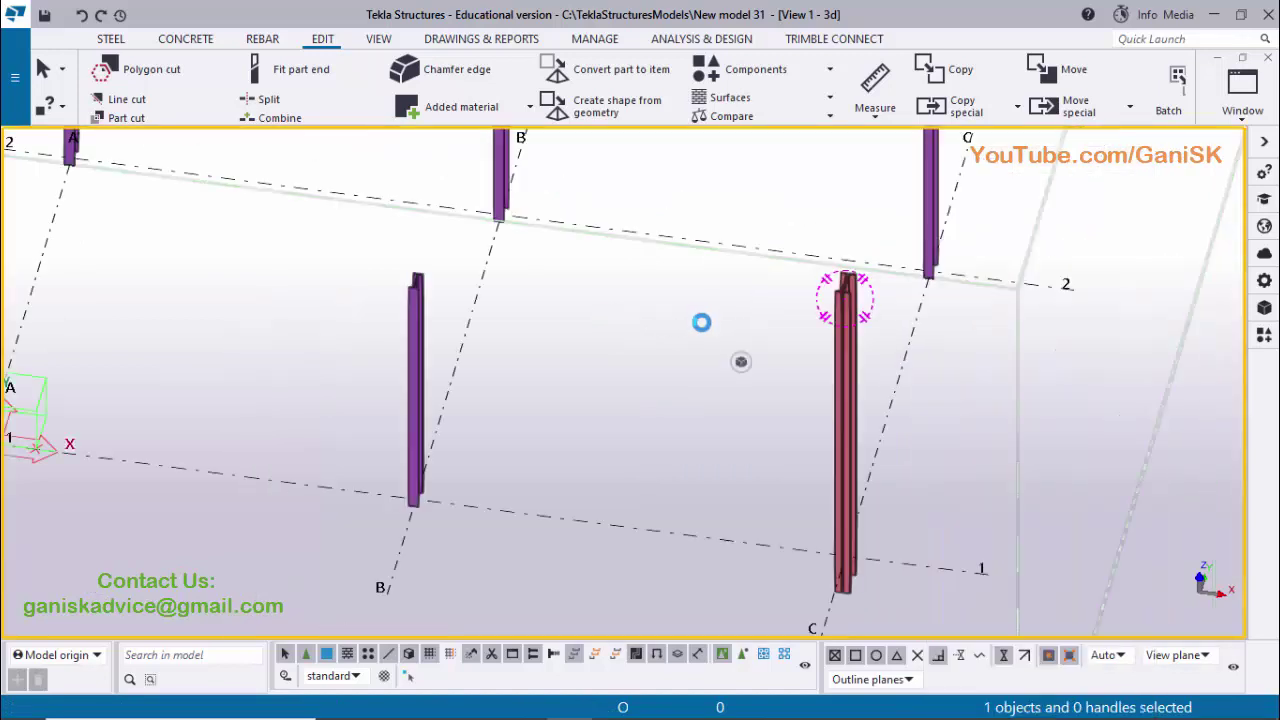
{"action": "scroll", "coordinate": [590, 365], "scroll_direction": "down", "scroll_amount": 3}
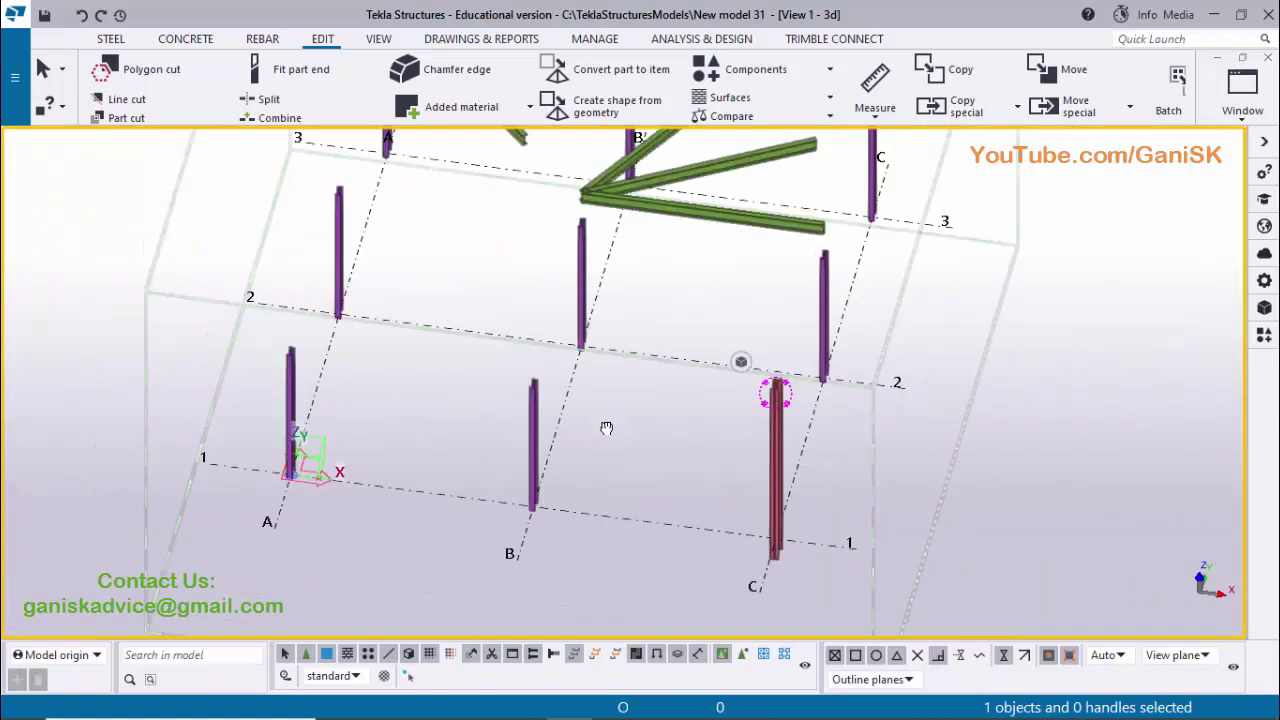